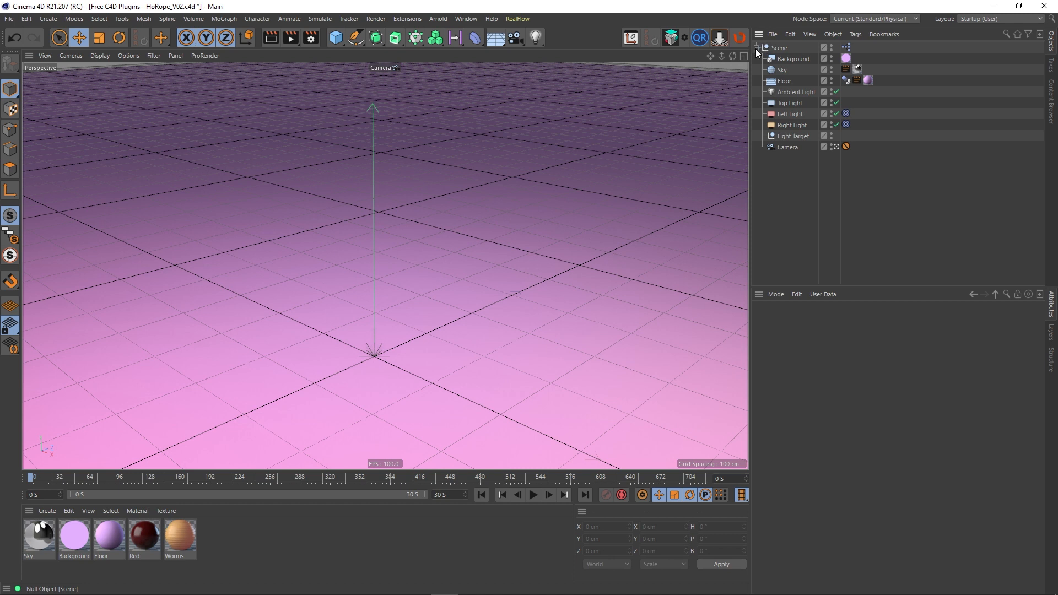
# Switch to the Brave browser and examine the HoRope GitHub page's readme and code download options
pyautogui.click(756, 48)
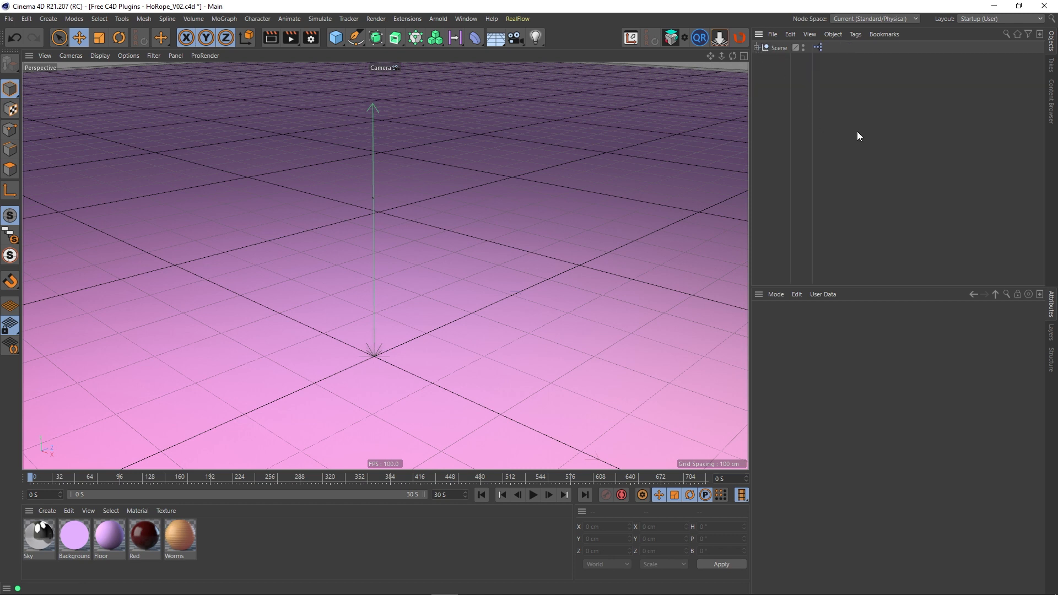
pyautogui.moveTo(177, 590)
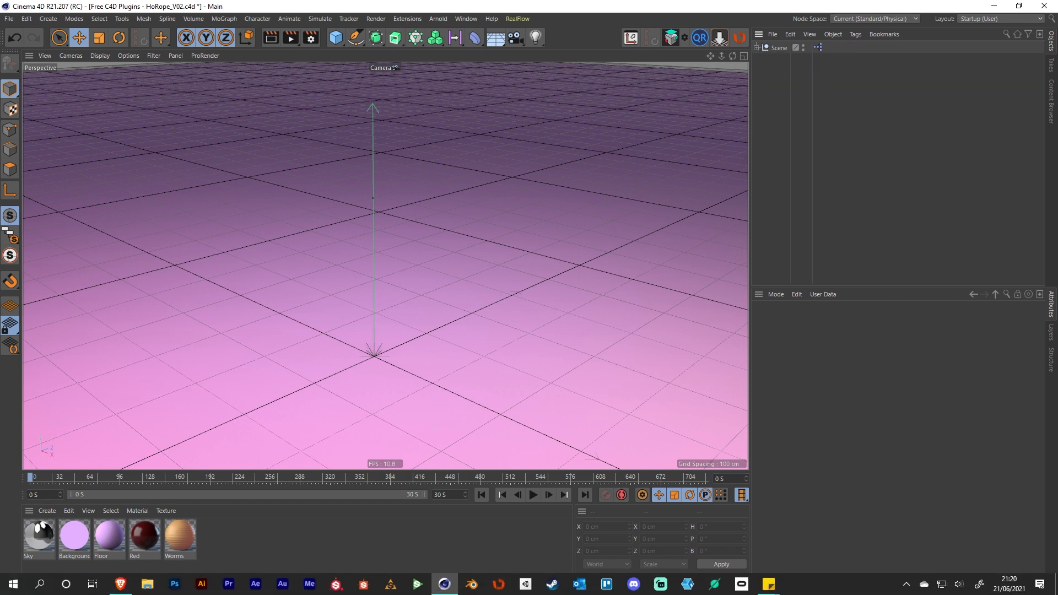
pyautogui.click(125, 587)
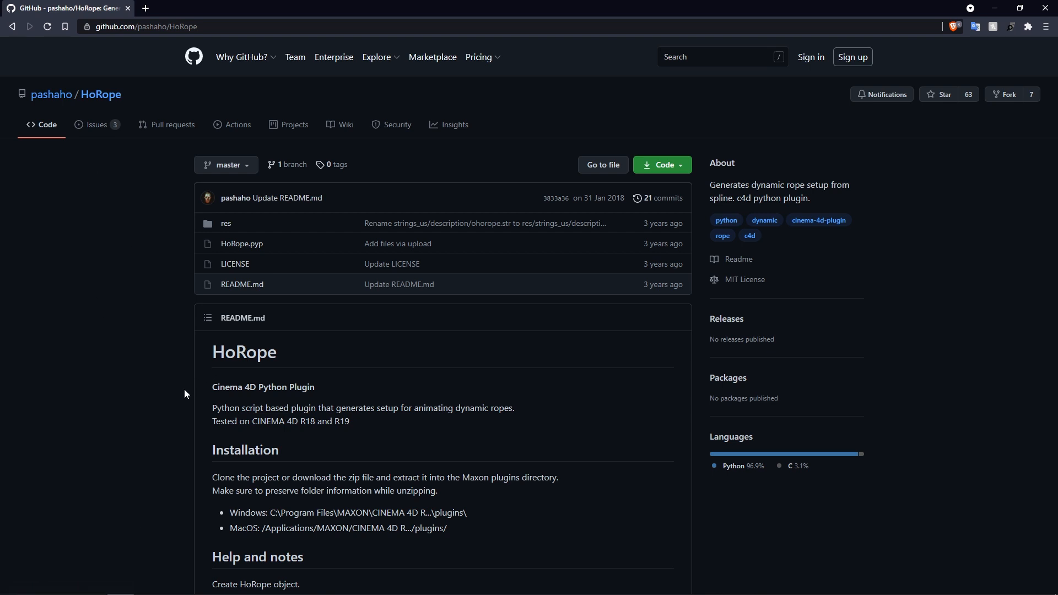
pyautogui.scroll(-1, 185, 394)
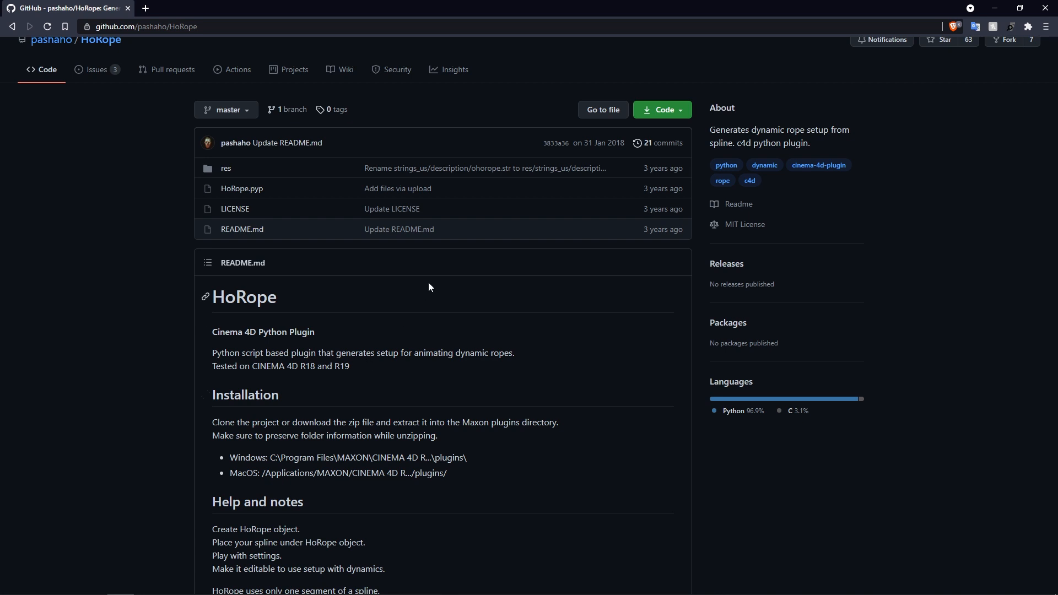
pyautogui.scroll(2, 592, 396)
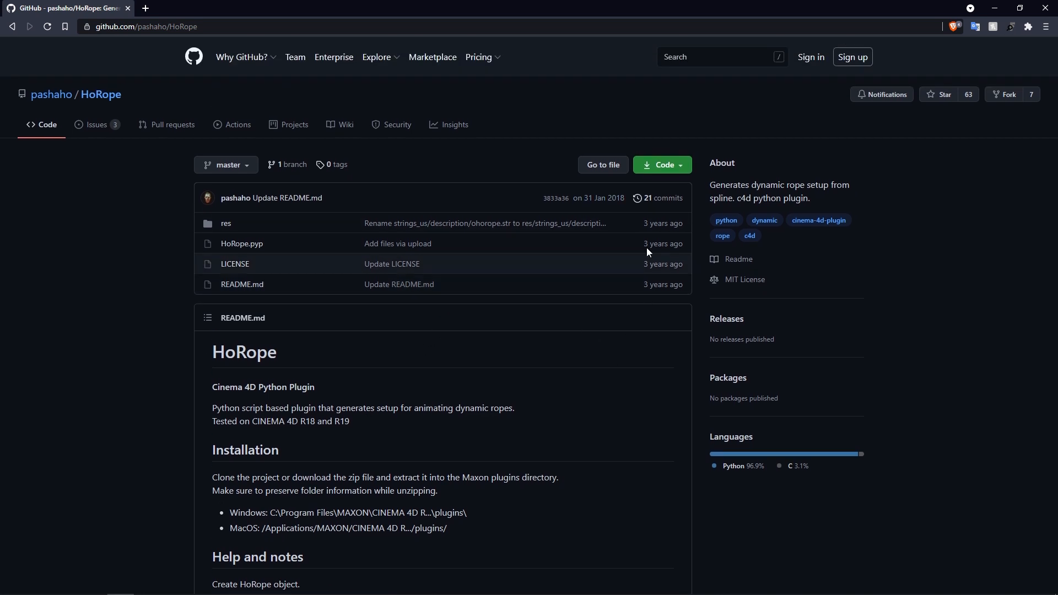
pyautogui.click(675, 165)
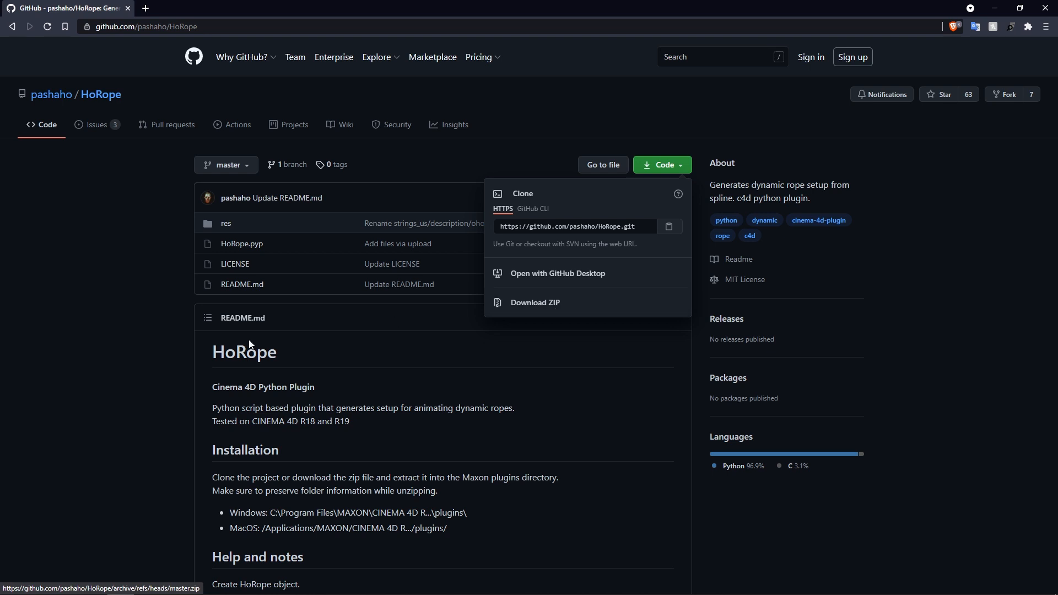
pyautogui.click(92, 370)
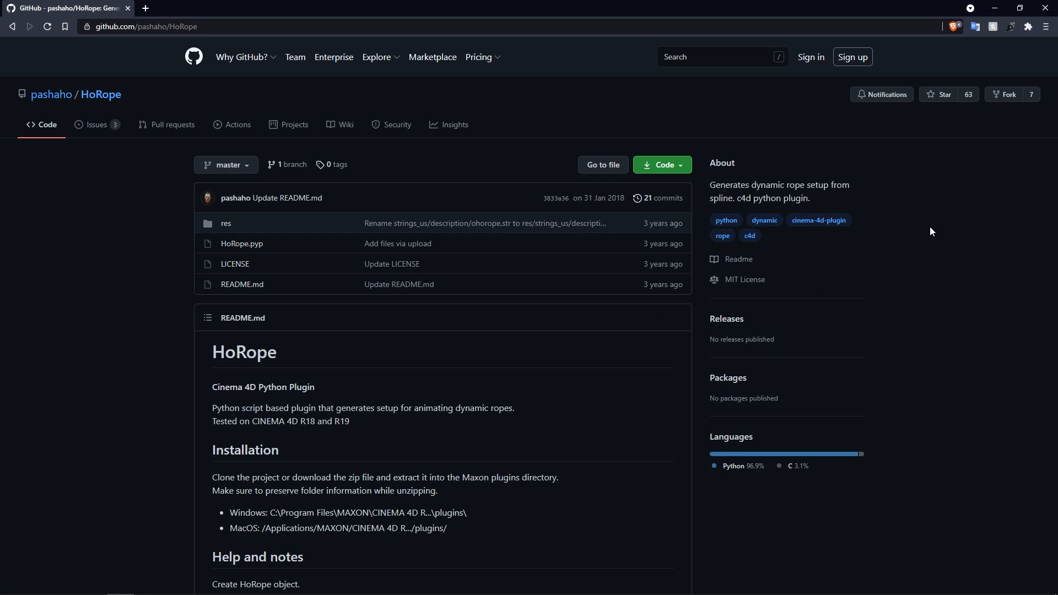
# Return to Cinema 4D and check the installed extensions for the HoRope plugin
pyautogui.click(995, 7)
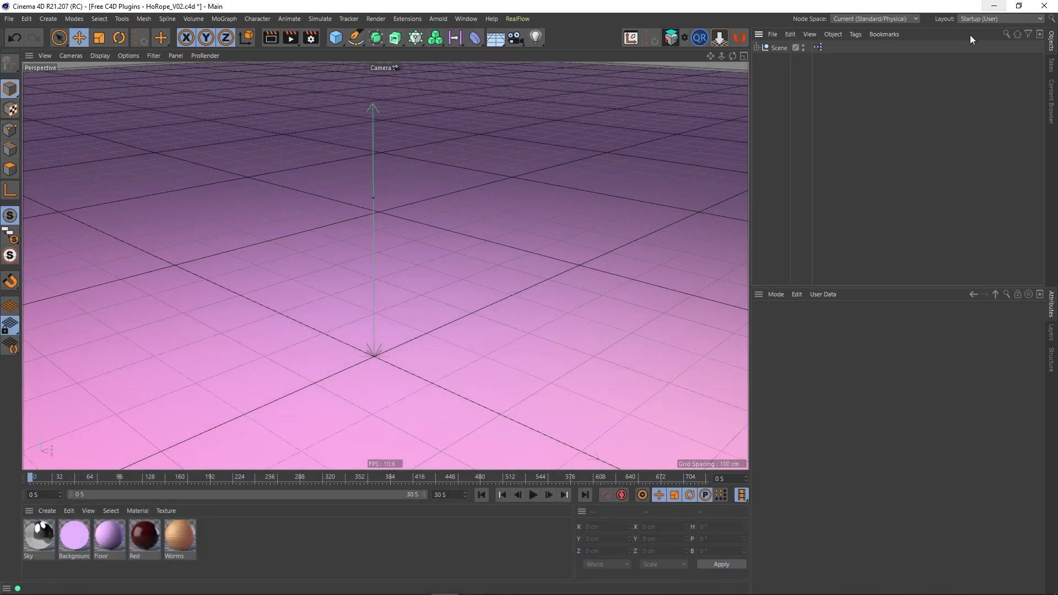
pyautogui.click(407, 18)
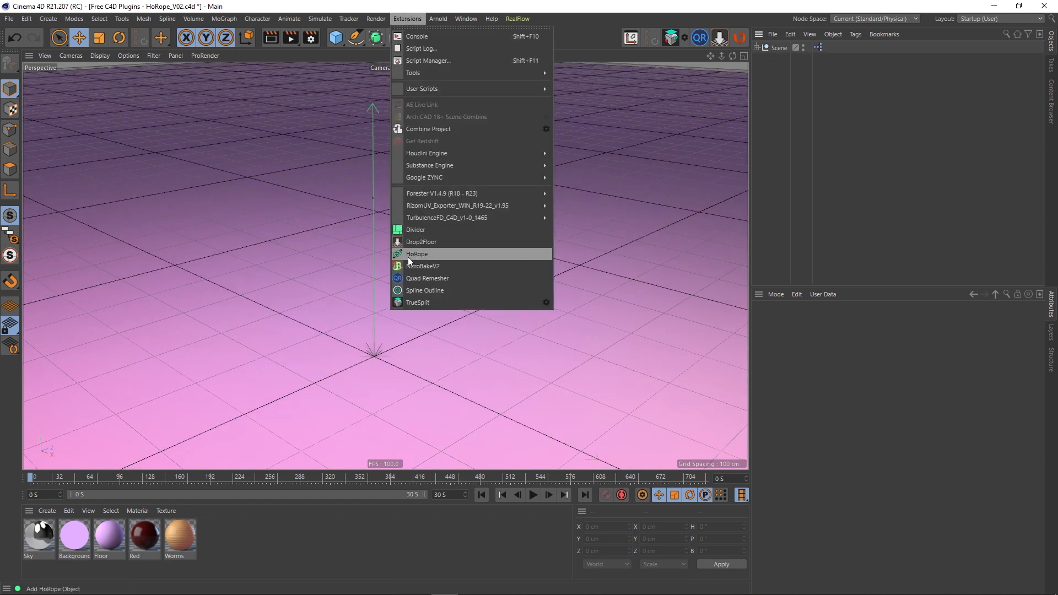
pyautogui.click(863, 123)
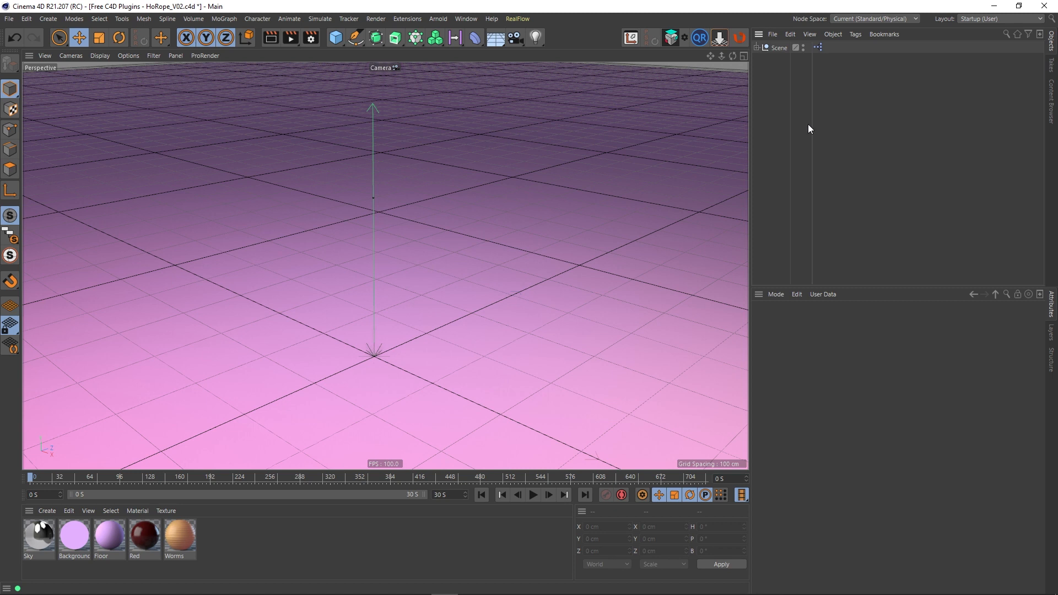
# Leave the scene camera's view and hide the Camera object in the viewport
pyautogui.click(756, 48)
pyautogui.click(836, 147)
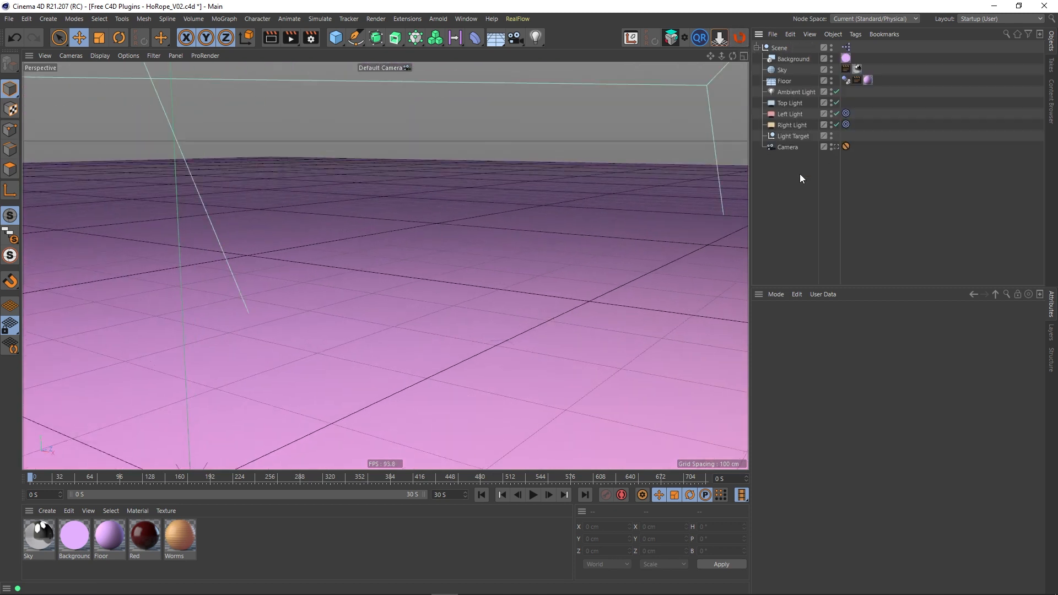
pyautogui.keyDown('alt'); pyautogui.moveTo(502, 303); pyautogui.dragTo(342, 335); pyautogui.keyUp('alt')
pyautogui.scroll(-1, 421, 298)
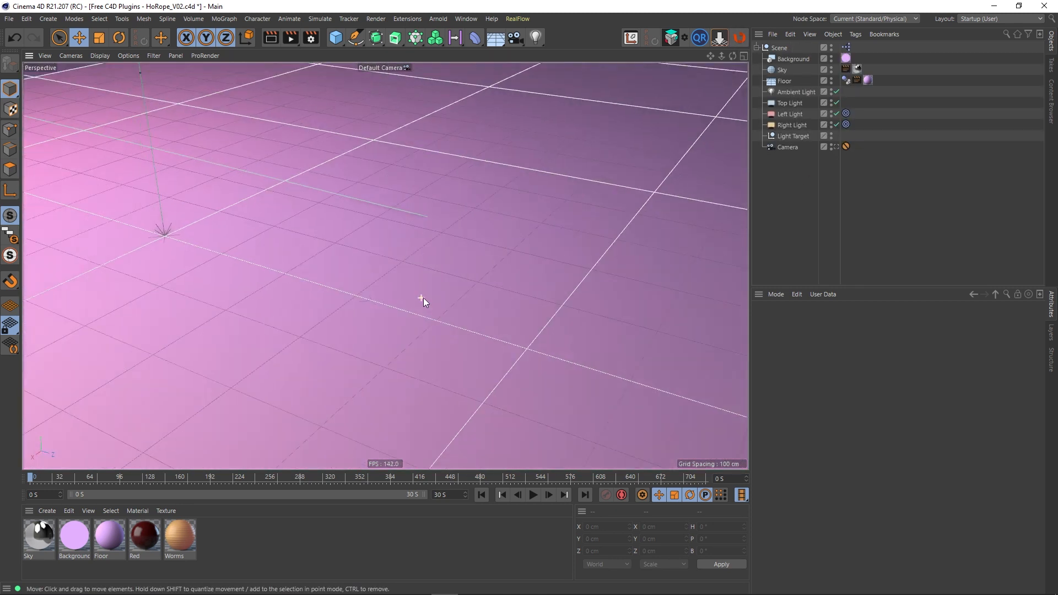
pyautogui.scroll(-6, 424, 299)
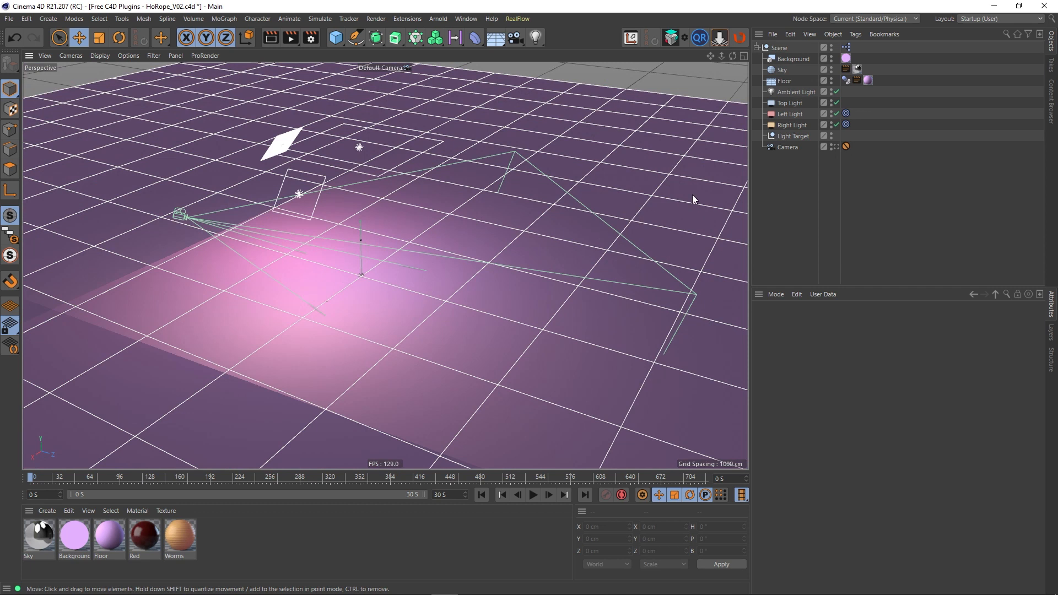
pyautogui.doubleClick(832, 145)
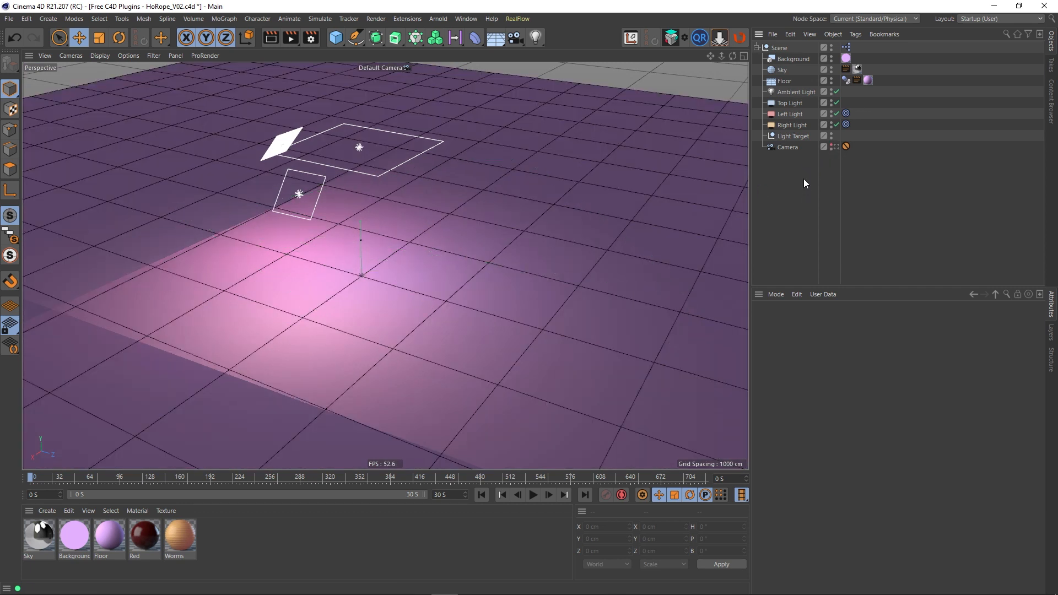
pyautogui.click(757, 51)
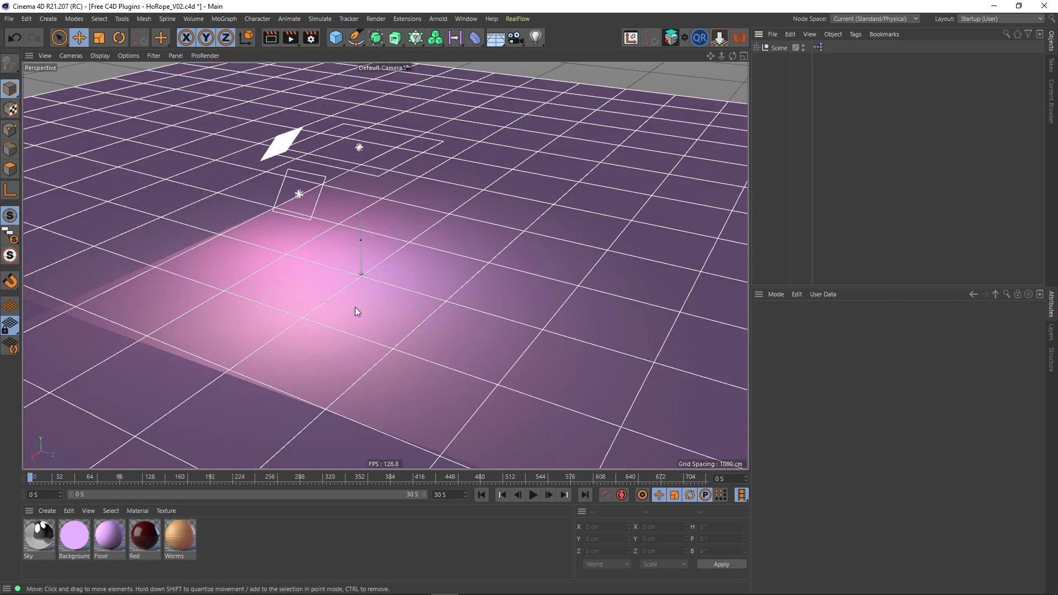
# Switch to the Top view and hide the Top Light, Left Light and Right Light in the viewport
pyautogui.keyDown('alt'); pyautogui.moveTo(355, 306); pyautogui.dragTo(437, 323); pyautogui.keyUp('alt')
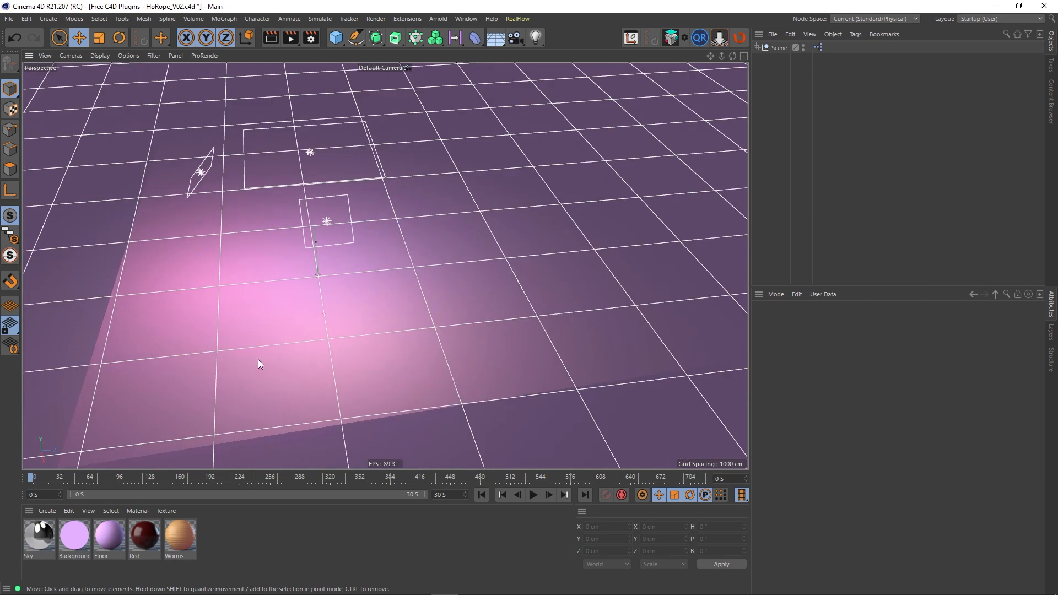
pyautogui.keyDown('alt'); pyautogui.moveTo(258, 359); pyautogui.dragTo(488, 272); pyautogui.keyUp('alt')
pyautogui.scroll(6, 437, 243)
pyautogui.keyDown('alt'); pyautogui.moveTo(488, 273); pyautogui.dragTo(439, 307, button='middle'); pyautogui.keyUp('alt')
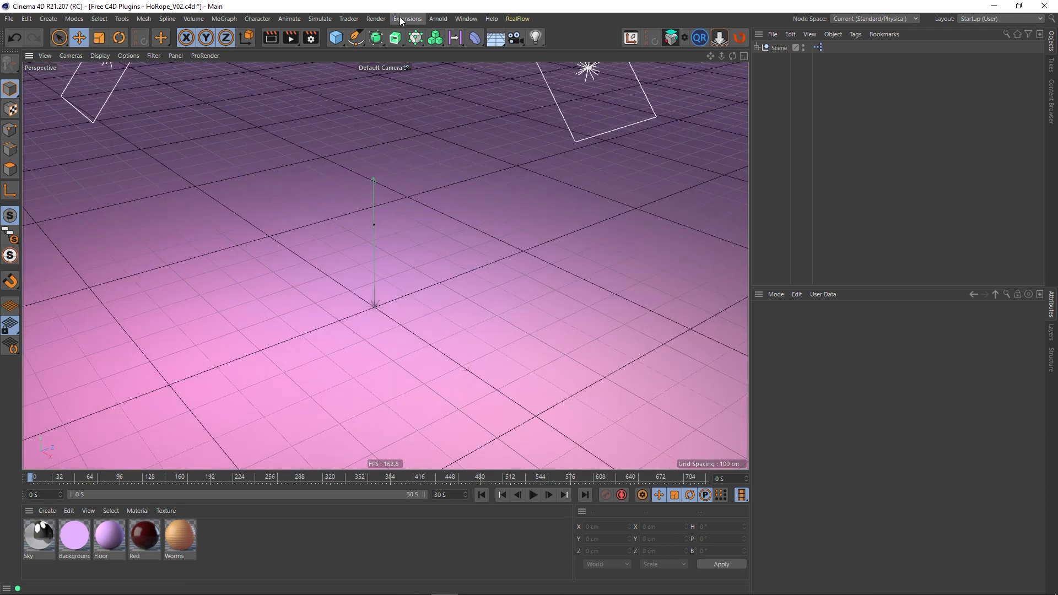
pyautogui.middleClick(461, 196)
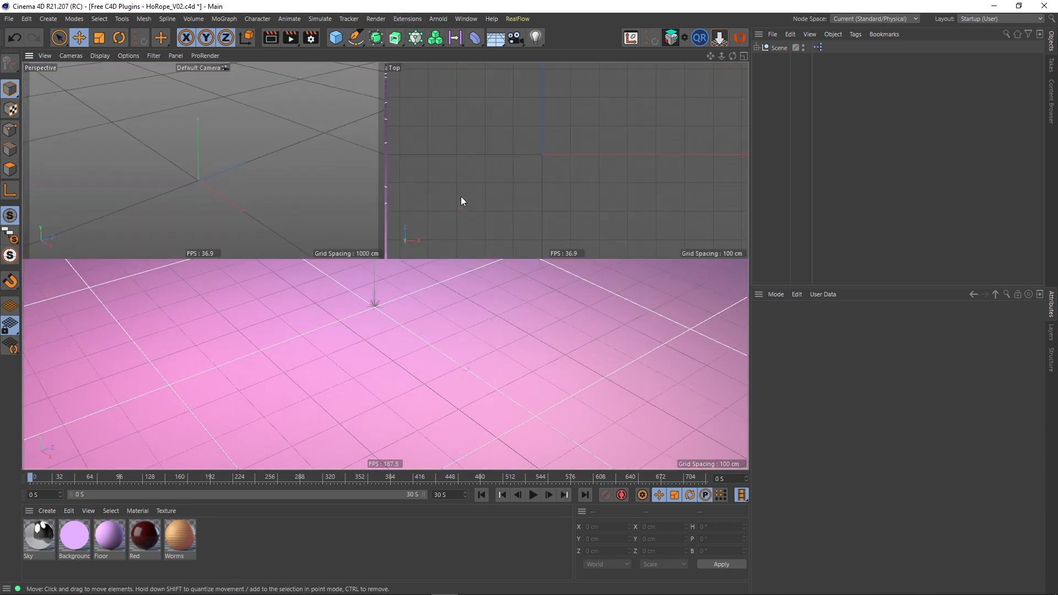
pyautogui.middleClick(560, 180)
pyautogui.scroll(-4, 561, 180)
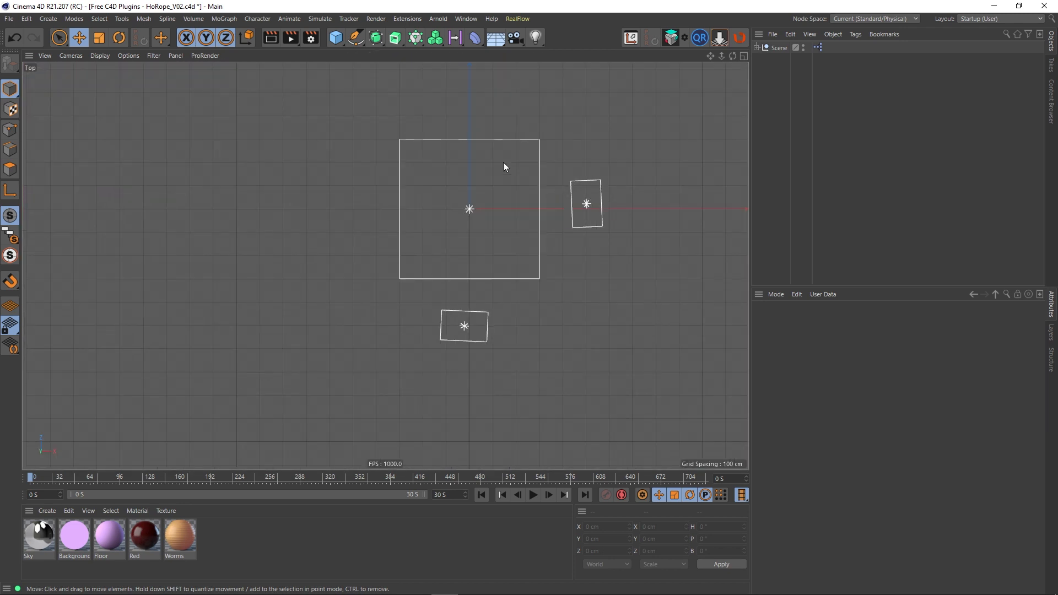
pyautogui.click(756, 48)
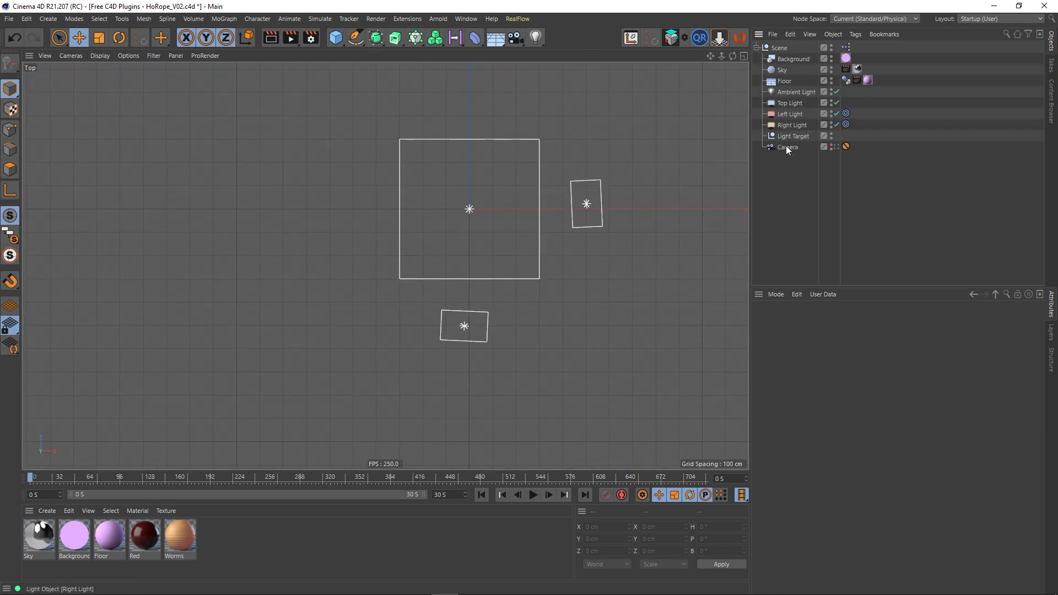
pyautogui.click(832, 101)
pyautogui.click(831, 112)
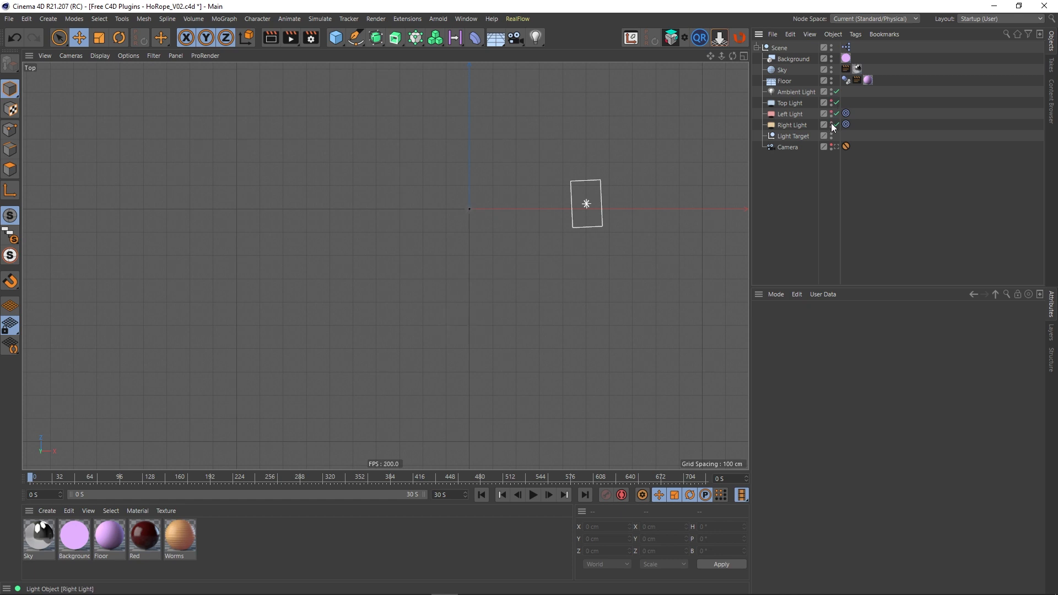
pyautogui.click(831, 123)
pyautogui.click(756, 48)
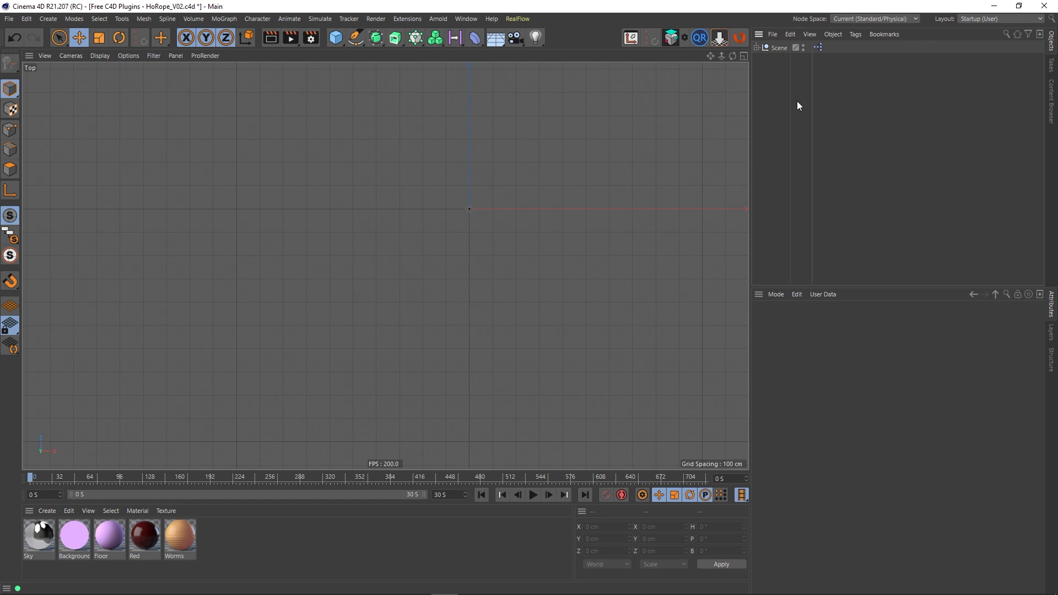
# Draw a two-point Bezier spline about 814 cm long along the X axis across the origin with the Spline Pen
pyautogui.moveTo(505, 191)
pyautogui.keyDown('alt'); pyautogui.mouseDown(button='middle')
pyautogui.moveTo(461, 253)
pyautogui.moveTo(421, 257)
pyautogui.moveTo(434, 254)
pyautogui.mouseUp(button='middle'); pyautogui.keyUp('alt')
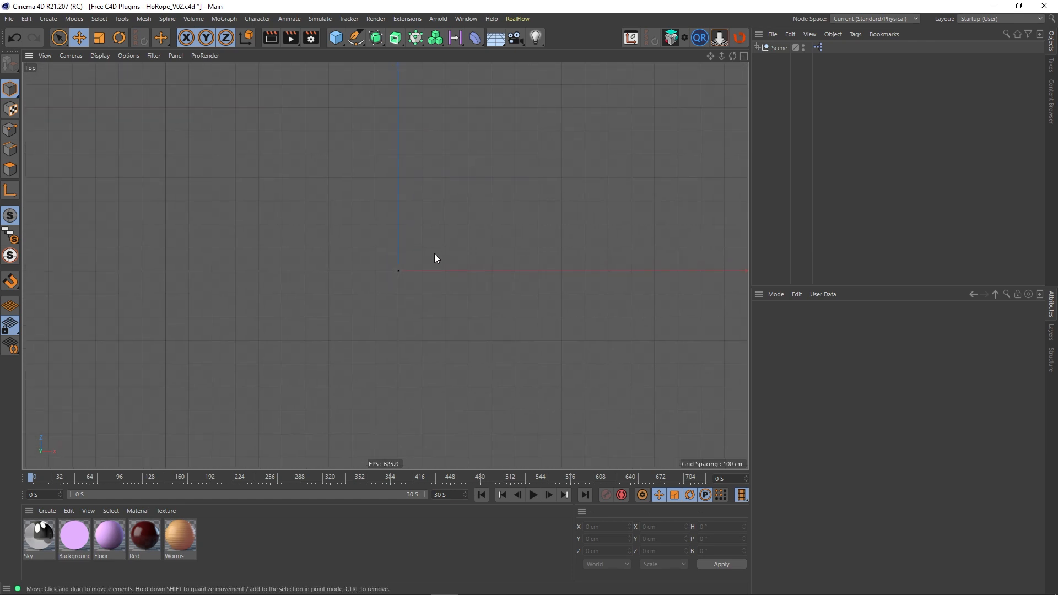
pyautogui.click(358, 39)
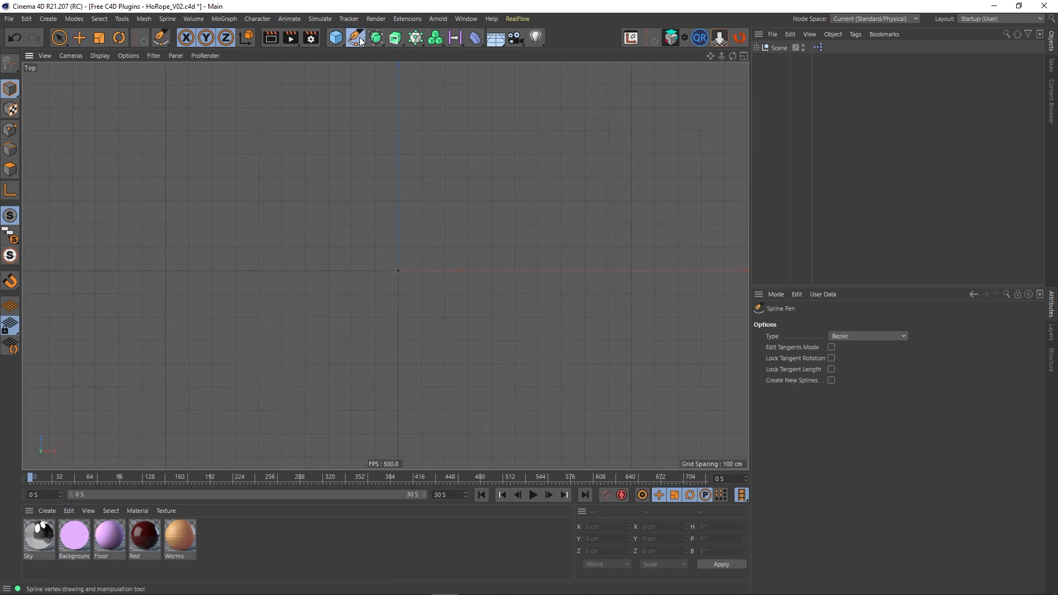
pyautogui.click(358, 39)
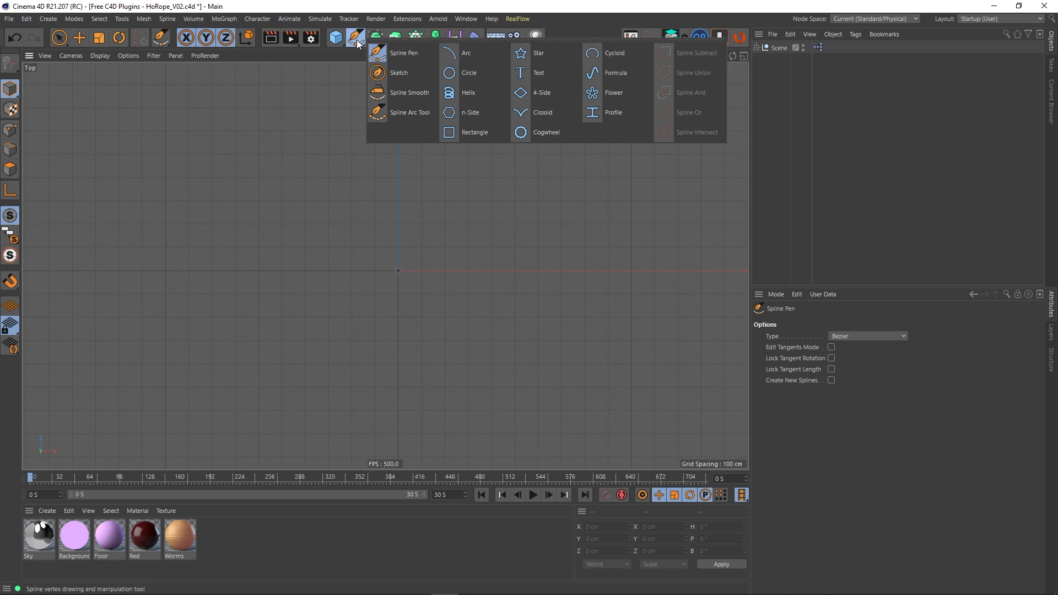
pyautogui.click(405, 51)
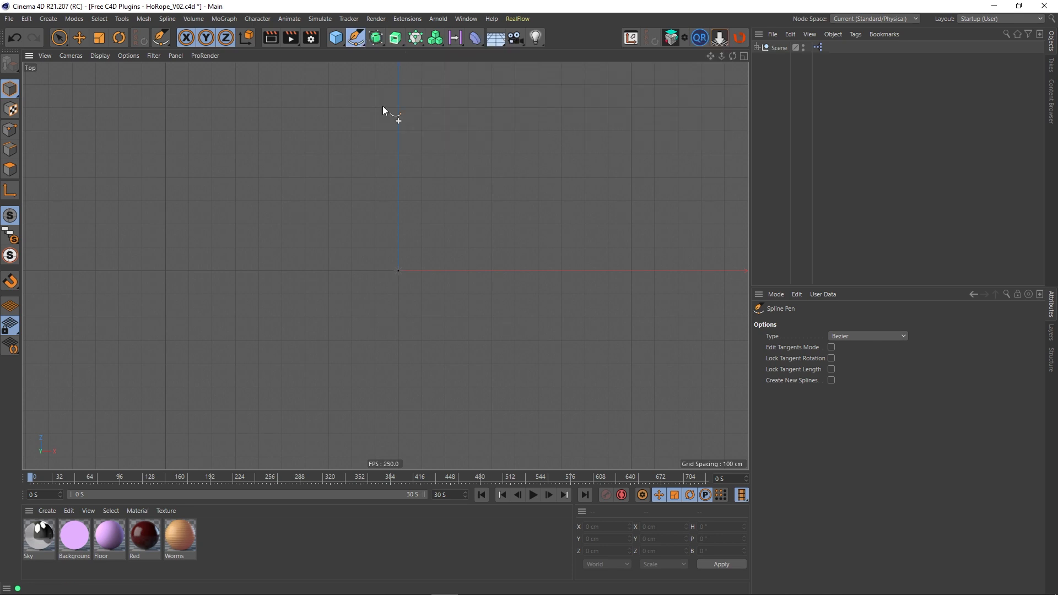
pyautogui.click(306, 269)
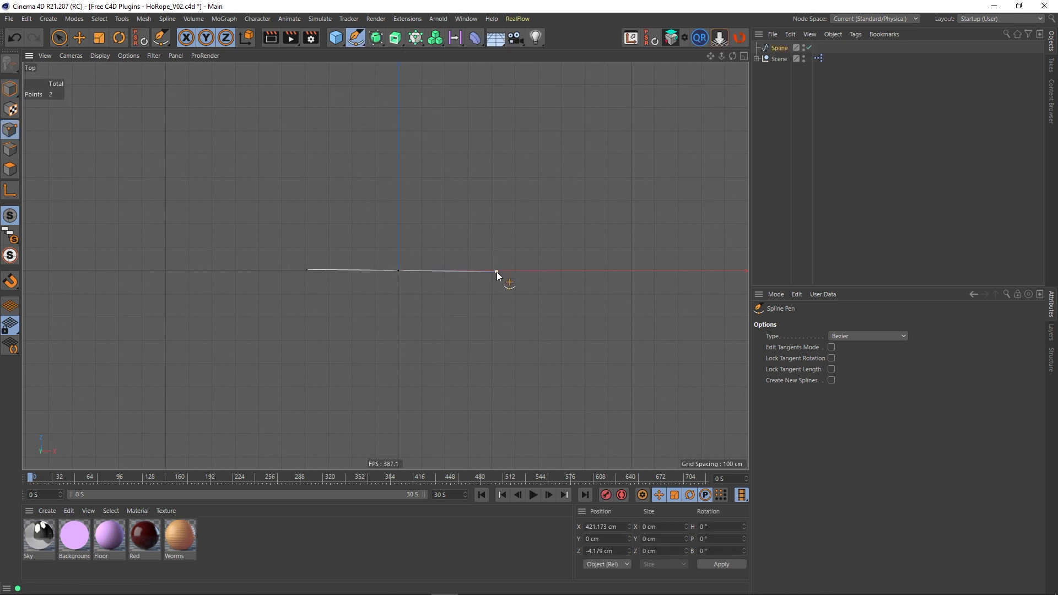
pyautogui.press('Escape')
# Select both spline points and scale them flat along Z so the line is straight, then clear the point selection
pyautogui.click(63, 42)
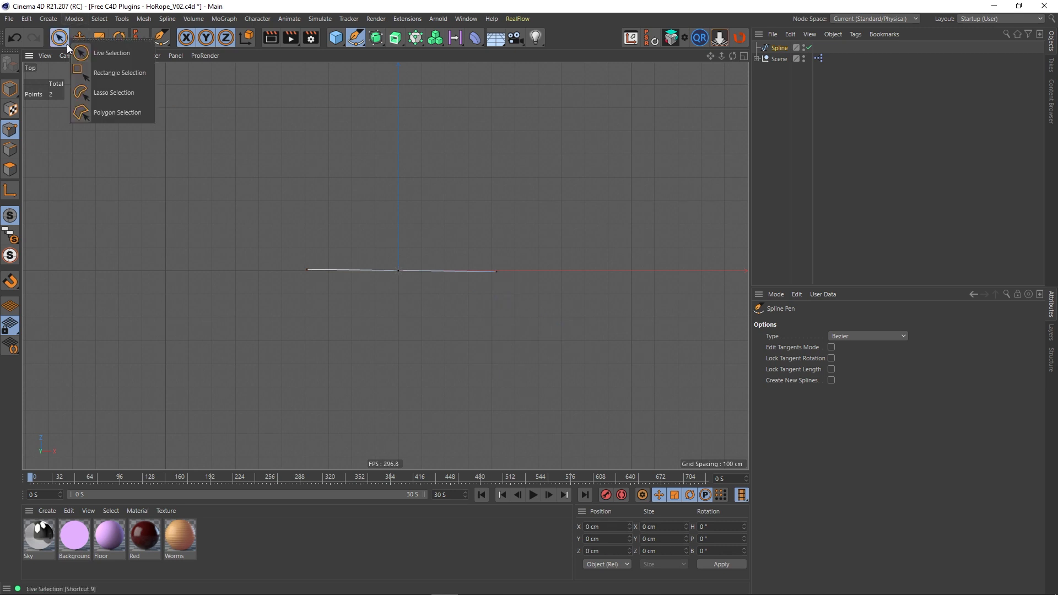
pyautogui.click(87, 73)
pyautogui.moveTo(274, 217); pyautogui.dragTo(575, 322)
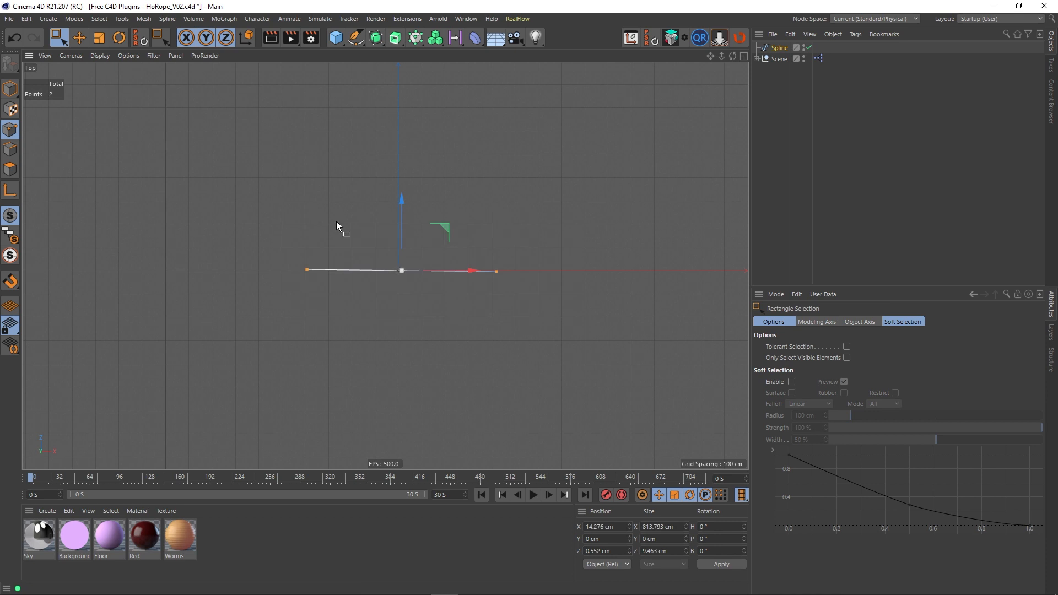
pyautogui.click(100, 37)
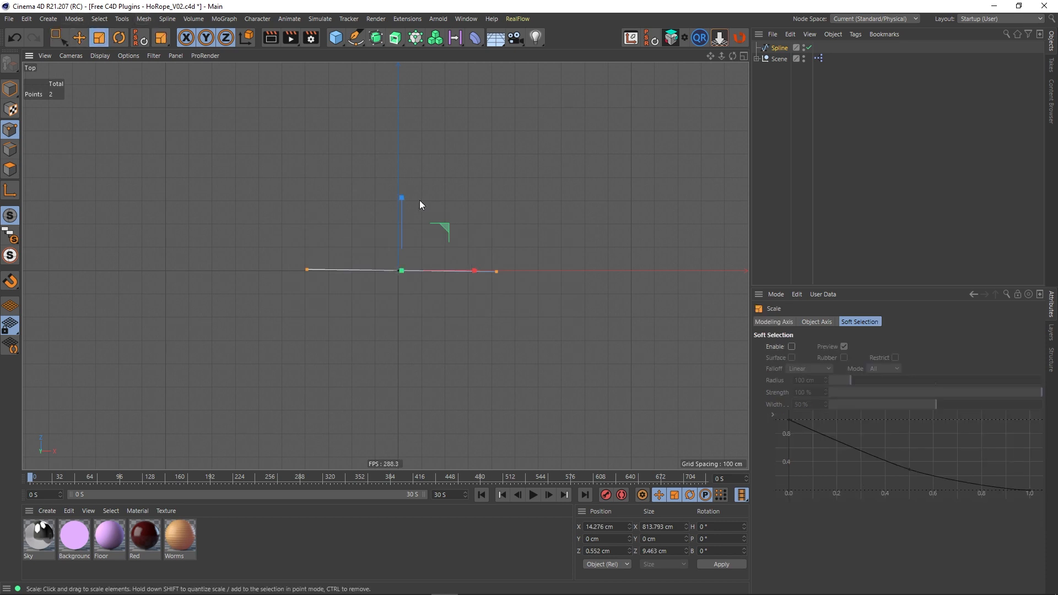
pyautogui.moveTo(401, 197); pyautogui.dragTo(404, 270)
pyautogui.press('0')
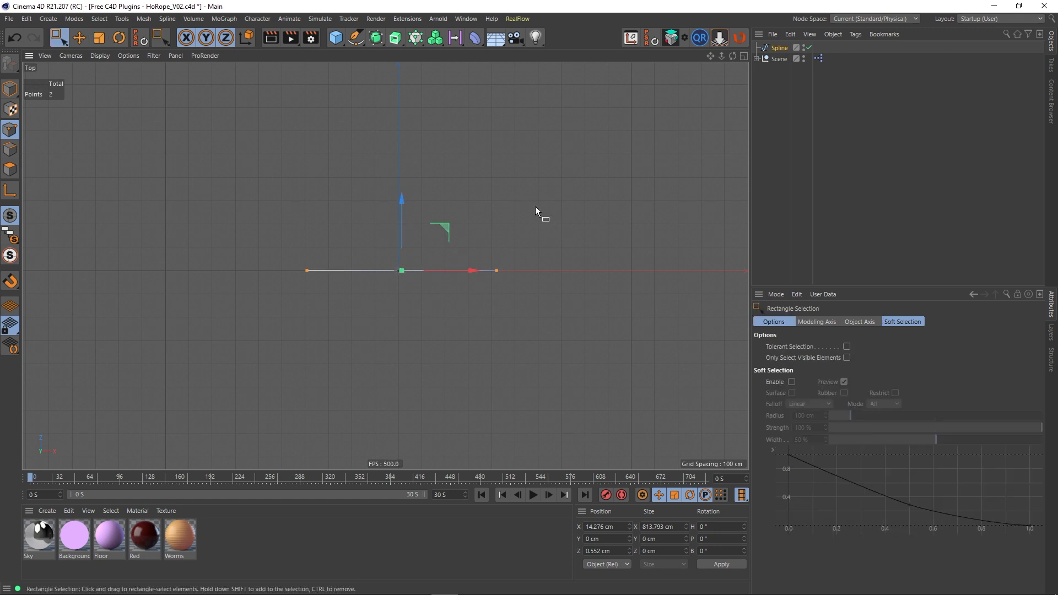
pyautogui.moveTo(535, 211); pyautogui.dragTo(568, 233)
# In Model mode, raise the spline to about 285 cm in Y and set the perspective view to Gouraud Shading
pyautogui.click(10, 89)
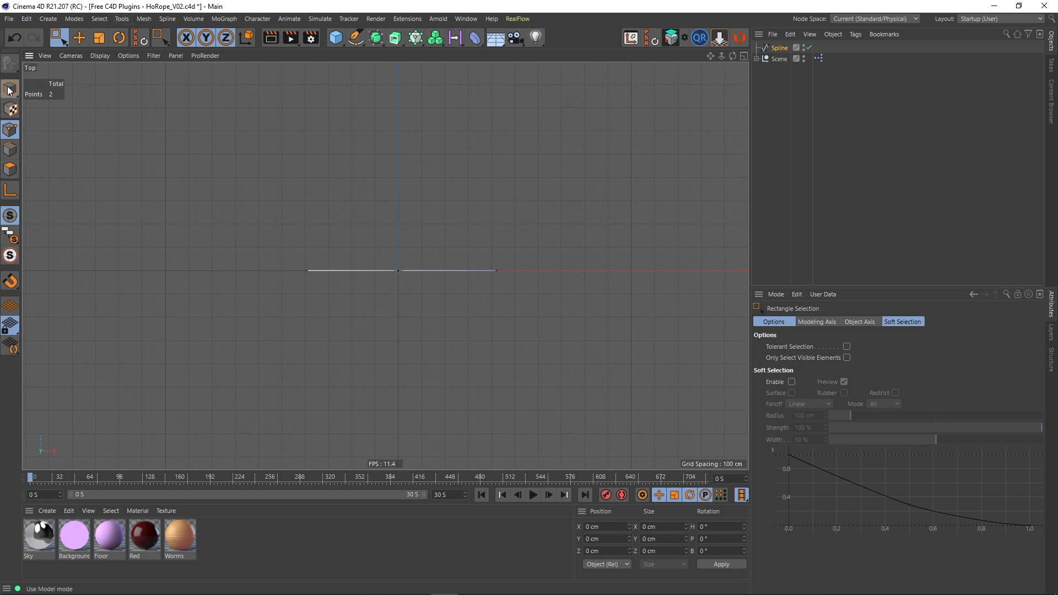
pyautogui.middleClick(408, 287)
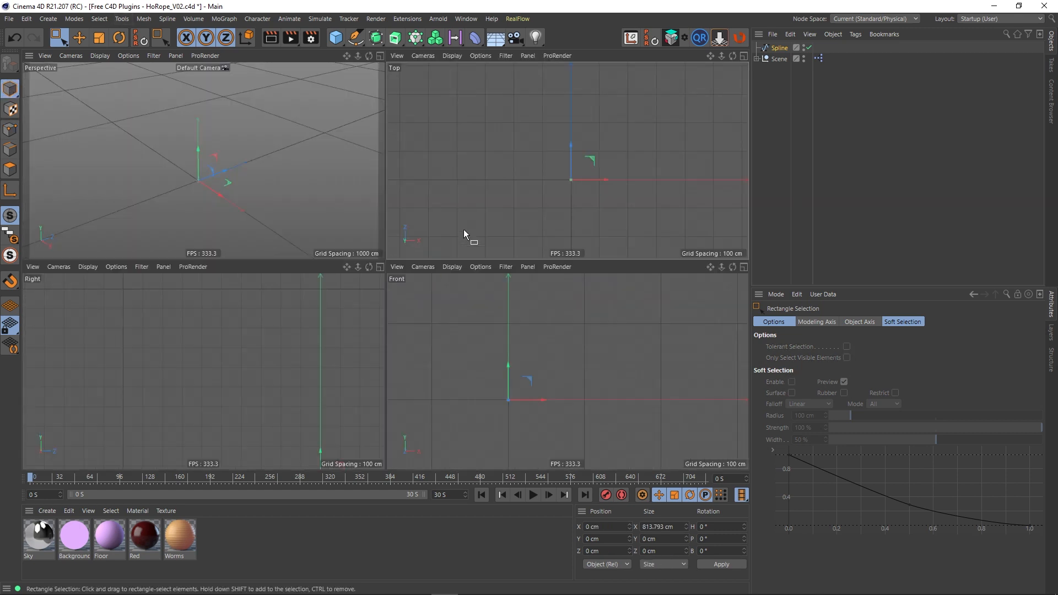
pyautogui.middleClick(231, 147)
pyautogui.moveTo(366, 241); pyautogui.dragTo(358, 134)
pyautogui.keyDown('alt'); pyautogui.moveTo(374, 289); pyautogui.dragTo(397, 260); pyautogui.keyUp('alt')
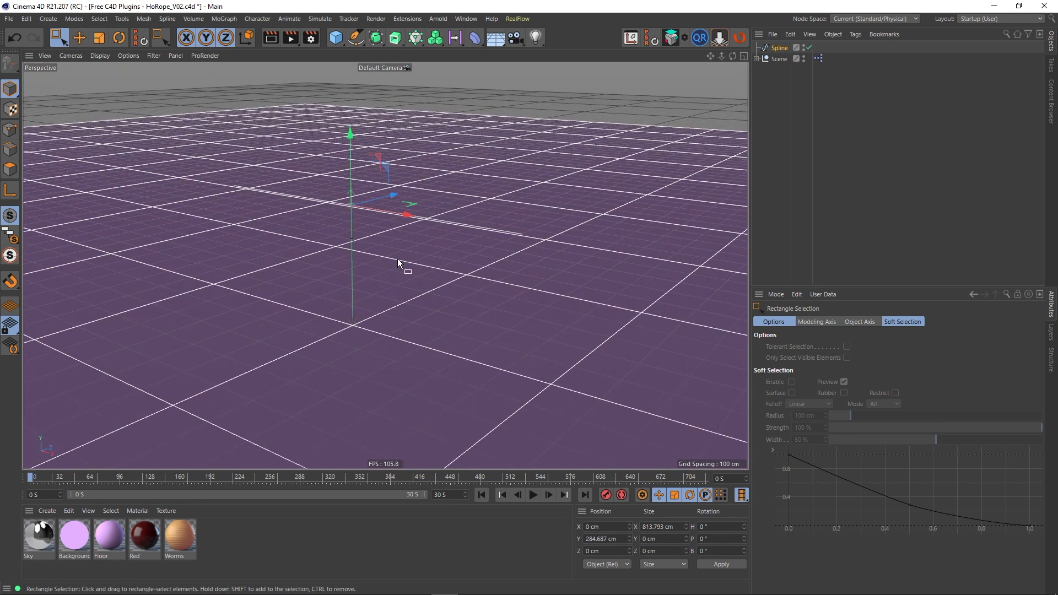
pyautogui.press('n')
pyautogui.press('a')
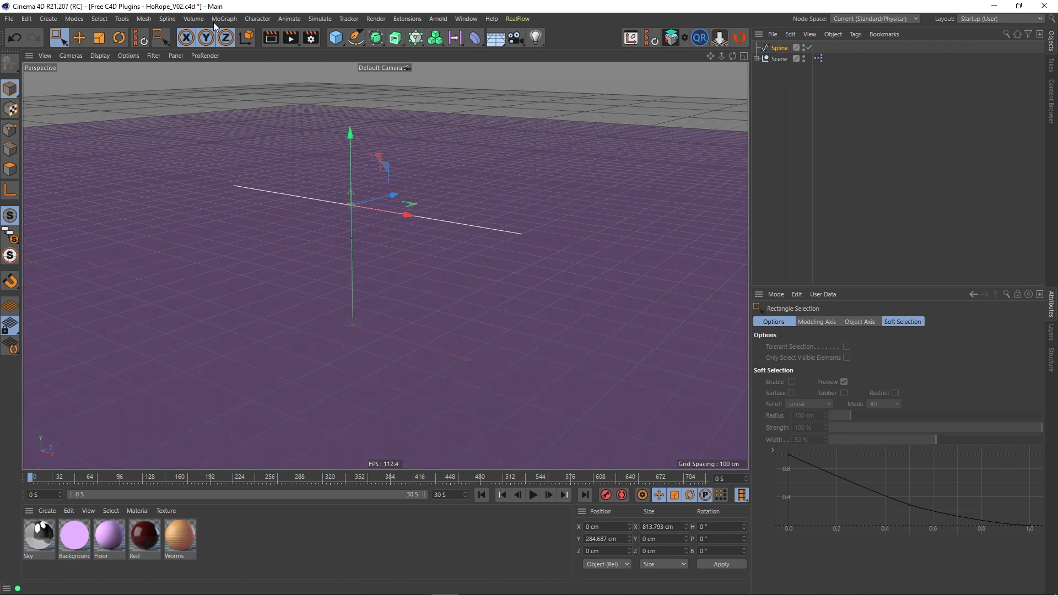
# Turn off the Grid display filter in the perspective view
pyautogui.click(154, 56)
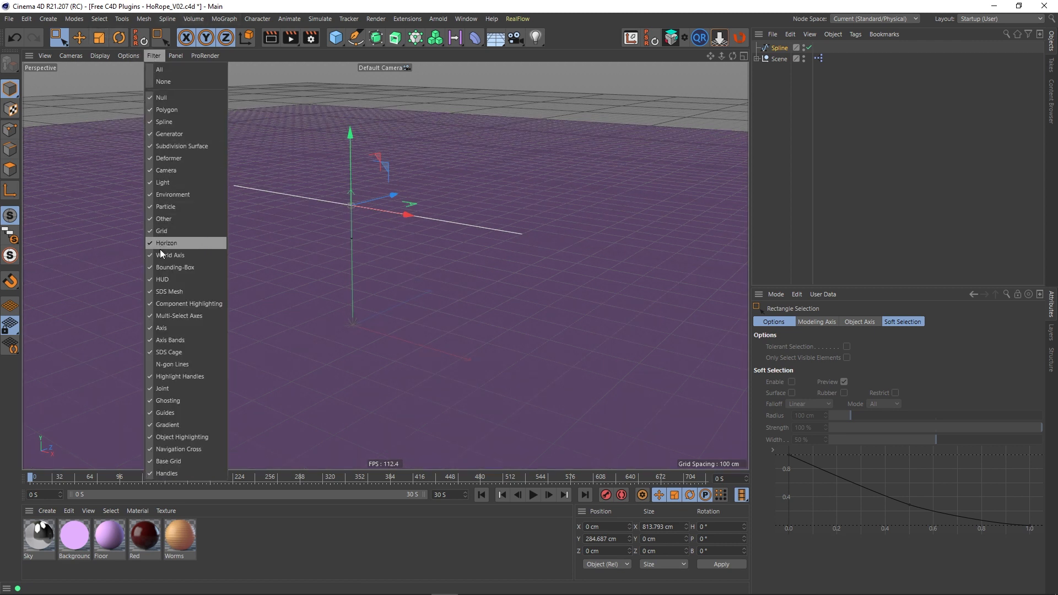
pyautogui.click(166, 231)
pyautogui.keyDown('alt'); pyautogui.moveTo(378, 228); pyautogui.dragTo(390, 264); pyautogui.keyUp('alt')
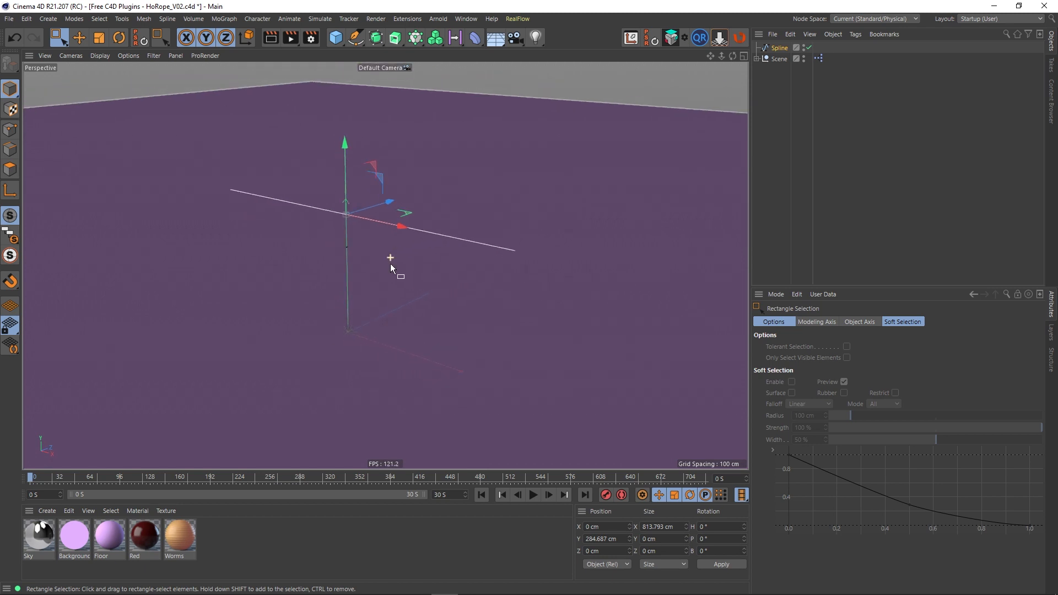
# Hide the Floor object in the viewport, clear the selection and turn the perspective view's Grid filter back on
pyautogui.click(757, 58)
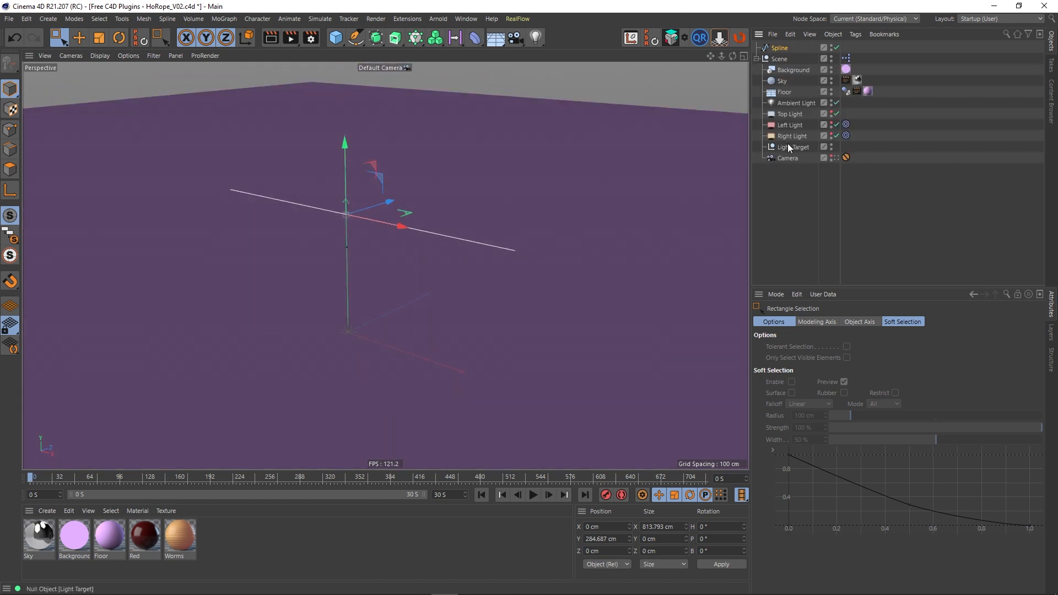
pyautogui.click(831, 89)
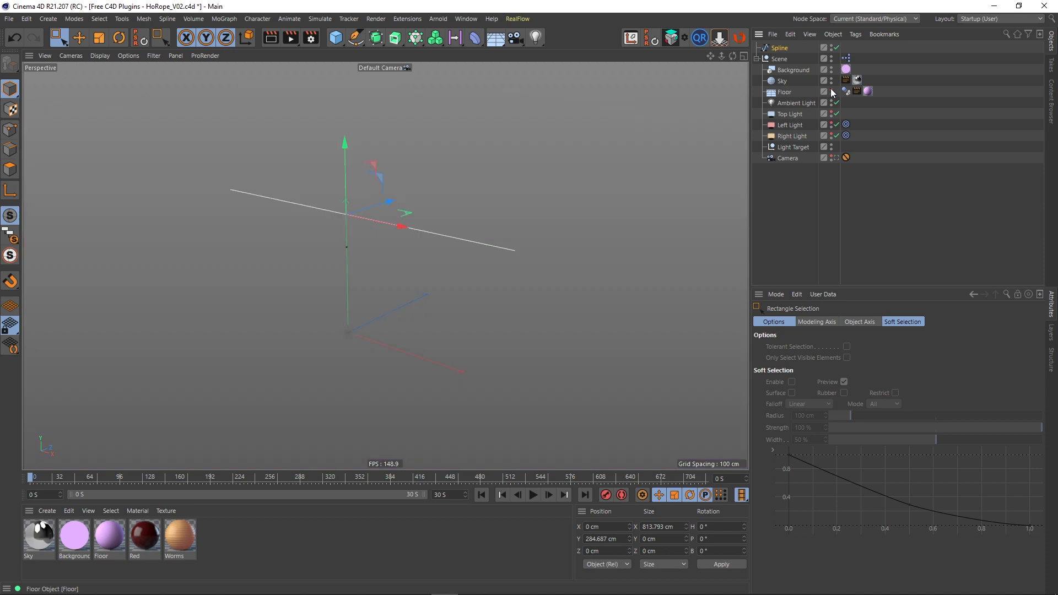
pyautogui.click(450, 320)
pyautogui.moveTo(419, 245)
pyautogui.keyDown('alt'); pyautogui.mouseDown()
pyautogui.moveTo(396, 255)
pyautogui.moveTo(408, 247)
pyautogui.mouseUp(); pyautogui.keyUp('alt')
pyautogui.click(154, 56)
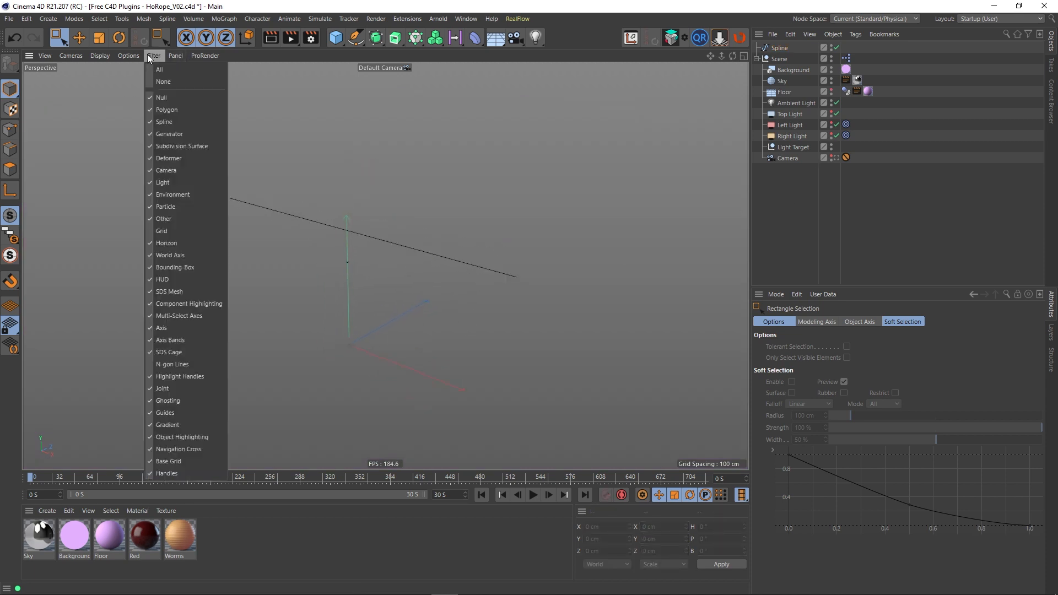
pyautogui.click(164, 232)
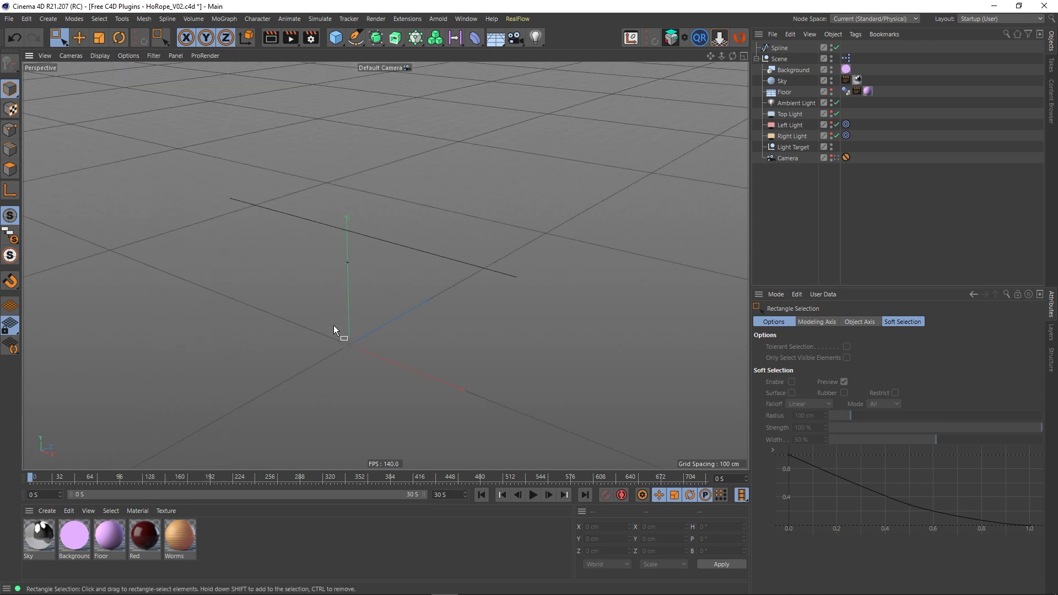
pyautogui.moveTo(334, 328)
pyautogui.keyDown('alt'); pyautogui.mouseDown()
pyautogui.moveTo(292, 309)
pyautogui.moveTo(347, 307)
pyautogui.moveTo(347, 345)
pyautogui.moveTo(333, 329)
pyautogui.mouseUp(); pyautogui.keyUp('alt')
# Move the spline below the collapsed Scene group and add a HoRope object with the spline as its child
pyautogui.click(756, 59)
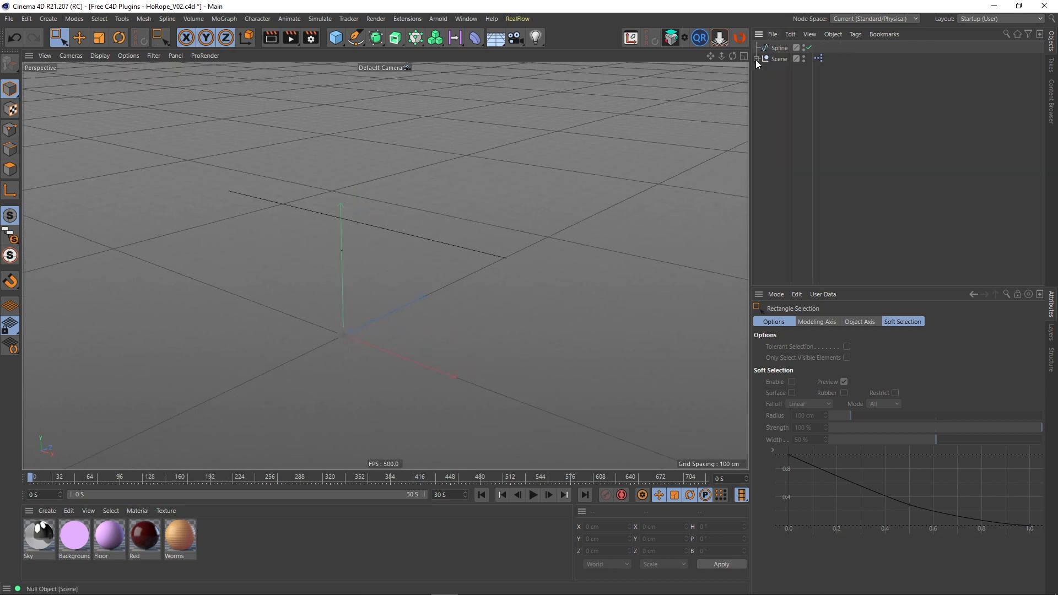
pyautogui.moveTo(776, 47); pyautogui.dragTo(775, 104)
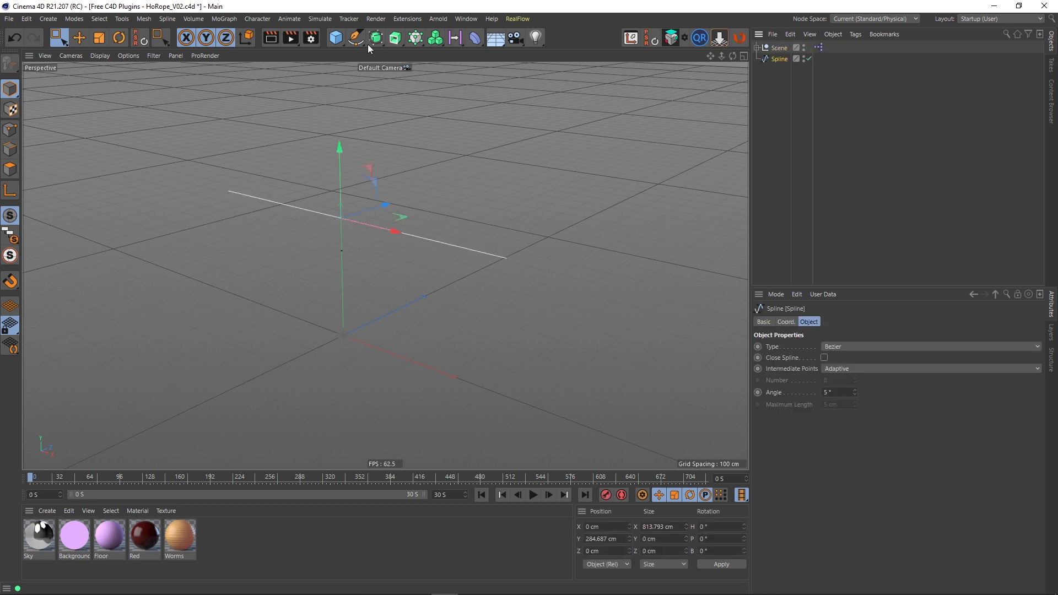
pyautogui.click(405, 17)
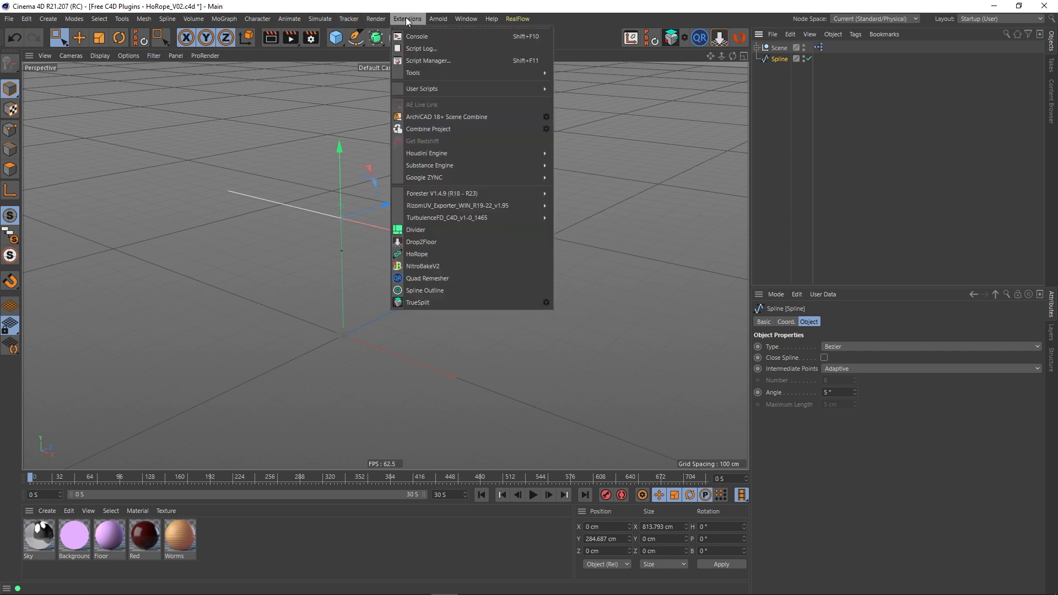
pyautogui.click(420, 256)
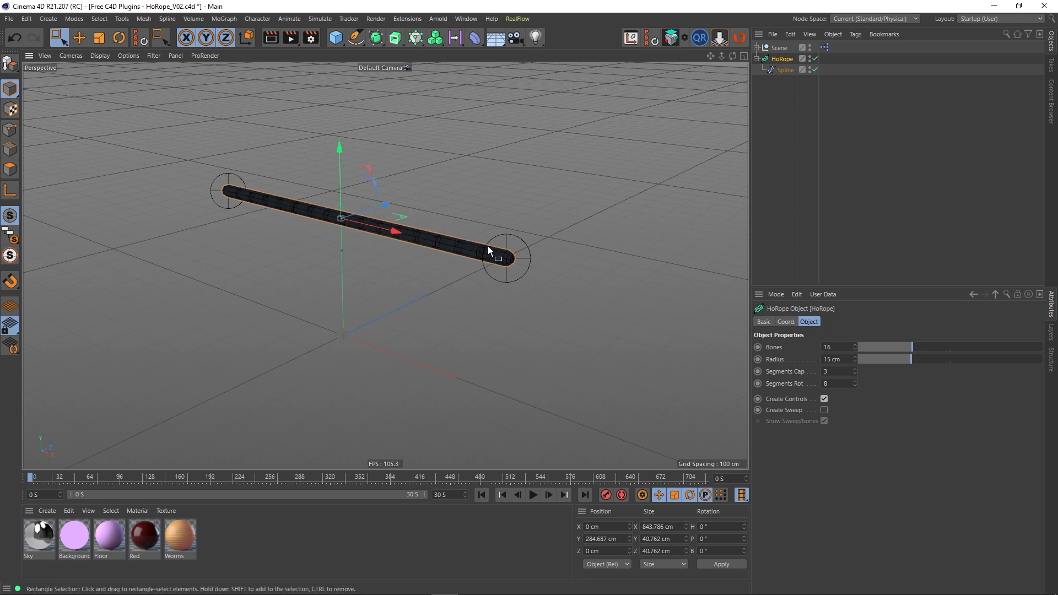
# Display the rope shaded without lines and make the Top Light, Left Light and Right Light visible in the viewport
pyautogui.rightClick(488, 245)
pyautogui.click(560, 277)
pyautogui.click(757, 47)
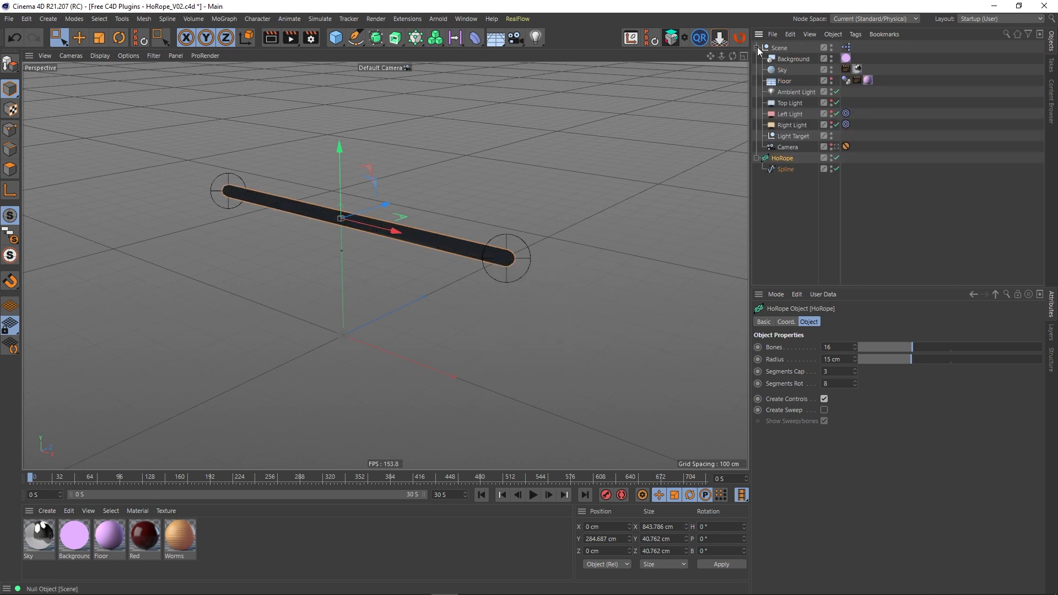
pyautogui.click(831, 101)
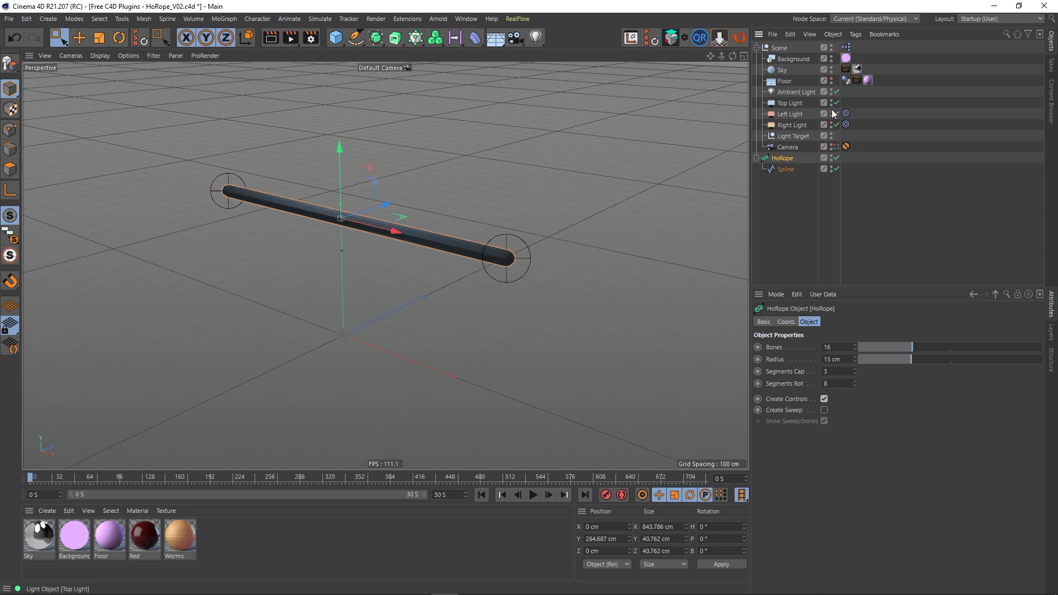
pyautogui.click(832, 112)
pyautogui.click(831, 122)
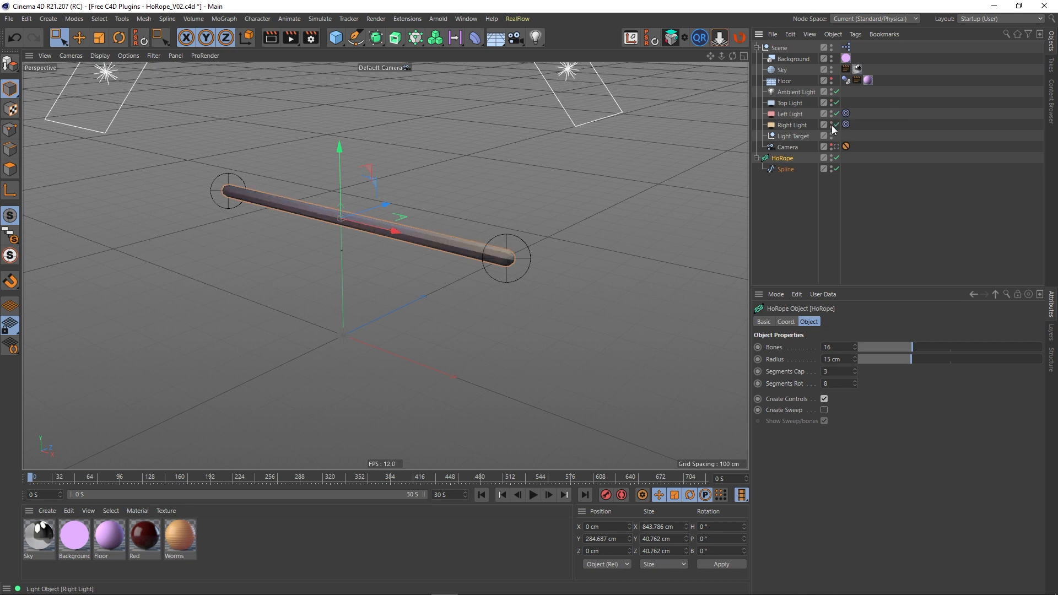
# Deselect everything, collapse the Scene group and turn off the Light display filter in the perspective view
pyautogui.click(811, 216)
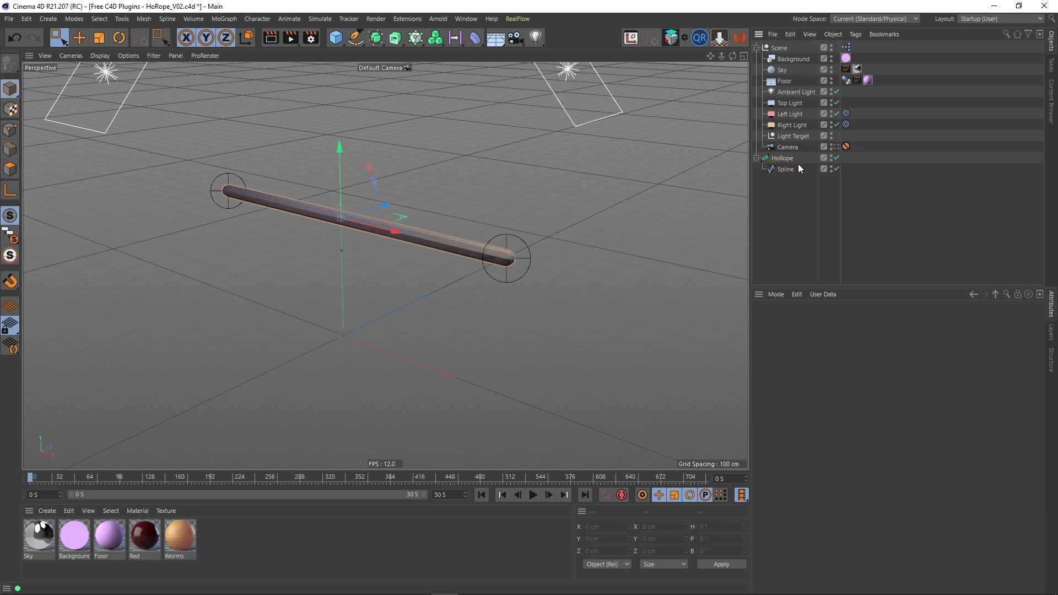
pyautogui.click(756, 48)
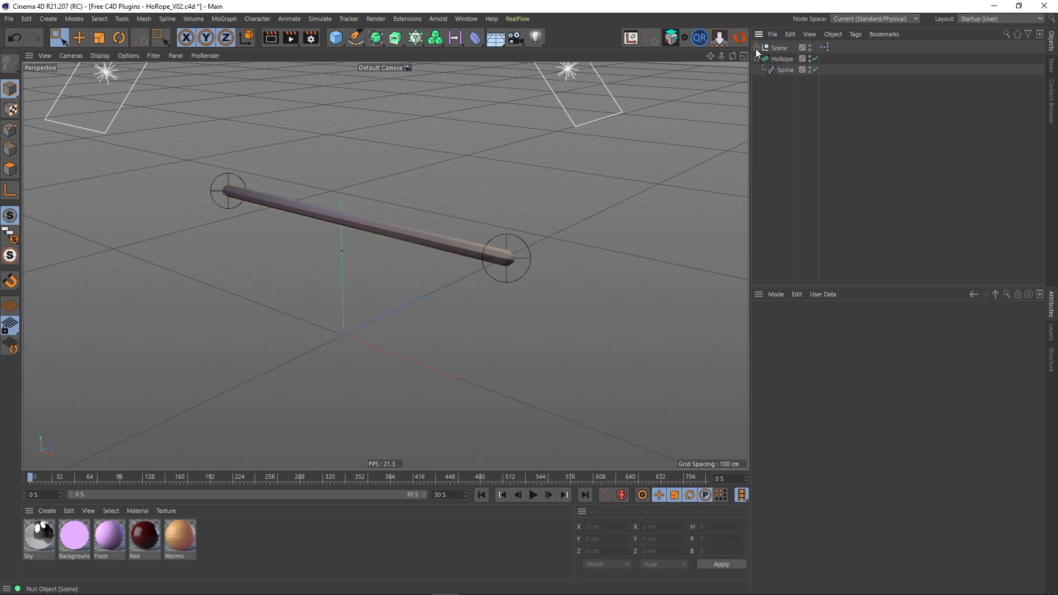
pyautogui.click(155, 55)
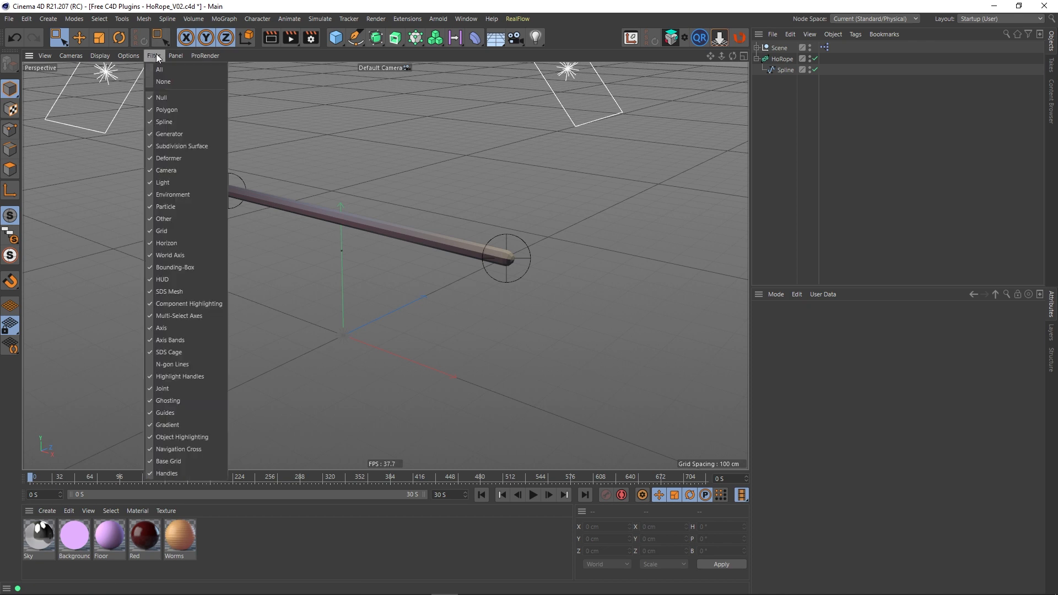
pyautogui.click(174, 182)
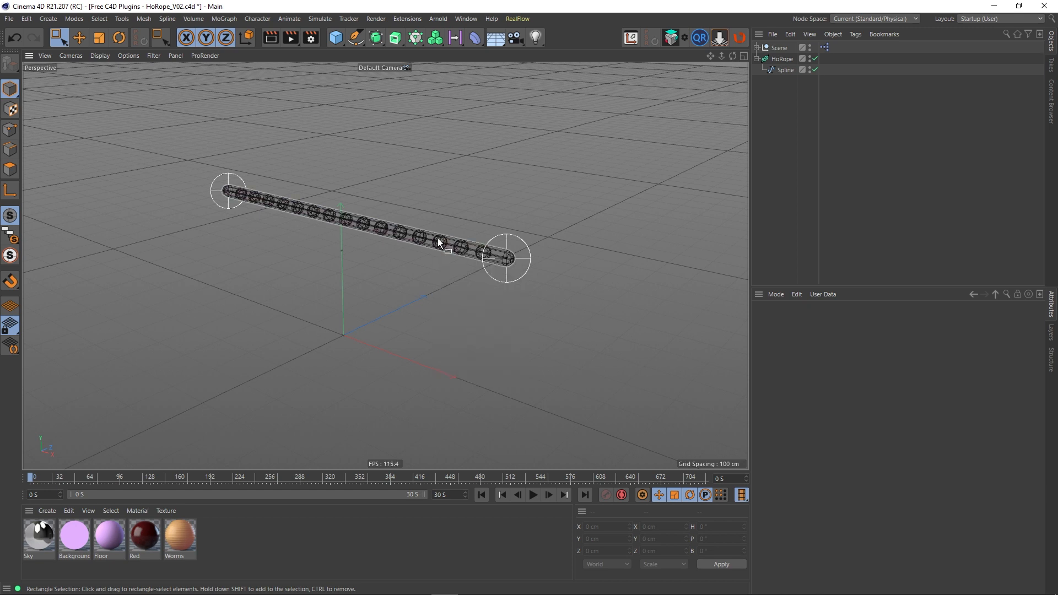
# Try the HoRope object with 2 Bones and set the Bones value to 20
pyautogui.click(788, 58)
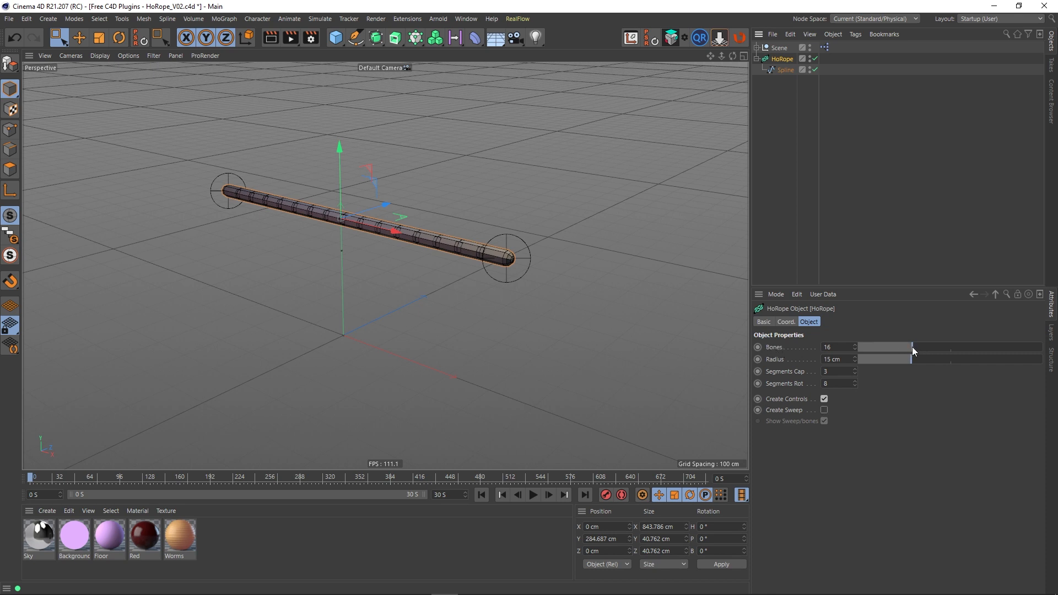
pyautogui.moveTo(911, 348); pyautogui.dragTo(861, 348)
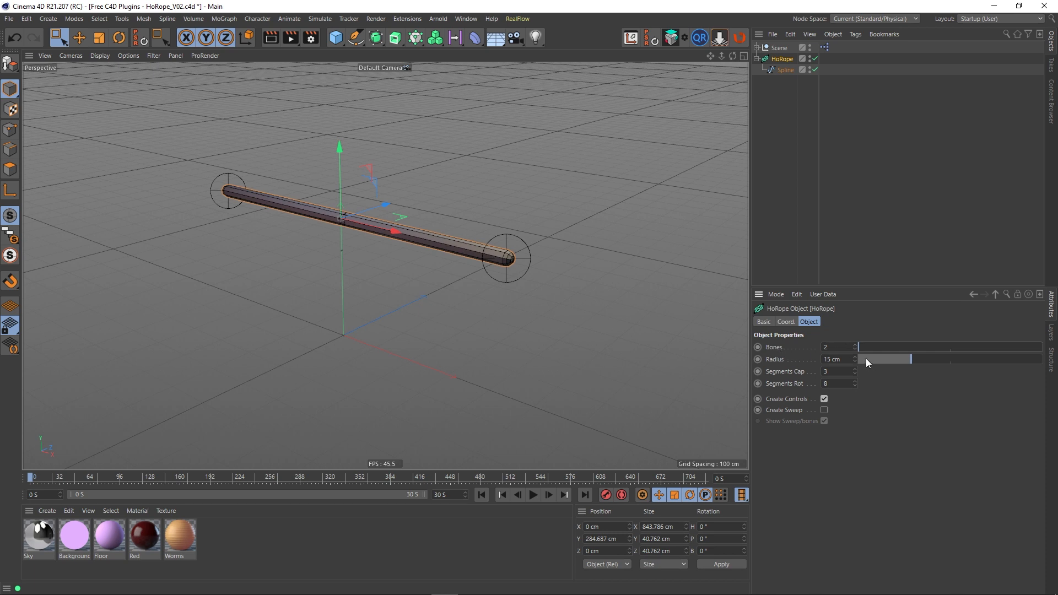
pyautogui.moveTo(864, 347); pyautogui.dragTo(927, 348)
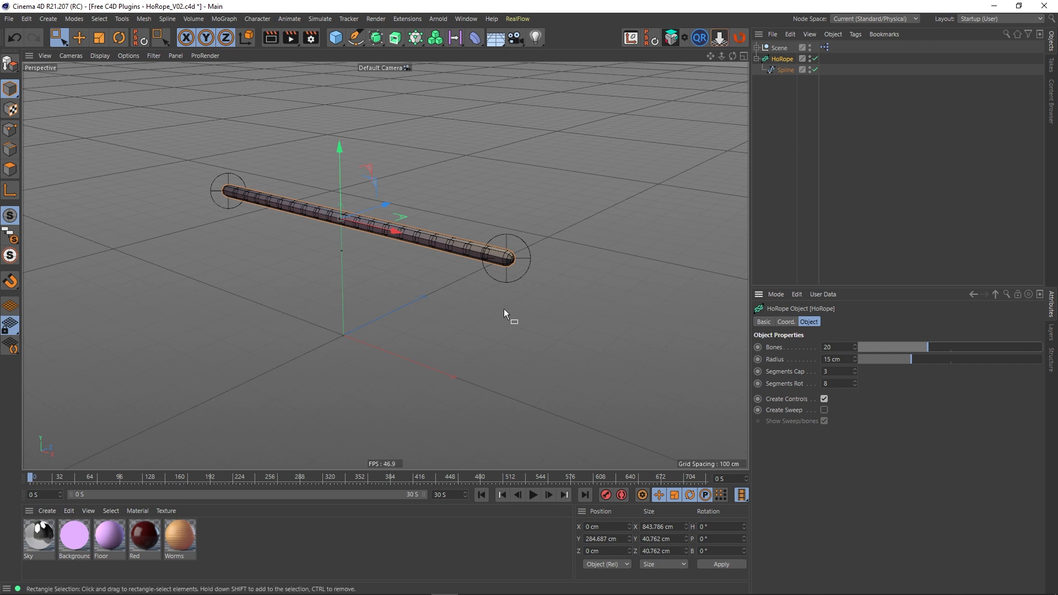
# Select both spline points and scale them along X to a length of about 1163 cm, then return to Model mode
pyautogui.click(783, 74)
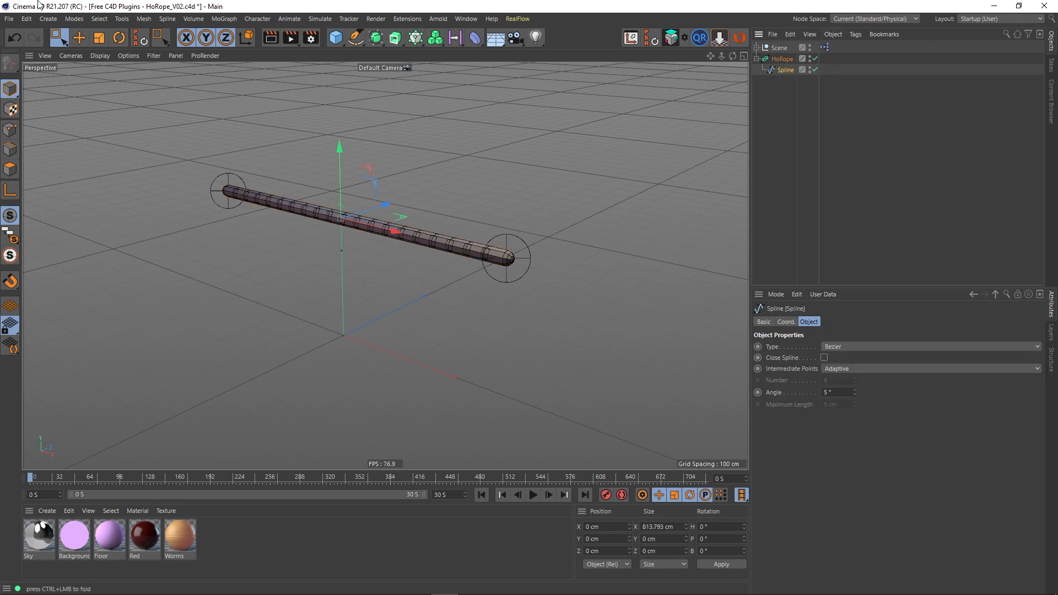
pyautogui.moveTo(56, 44); pyautogui.dragTo(103, 54)
pyautogui.click(8, 132)
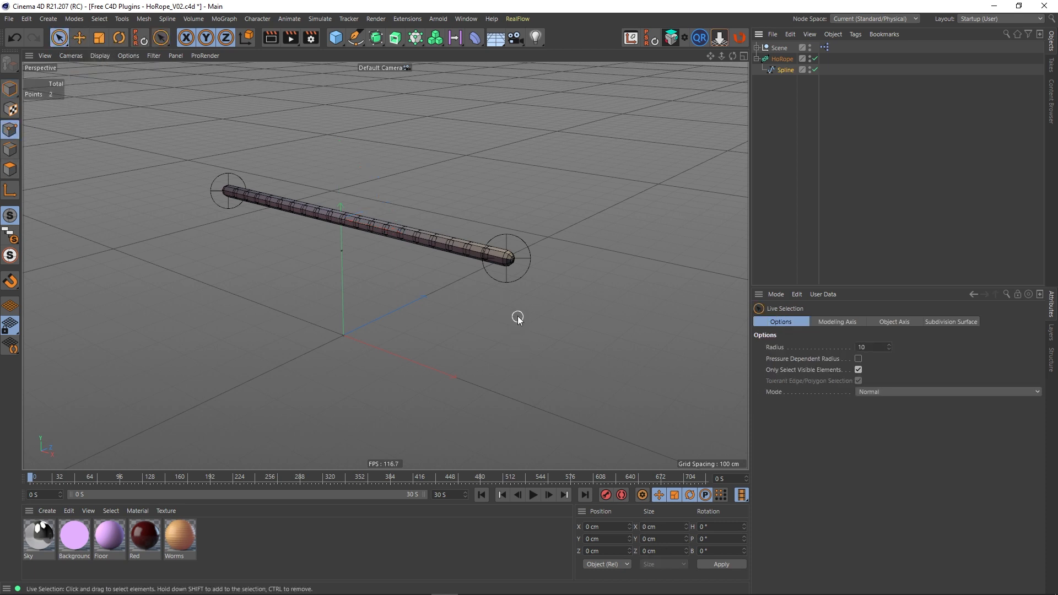
pyautogui.click(510, 256)
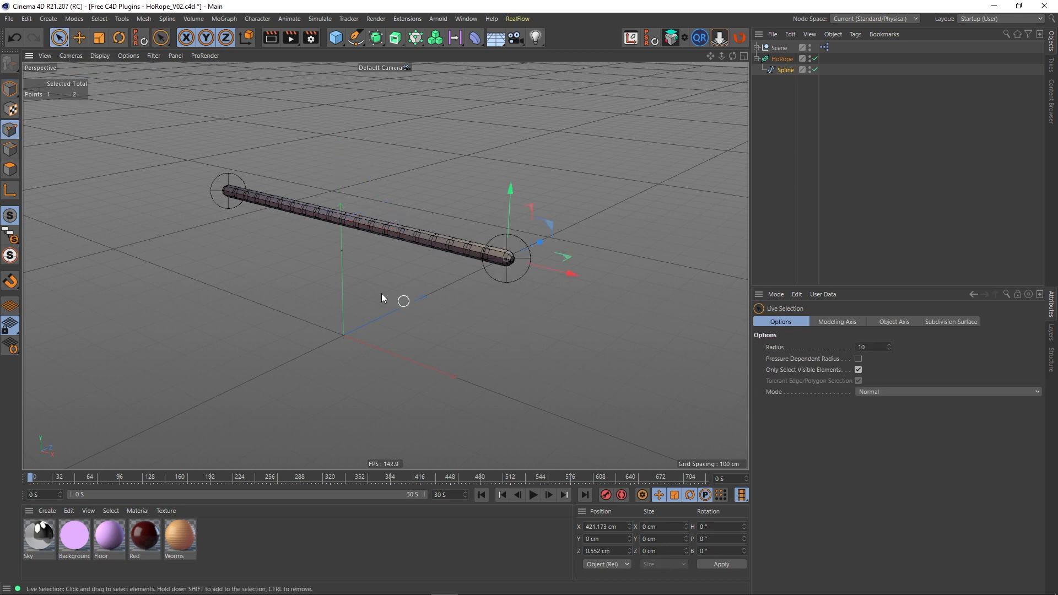
pyautogui.keyDown('shift'); pyautogui.click(226, 183); pyautogui.keyUp('shift')
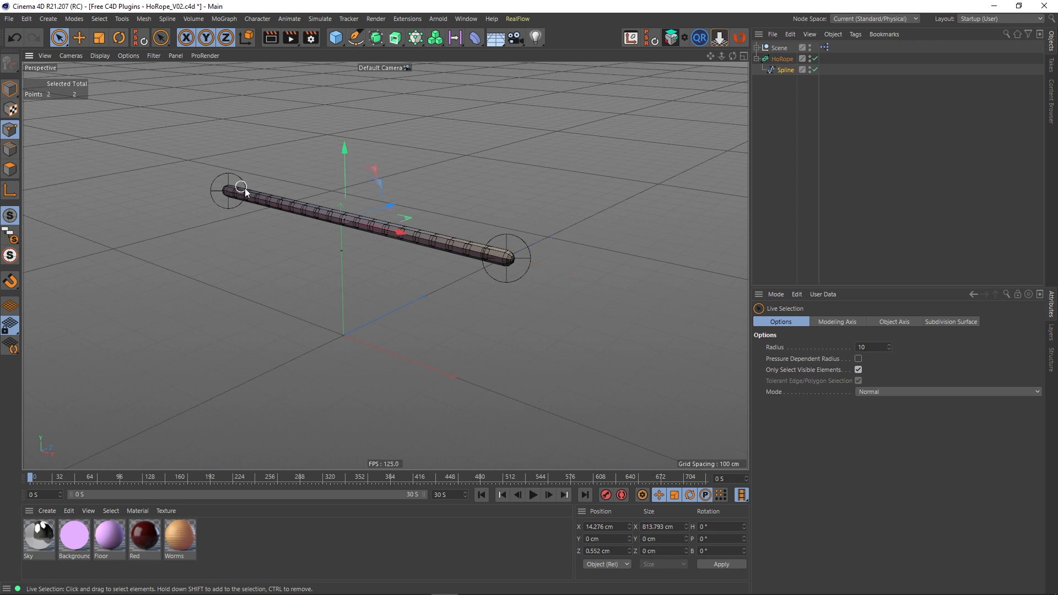
pyautogui.click(98, 40)
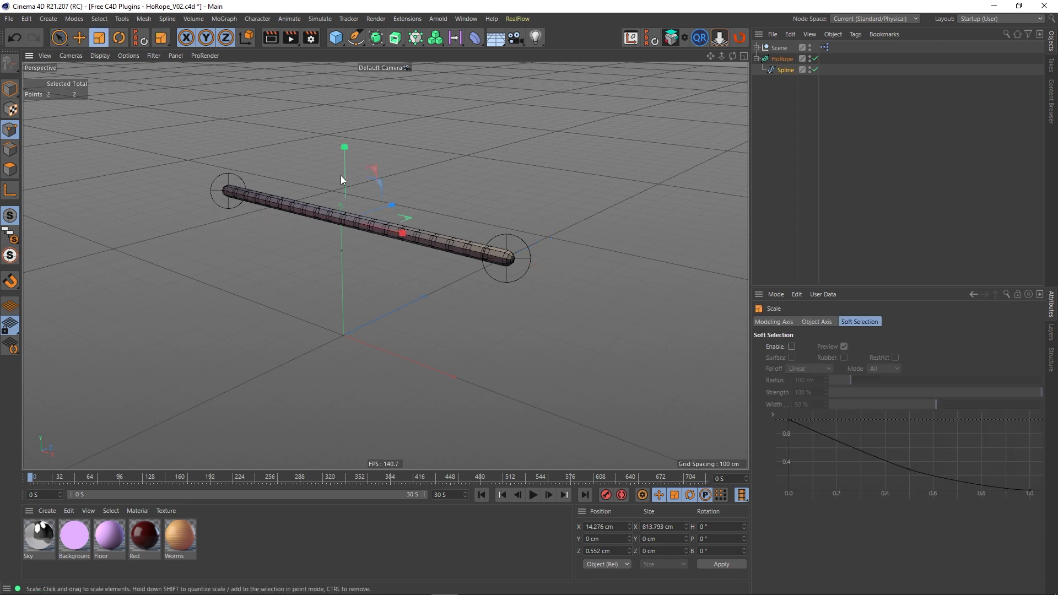
pyautogui.moveTo(405, 236); pyautogui.dragTo(432, 242)
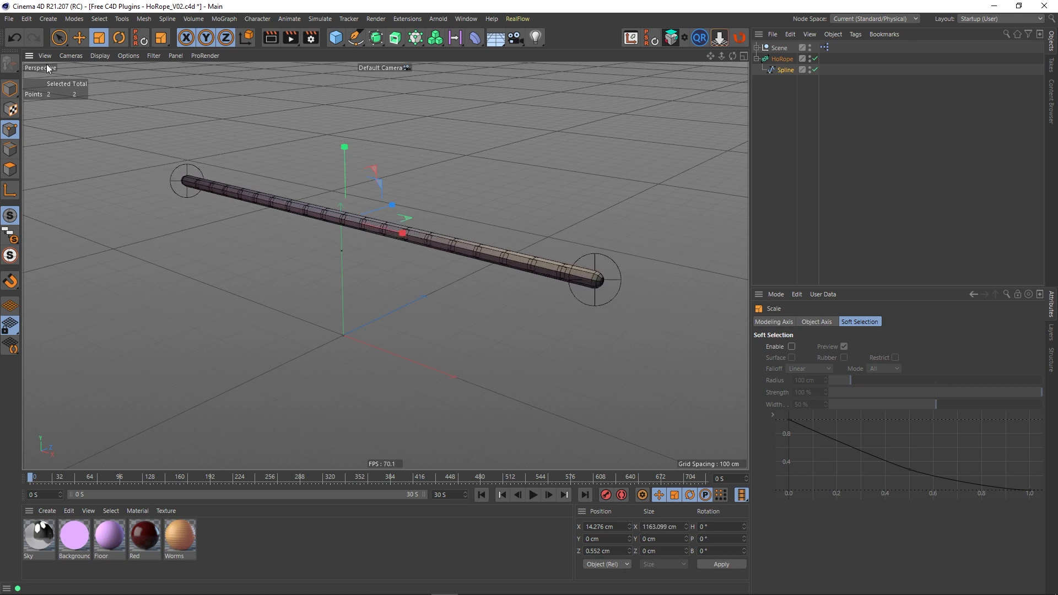
pyautogui.click(59, 203)
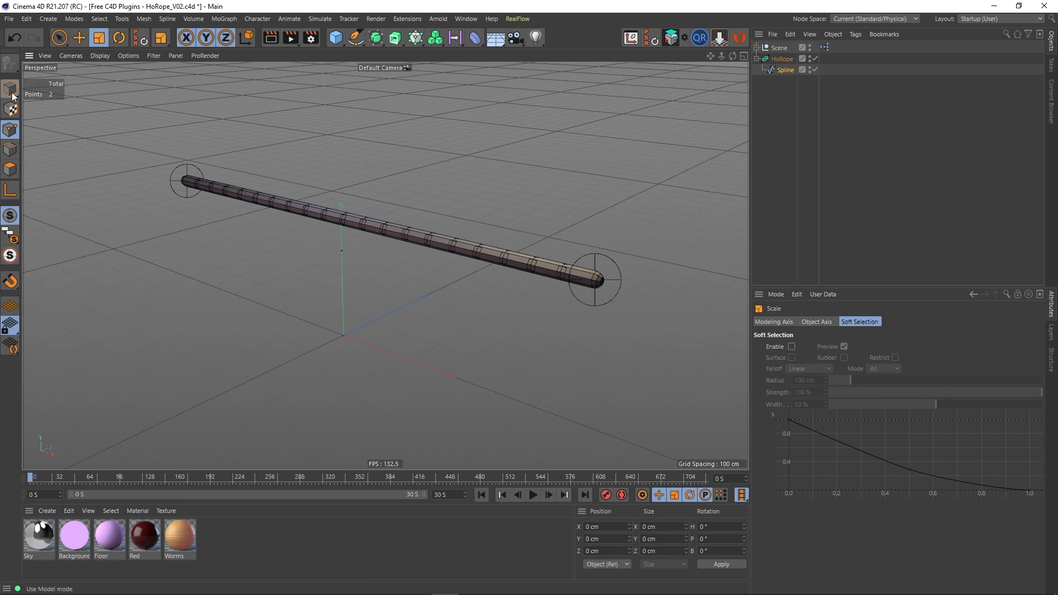
pyautogui.click(10, 88)
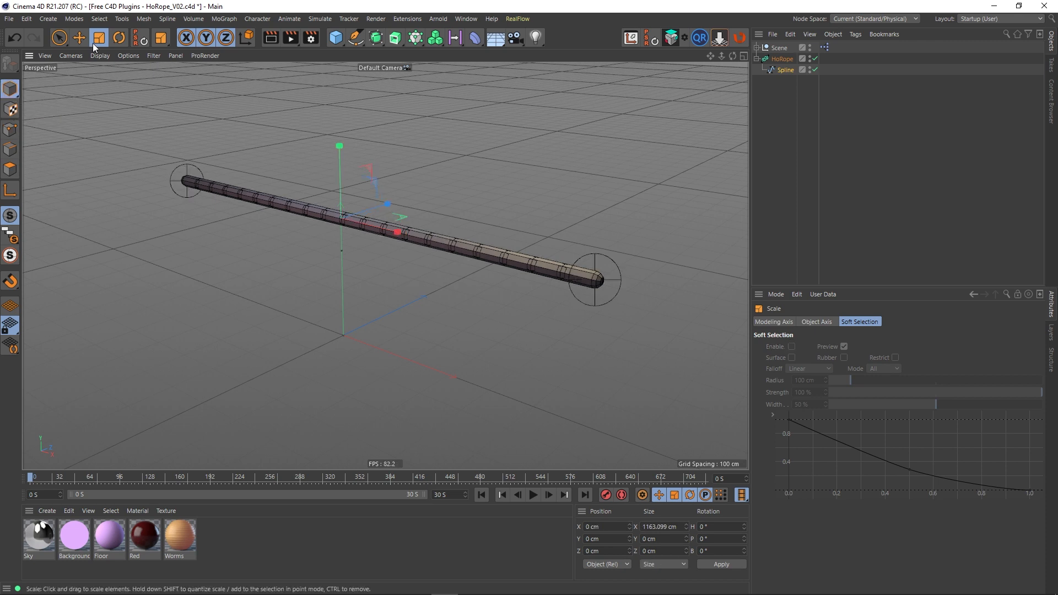
# Set the HoRope object's Radius to 12 cm, try Segments Cap at 1 and set it to 3
pyautogui.click(782, 59)
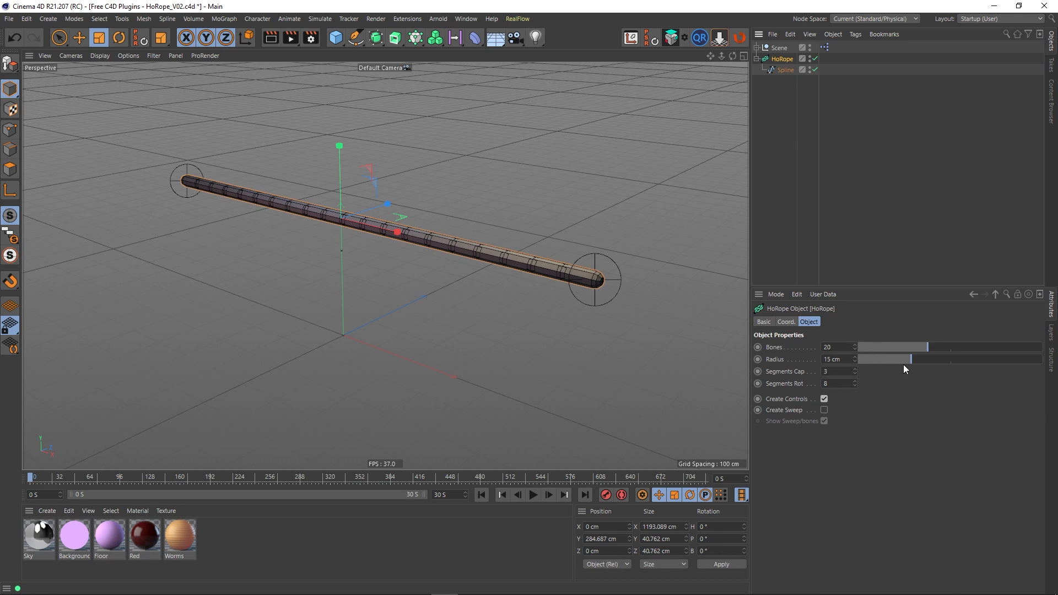
pyautogui.moveTo(910, 360)
pyautogui.mouseDown()
pyautogui.moveTo(866, 375)
pyautogui.moveTo(910, 374)
pyautogui.moveTo(899, 375)
pyautogui.mouseUp()
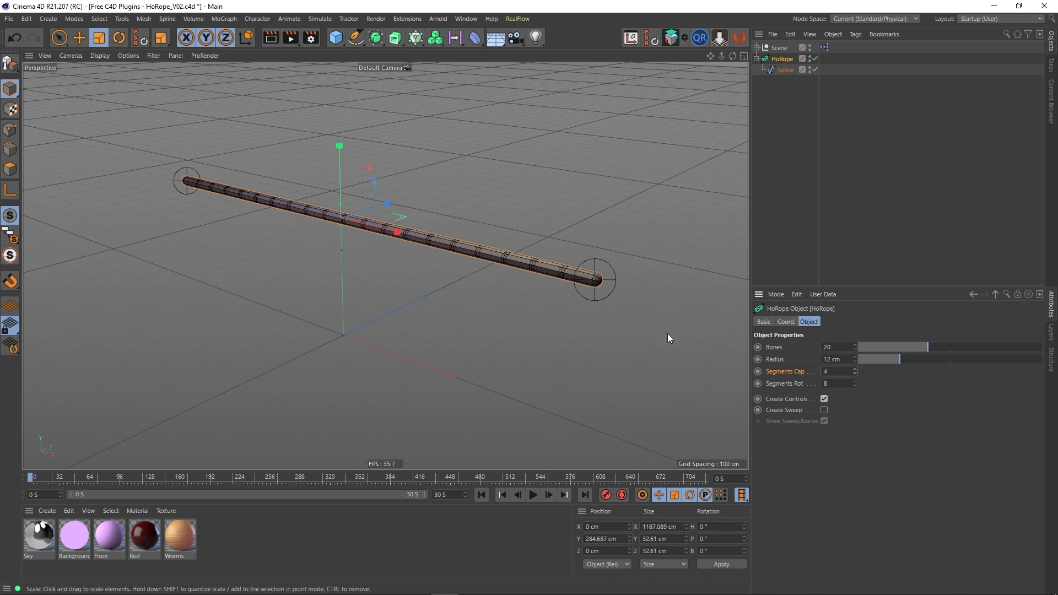
pyautogui.click(856, 374)
pyautogui.click(855, 373)
pyautogui.click(856, 373)
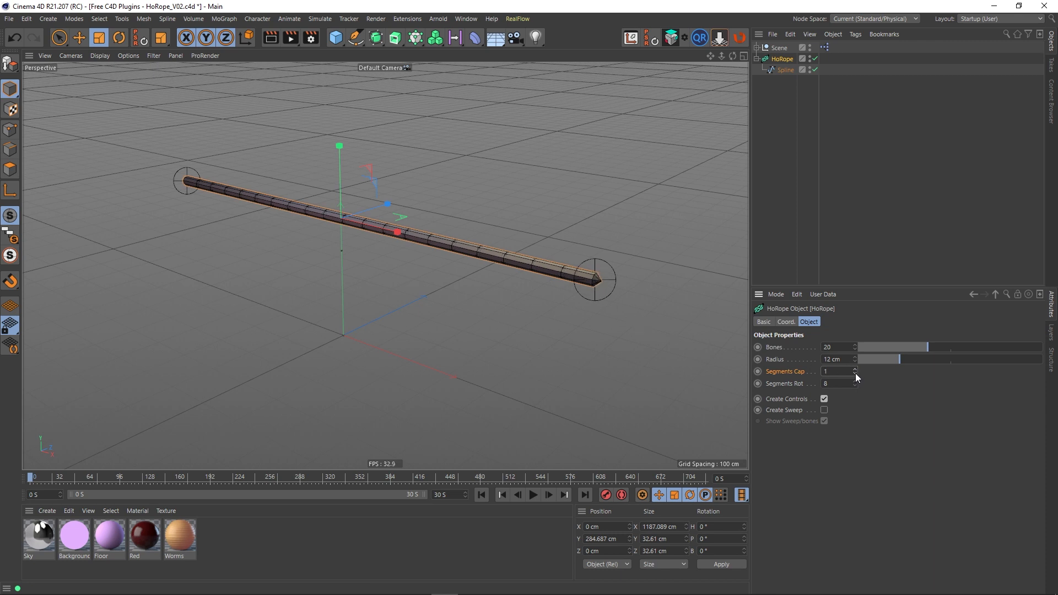
pyautogui.click(856, 369)
pyautogui.click(856, 369)
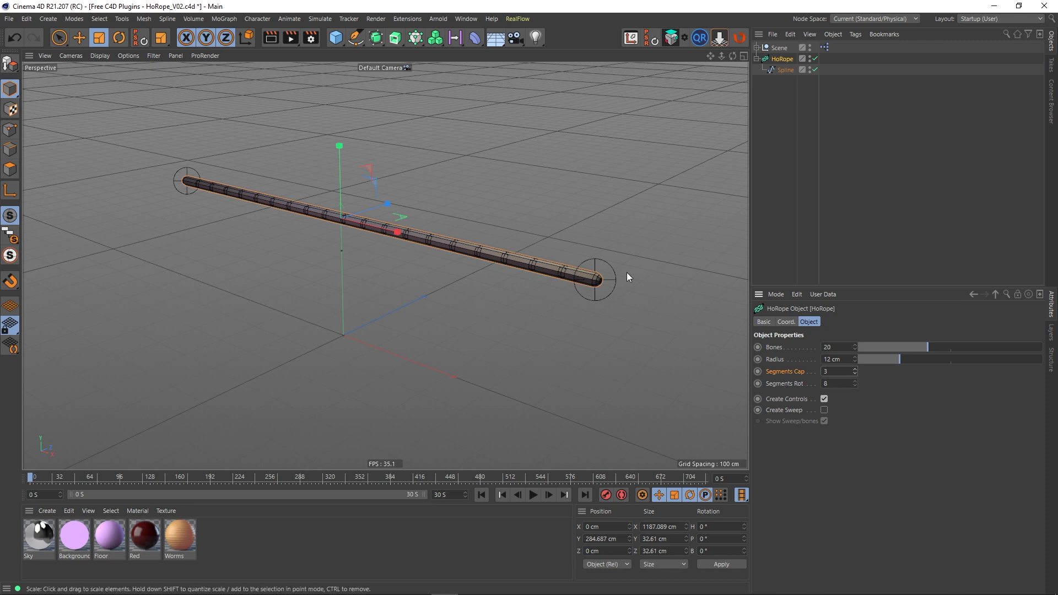
# Reduce the HoRope object's Segments Rot to 3 while viewing the rope's end cap up close
pyautogui.scroll(7, 588, 266)
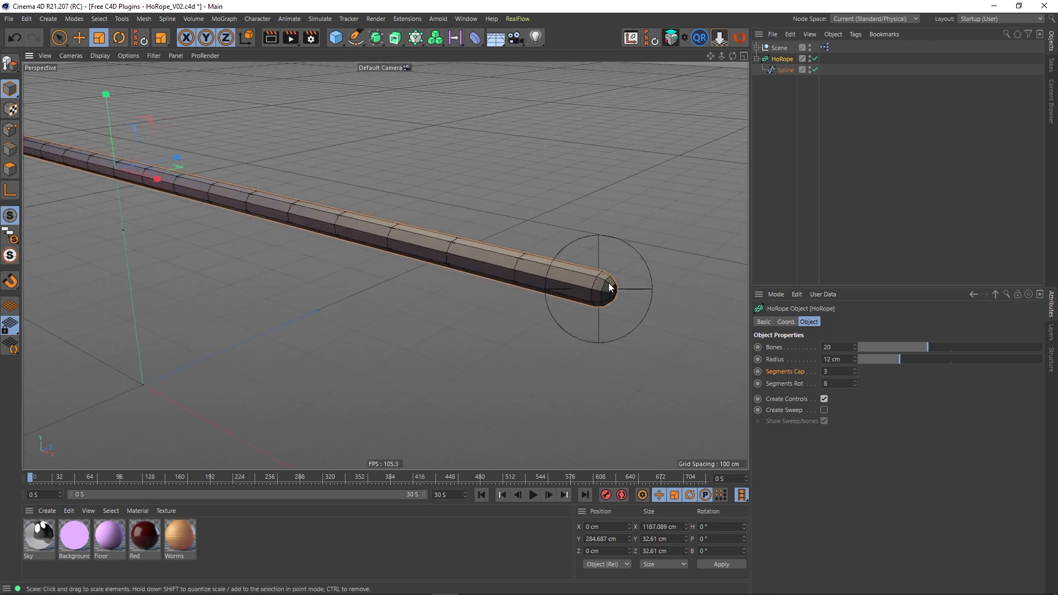
pyautogui.keyDown('alt'); pyautogui.moveTo(607, 283); pyautogui.dragTo(460, 239); pyautogui.keyUp('alt')
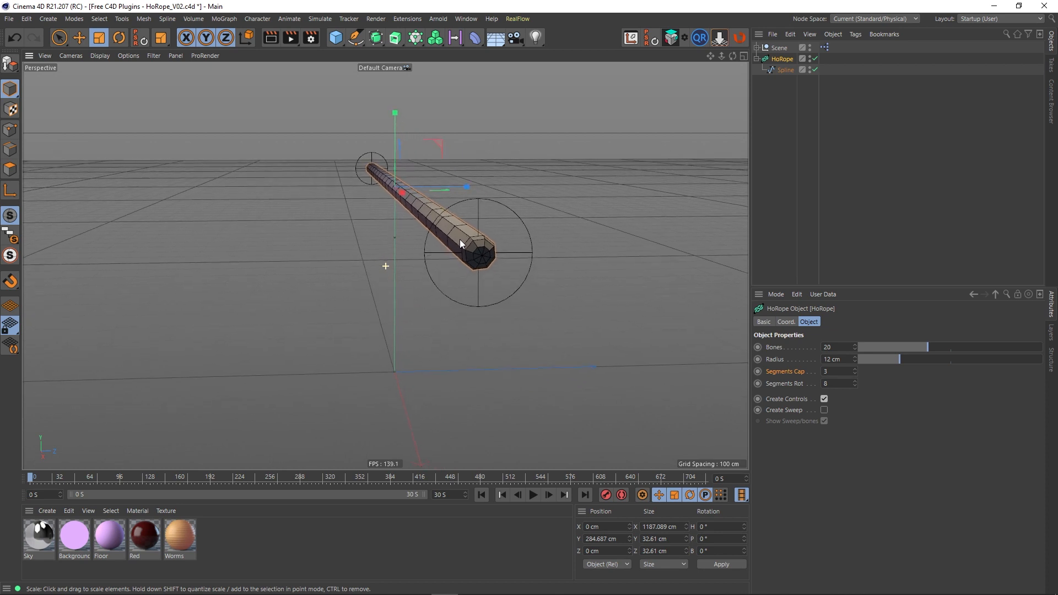
pyautogui.moveTo(855, 384); pyautogui.dragTo(855, 398)
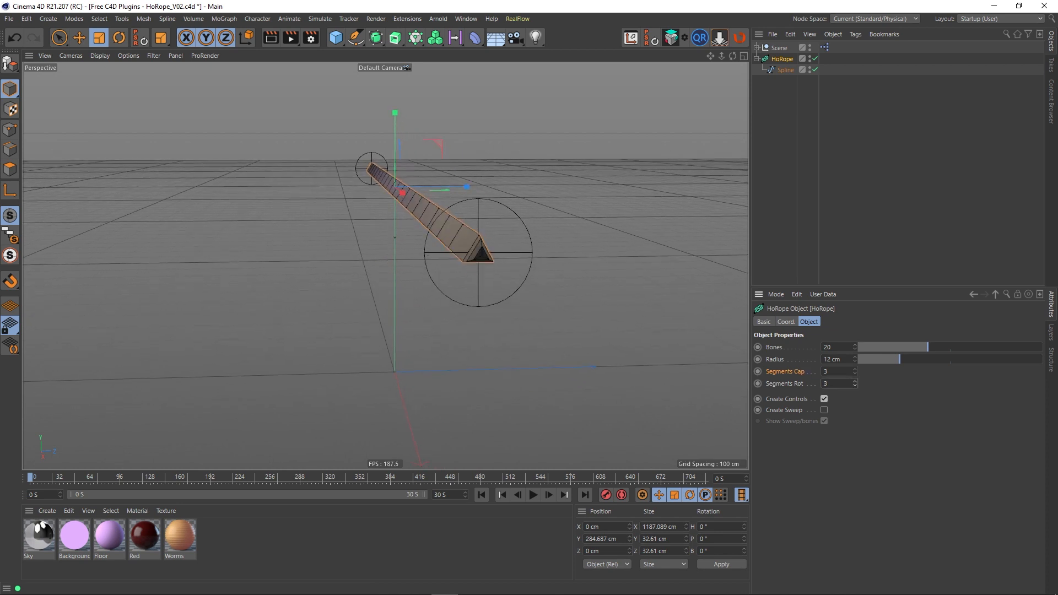
# Raise the HoRope object's Segments Rot to 8
pyautogui.click(855, 381)
pyautogui.click(855, 381)
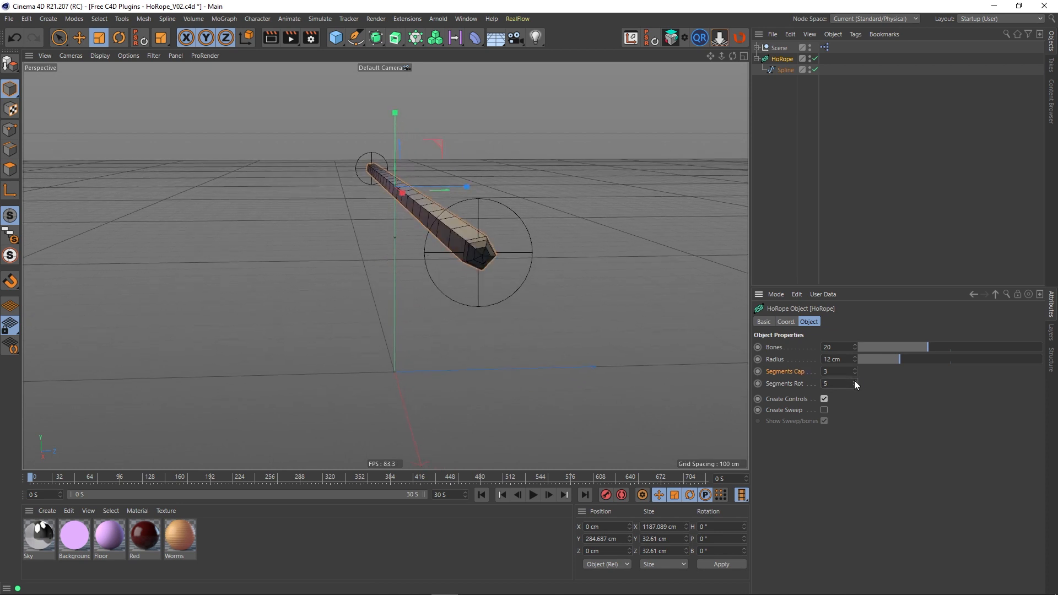
pyautogui.click(855, 381)
pyautogui.click(855, 381)
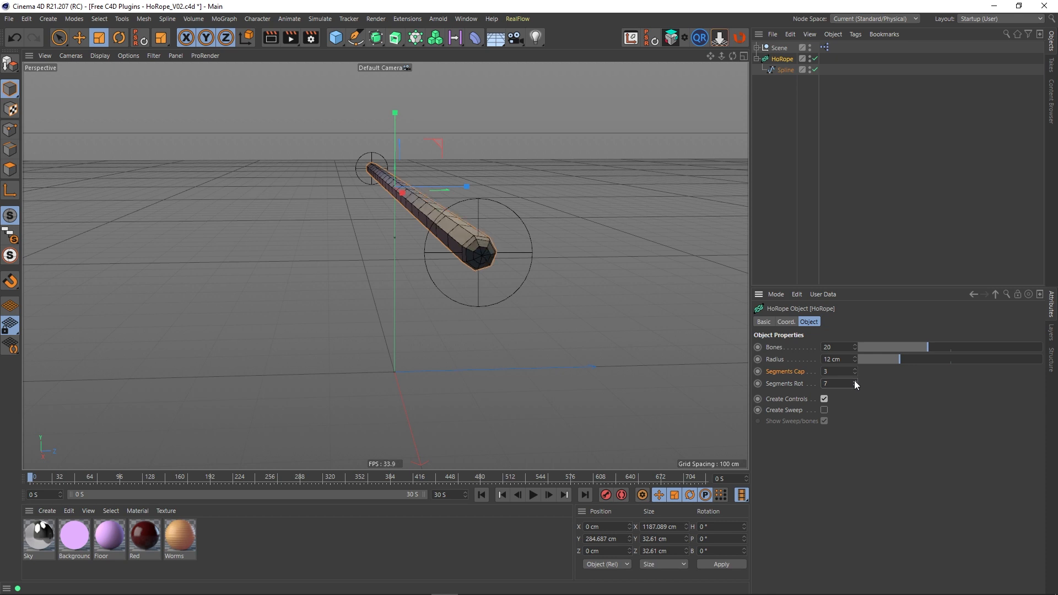
pyautogui.click(855, 381)
# Enable Create Sweep on the HoRope object and toggle Show Sweep/bones off and back on to compare both displays
pyautogui.keyDown('alt'); pyautogui.moveTo(471, 252); pyautogui.dragTo(485, 233); pyautogui.keyUp('alt')
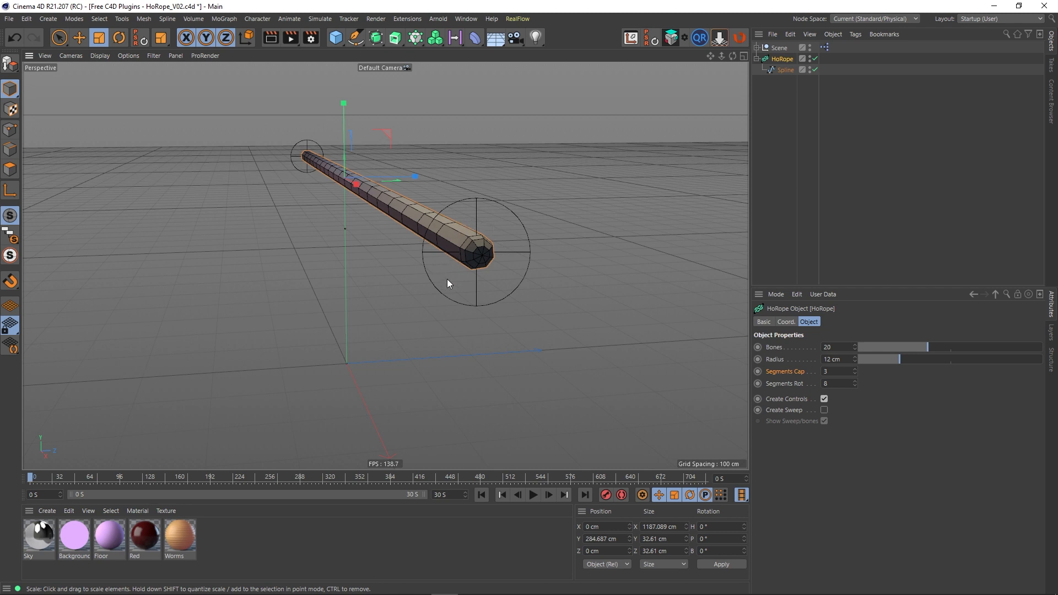
pyautogui.keyDown('alt'); pyautogui.moveTo(458, 234); pyautogui.dragTo(484, 276); pyautogui.keyUp('alt')
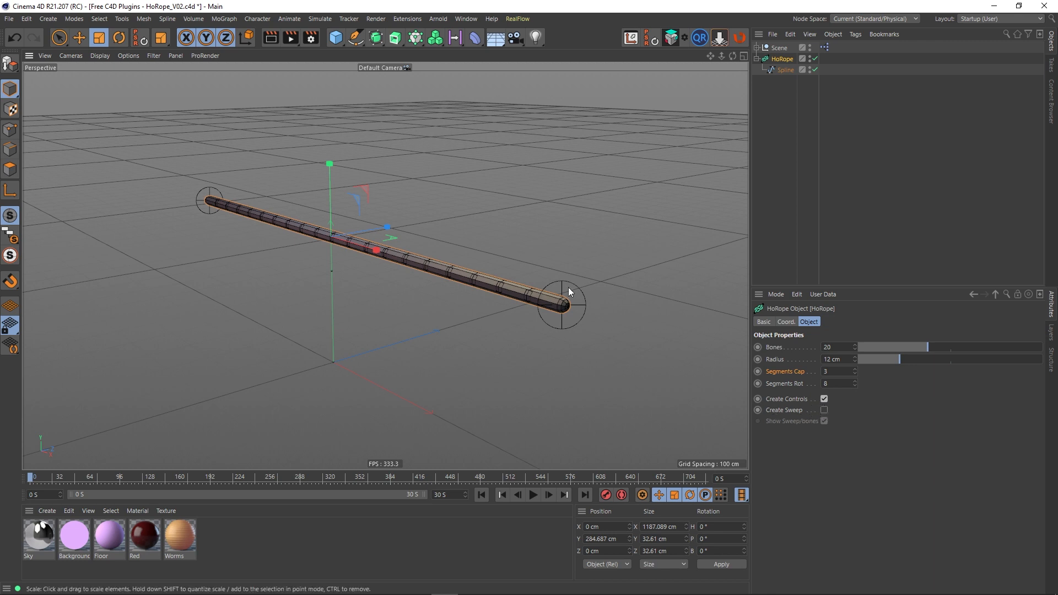
pyautogui.click(824, 410)
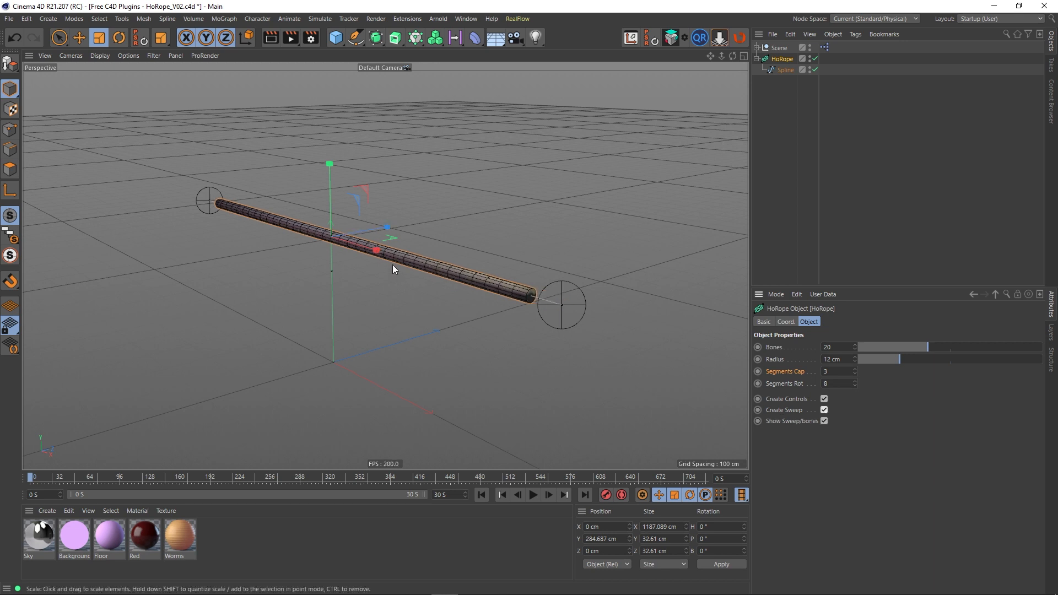
pyautogui.scroll(3, 502, 270)
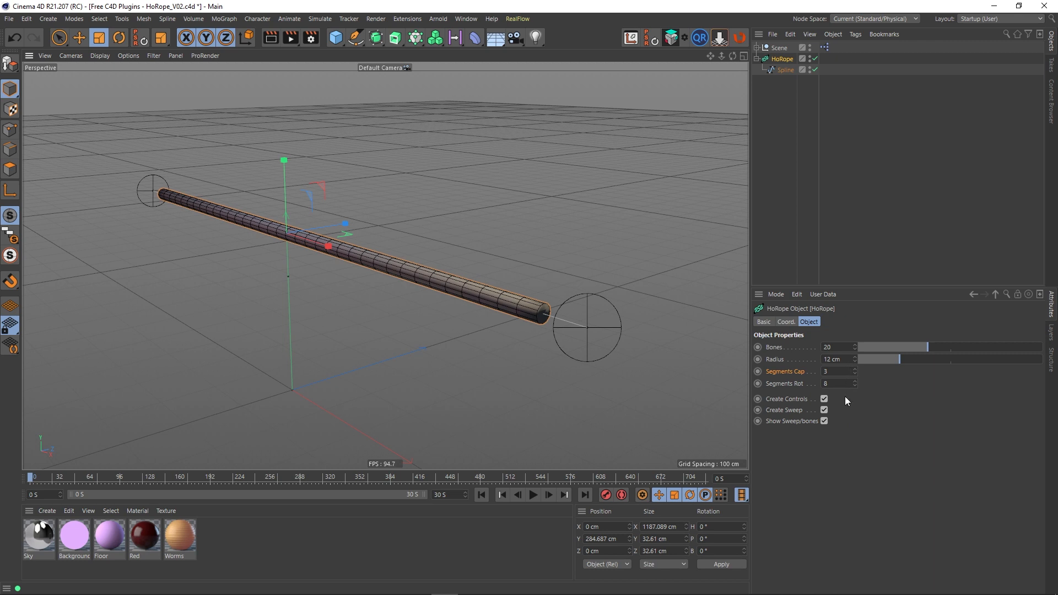
pyautogui.click(825, 421)
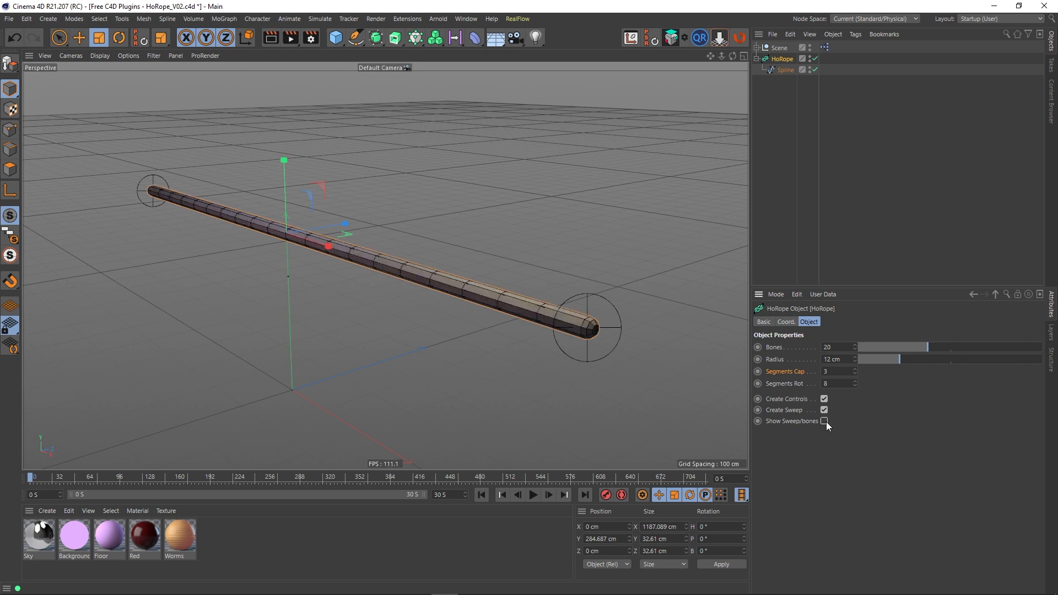
pyautogui.click(825, 421)
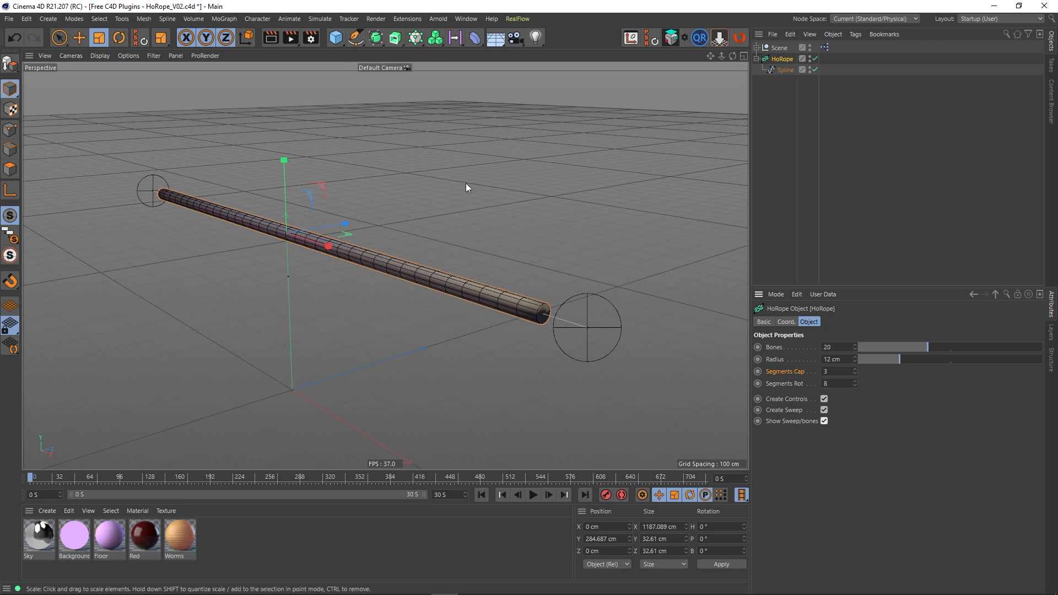
# Create a null object and rename it Backup
pyautogui.keyDown('alt'); pyautogui.moveTo(415, 222); pyautogui.dragTo(435, 214, button='middle'); pyautogui.keyUp('alt')
pyautogui.scroll(-2, 435, 214)
pyautogui.scroll(2, 435, 213)
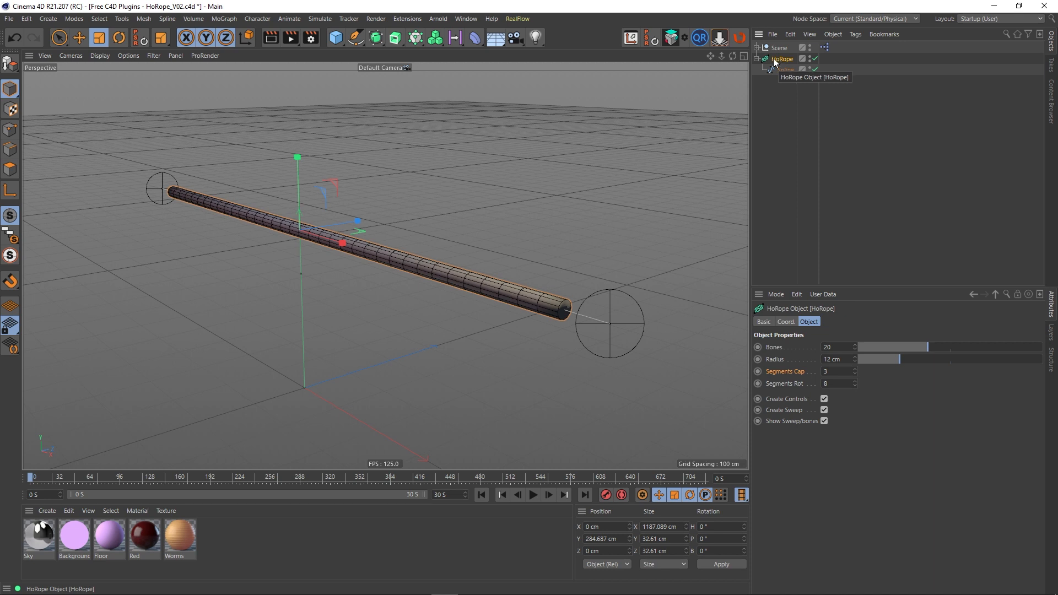
pyautogui.click(57, 22)
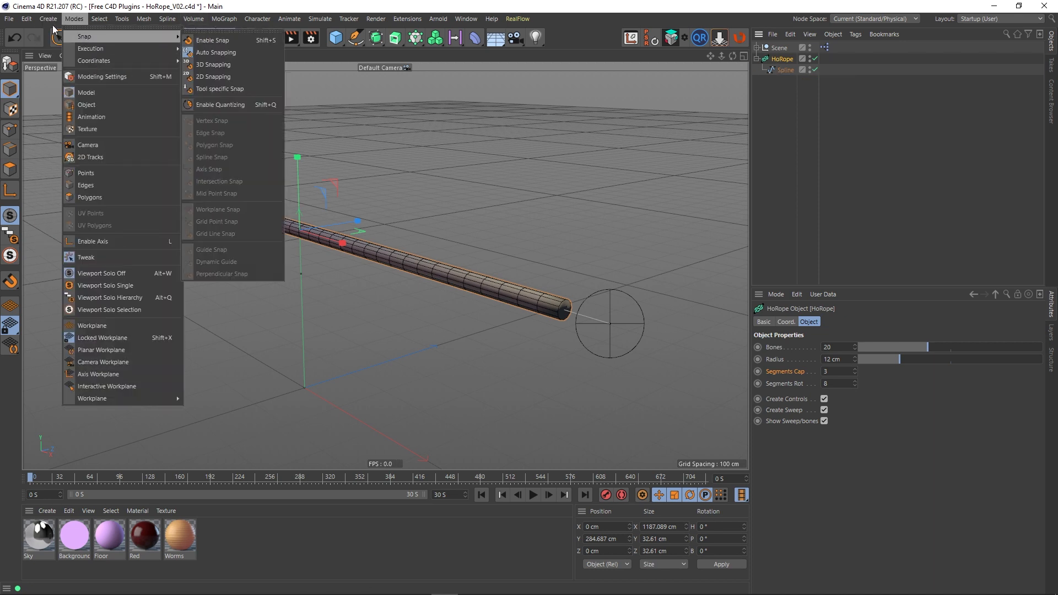
pyautogui.click(58, 36)
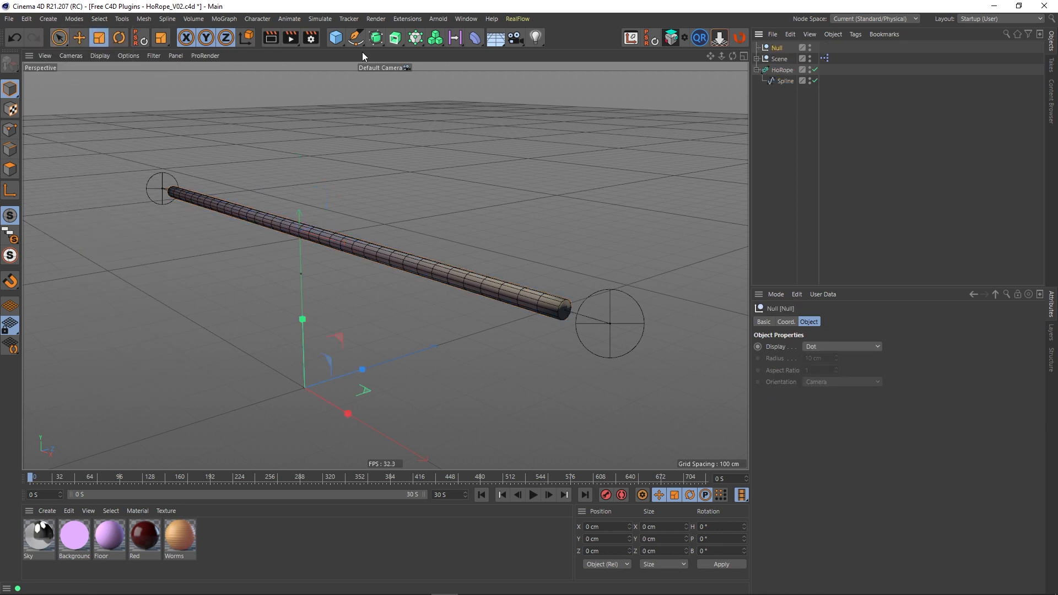
pyautogui.doubleClick(777, 48)
pyautogui.write('Backup')
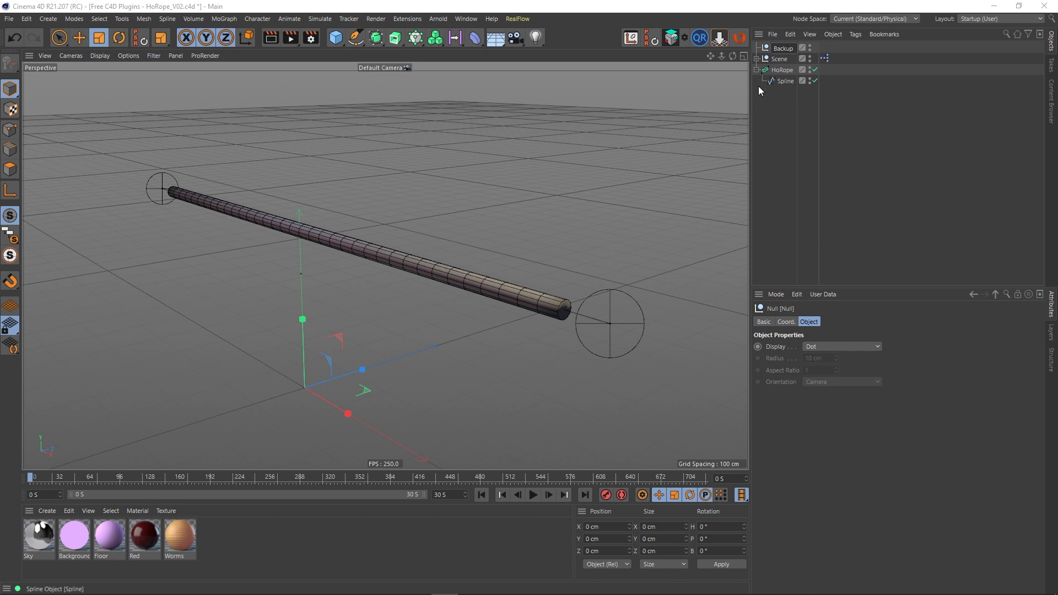
pyautogui.press('Return')
# Place a copy of the HoRope object with its spline inside the Backup null and hide the collapsed group
pyautogui.moveTo(785, 71); pyautogui.dragTo(786, 50)
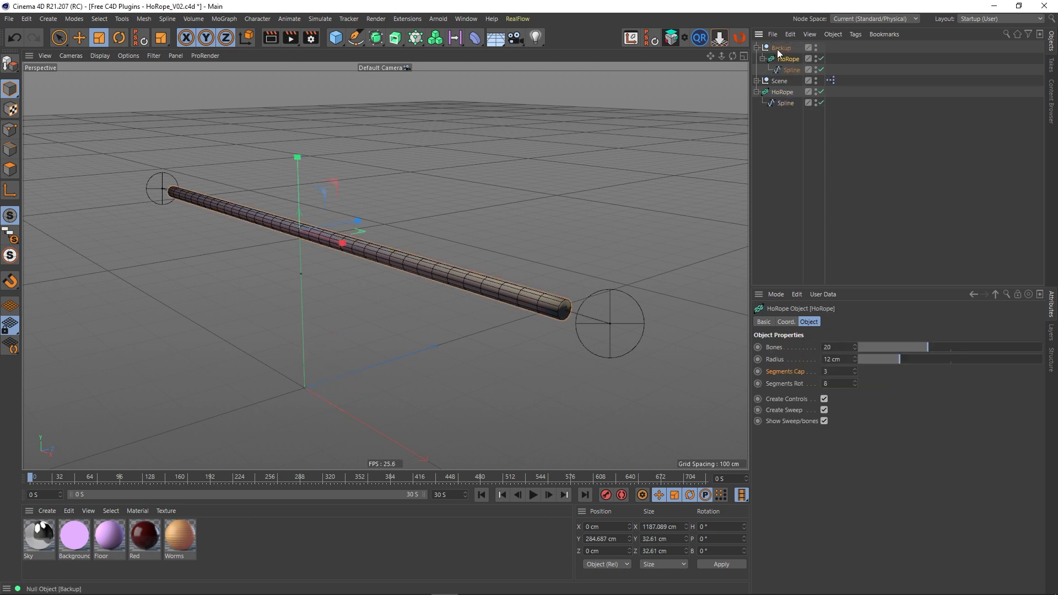
pyautogui.click(814, 45)
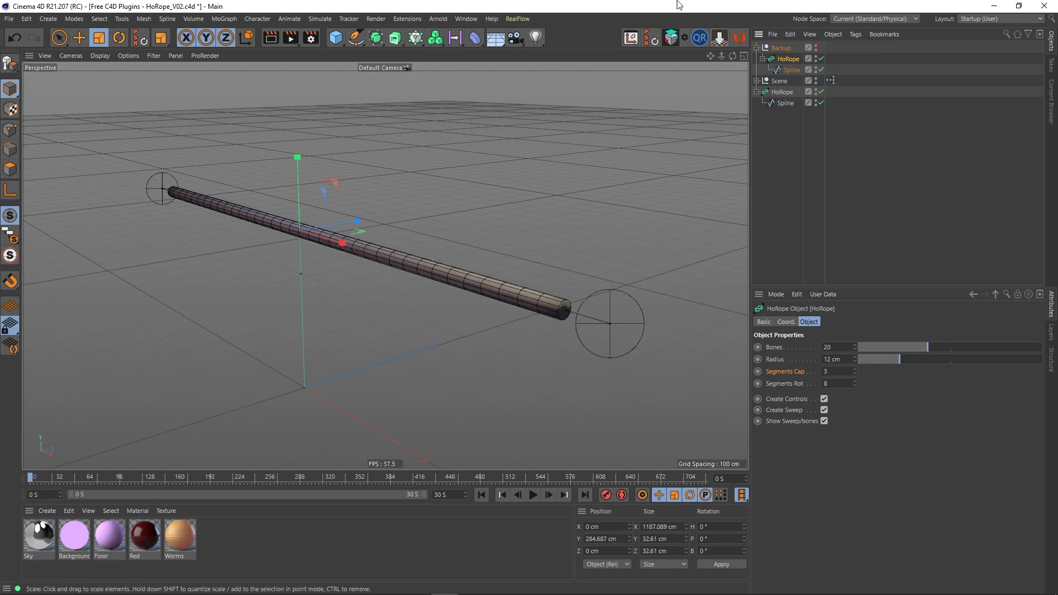
pyautogui.click(816, 48)
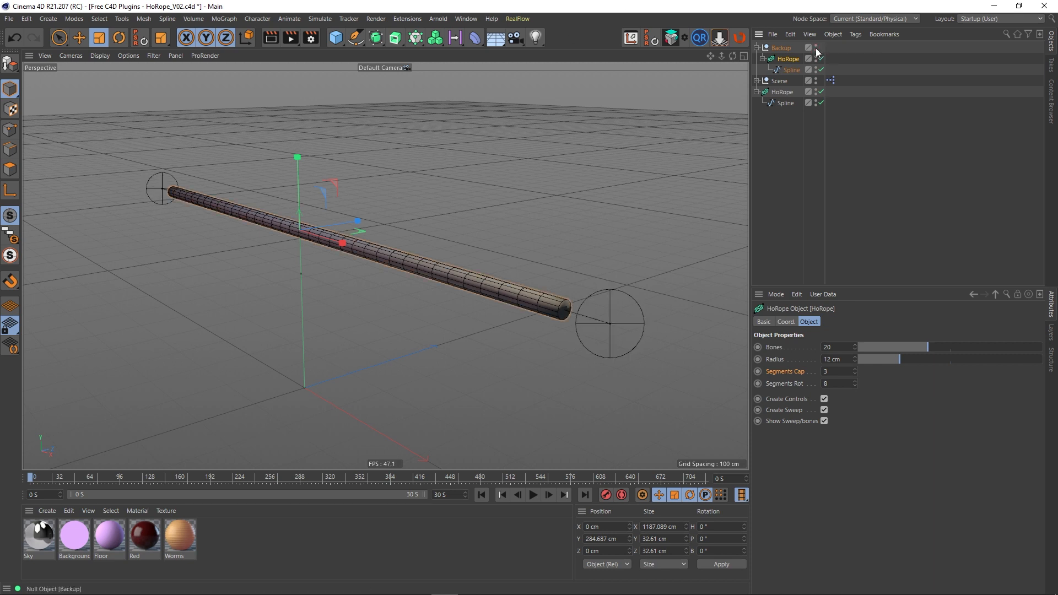
pyautogui.click(772, 141)
pyautogui.click(756, 47)
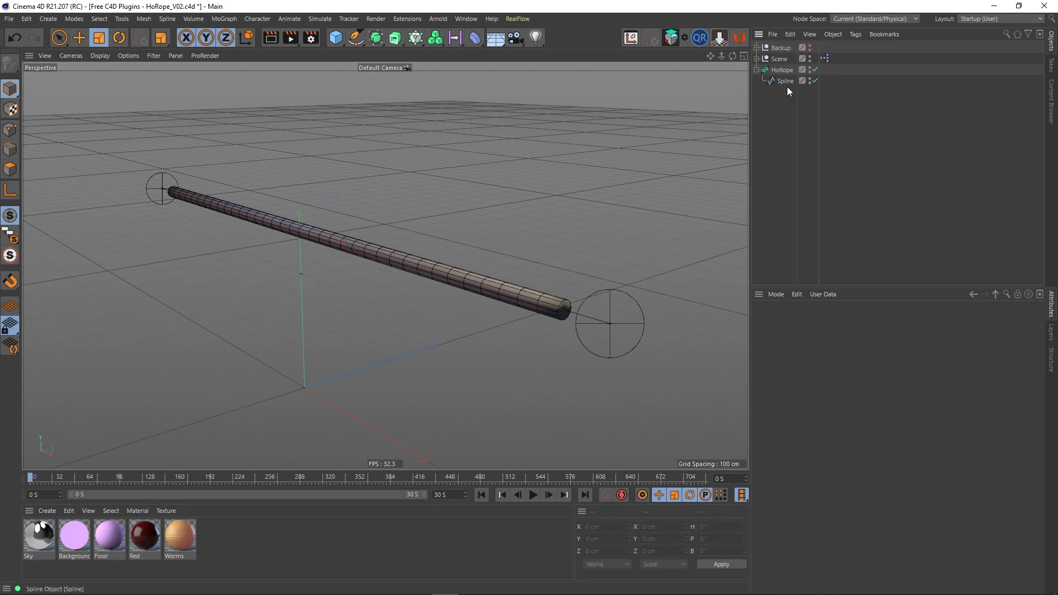
# Make the remaining HoRope object editable and expand its resulting hierarchy
pyautogui.click(775, 68)
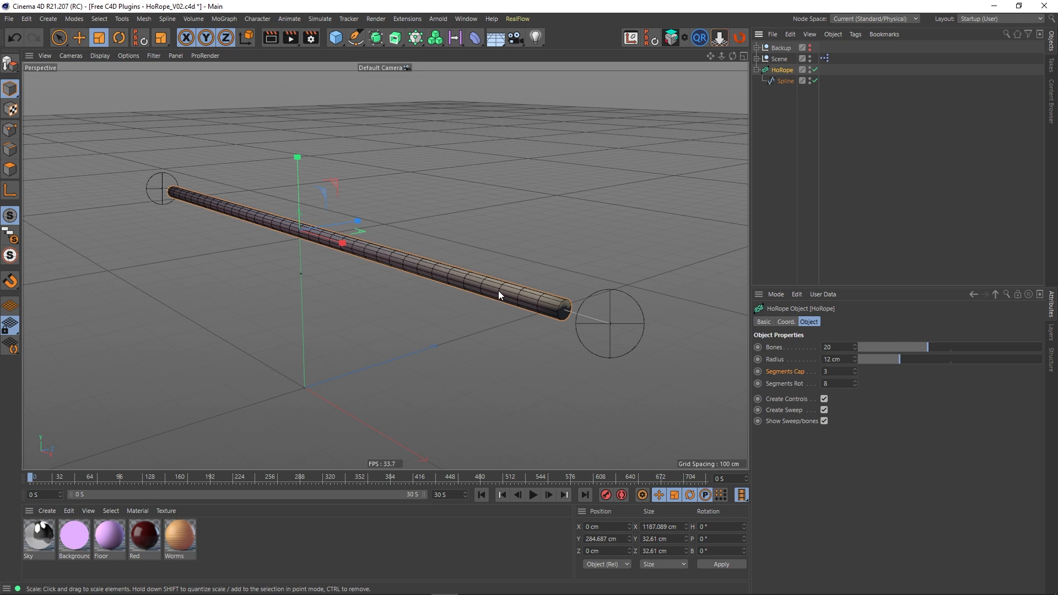
pyautogui.press('c')
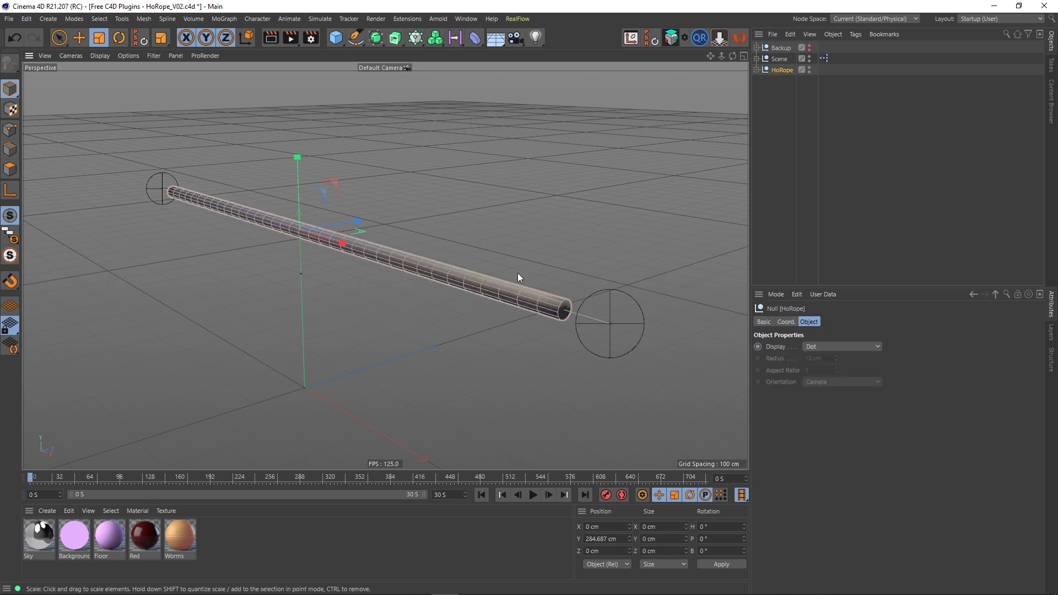
pyautogui.click(756, 70)
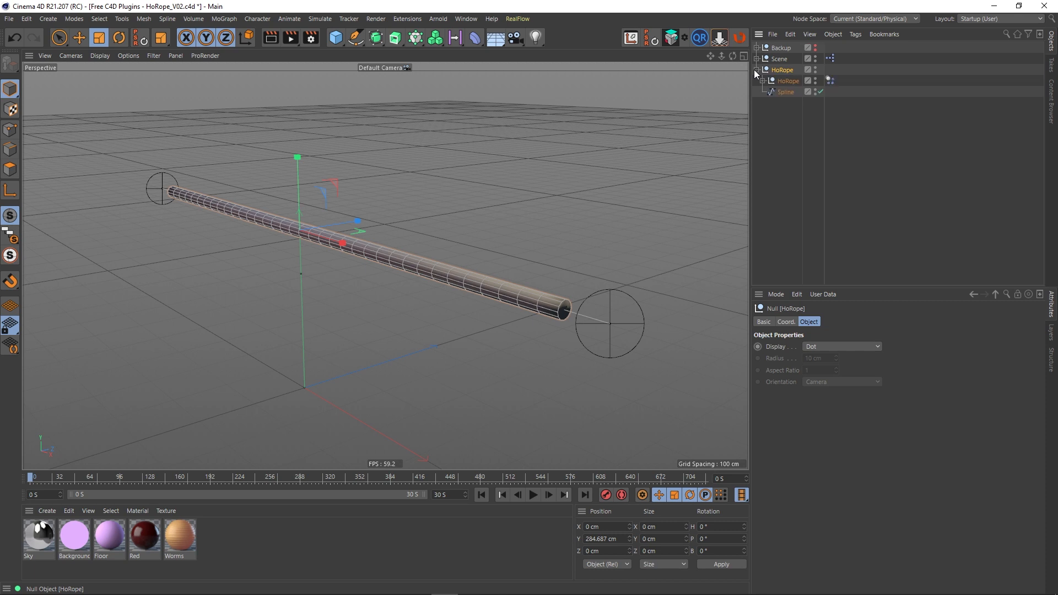
# Examine the Dynamics and Collision settings of the Dynamics Body tag on the inner HoRope null
pyautogui.click(789, 82)
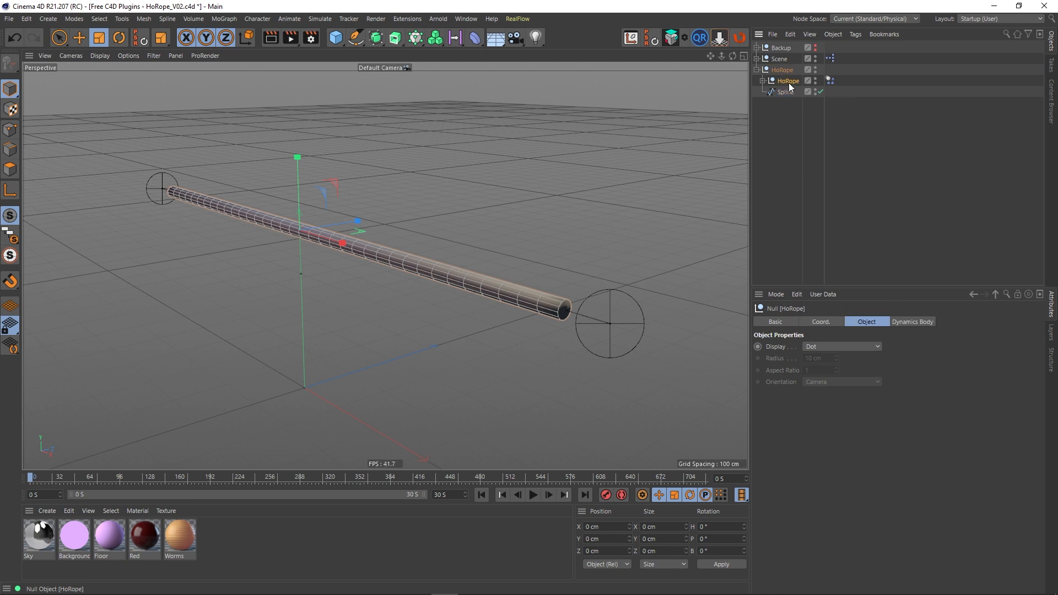
pyautogui.click(829, 81)
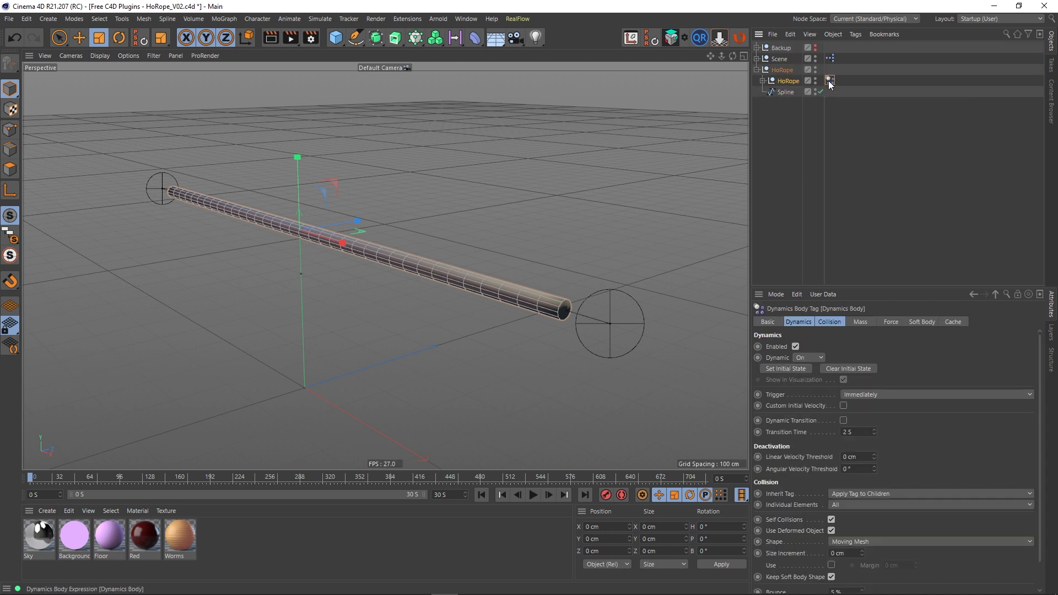
pyautogui.click(798, 322)
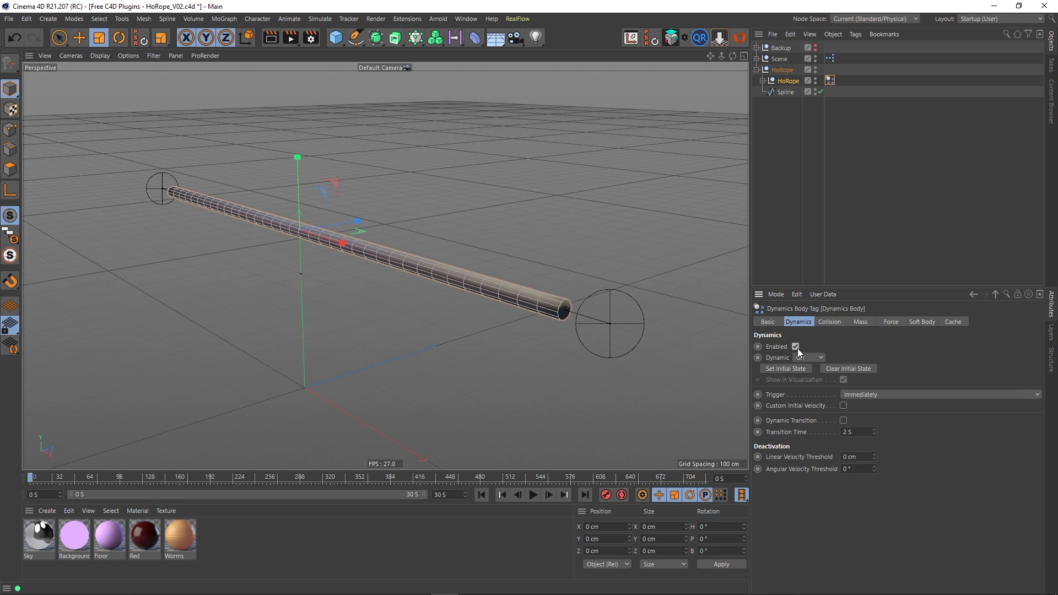
pyautogui.click(839, 323)
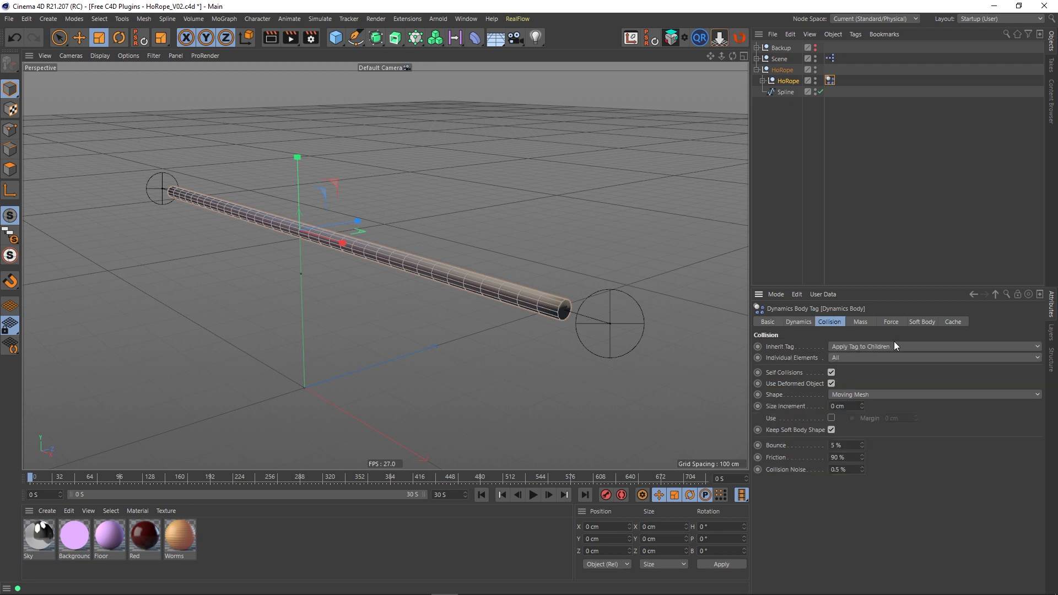
pyautogui.click(857, 149)
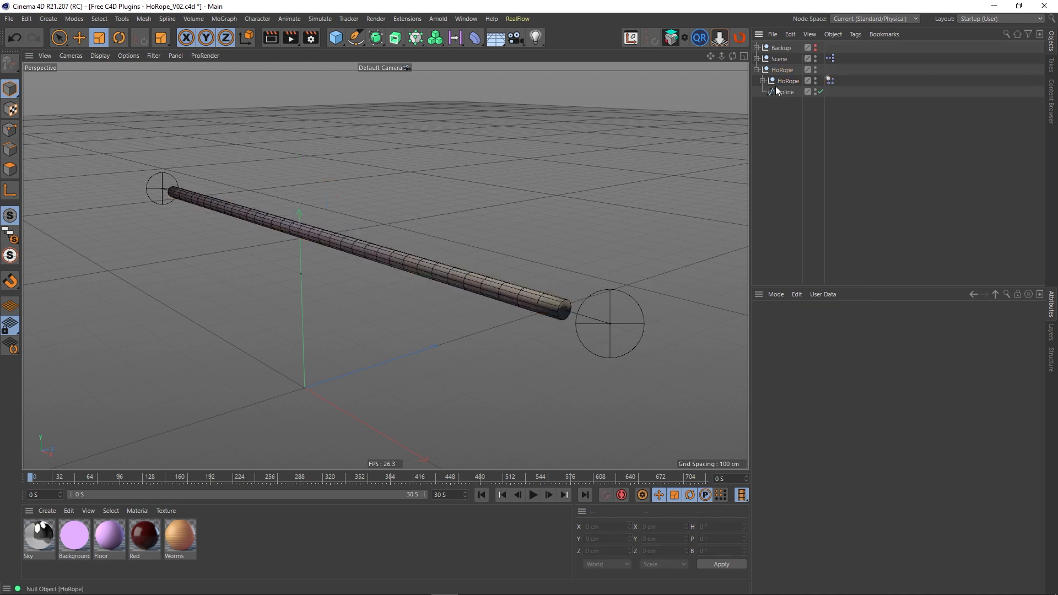
# Inspect the rope's original spline, and expand the inner HoRope null to examine the Sweep object and its children
pyautogui.click(783, 93)
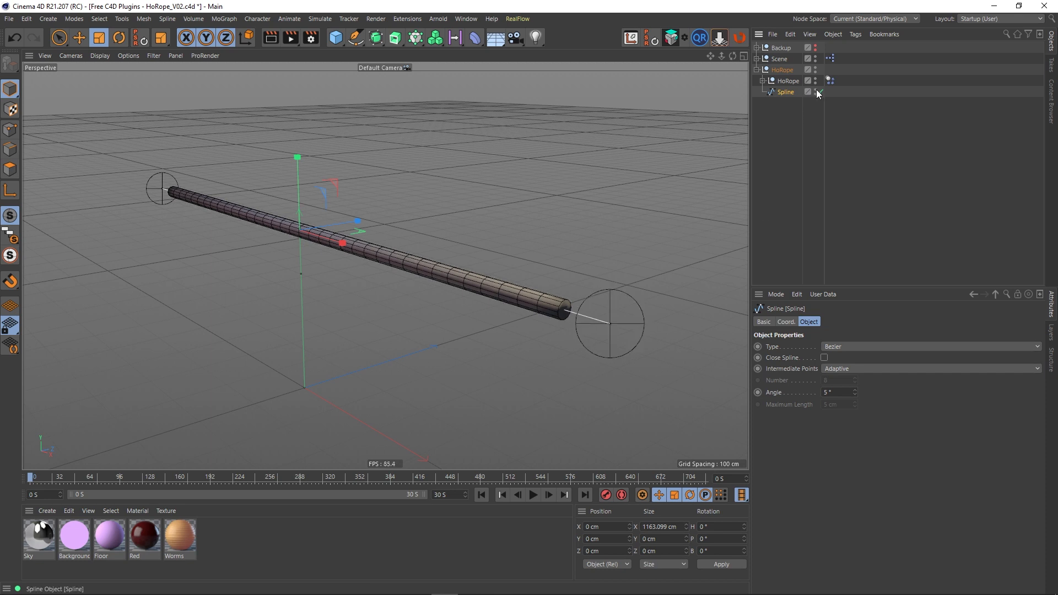
pyautogui.click(777, 190)
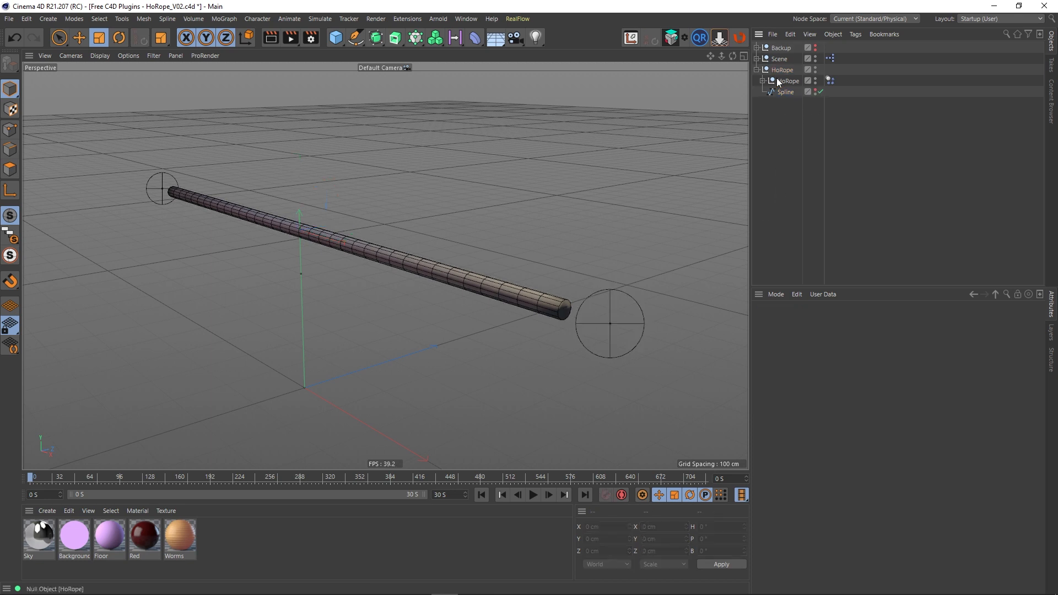
pyautogui.click(763, 81)
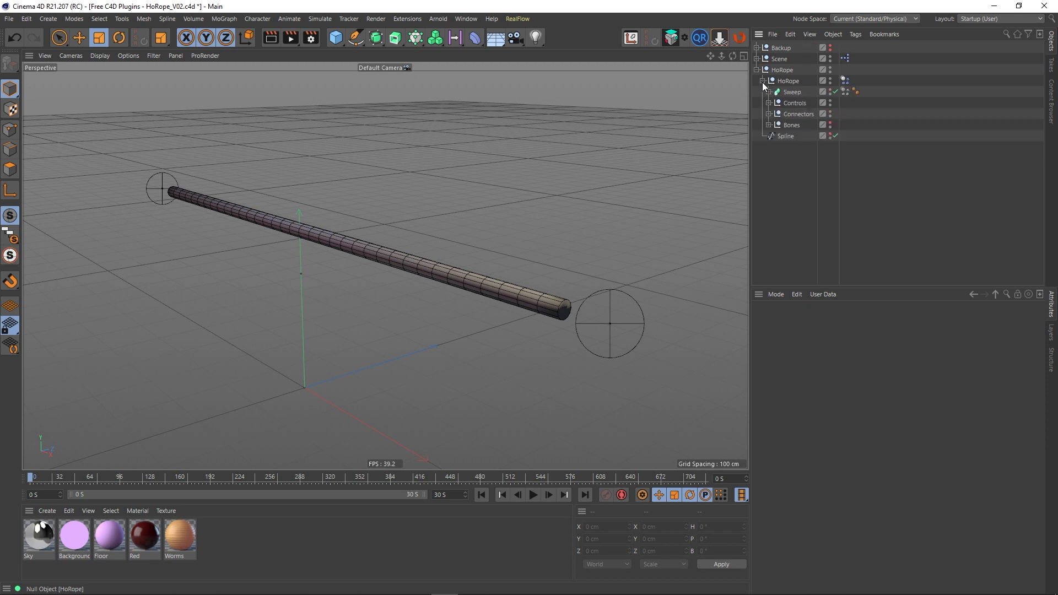
pyautogui.click(791, 92)
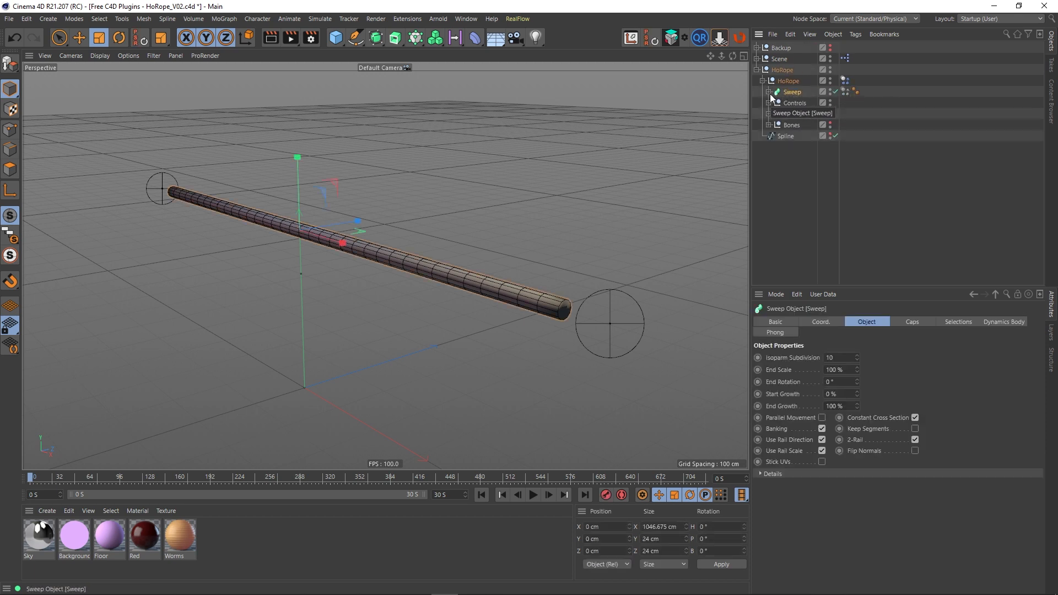
pyautogui.click(768, 92)
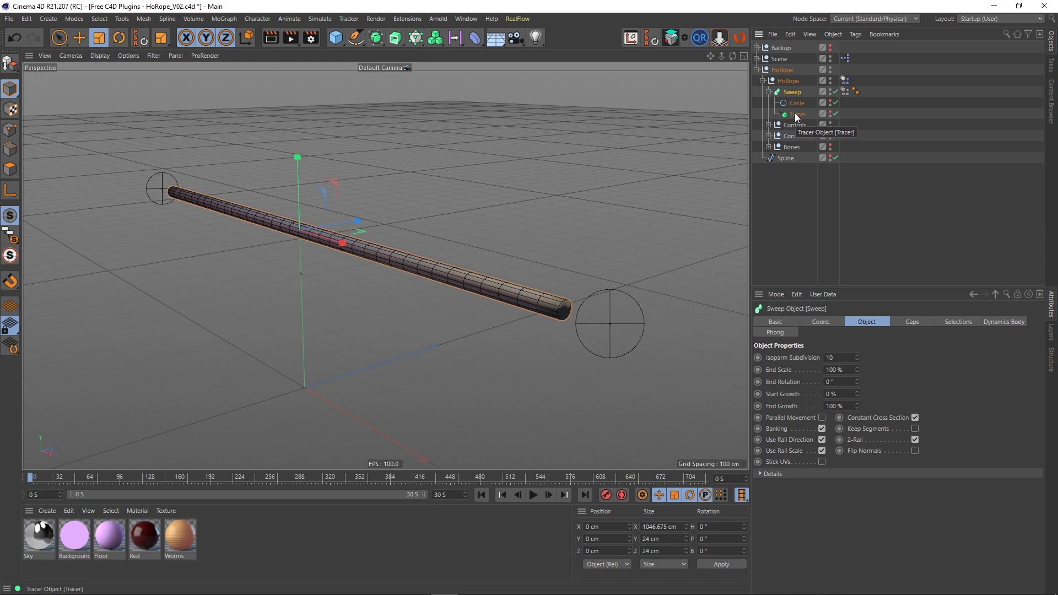
pyautogui.click(768, 92)
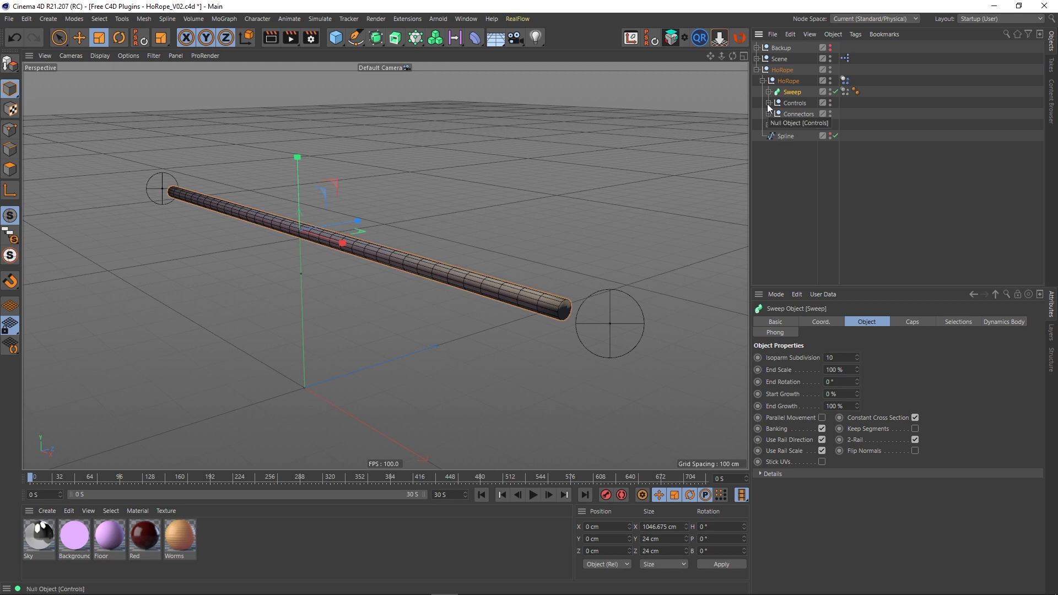
# Examine the root and target nulls under Controls with the Move tool, including the Dynamics settings of root's Dynamics Body tag
pyautogui.click(768, 103)
pyautogui.click(792, 116)
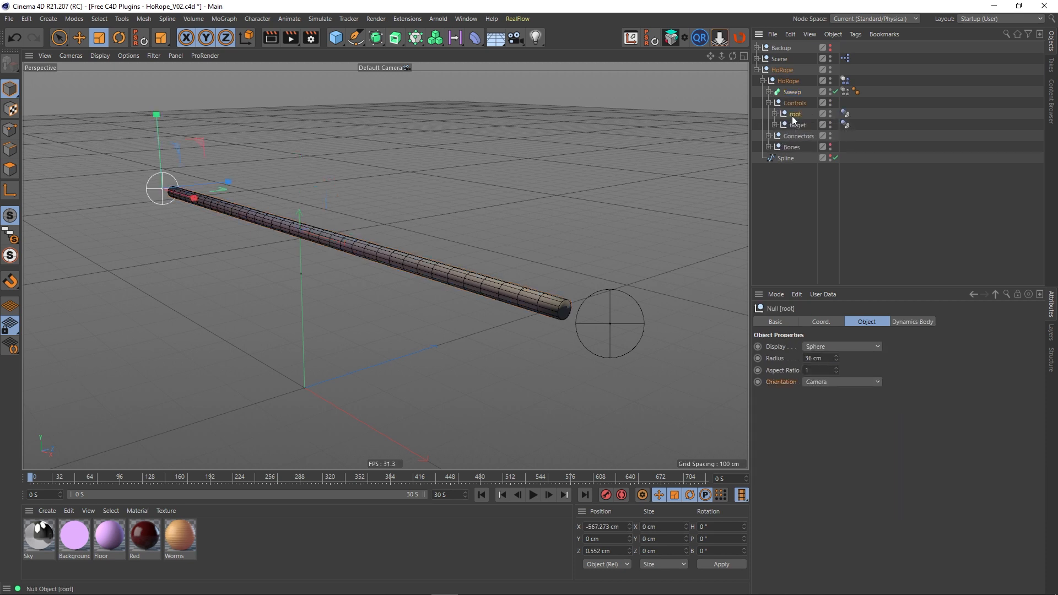
pyautogui.click(79, 38)
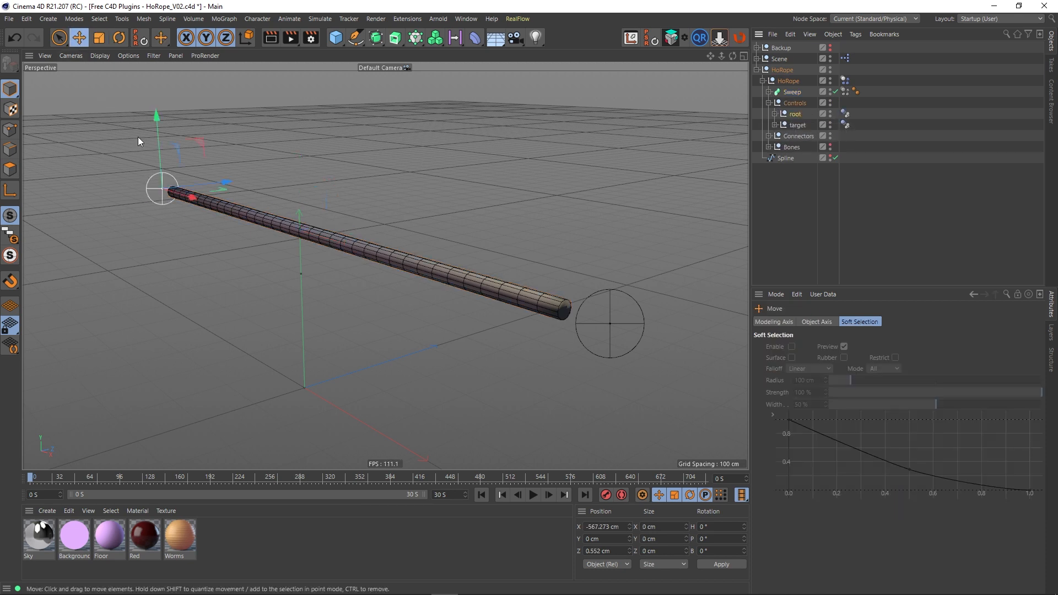
pyautogui.click(798, 124)
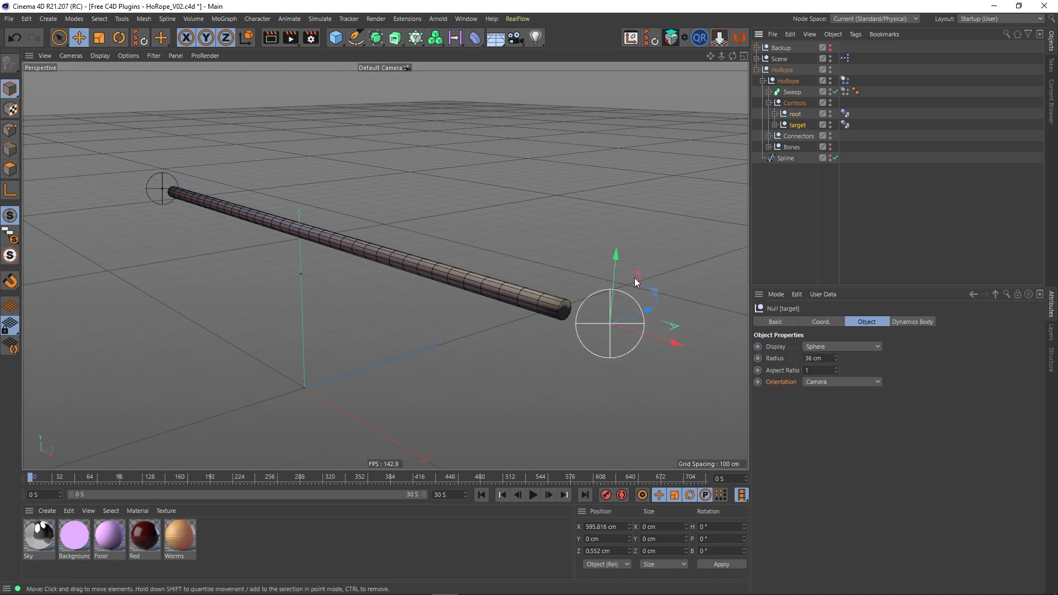
pyautogui.click(845, 114)
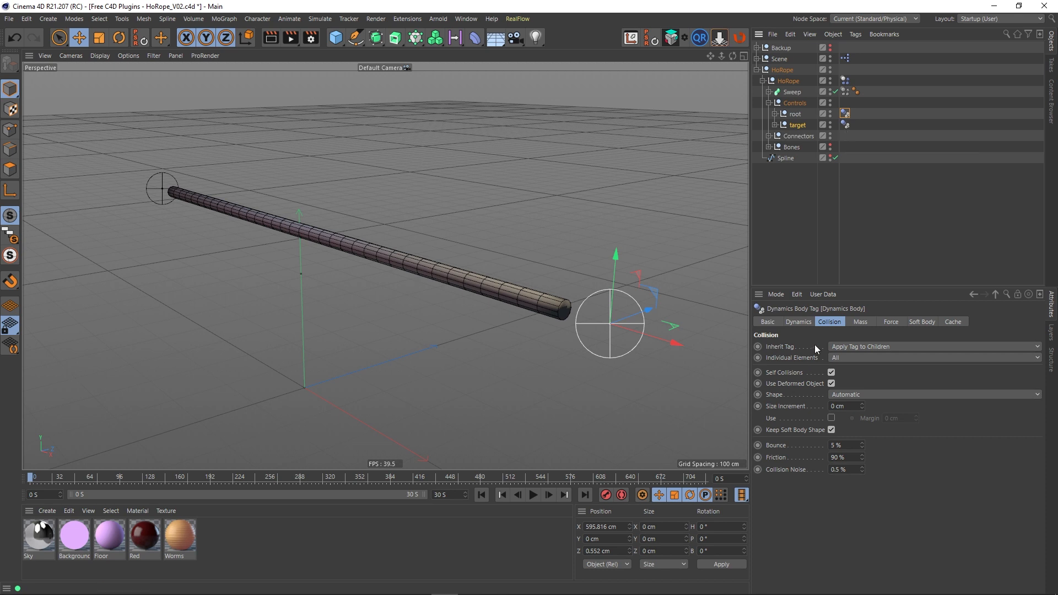
pyautogui.click(797, 323)
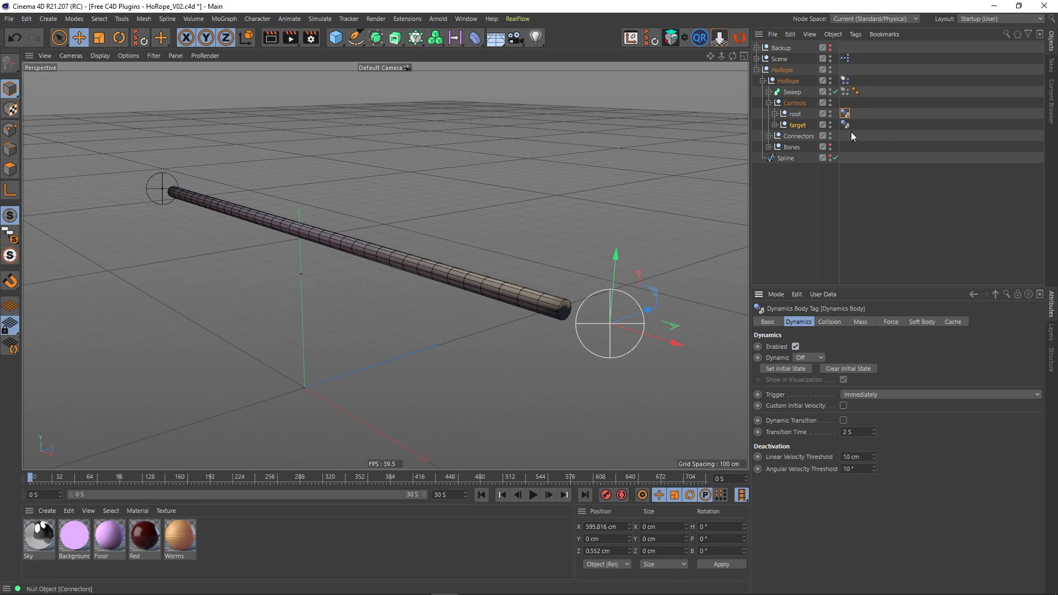
# Collapse Controls and examine the Object settings of the ragdoll connectors under Connectors, from connector0 to connector7
pyautogui.click(855, 192)
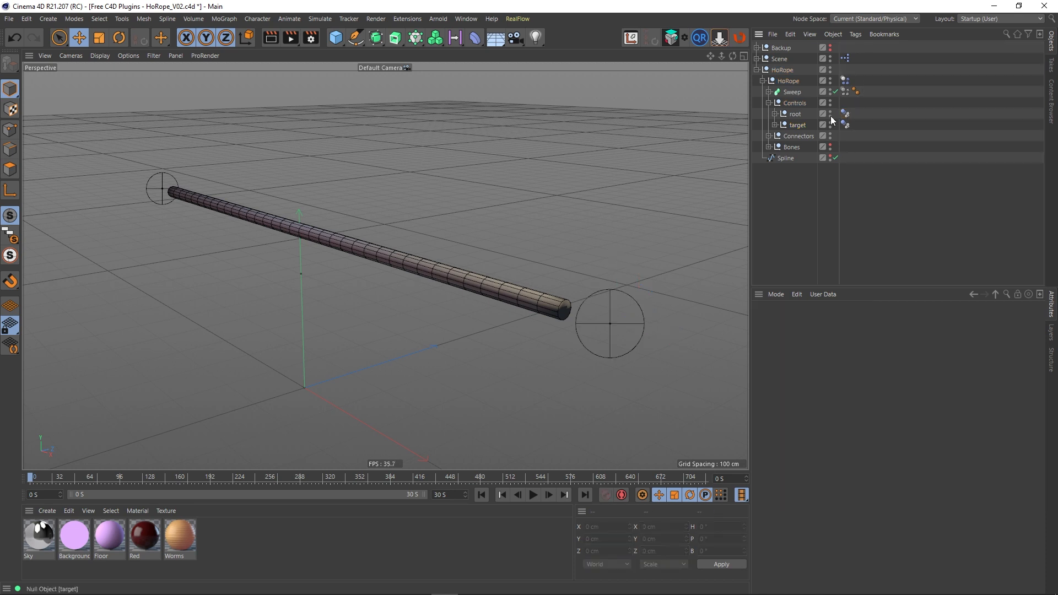
pyautogui.click(768, 103)
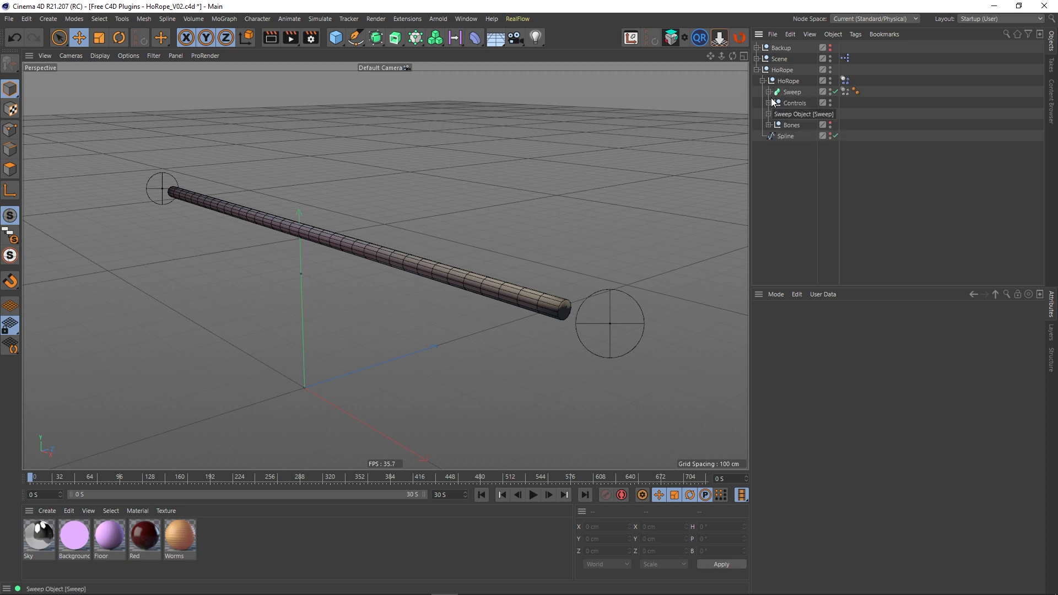
pyautogui.click(768, 114)
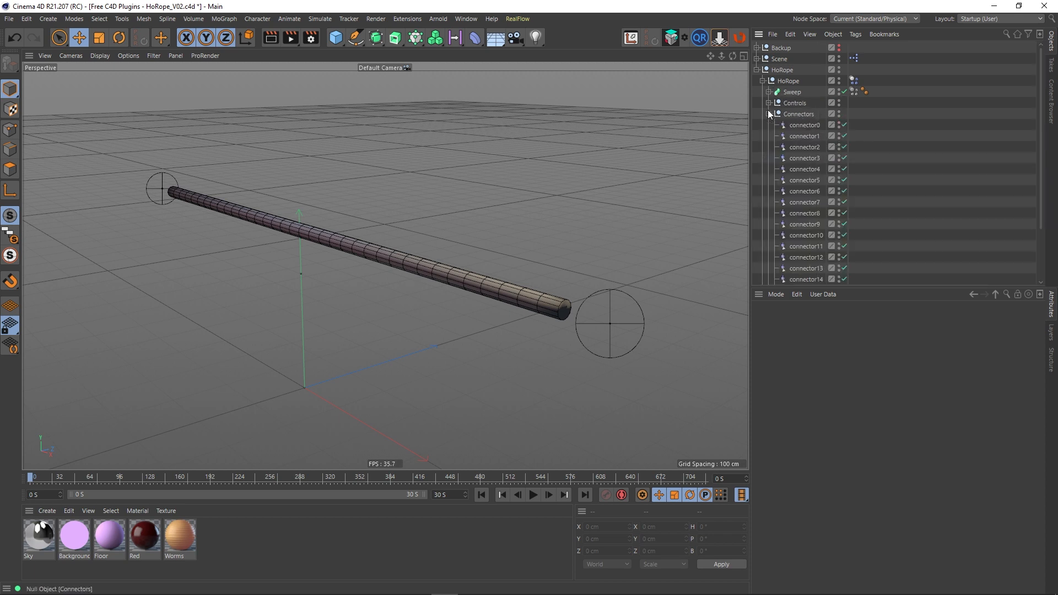
pyautogui.click(803, 125)
pyautogui.scroll(-3, 802, 125)
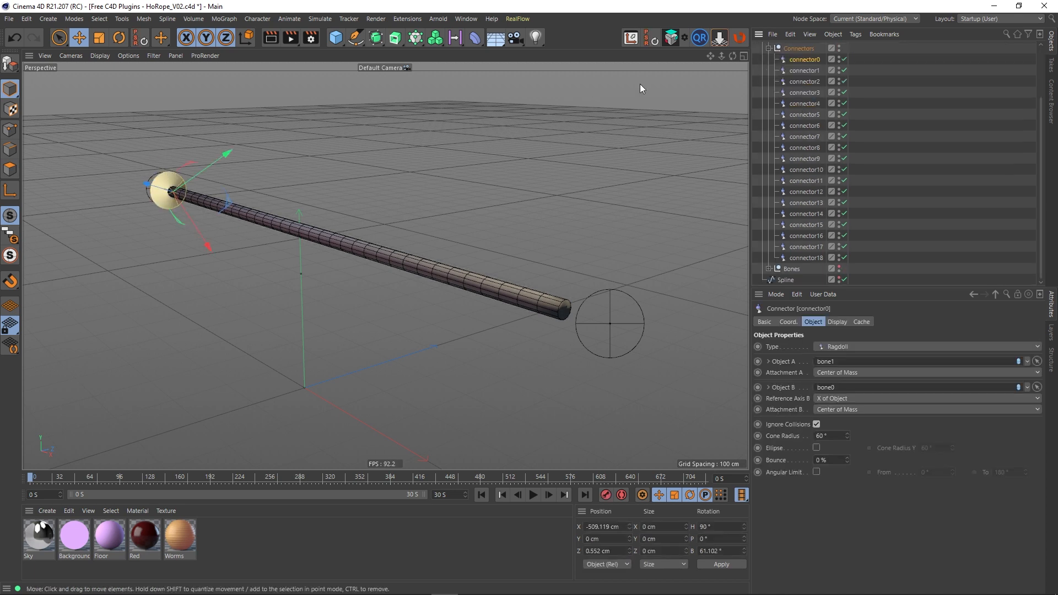
pyautogui.click(802, 71)
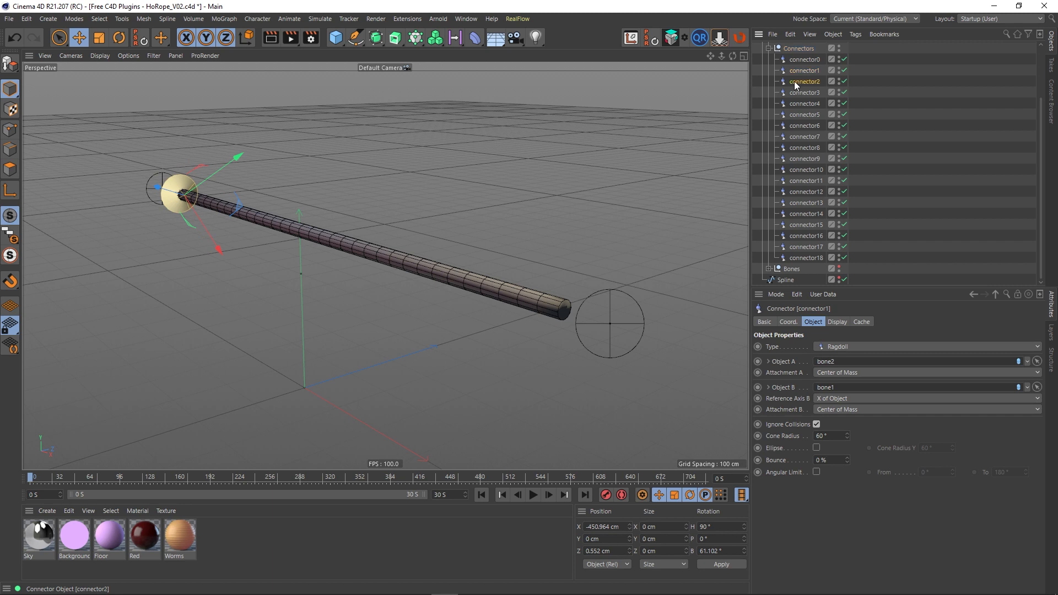
pyautogui.click(795, 81)
pyautogui.click(802, 92)
pyautogui.click(801, 100)
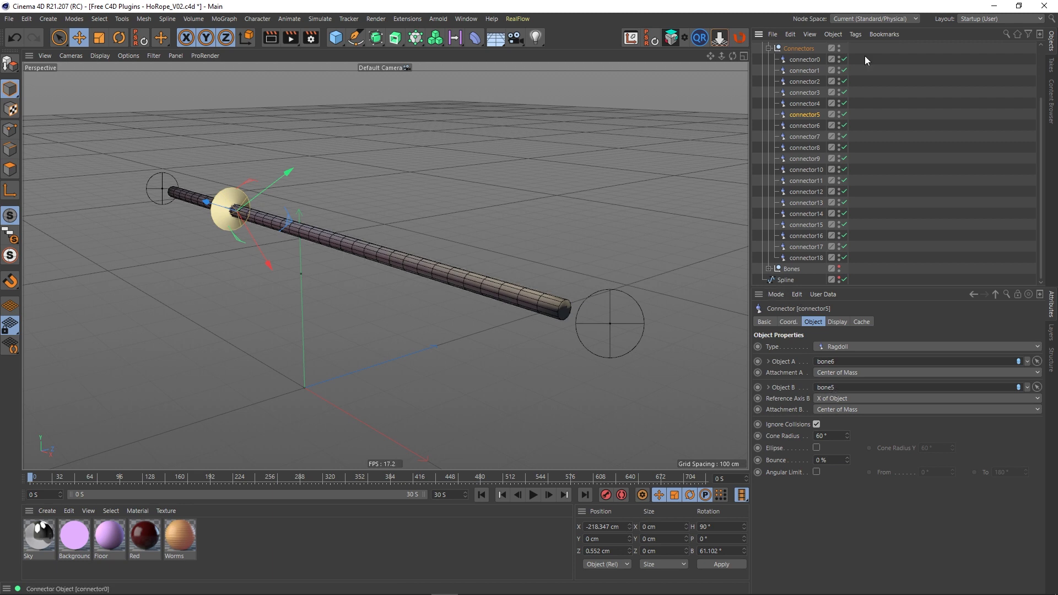
pyautogui.click(798, 127)
pyautogui.click(799, 138)
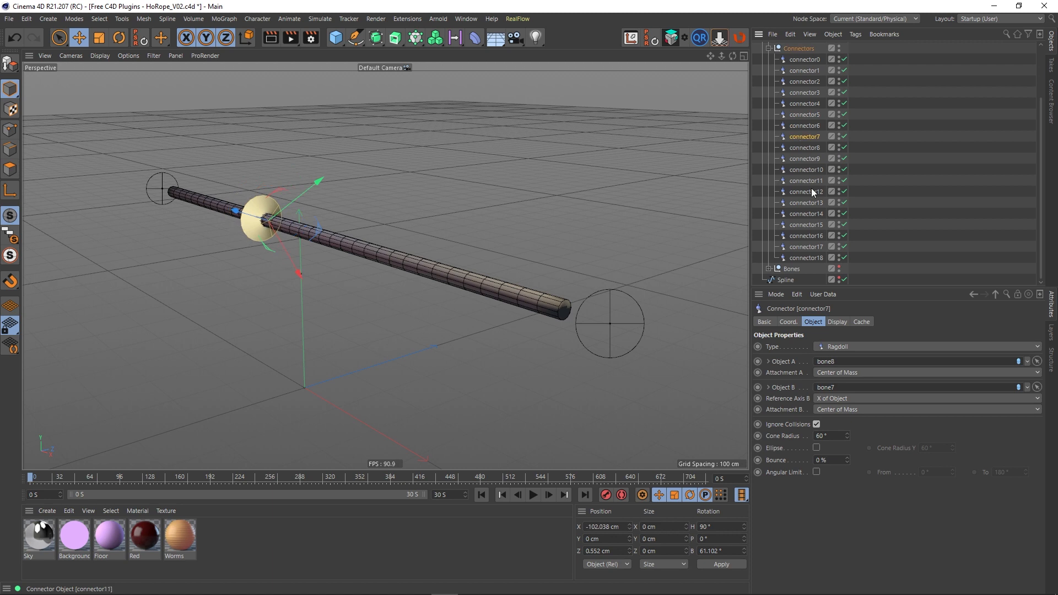
pyautogui.scroll(3, 796, 132)
pyautogui.click(769, 114)
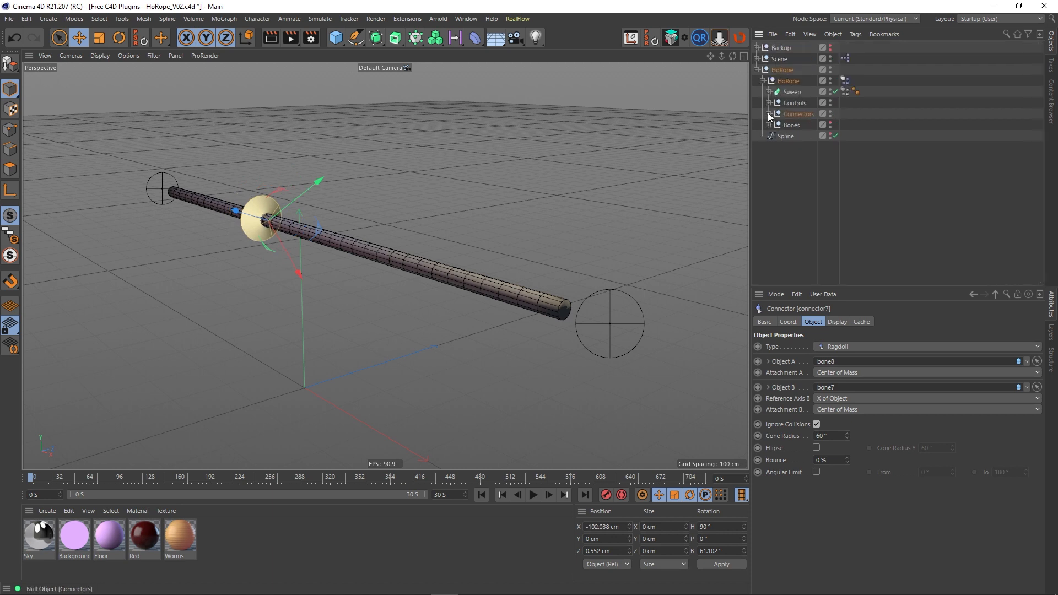
pyautogui.click(915, 142)
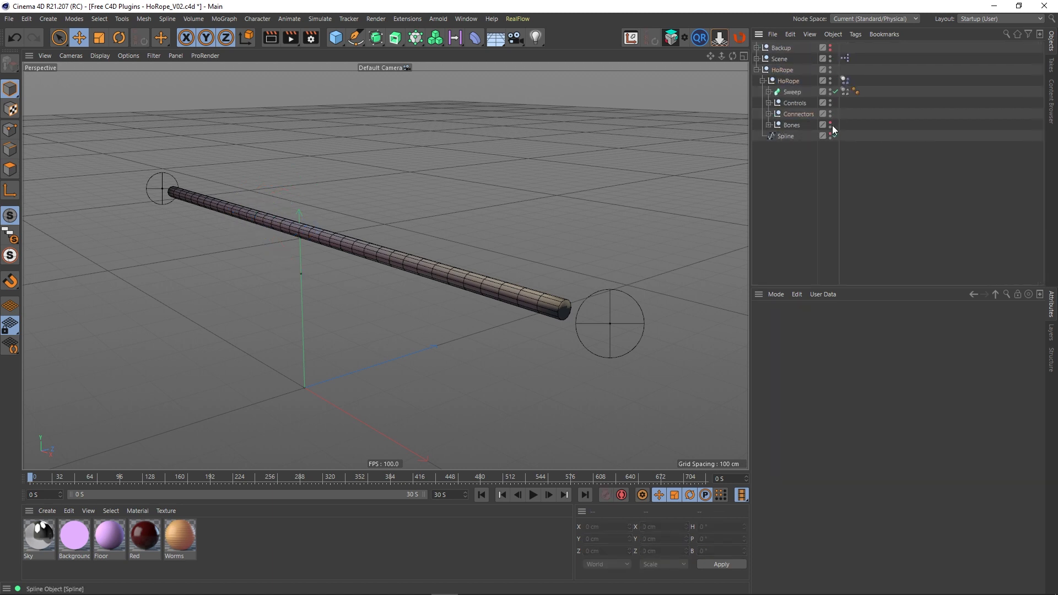
# Inspect the bone0 capsule's Object settings under Bones, and make the Bones null visible in the viewport
pyautogui.click(766, 126)
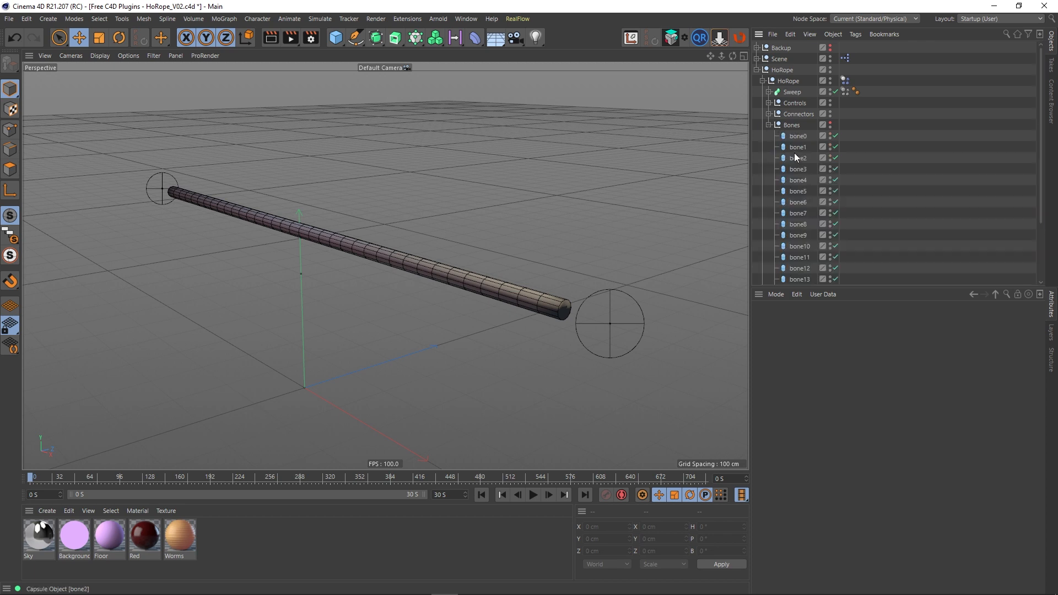
pyautogui.click(800, 137)
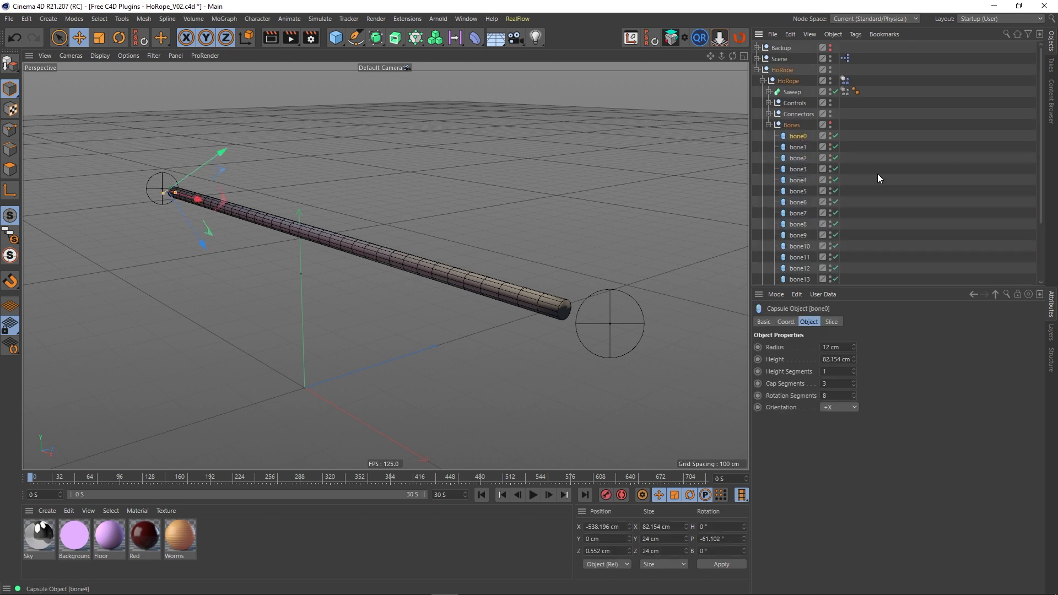
pyautogui.click(768, 114)
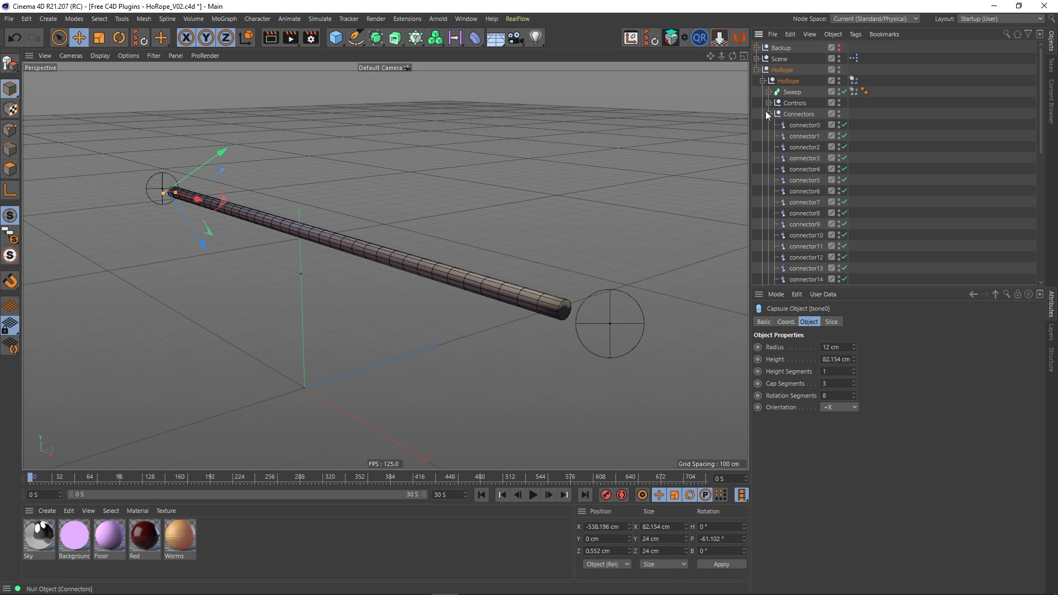
pyautogui.click(768, 114)
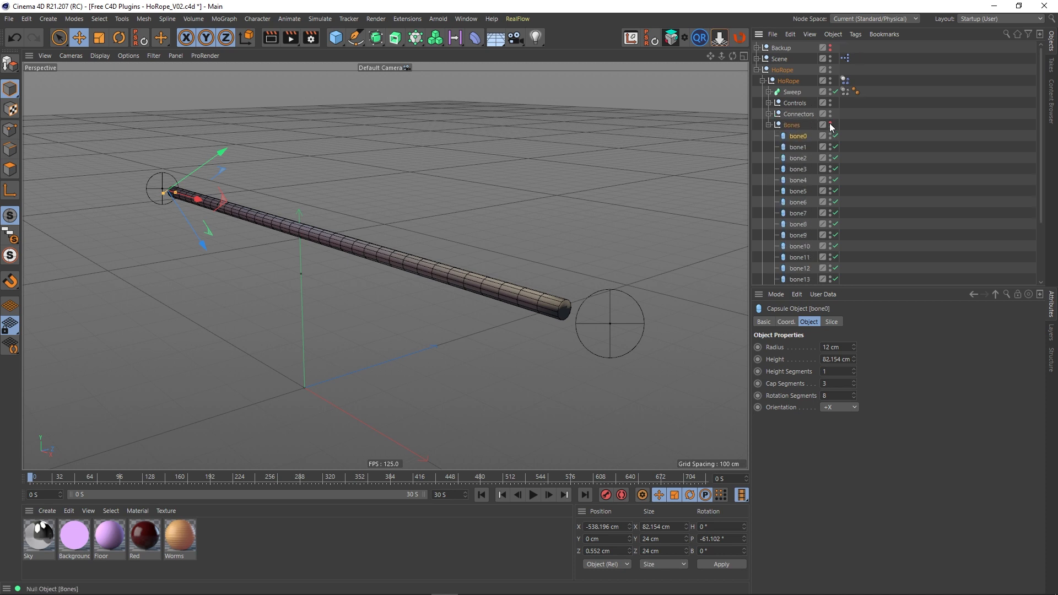
pyautogui.click(884, 185)
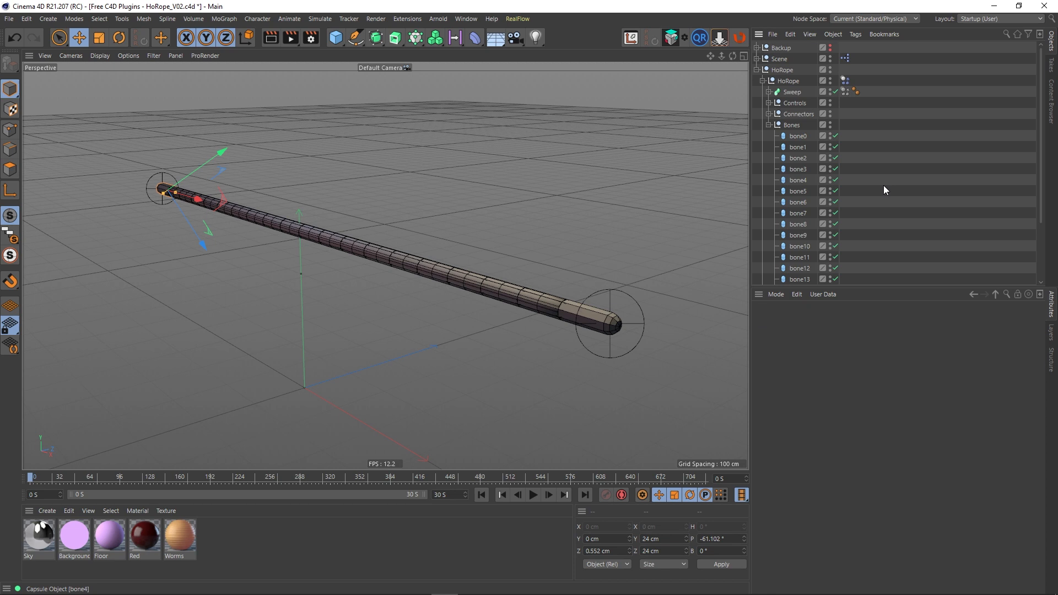
pyautogui.click(769, 125)
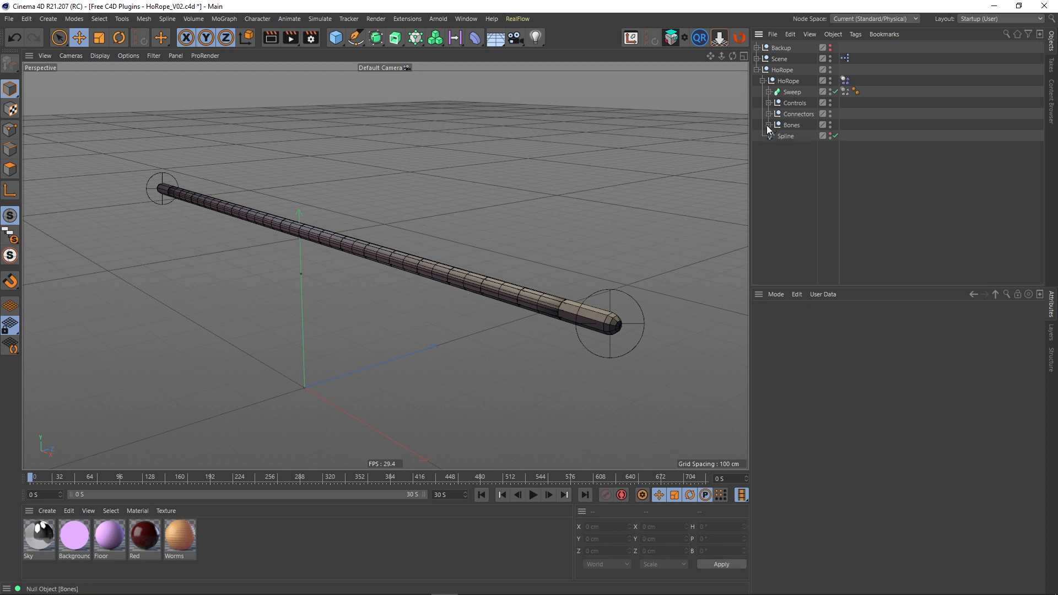
# Hide the Sweep object and step through the capsules under Bones from bone0 to bone17
pyautogui.click(830, 91)
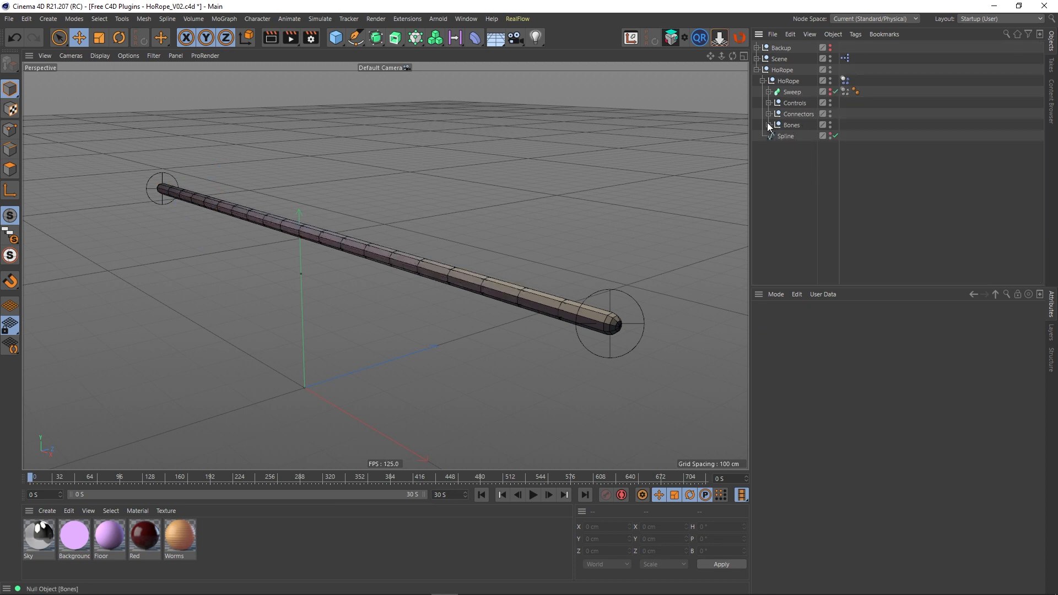
pyautogui.click(769, 125)
pyautogui.click(799, 137)
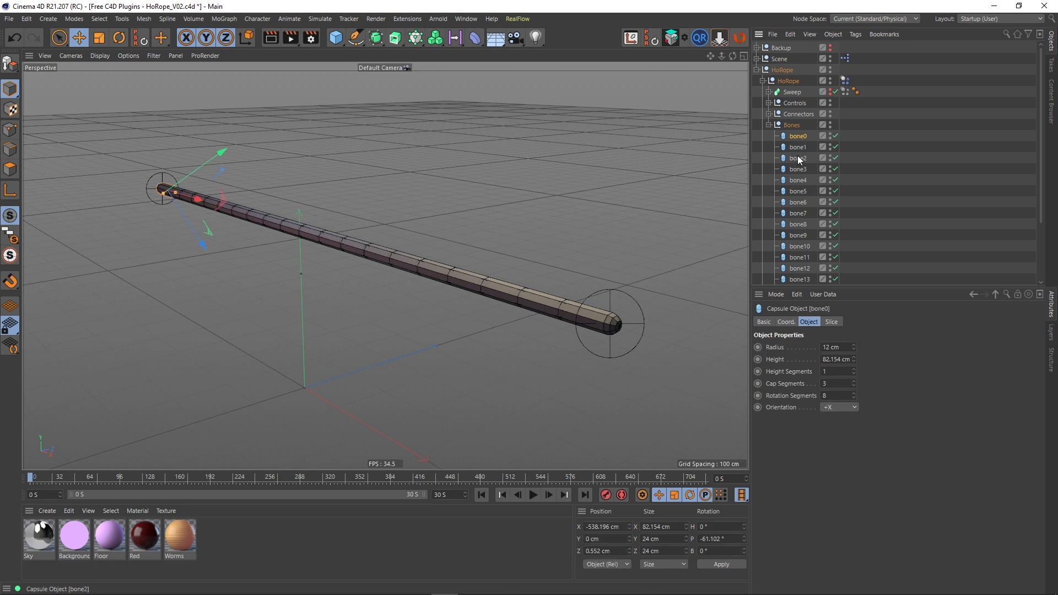
pyautogui.click(798, 147)
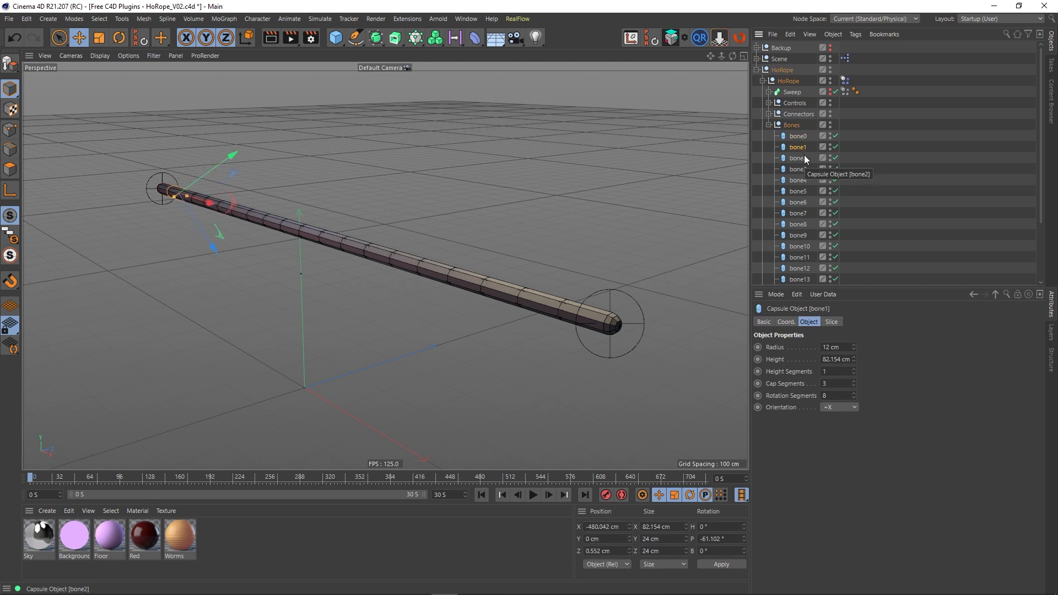
pyautogui.press('Down')
pyautogui.press('Down')
pyautogui.press('Down')
pyautogui.press('Down')
pyautogui.press('Down')
pyautogui.press('Down')
pyautogui.press('Down')
pyautogui.press('Down')
pyautogui.press('Down')
pyautogui.press('Down')
pyautogui.press('Down')
pyautogui.press('Down')
pyautogui.press('Down')
pyautogui.press('Down')
pyautogui.press('Down')
pyautogui.press('Down')
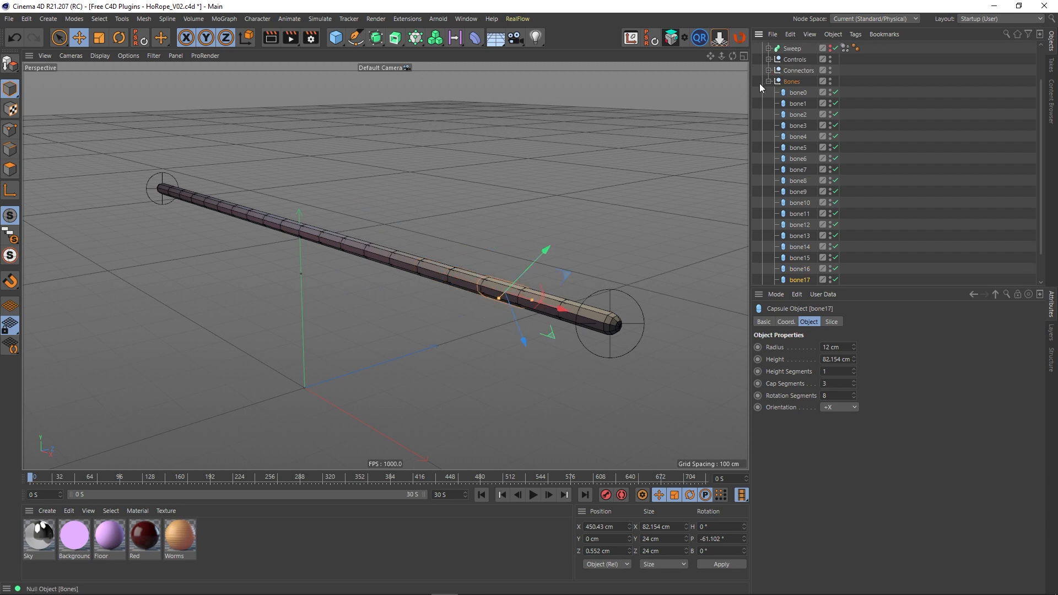
pyautogui.click(768, 81)
# Step through the connectors from connector0 to connector5 to examine how they link the visible bones
pyautogui.click(768, 114)
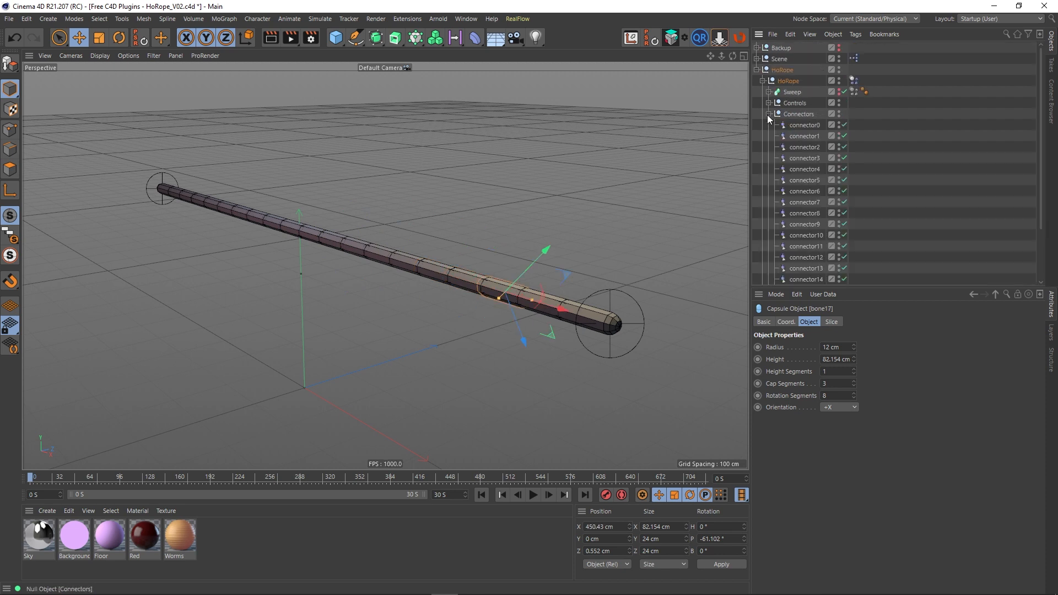
pyautogui.click(802, 126)
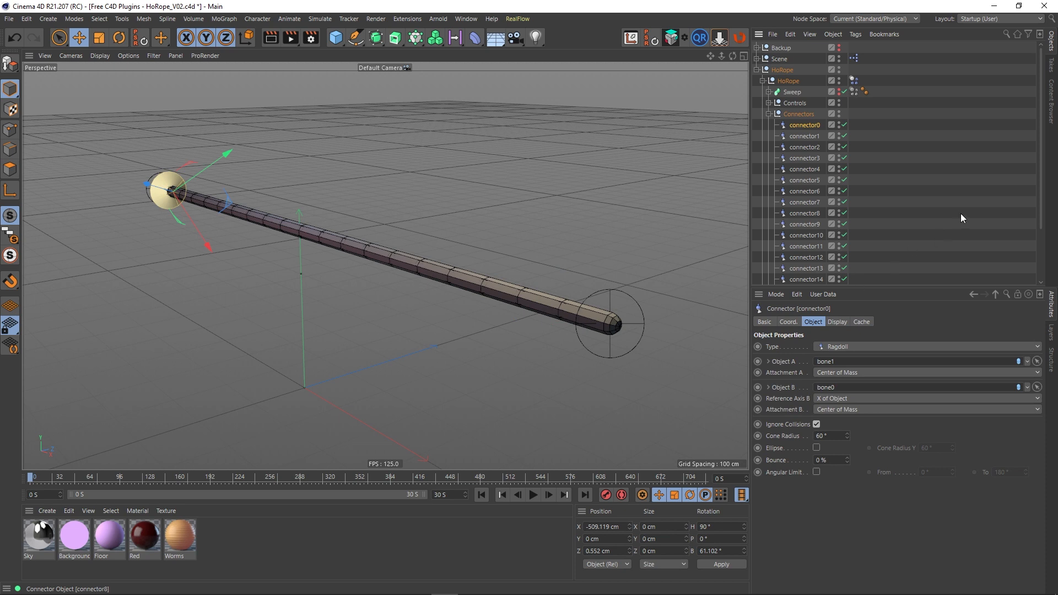
pyautogui.press('Down')
pyautogui.press('Down')
pyautogui.press('Down')
pyautogui.press('Down')
pyautogui.press('Down')
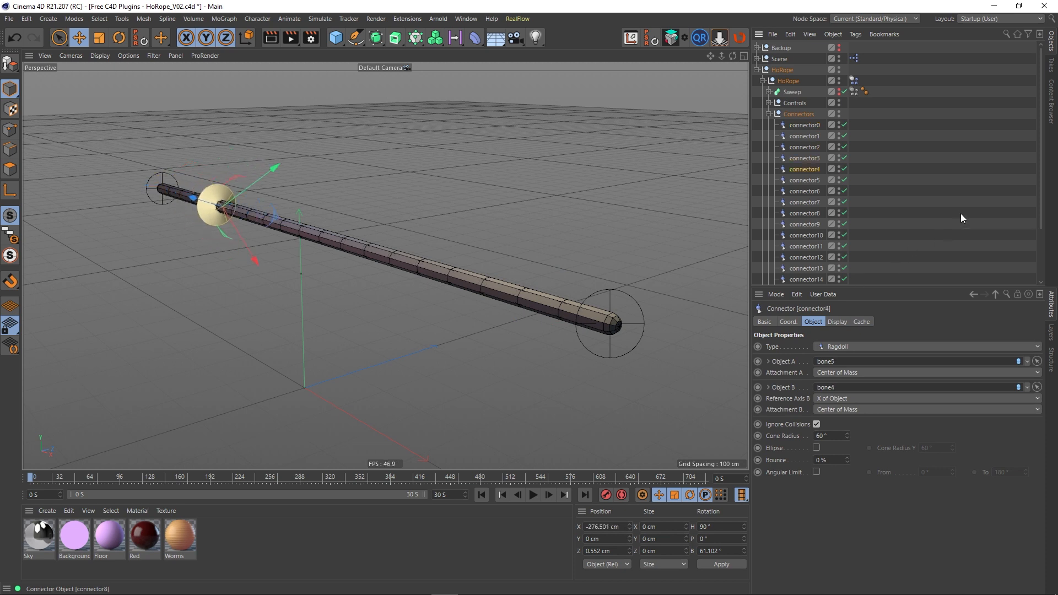
pyautogui.click(769, 114)
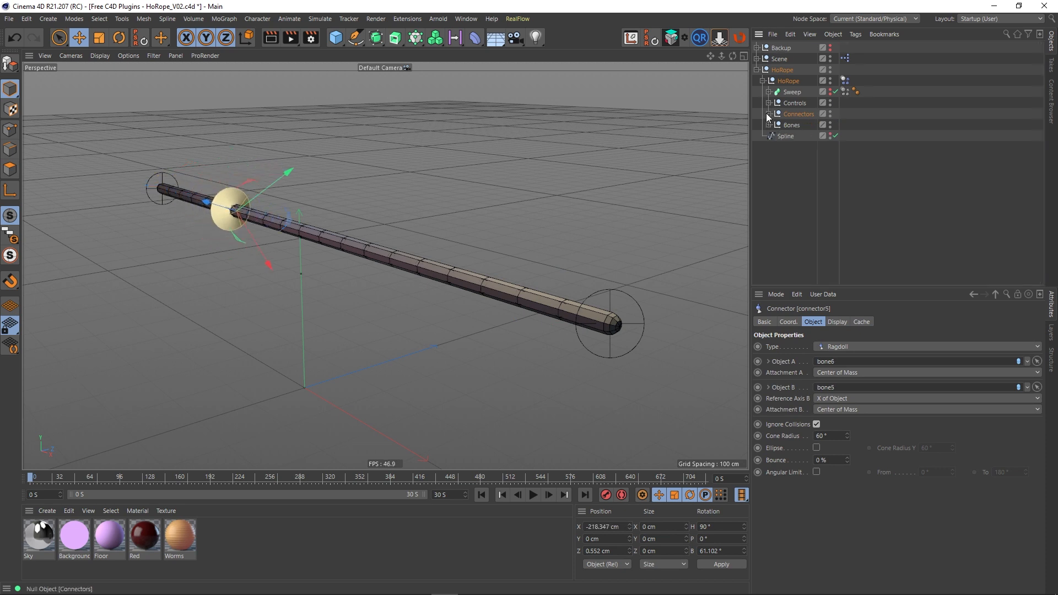
pyautogui.click(799, 194)
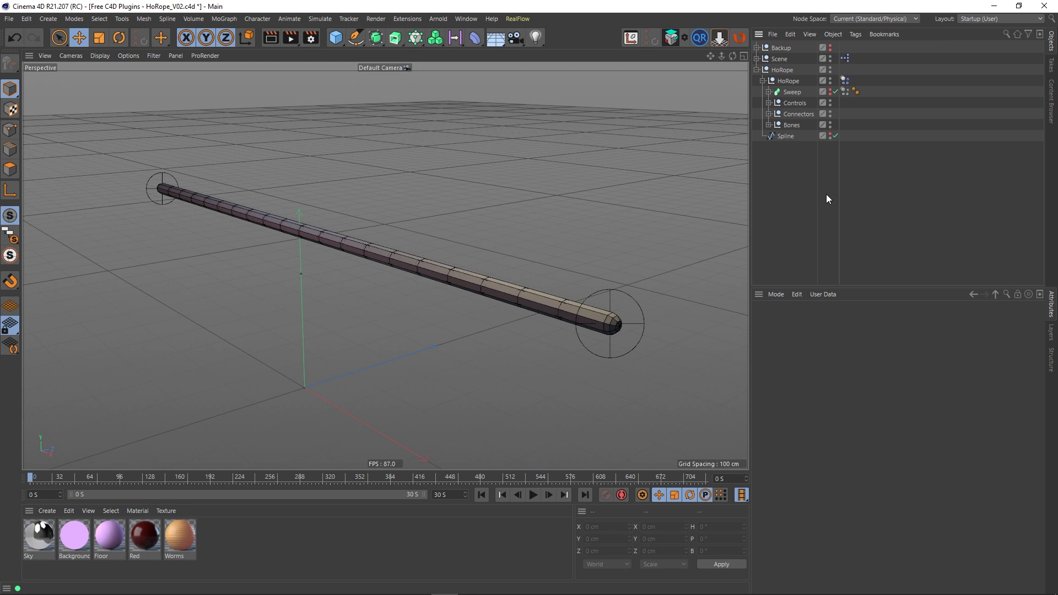
# Hide the Bones null and show the Sweep object in the viewport
pyautogui.click(829, 123)
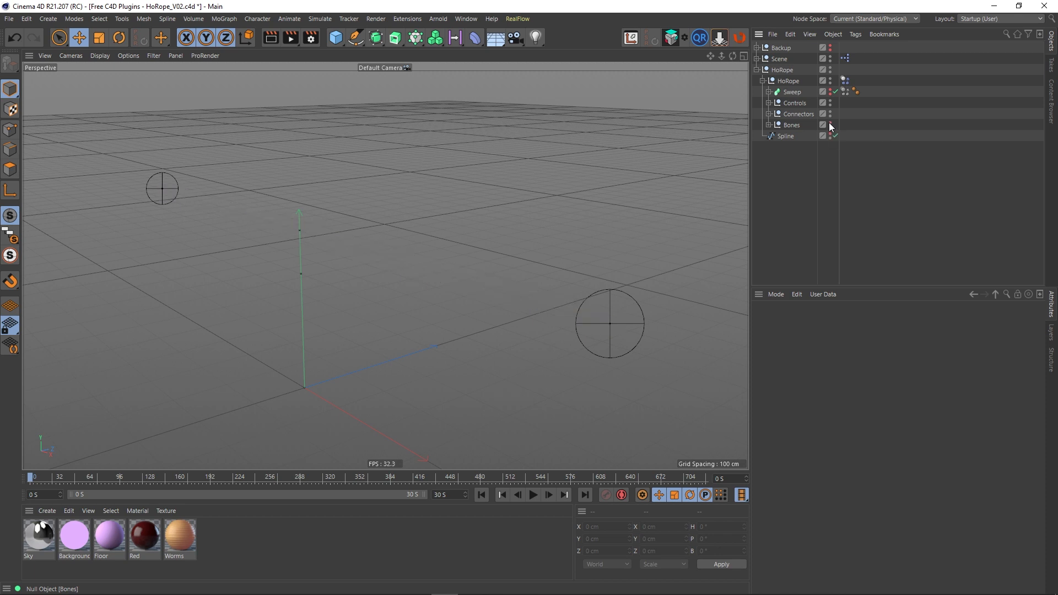
pyautogui.click(831, 90)
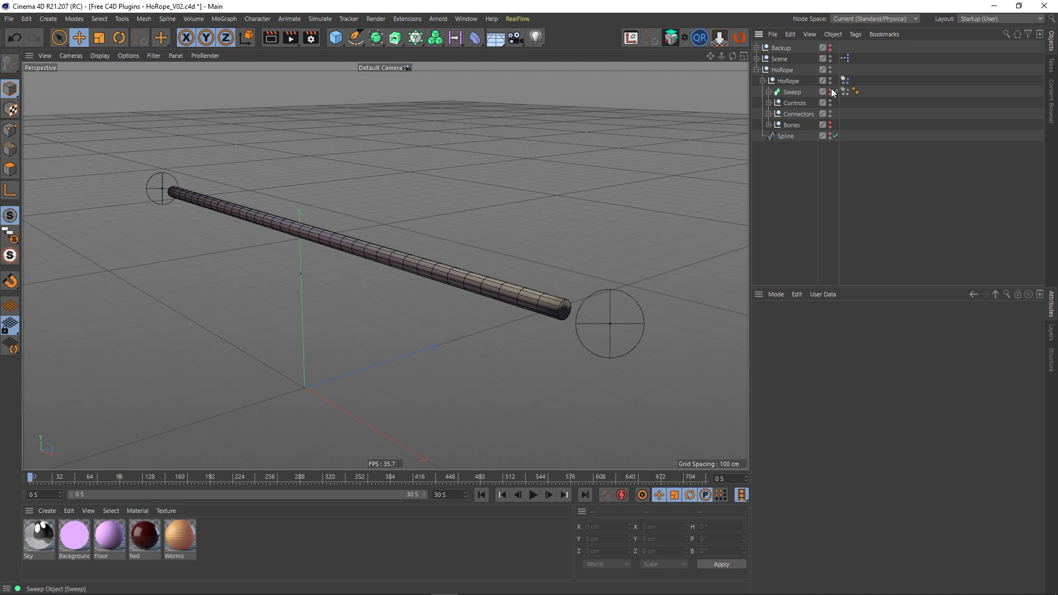
pyautogui.click(830, 90)
pyautogui.click(831, 89)
# Expand Controls and play the rope simulation, rewinding to the first frame before replaying it
pyautogui.click(769, 103)
pyautogui.scroll(-3, 421, 231)
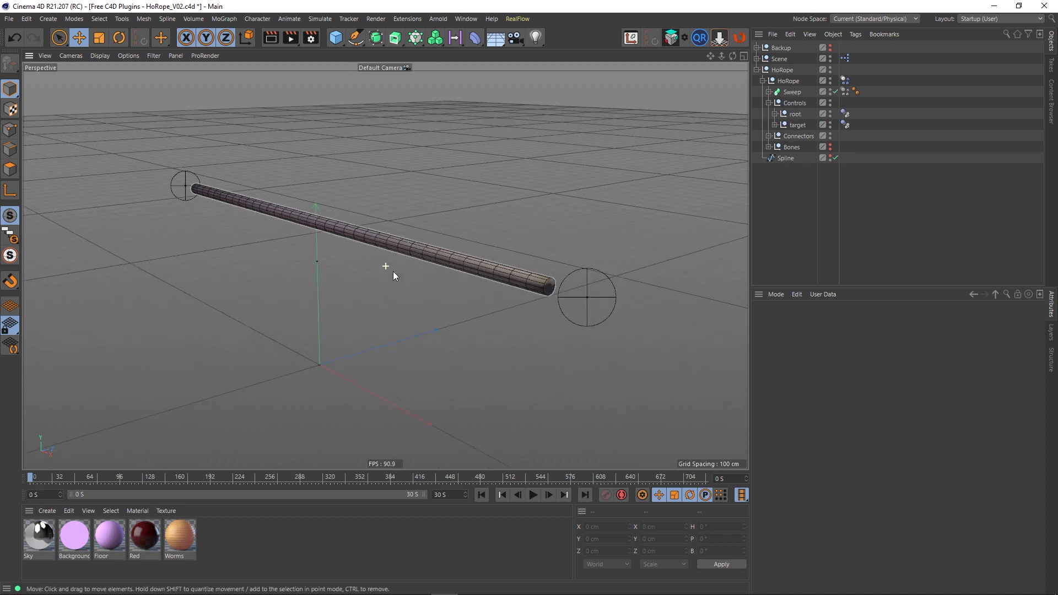
pyautogui.keyDown('alt'); pyautogui.moveTo(393, 275); pyautogui.dragTo(402, 250, button='middle'); pyautogui.keyUp('alt')
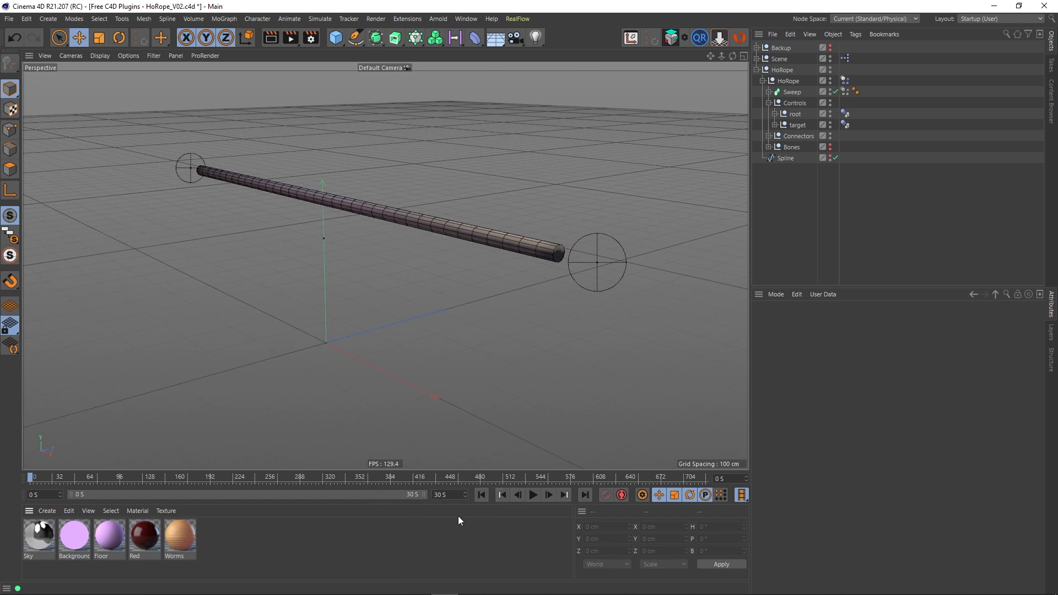
pyautogui.click(533, 495)
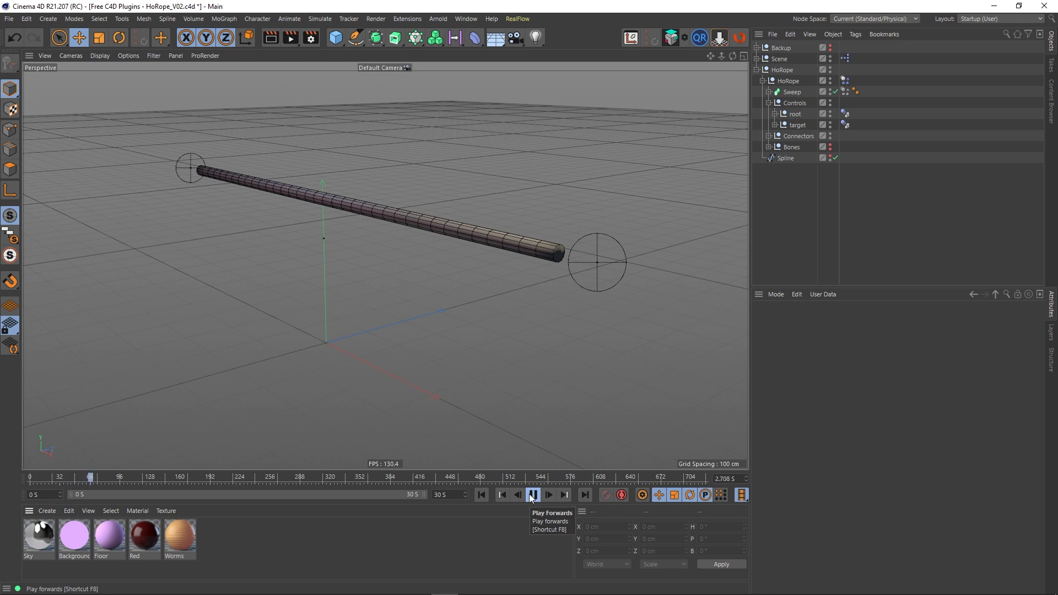
pyautogui.click(533, 495)
pyautogui.click(482, 495)
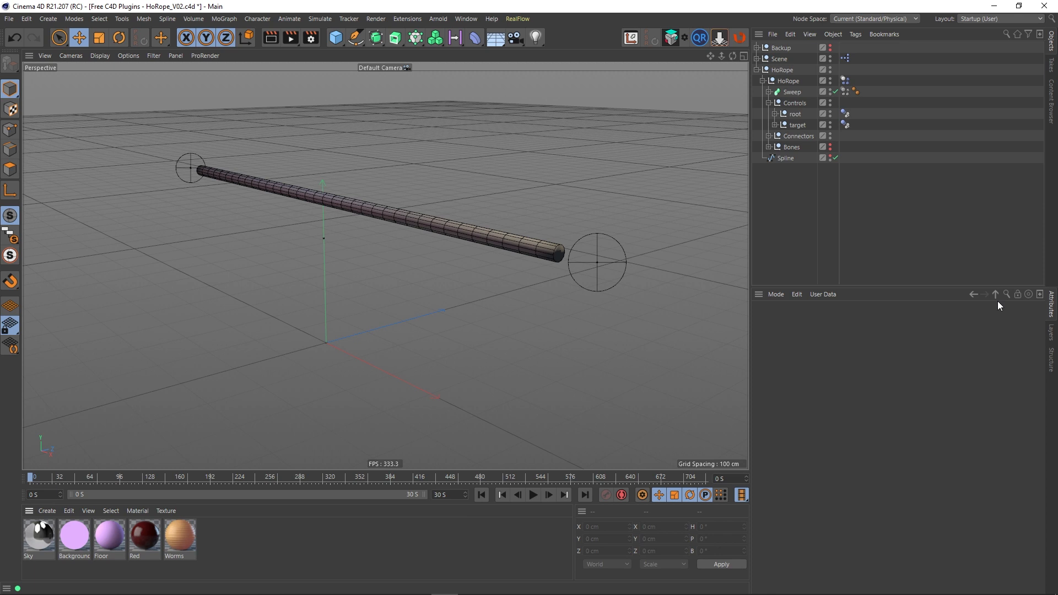
pyautogui.click(532, 495)
# Reset Gravity to its default of 1000 cm in the project's general Dynamics settings
pyautogui.click(996, 292)
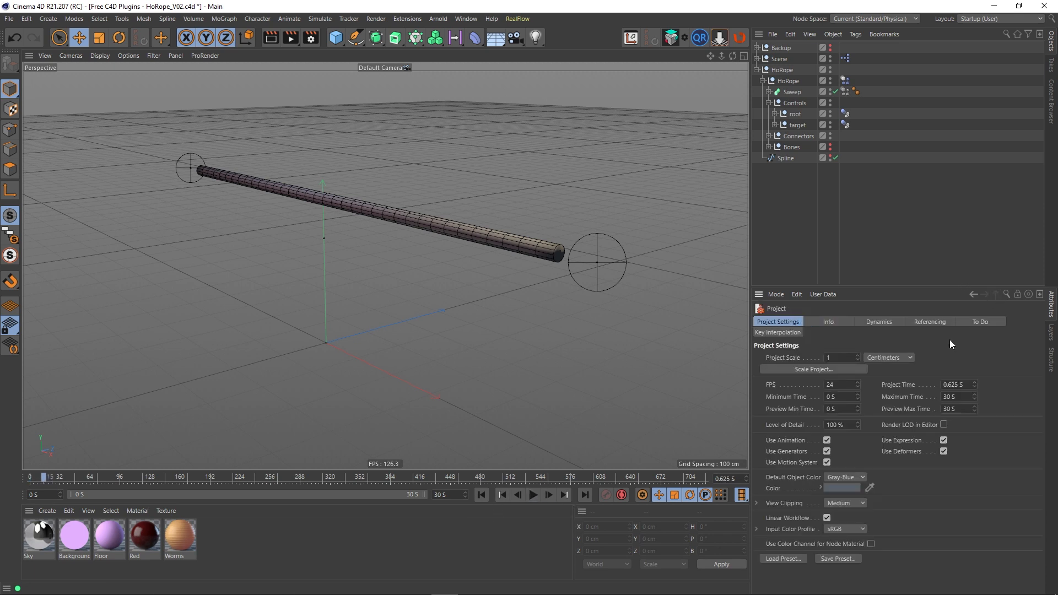
pyautogui.click(880, 322)
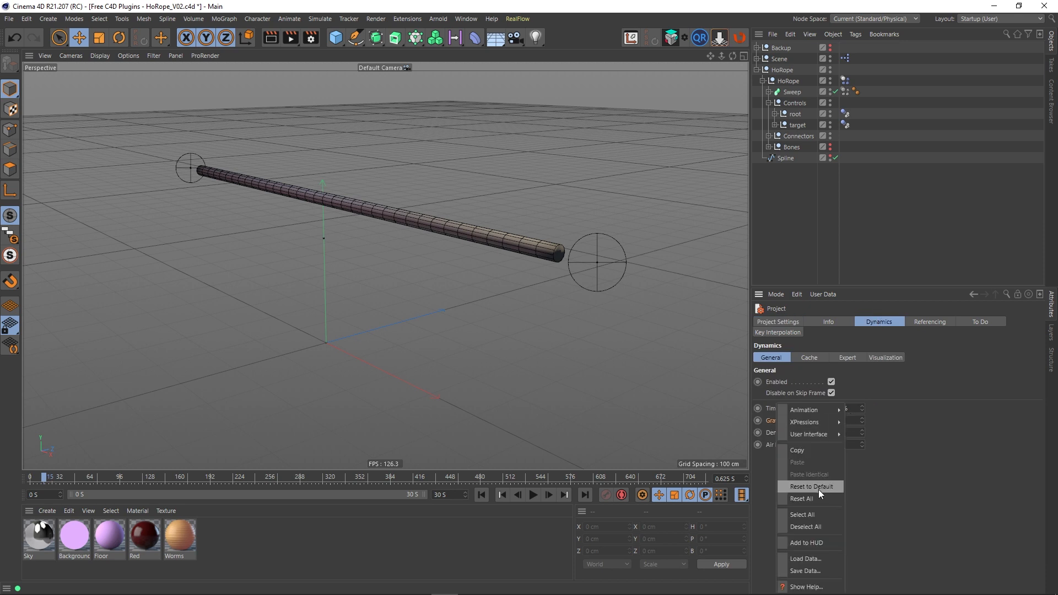
pyautogui.click(819, 491)
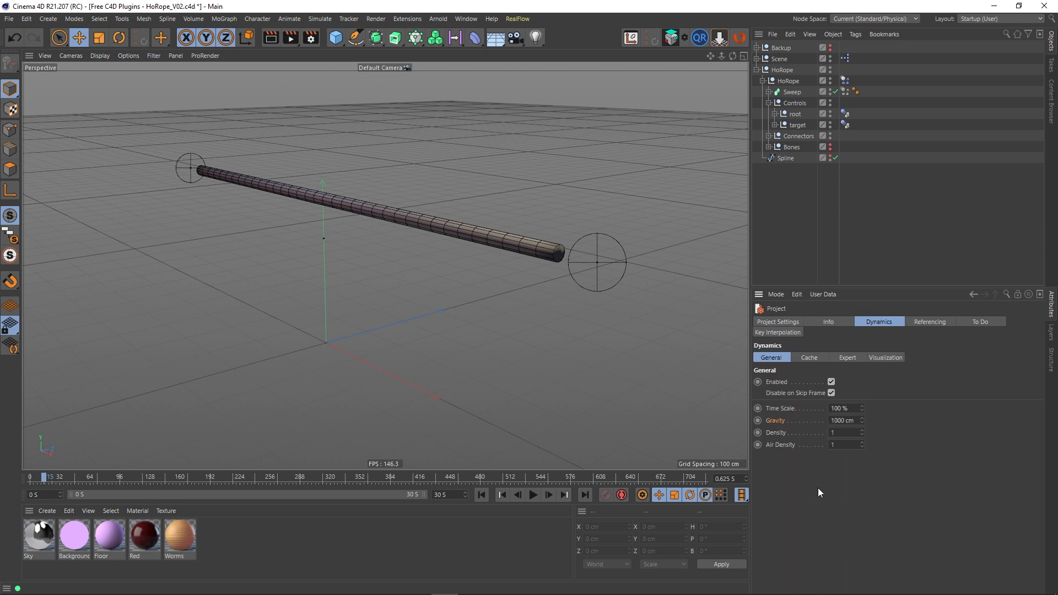
# Play the simulation with the reset gravity and view the rope's movement between its two end controls
pyautogui.click(528, 496)
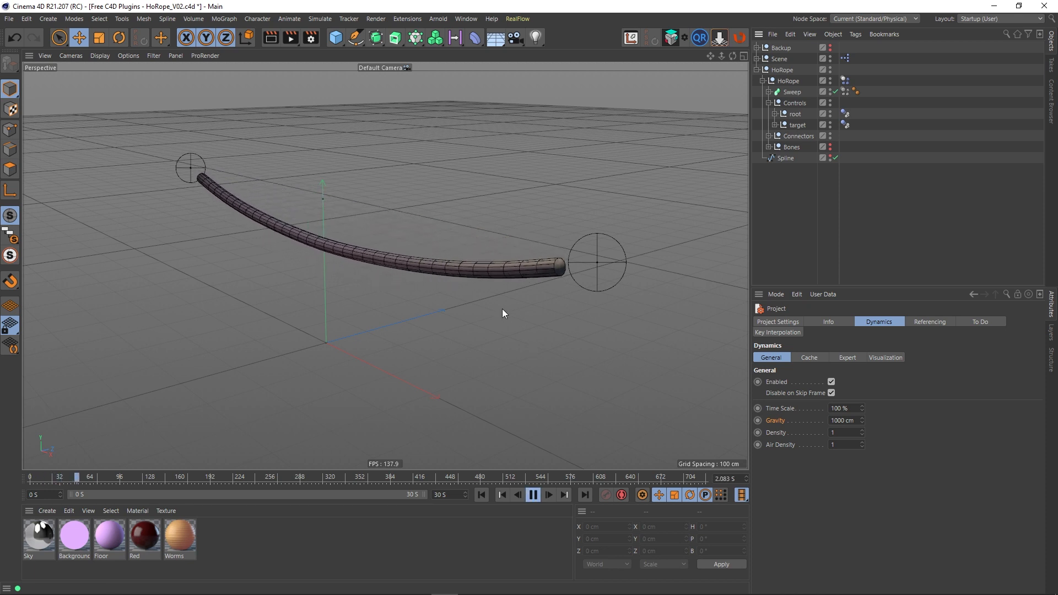
pyautogui.scroll(1, 465, 236)
pyautogui.moveTo(468, 237)
pyautogui.keyDown('alt'); pyautogui.mouseDown()
pyautogui.moveTo(490, 270)
pyautogui.moveTo(483, 312)
pyautogui.moveTo(466, 278)
pyautogui.mouseUp(); pyautogui.keyUp('alt')
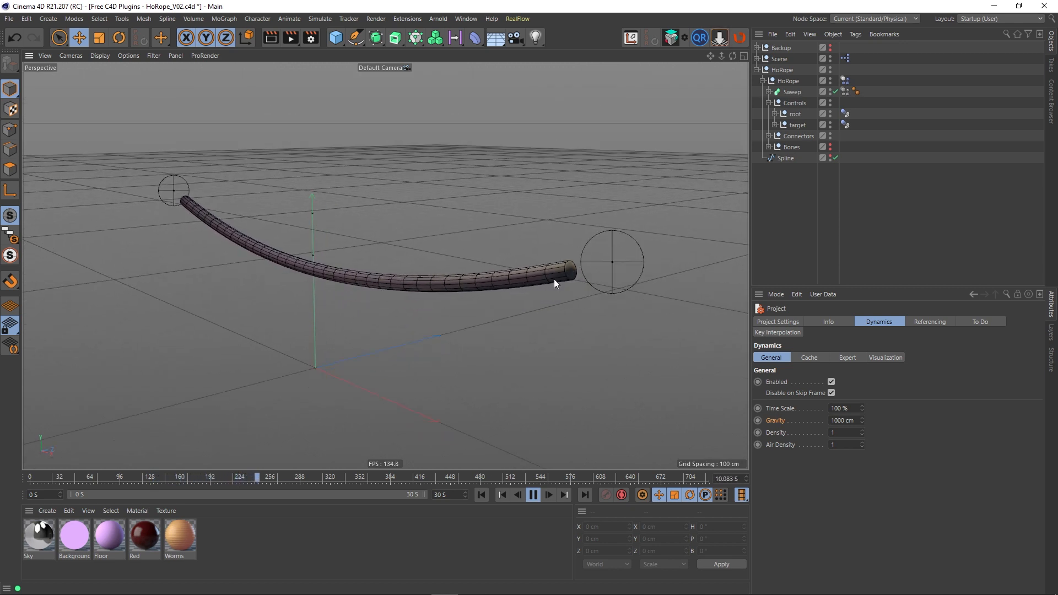
# Try to pull the rope by moving the root control along Z during playback, undo the move and stop the simulation
pyautogui.click(796, 114)
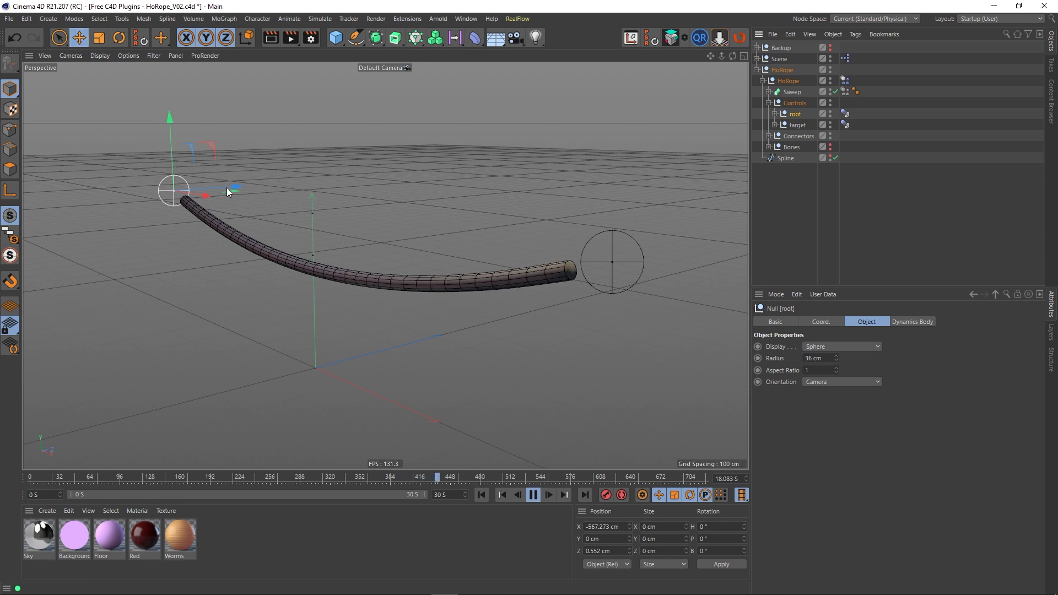
pyautogui.moveTo(227, 187); pyautogui.dragTo(436, 176)
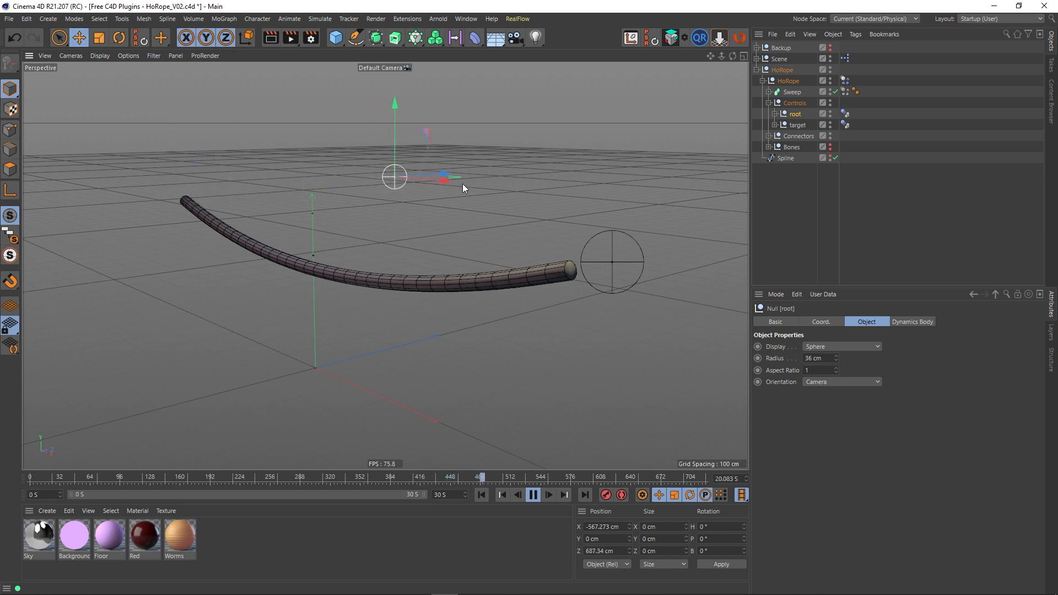
pyautogui.hotkey('ctrl', 'z')
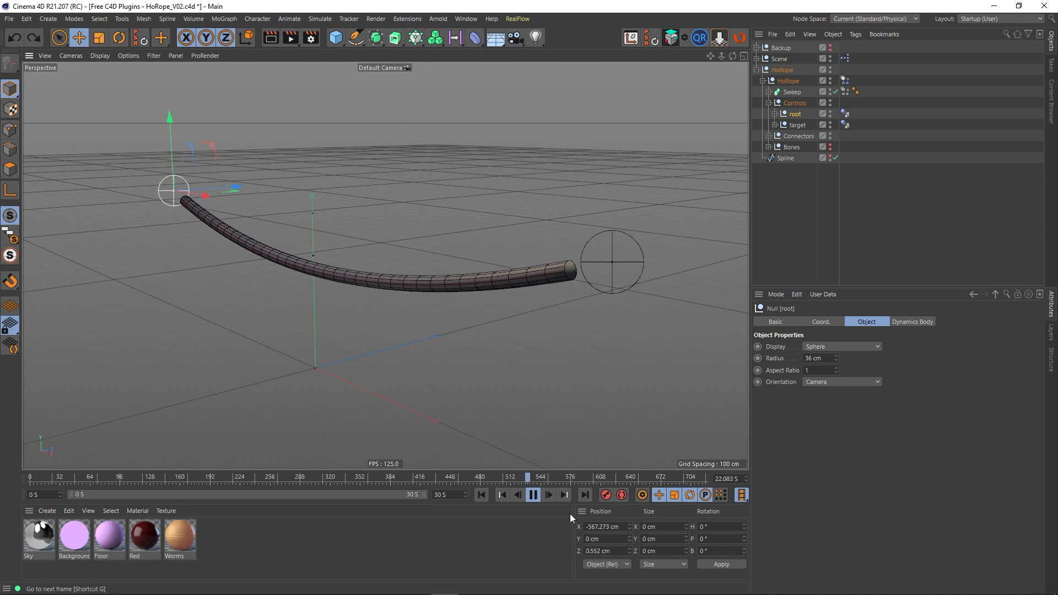
pyautogui.click(533, 495)
pyautogui.press('9')
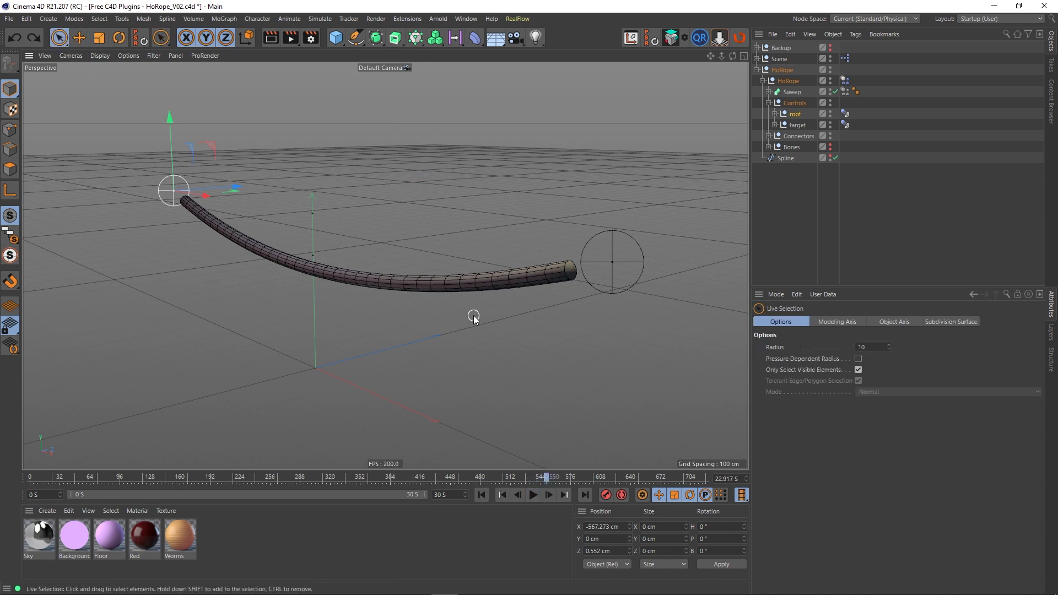
pyautogui.press('e')
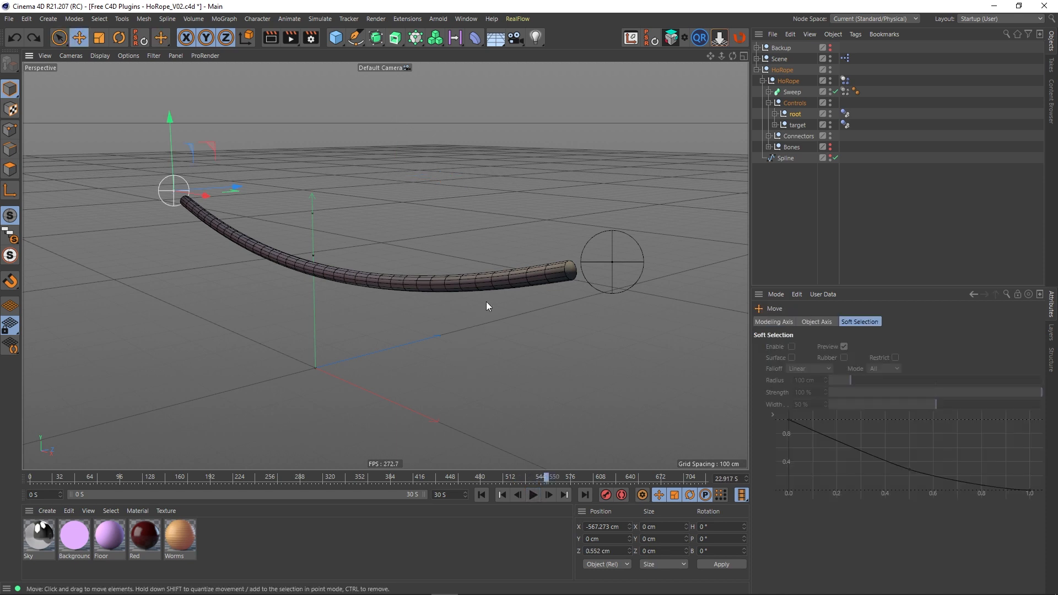
pyautogui.moveTo(486, 302)
pyautogui.keyDown('alt'); pyautogui.mouseDown()
pyautogui.moveTo(479, 319)
pyautogui.moveTo(480, 308)
pyautogui.mouseUp(); pyautogui.keyUp('alt')
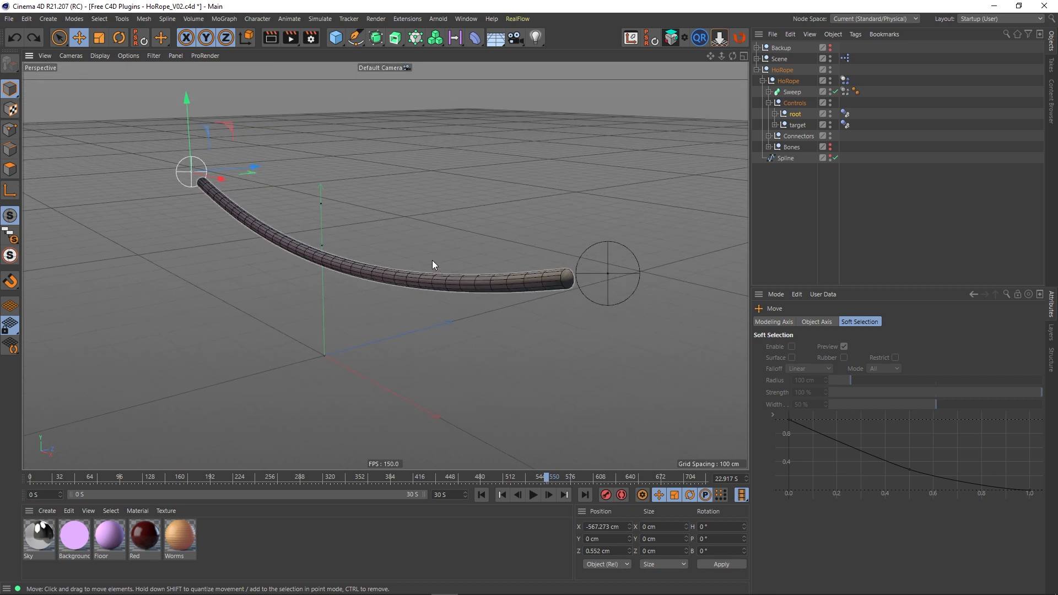
pyautogui.keyDown('alt'); pyautogui.moveTo(432, 264); pyautogui.dragTo(416, 295); pyautogui.keyUp('alt')
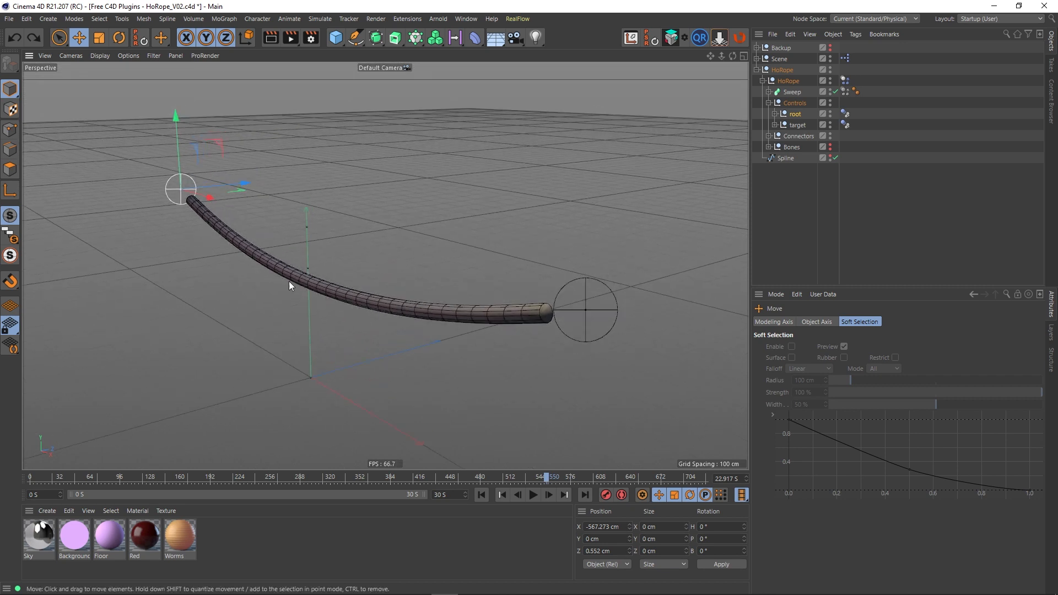
# Replay the simulation from the first frame, pause it, try moving the root control along Z and undo the move
pyautogui.click(480, 495)
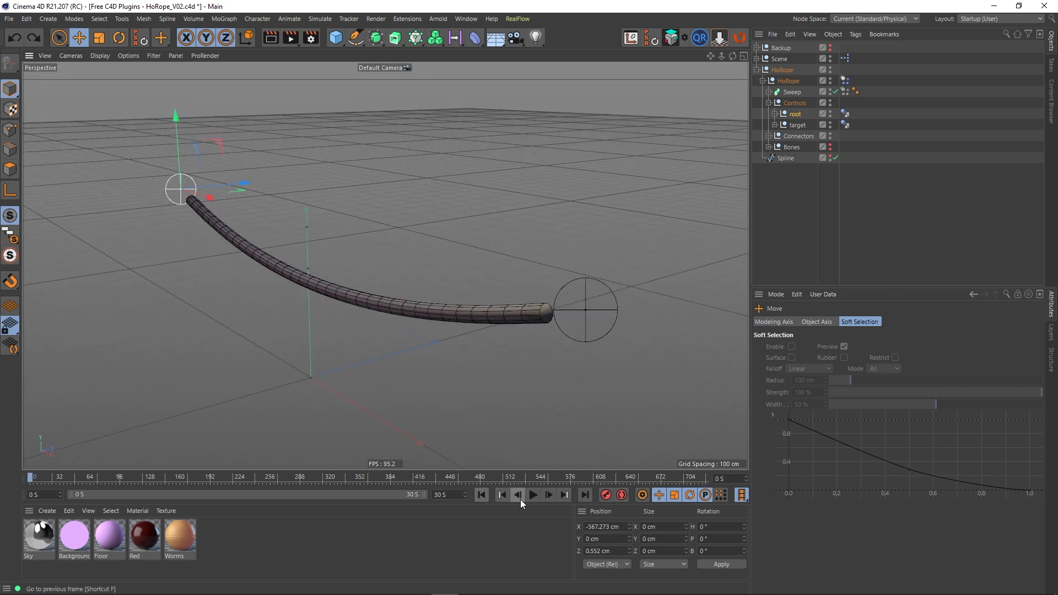
pyautogui.click(532, 496)
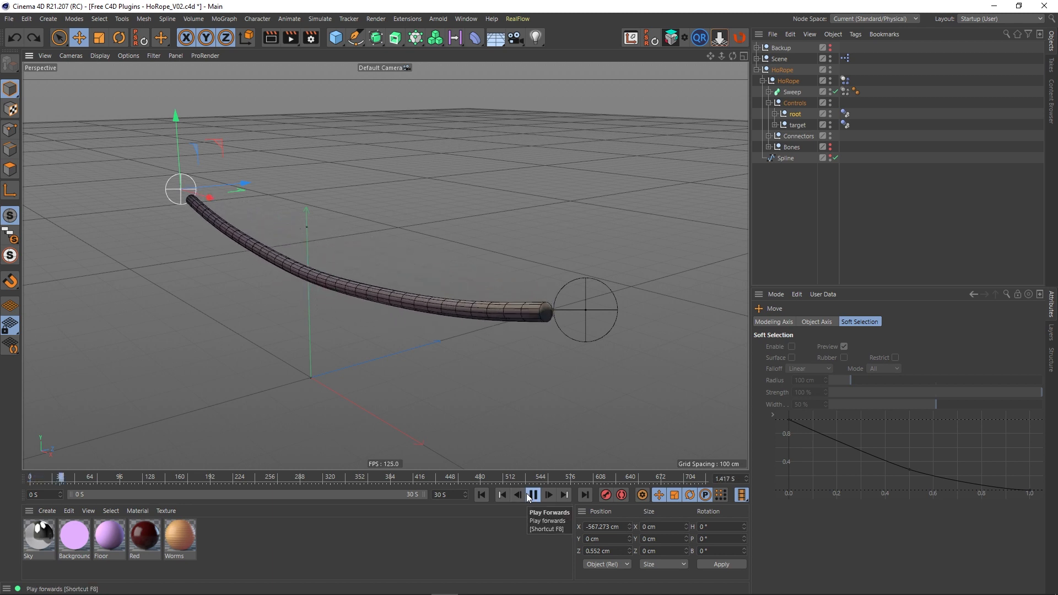
pyautogui.click(528, 495)
pyautogui.moveTo(233, 185); pyautogui.dragTo(481, 153)
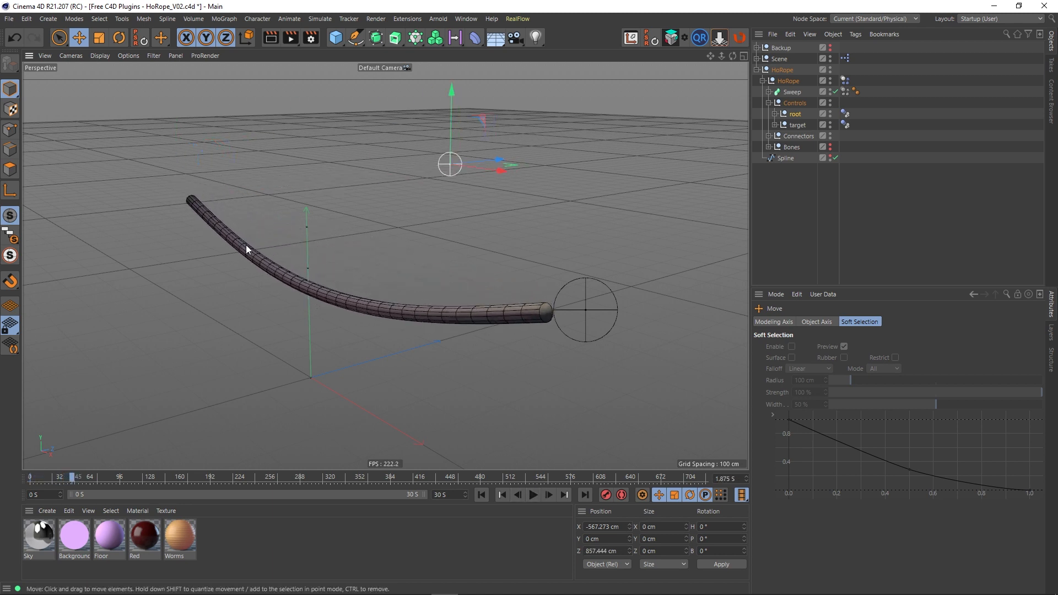
pyautogui.hotkey('ctrl', 'z')
# Resume playback and try moving the root control again, undo the move and rewind the simulation to the first frame
pyautogui.click(533, 496)
pyautogui.moveTo(236, 188); pyautogui.dragTo(391, 180)
pyautogui.hotkey('ctrl', 'z')
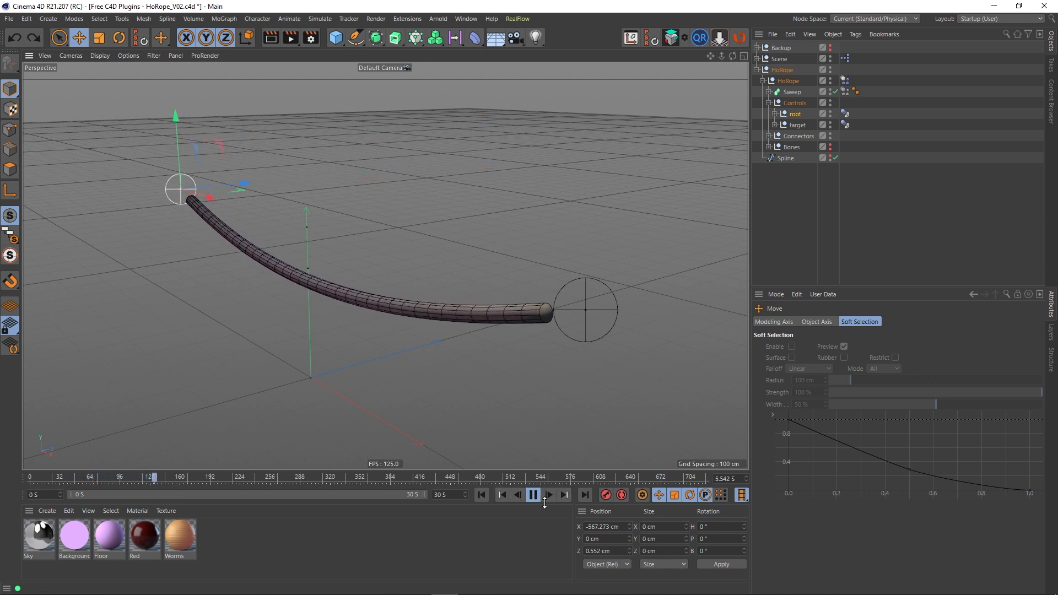
pyautogui.click(533, 495)
pyautogui.click(481, 495)
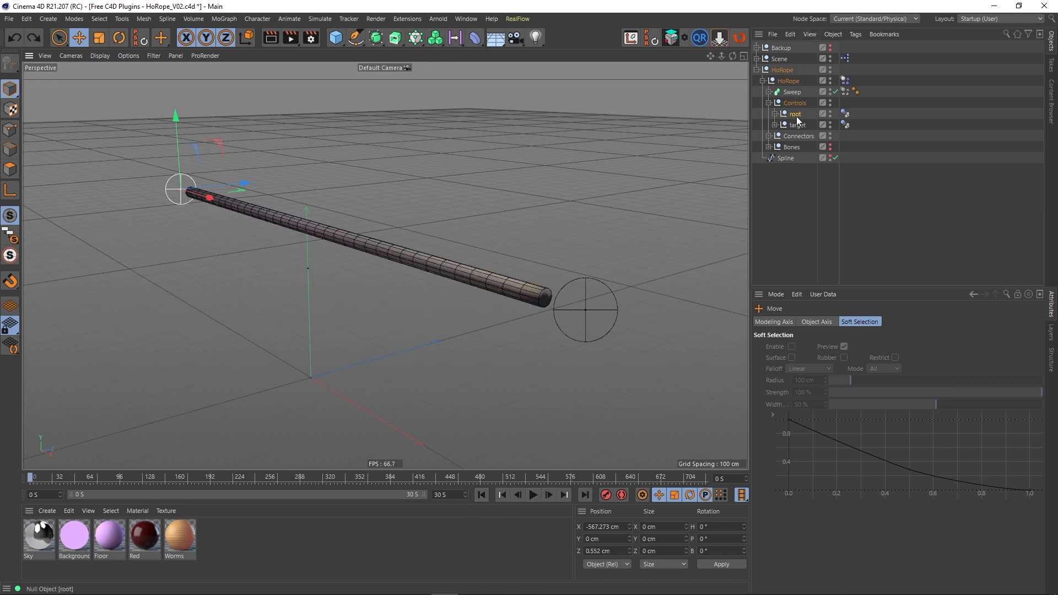
# Set Inherit Tag to None in the Collision settings of both the root and target Dynamics Body tags
pyautogui.click(845, 115)
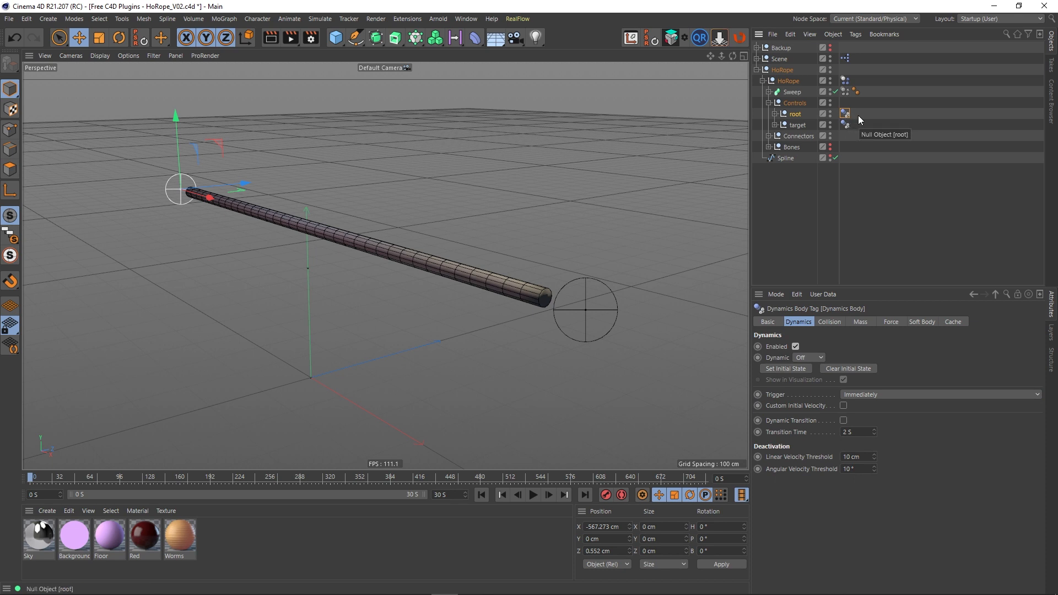
pyautogui.keyDown('ctrl'); pyautogui.click(845, 124); pyautogui.keyUp('ctrl')
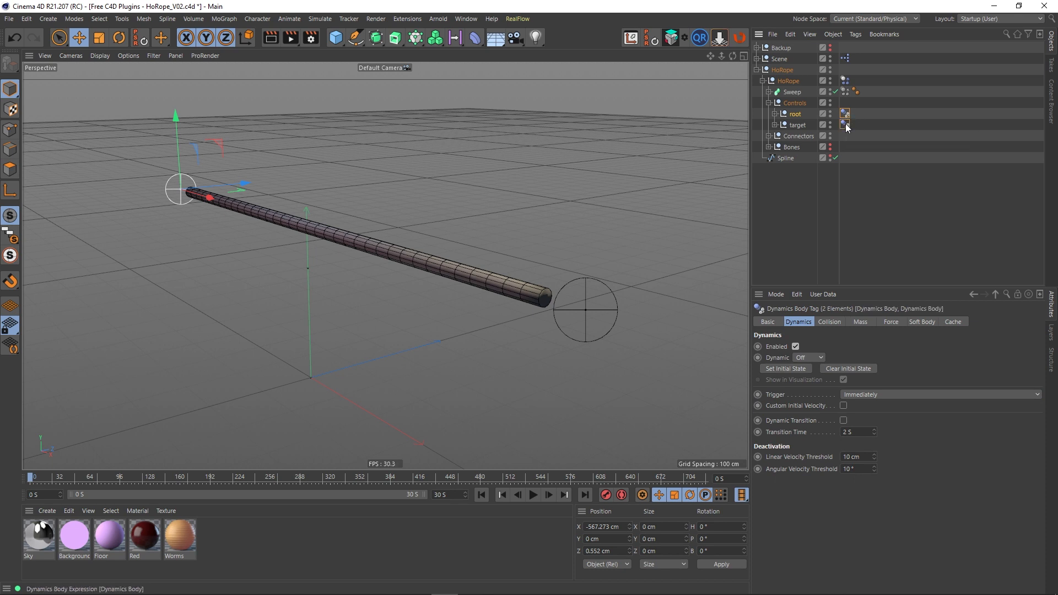
pyautogui.click(829, 321)
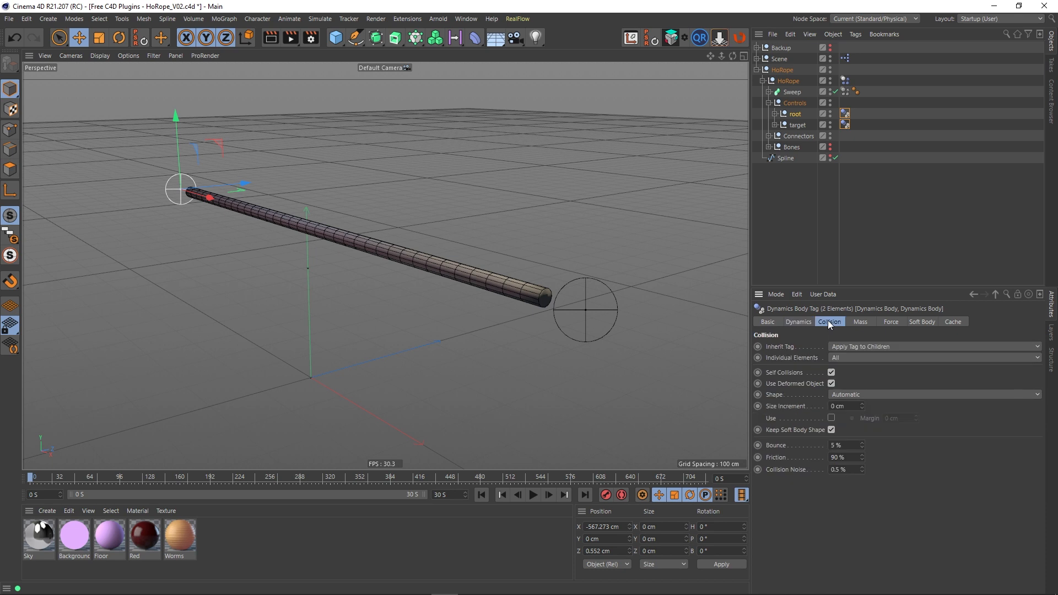
pyautogui.click(852, 349)
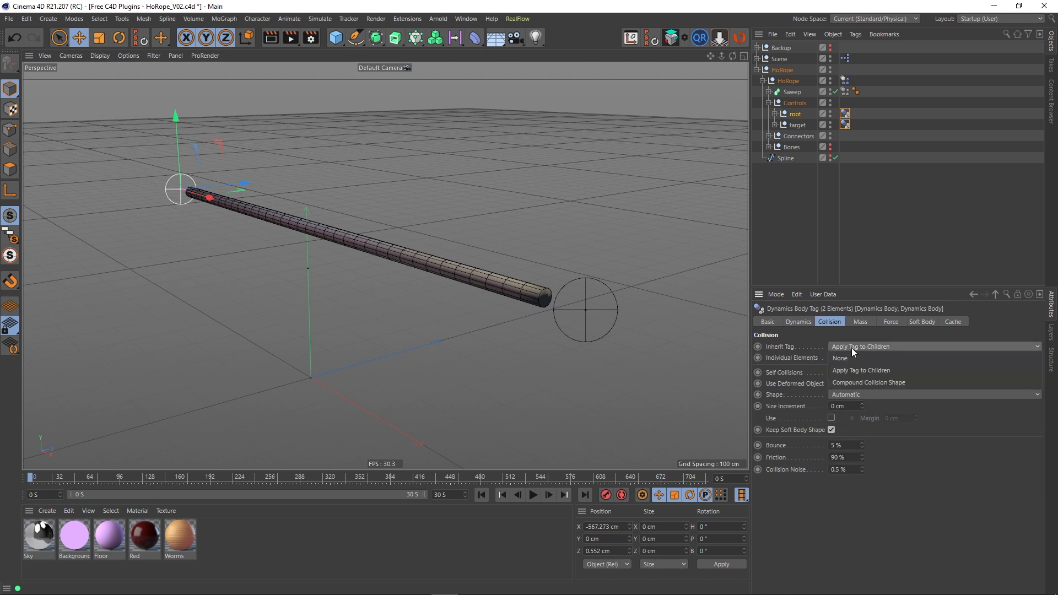
pyautogui.click(845, 359)
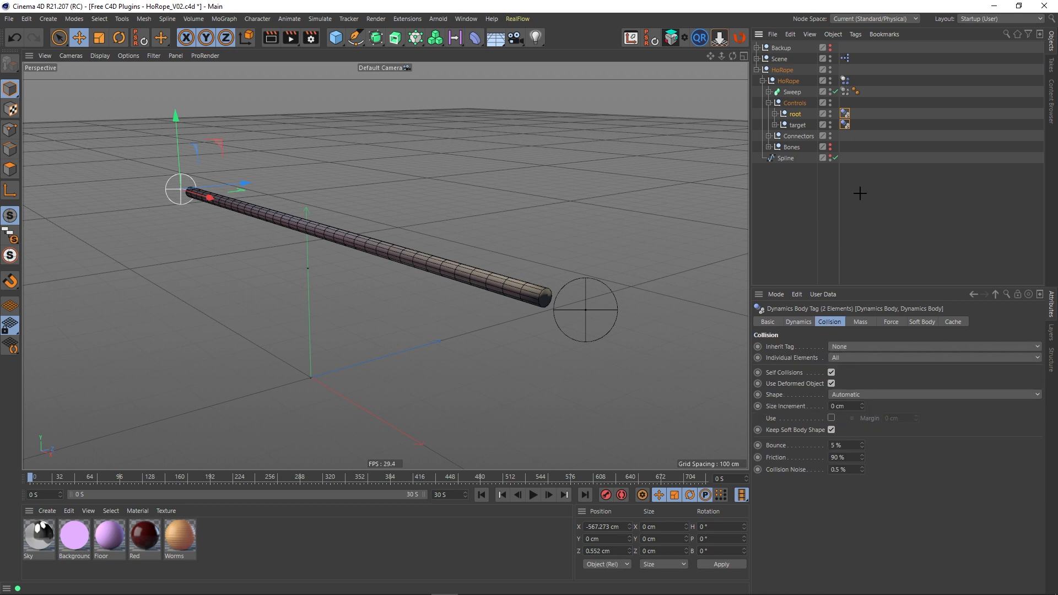
pyautogui.click(853, 213)
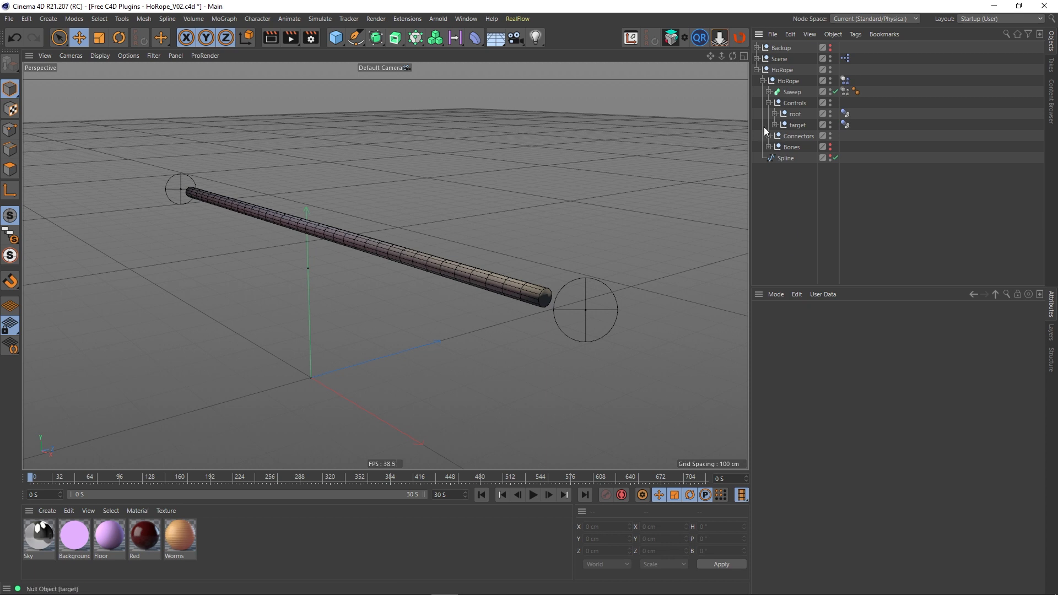
# Play the simulation while moving the root control around to pull the rope, and rewind to the first frame
pyautogui.click(533, 495)
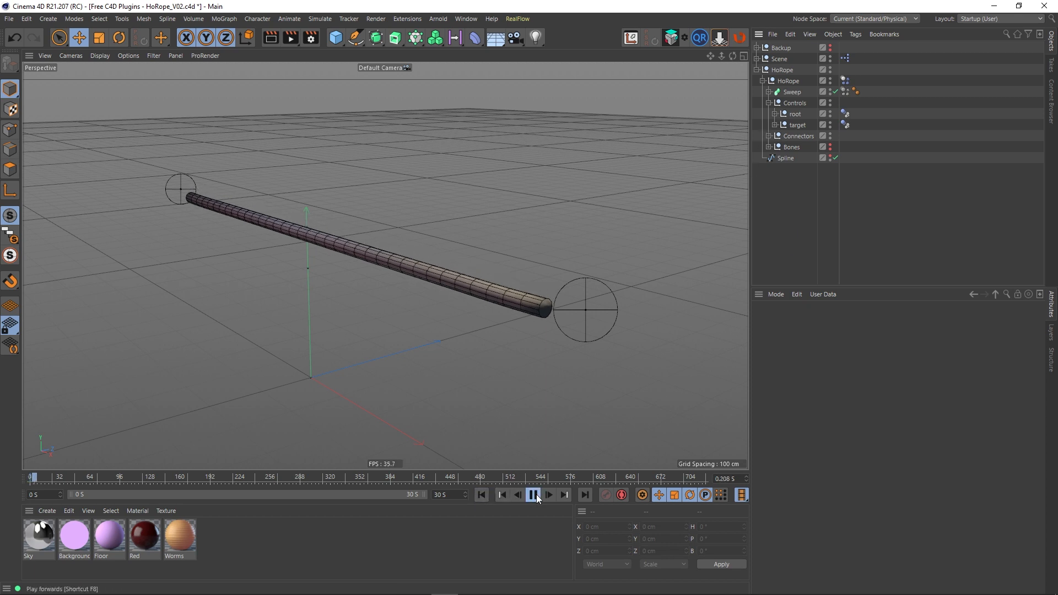
pyautogui.click(795, 114)
pyautogui.moveTo(239, 185); pyautogui.dragTo(478, 236)
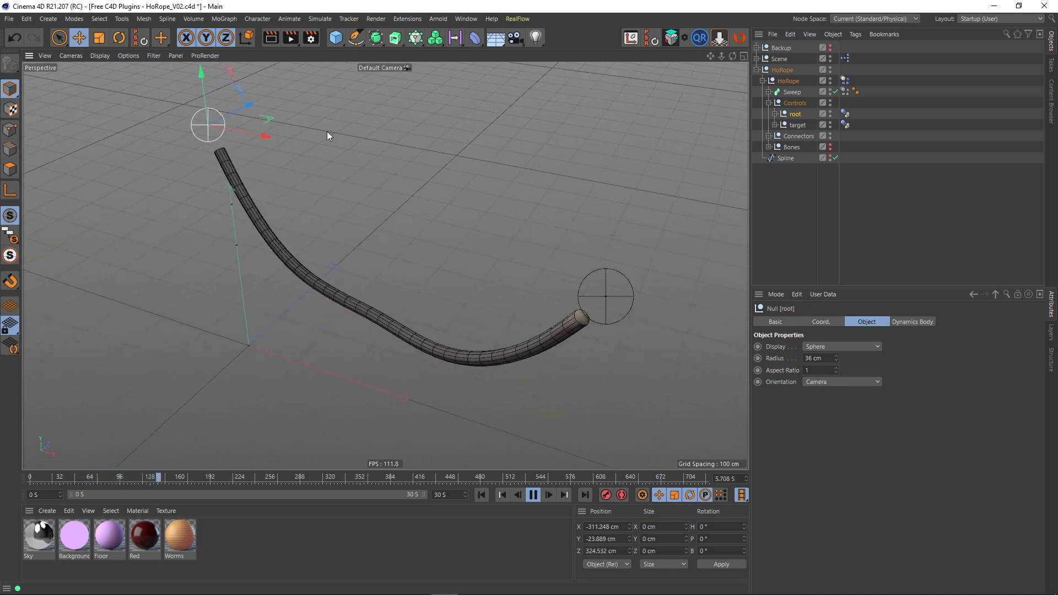
pyautogui.moveTo(269, 119); pyautogui.dragTo(350, 124)
pyautogui.click(533, 495)
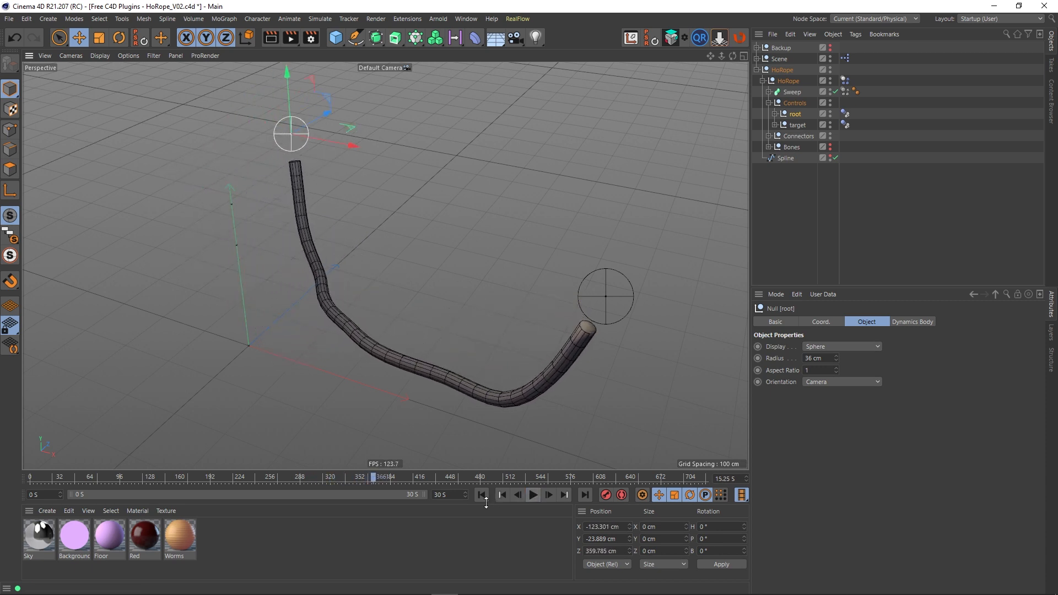
pyautogui.click(482, 495)
# Add a Cube primitive beneath the rope and place it below the HoRope hierarchy in the object list
pyautogui.keyDown('alt'); pyautogui.moveTo(457, 200); pyautogui.dragTo(449, 230); pyautogui.keyUp('alt')
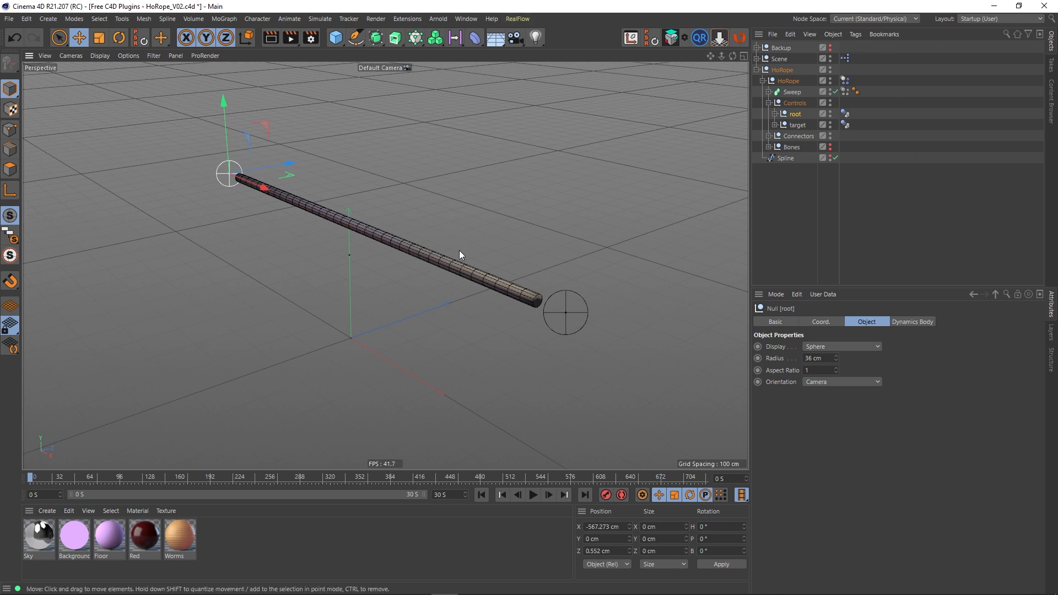
pyautogui.keyDown('alt'); pyautogui.moveTo(459, 250); pyautogui.dragTo(468, 252, button='middle'); pyautogui.keyUp('alt')
pyautogui.click(339, 21)
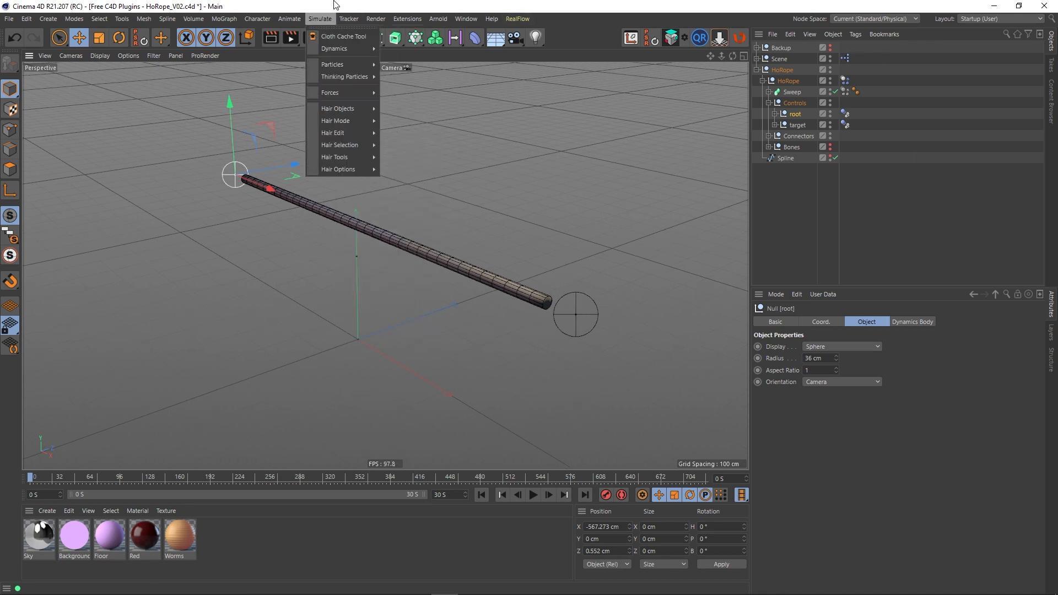
pyautogui.click(331, 4)
pyautogui.click(332, 44)
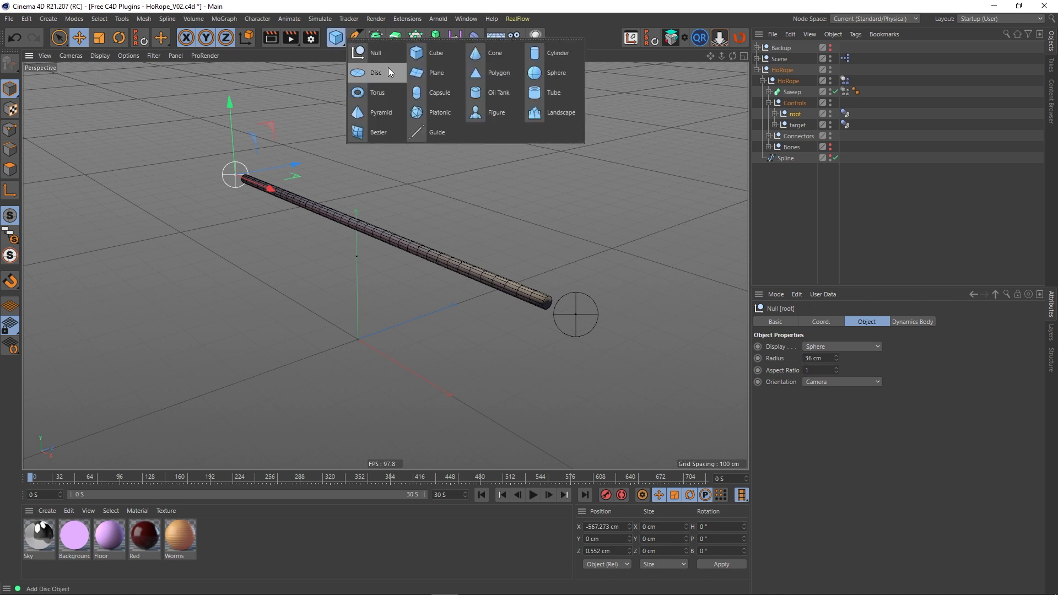
pyautogui.click(428, 51)
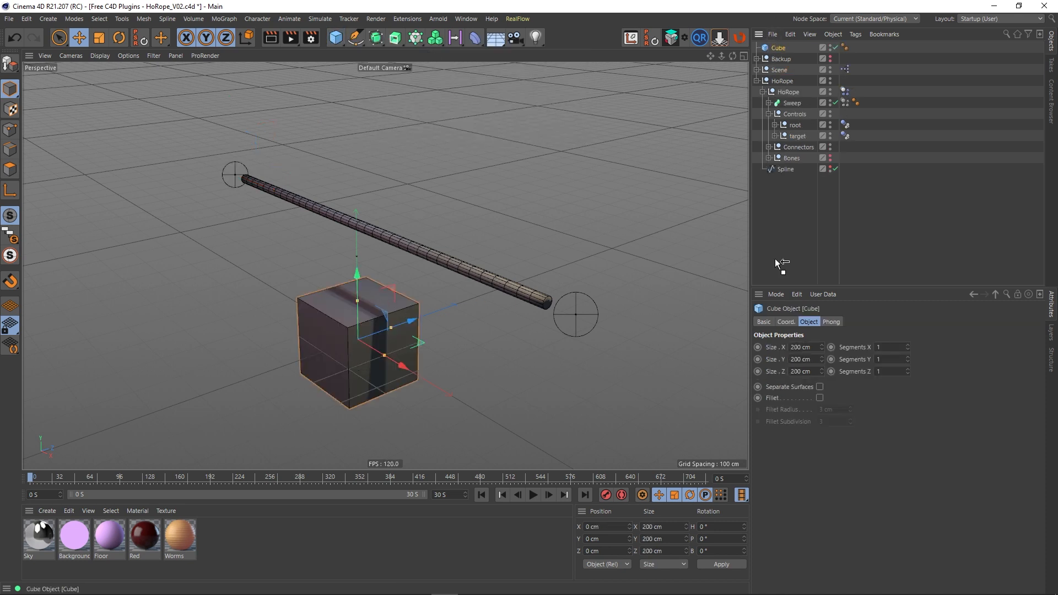
pyautogui.moveTo(777, 263); pyautogui.dragTo(776, 259)
# Apply a Collider Body simulation tag to the cube
pyautogui.rightClick(774, 173)
pyautogui.moveTo(848, 210)
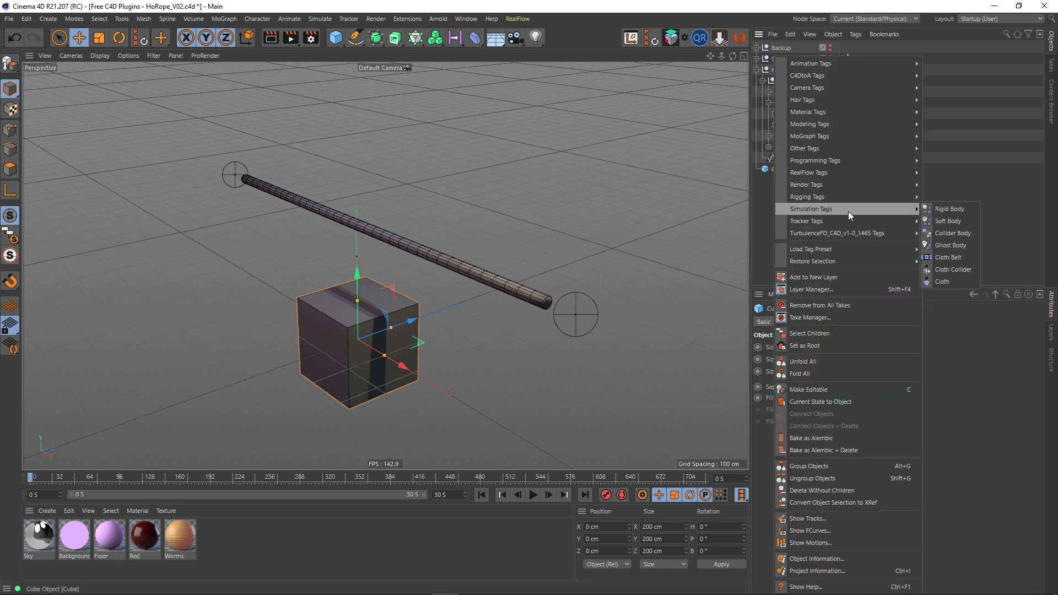
pyautogui.click(956, 233)
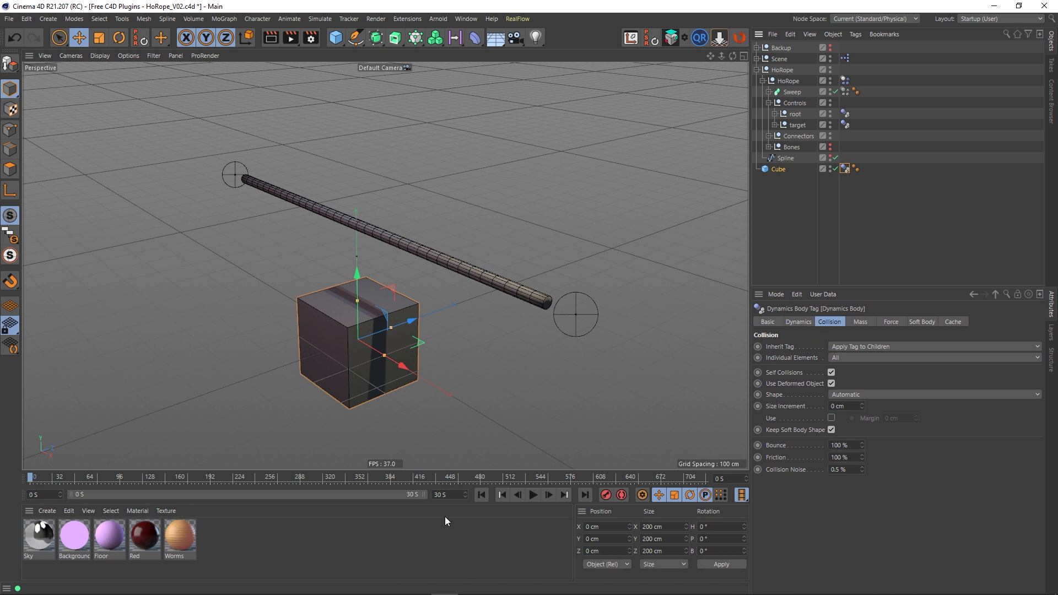
# Play the simulation, raise the cube into the rope to about Y 163 cm, and stop and rewind the playback
pyautogui.click(533, 494)
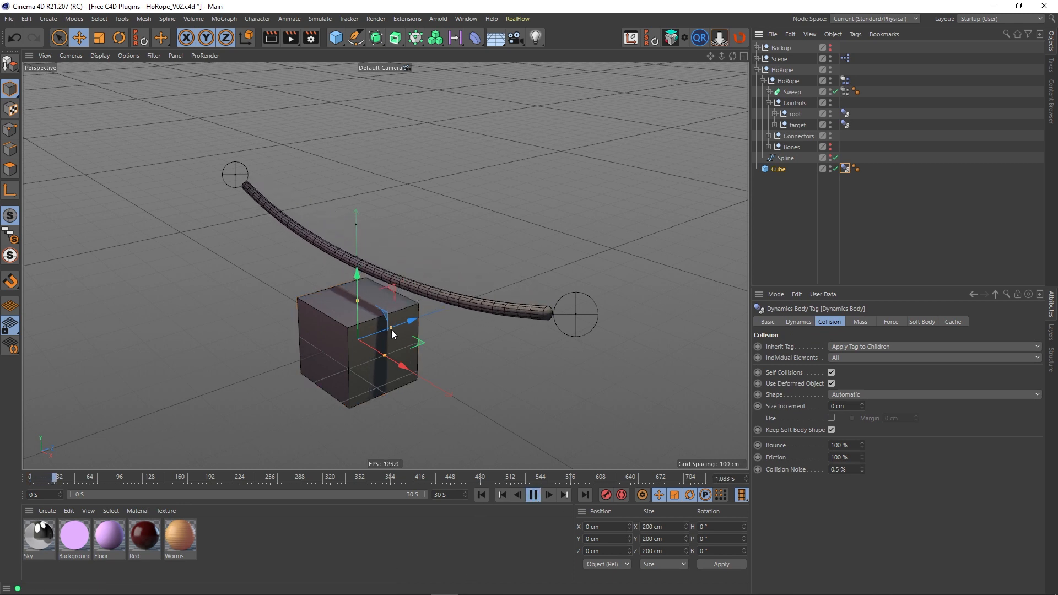
pyautogui.moveTo(392, 291); pyautogui.dragTo(388, 230)
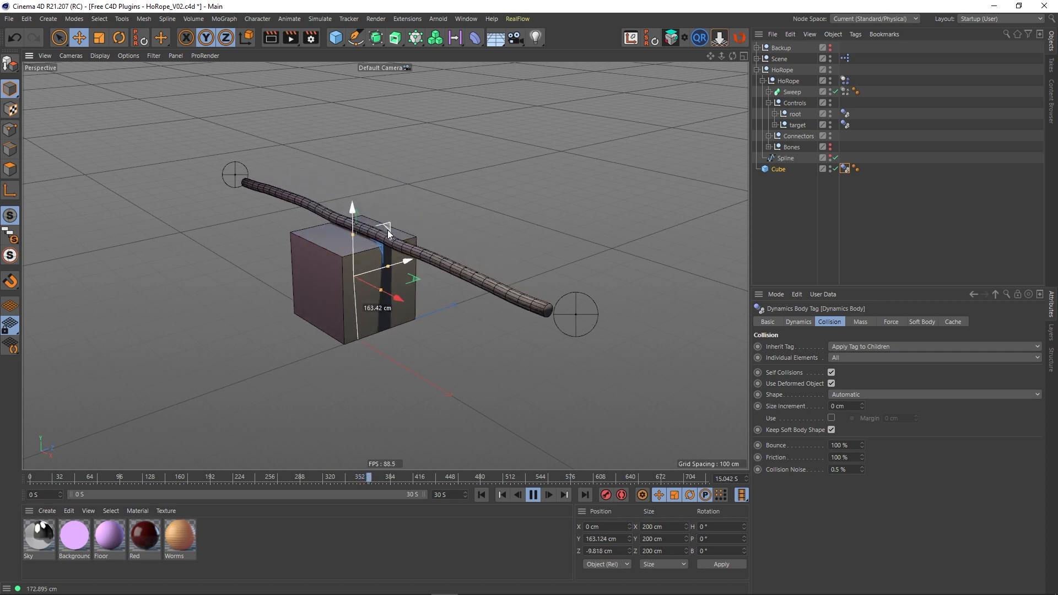
pyautogui.click(534, 495)
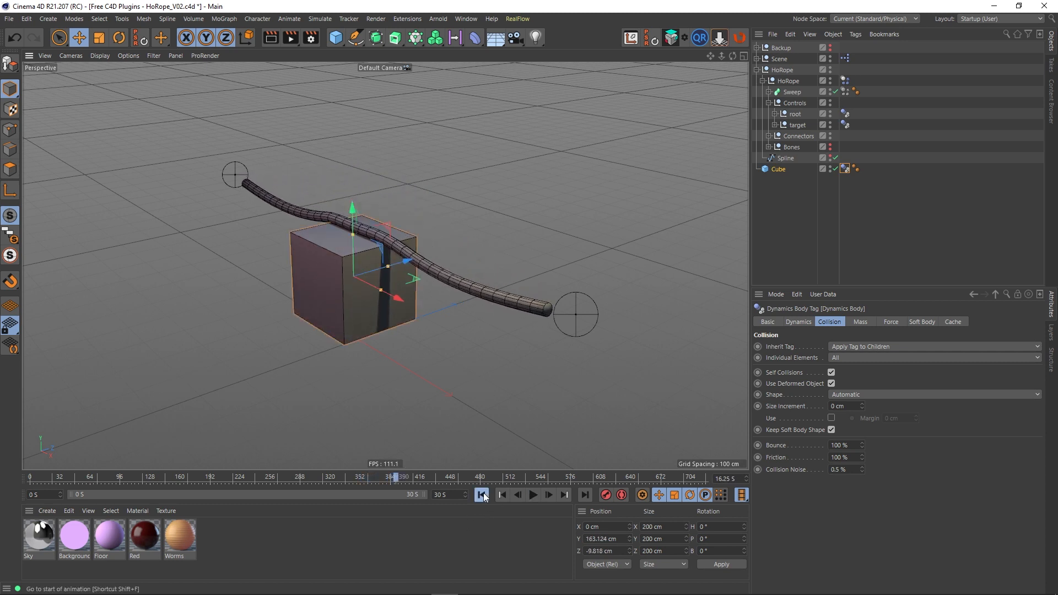
pyautogui.click(482, 494)
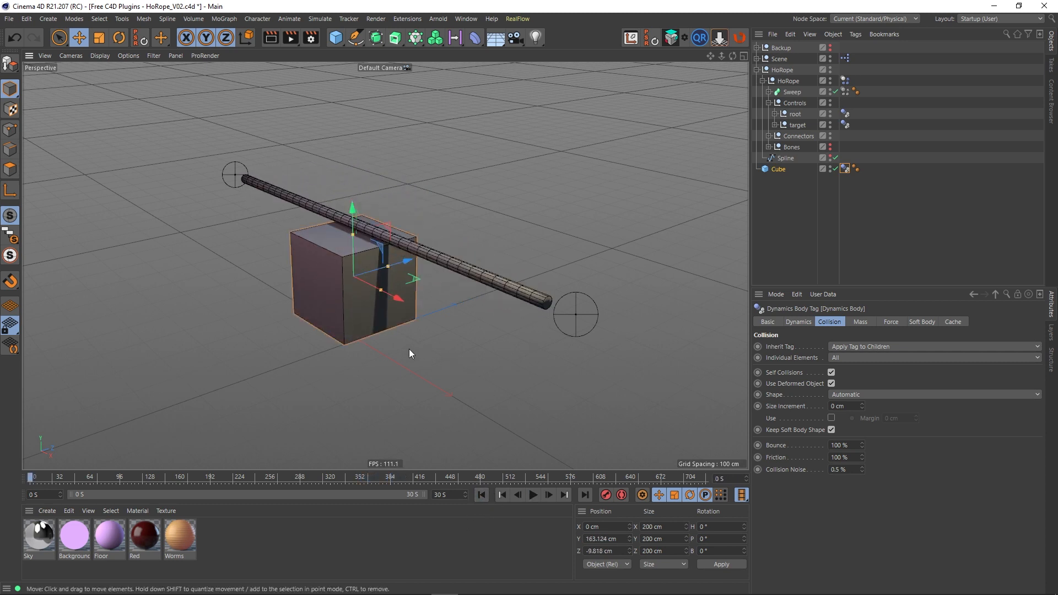
# Open the Expert dynamics settings of the project to examine the collision and solver step options
pyautogui.hotkey('ctrl', 'd')
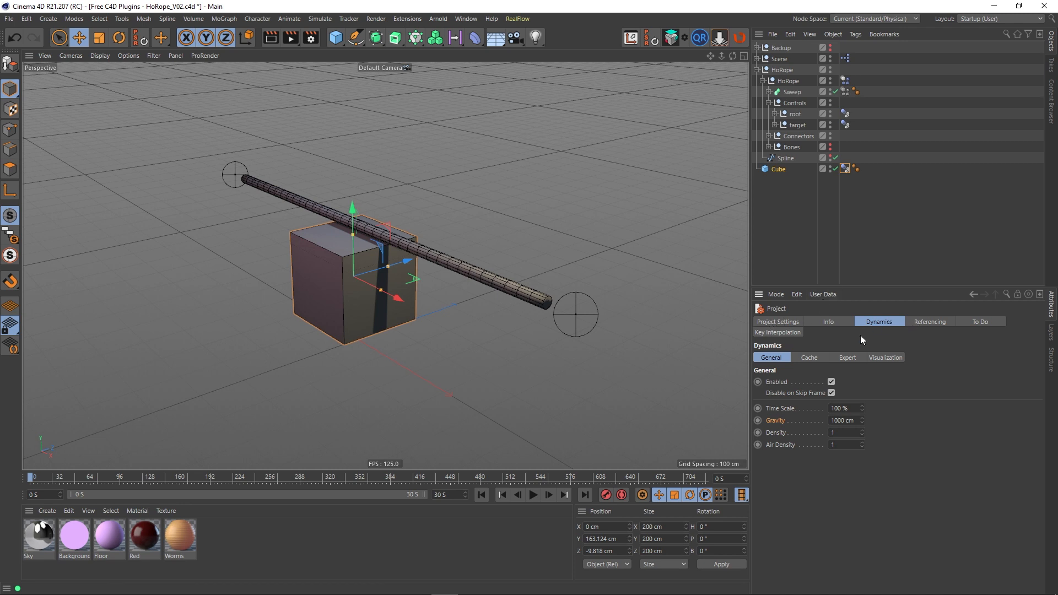
pyautogui.click(846, 357)
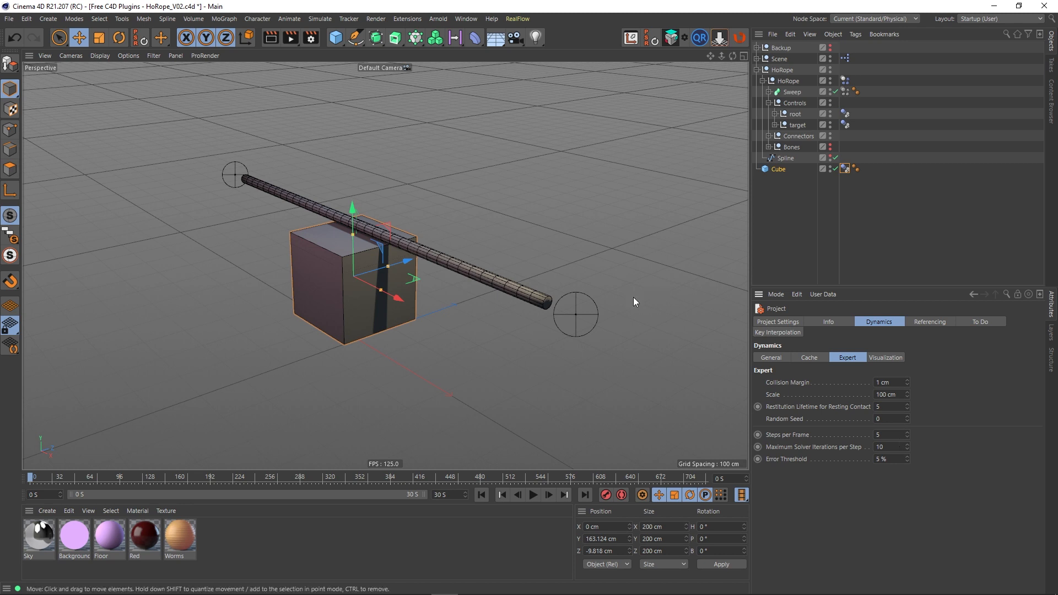
# Delete the cube collider from the scene
pyautogui.click(776, 170)
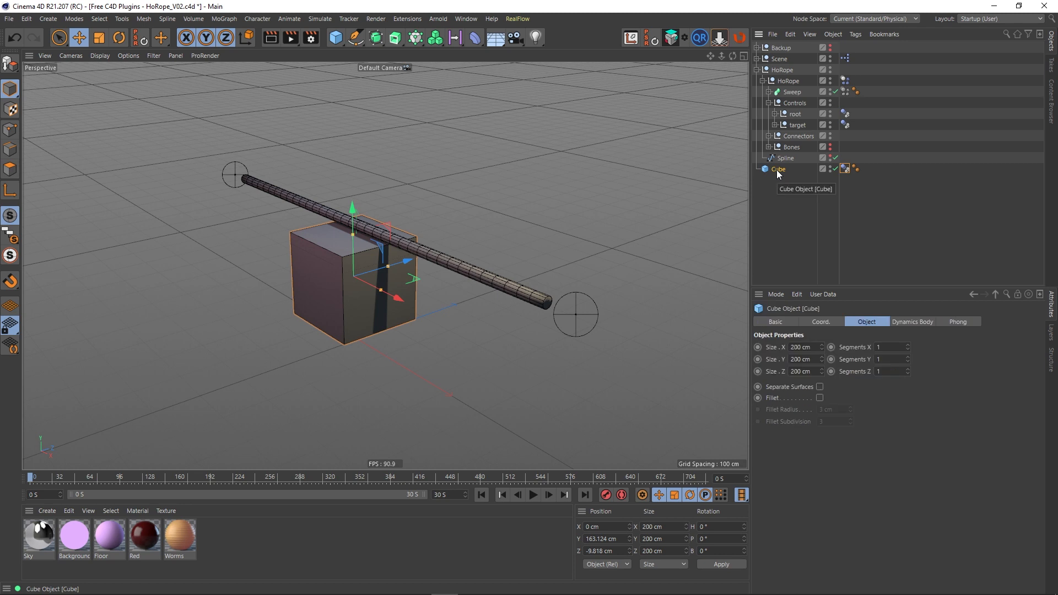
pyautogui.press('Delete')
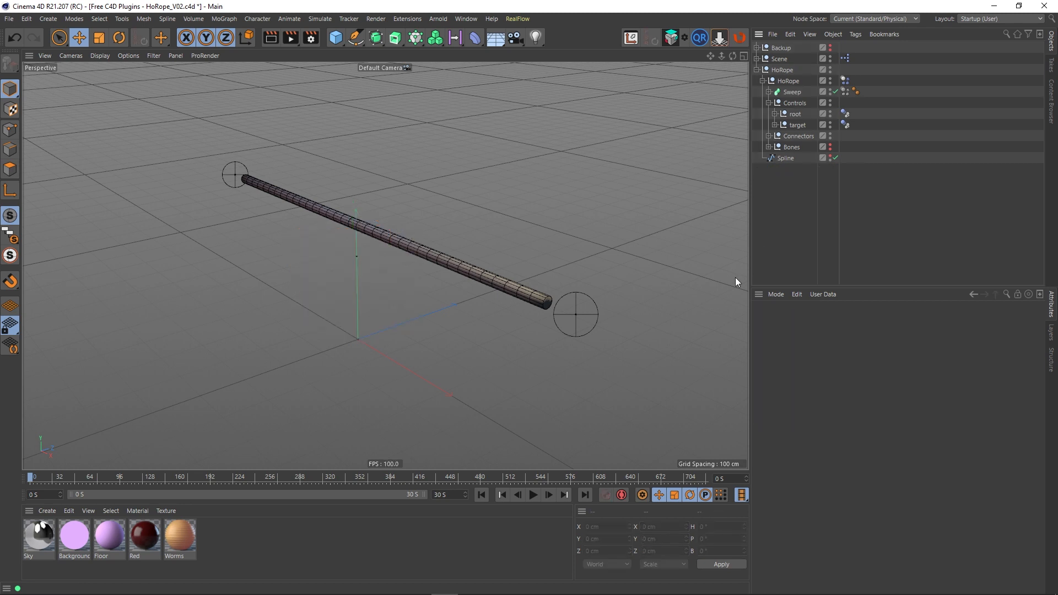
# Put the top-level HoRope group inside a new MoGraph Cloner
pyautogui.keyDown('alt'); pyautogui.moveTo(438, 302); pyautogui.dragTo(469, 277); pyautogui.keyUp('alt')
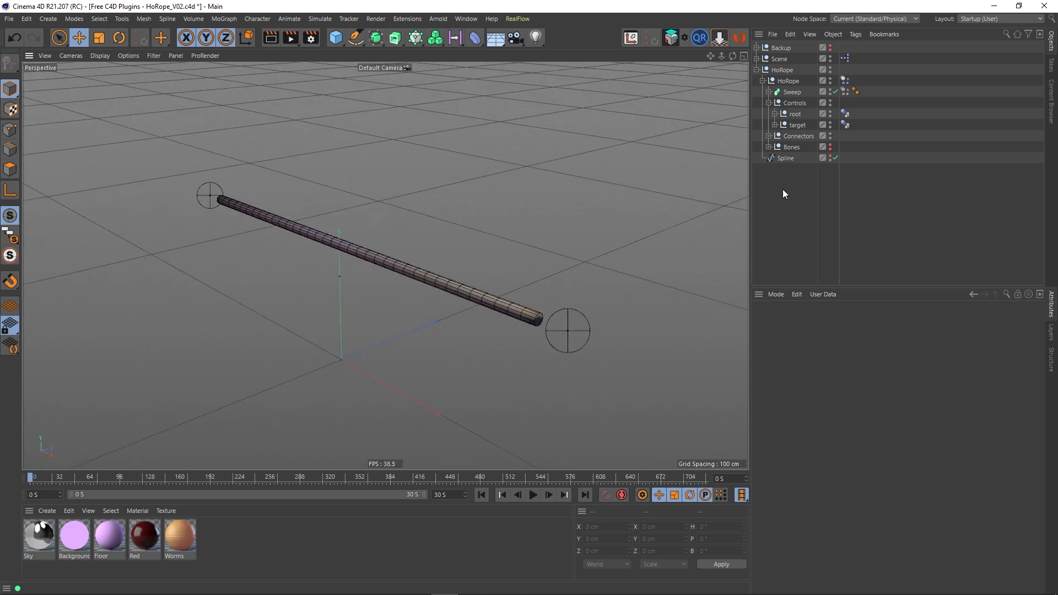
pyautogui.click(764, 81)
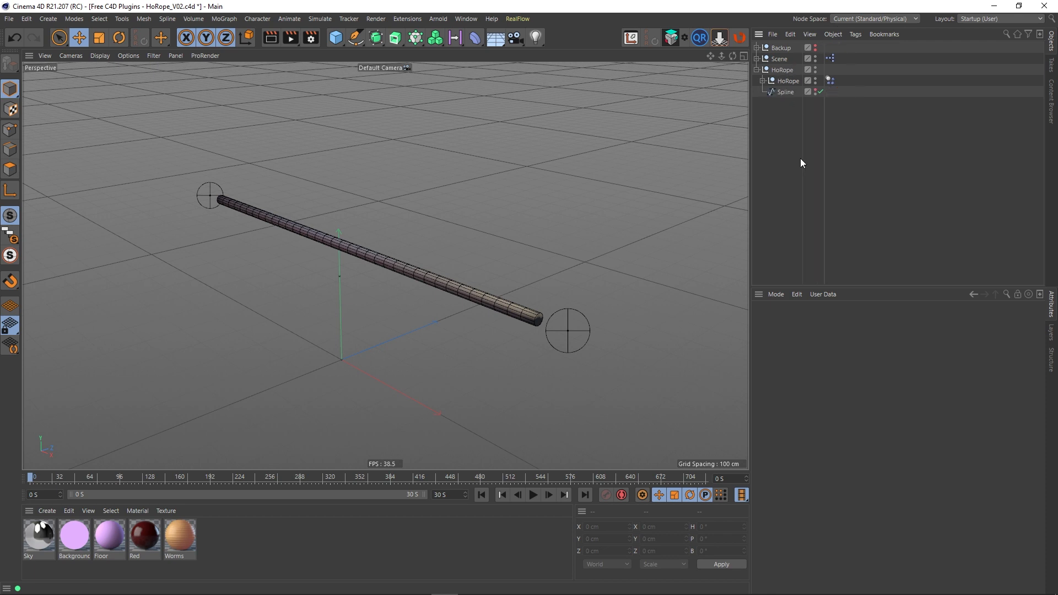
pyautogui.click(781, 70)
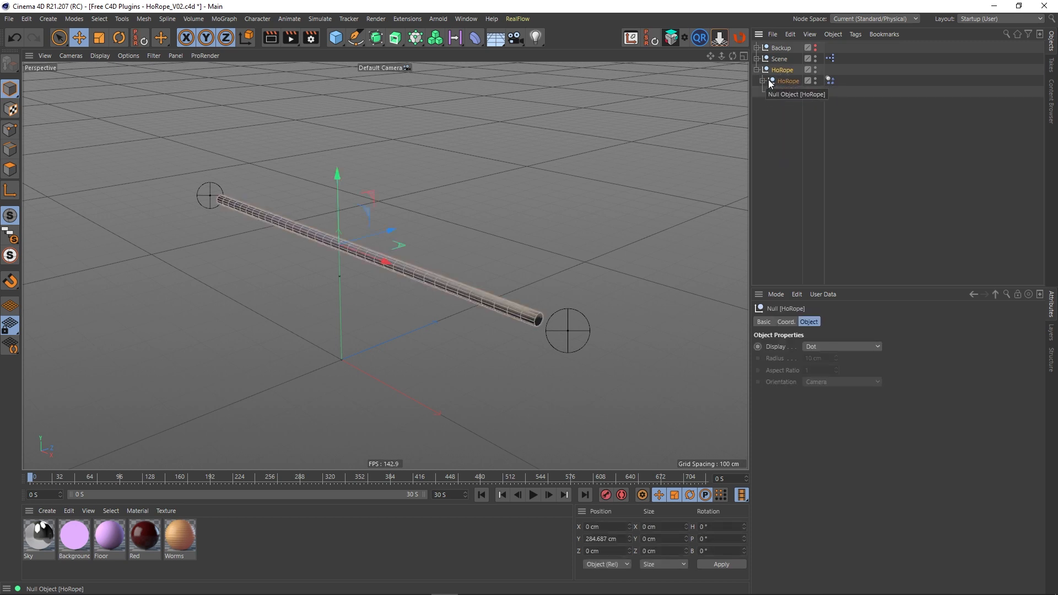
pyautogui.click(787, 82)
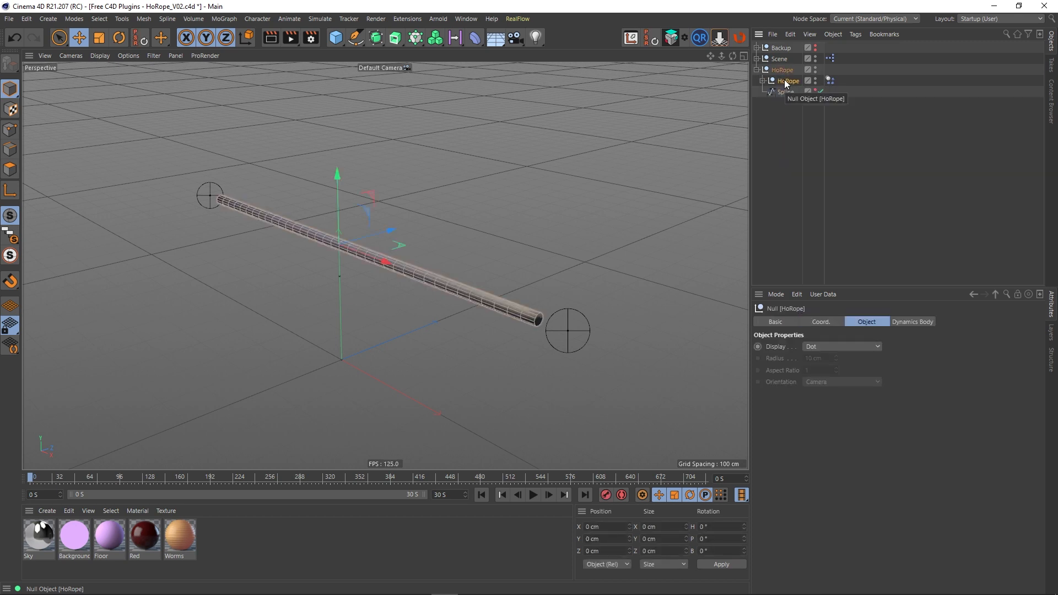
pyautogui.click(761, 81)
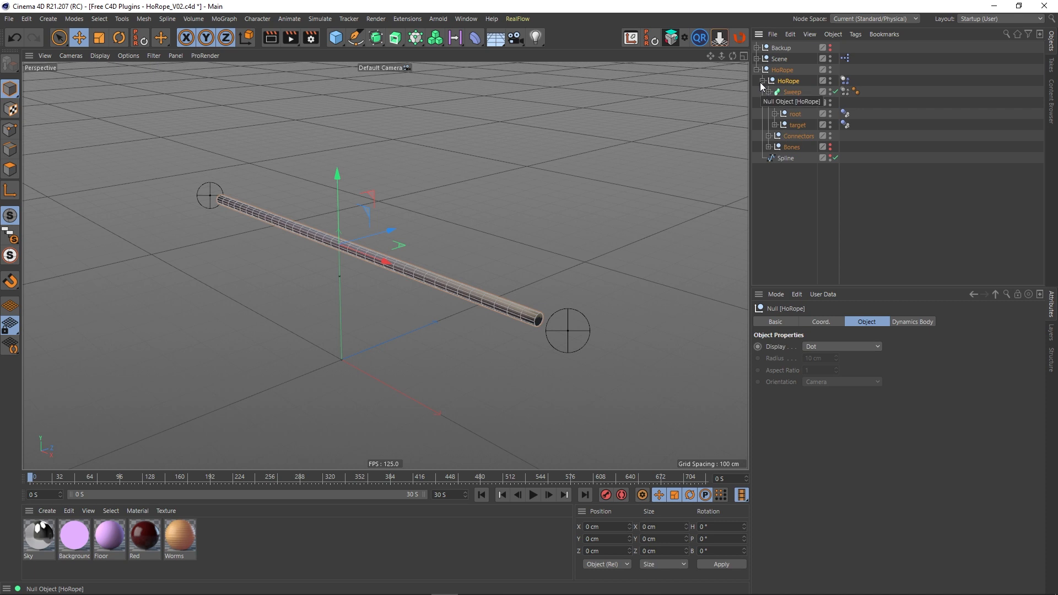
pyautogui.click(762, 81)
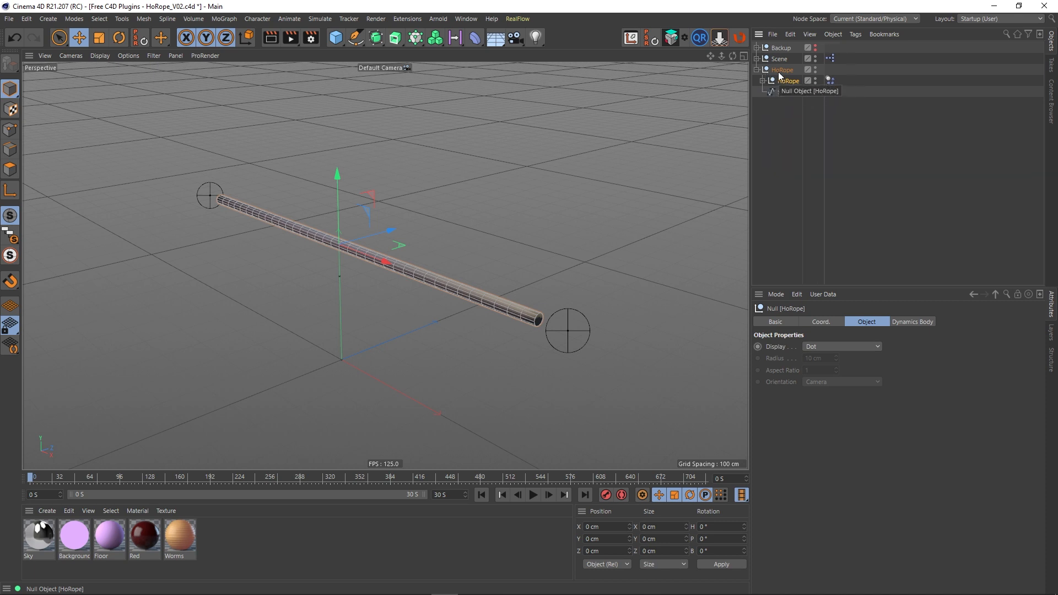
pyautogui.click(780, 71)
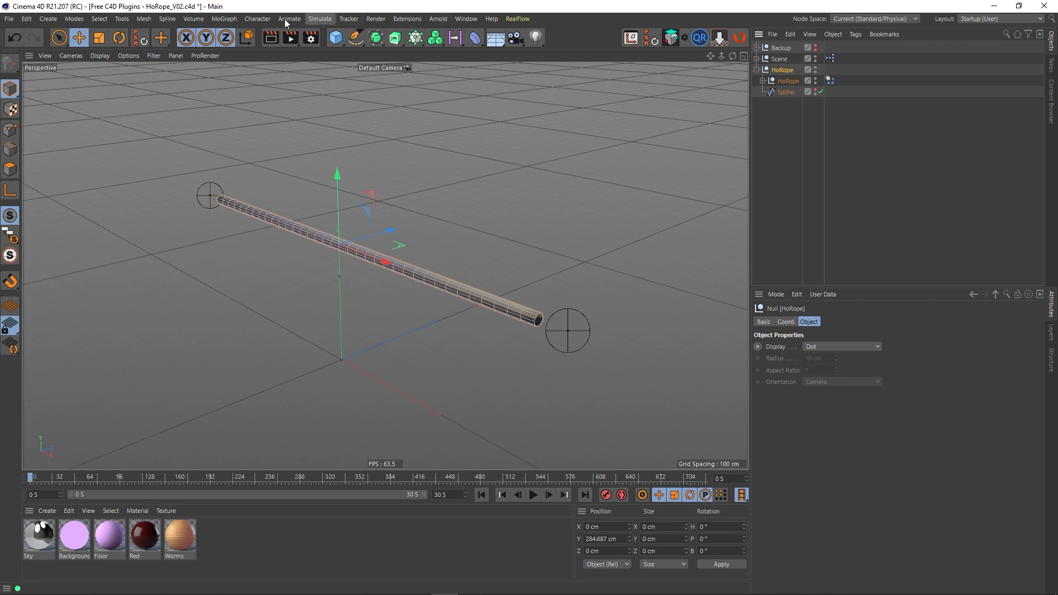
pyautogui.click(312, 21)
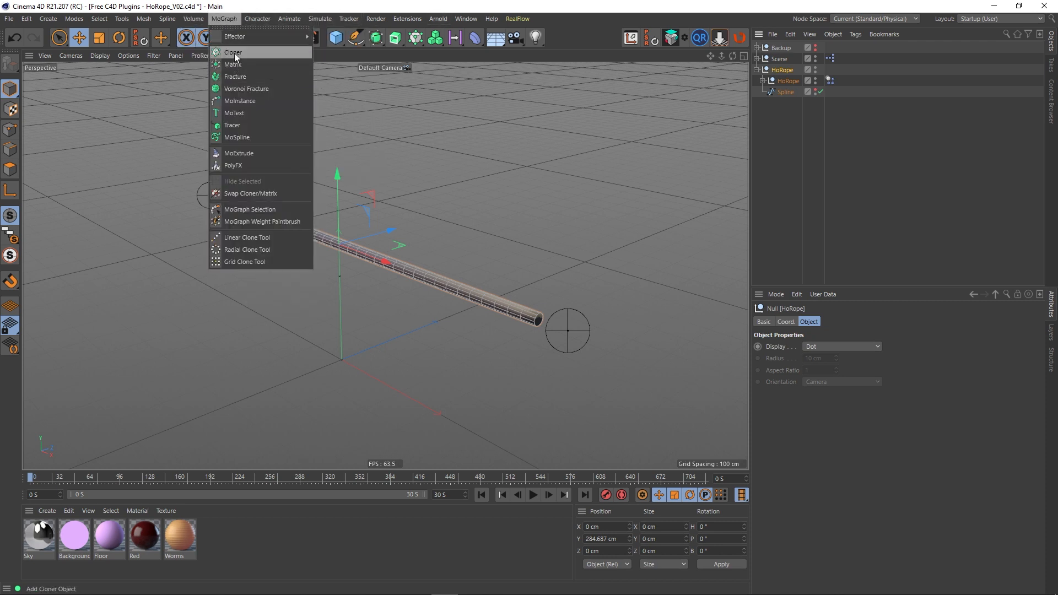
pyautogui.keyDown('alt'); pyautogui.click(234, 53); pyautogui.keyUp('alt')
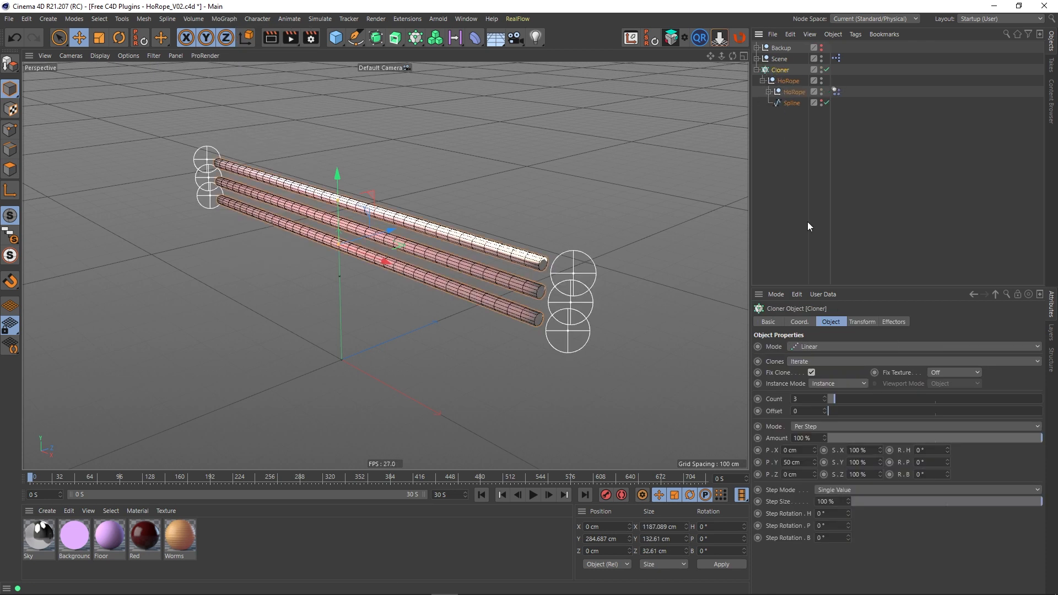
# Set the Cloner's per-step position offset to 0 cm in Y and 244 cm in Z
pyautogui.click(800, 463)
pyautogui.write('0')
pyautogui.press('Return')
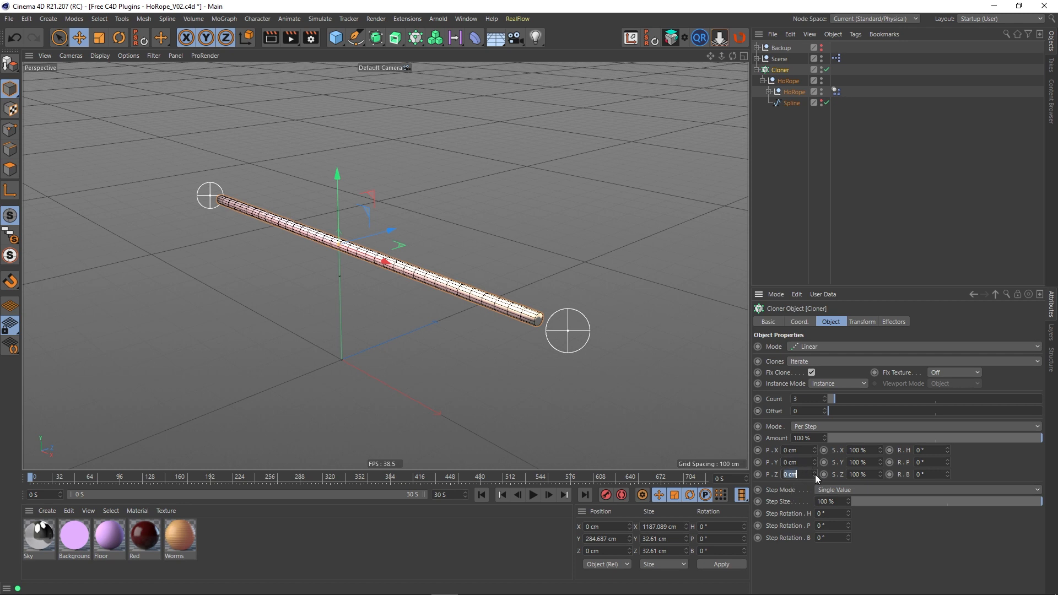
pyautogui.moveTo(815, 474); pyautogui.dragTo(815, 447)
pyautogui.click(822, 117)
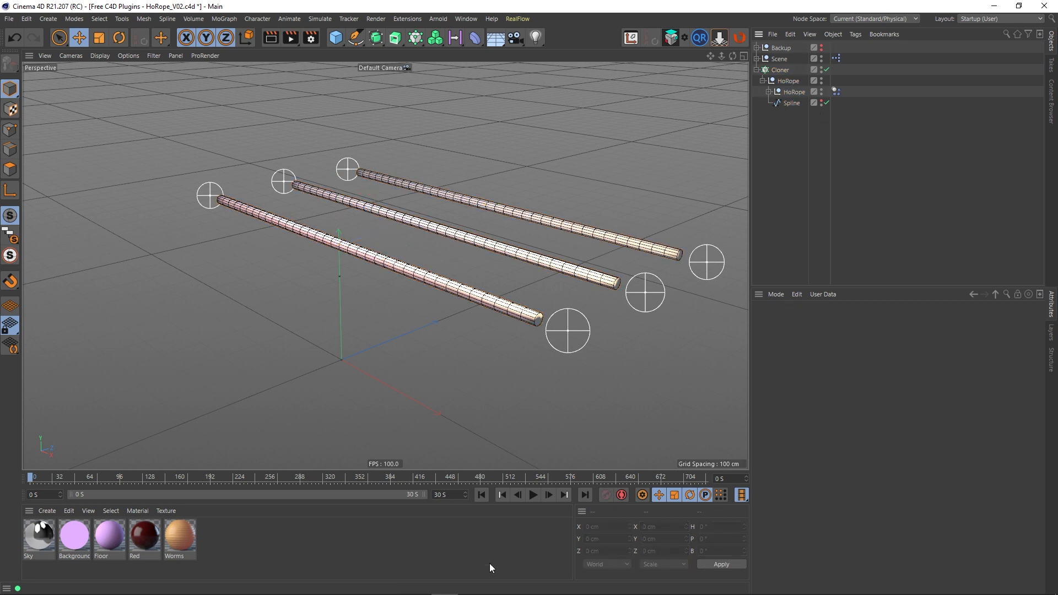
# Play the simulation with the cloned ropes, stop it and return to the start of the animation
pyautogui.click(532, 495)
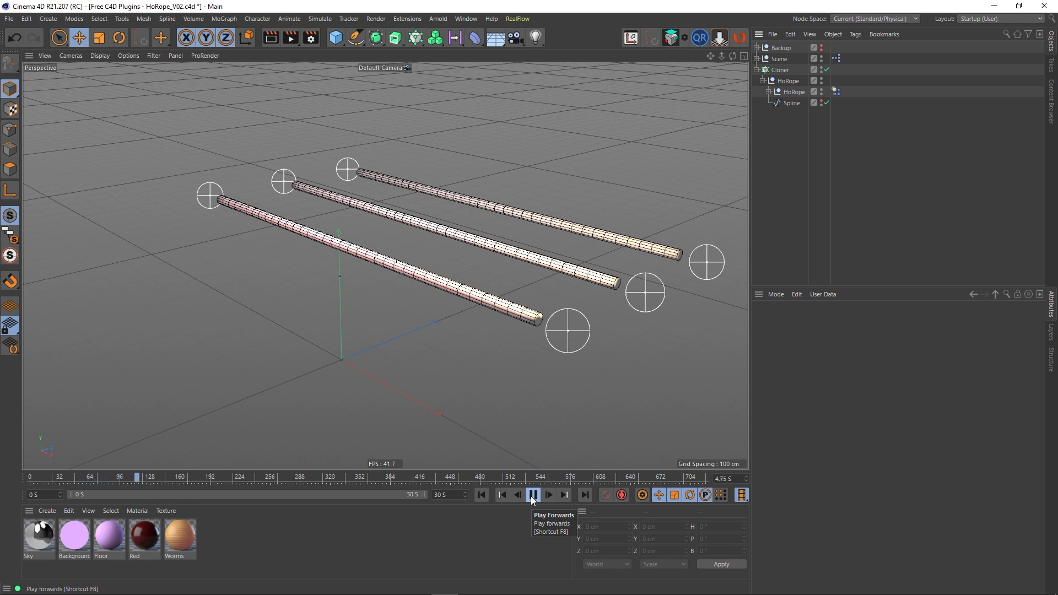
pyautogui.click(533, 496)
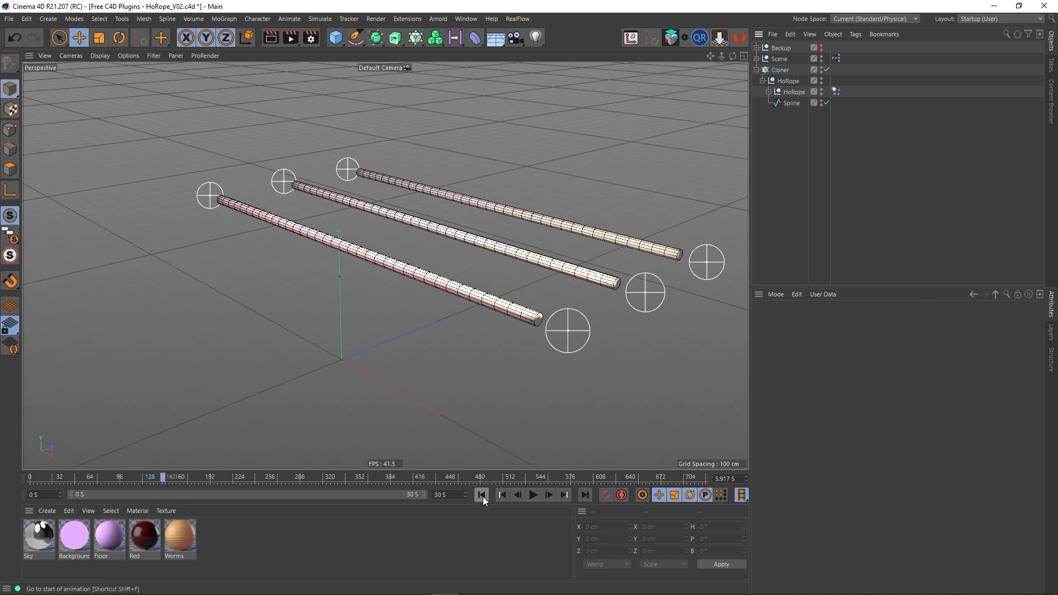
pyautogui.click(482, 495)
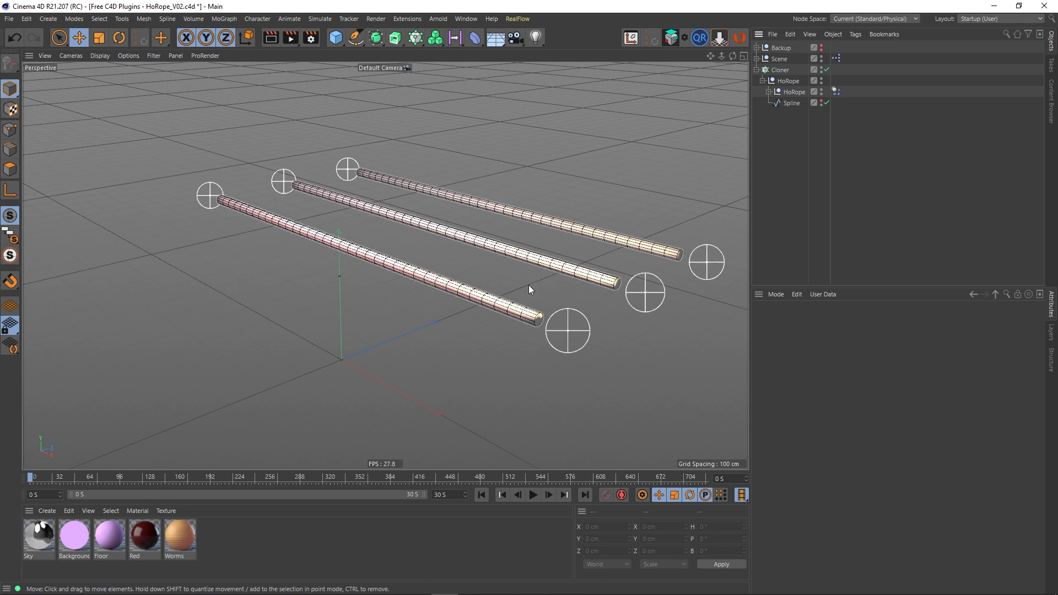
# Examine the HoRope hierarchy inside the Cloner and the trace links of the Sweep's Tracer object
pyautogui.click(781, 71)
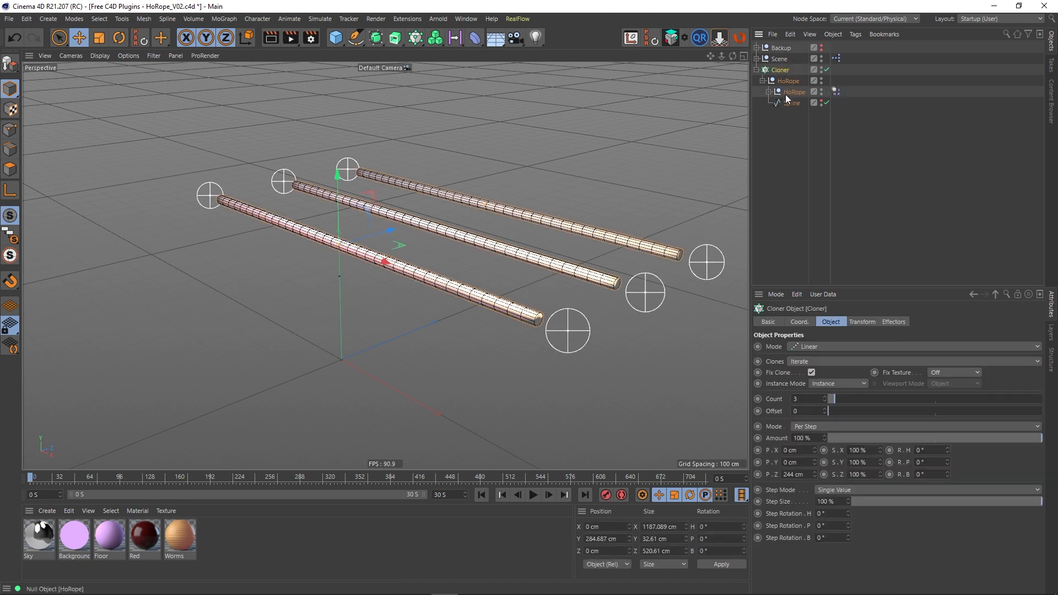
pyautogui.click(769, 92)
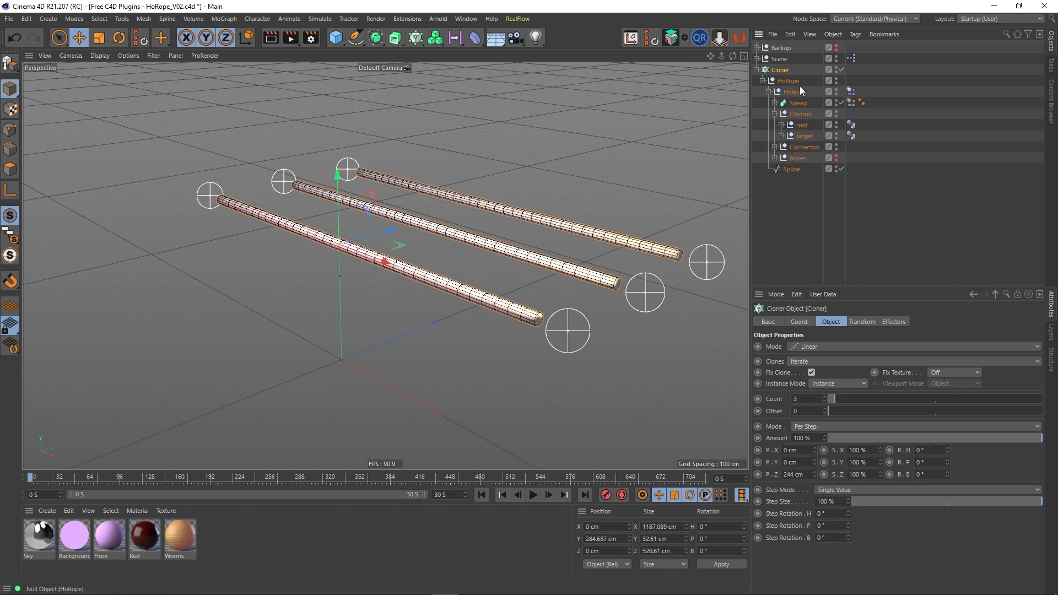
pyautogui.click(766, 92)
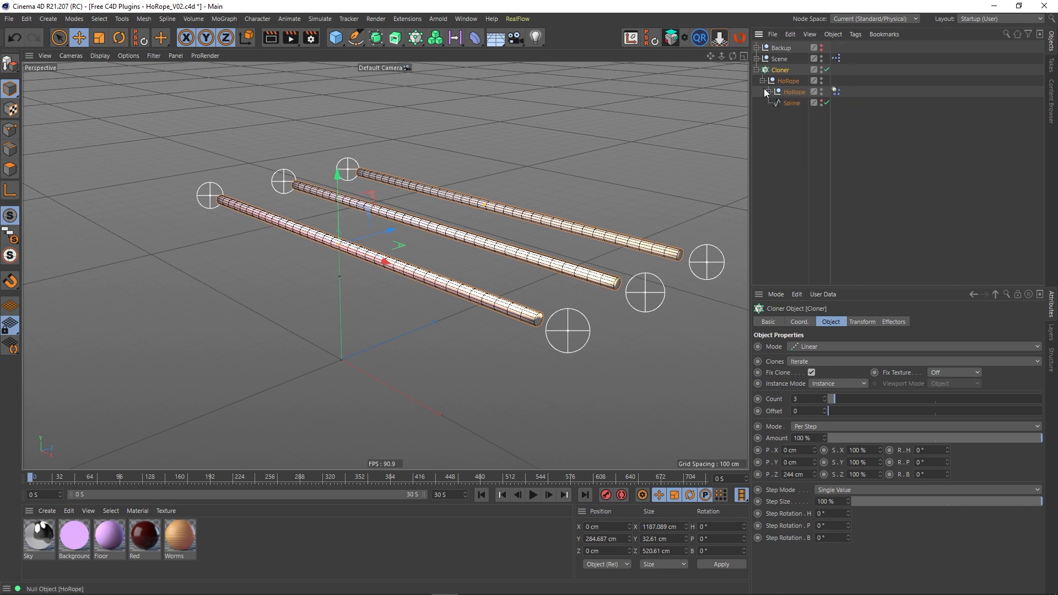
pyautogui.click(763, 81)
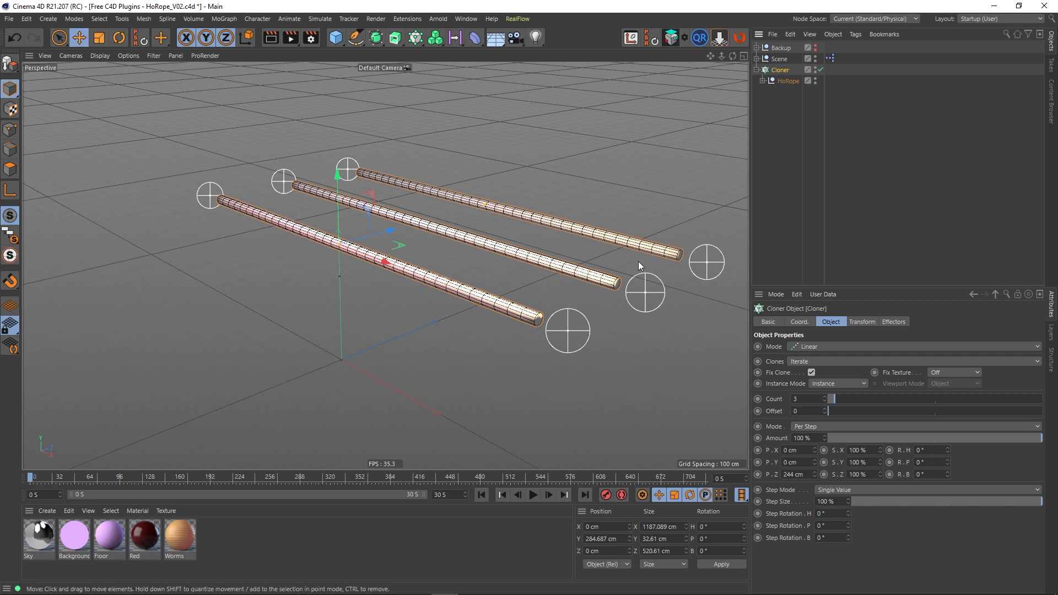
pyautogui.keyDown('alt'); pyautogui.moveTo(534, 266); pyautogui.dragTo(520, 370, button='middle'); pyautogui.keyUp('alt')
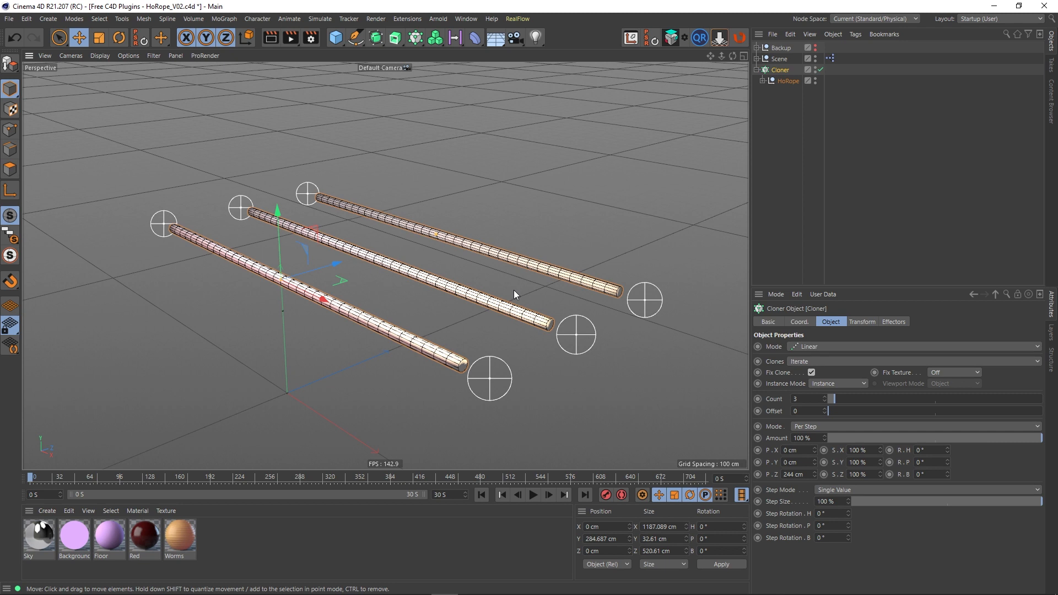
pyautogui.click(762, 80)
pyautogui.click(768, 92)
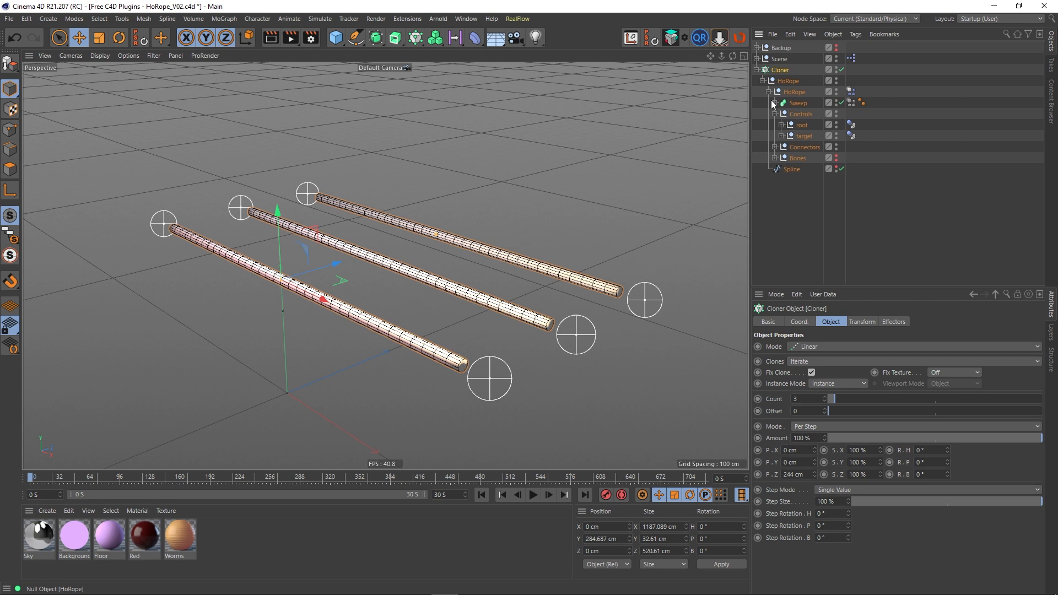
pyautogui.click(805, 126)
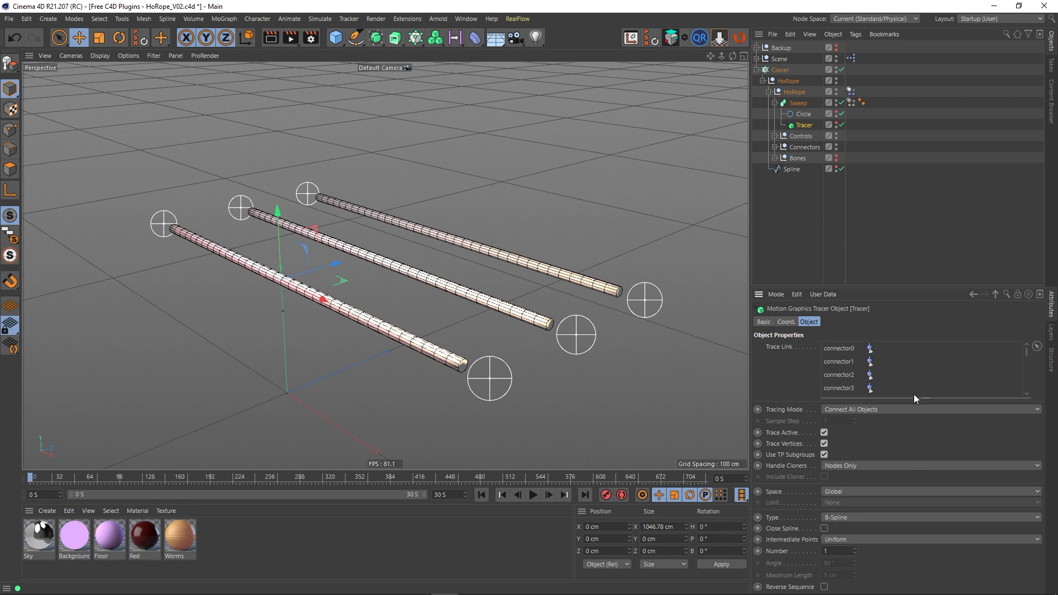
pyautogui.click(774, 103)
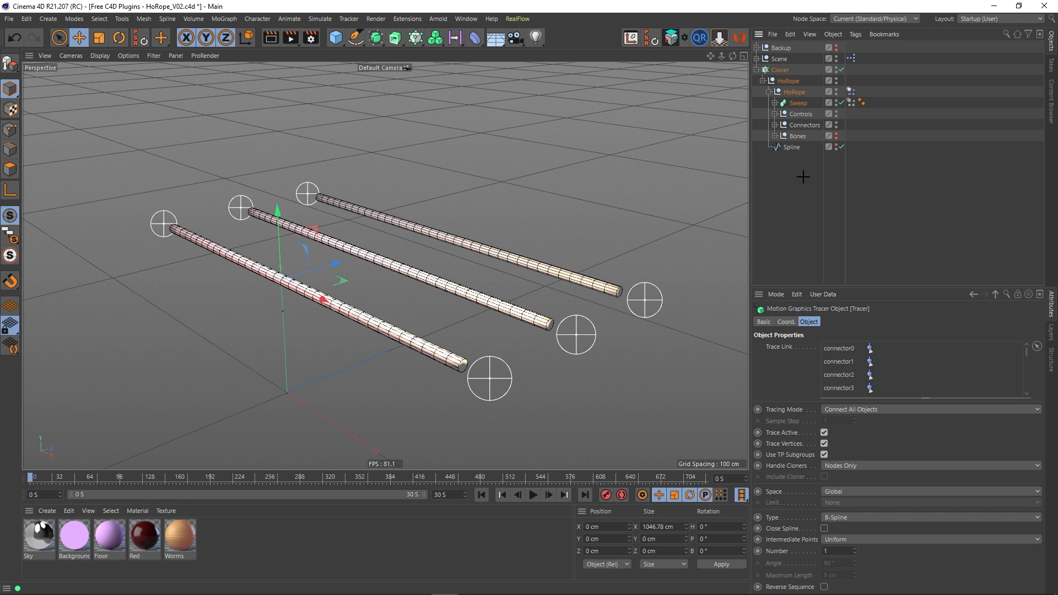
pyautogui.click(803, 207)
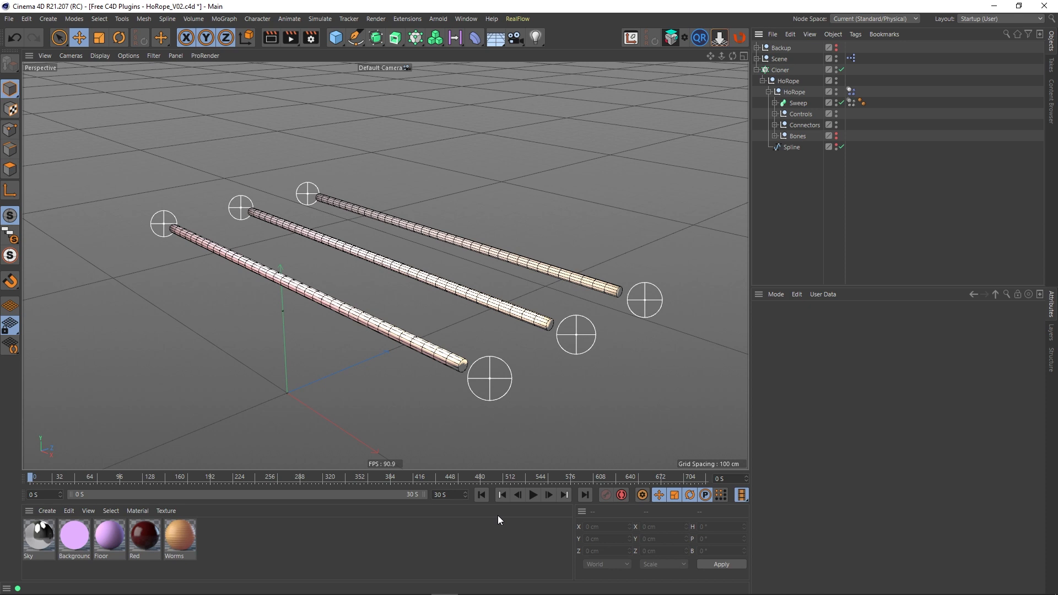
# Make the scene's Floor visible in the viewport and look through the scene's Camera
pyautogui.moveTo(425, 302)
pyautogui.keyDown('alt'); pyautogui.mouseDown(button='middle')
pyautogui.moveTo(425, 280)
pyautogui.moveTo(441, 288)
pyautogui.mouseUp(button='middle'); pyautogui.keyUp('alt')
pyautogui.click(757, 70)
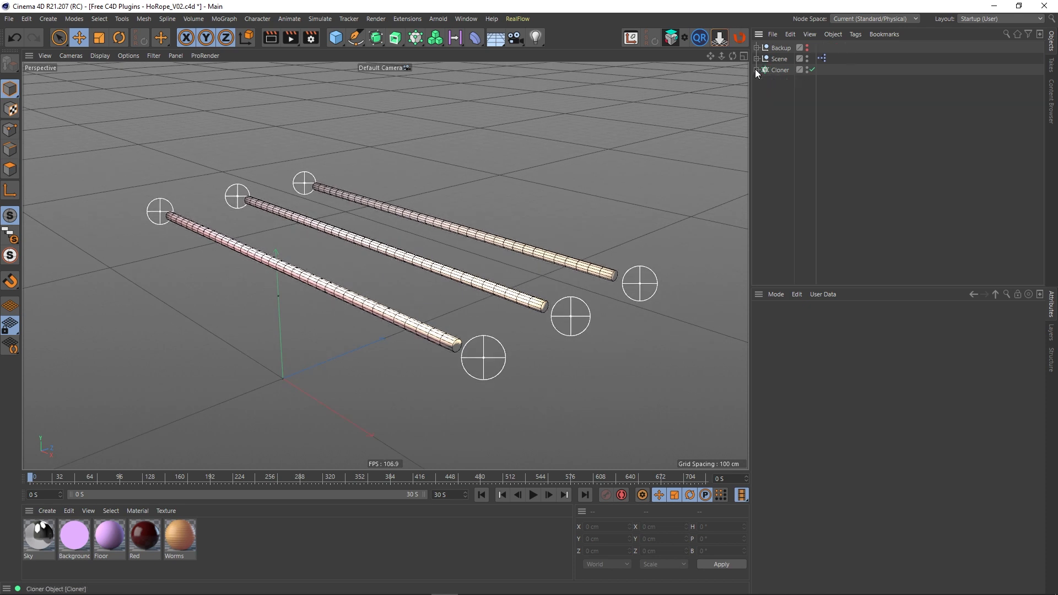
pyautogui.click(756, 59)
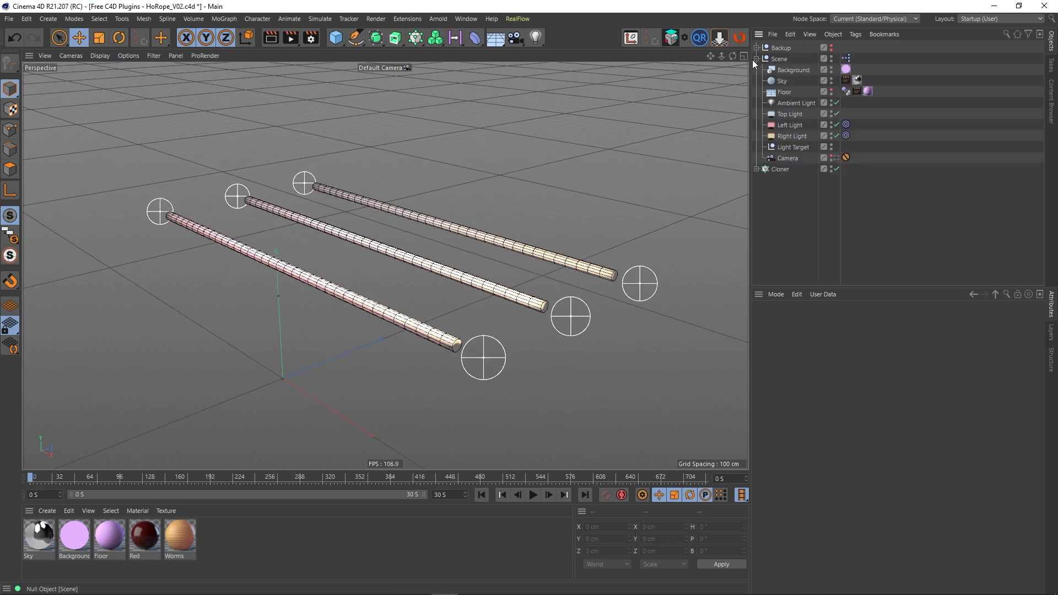
pyautogui.click(831, 89)
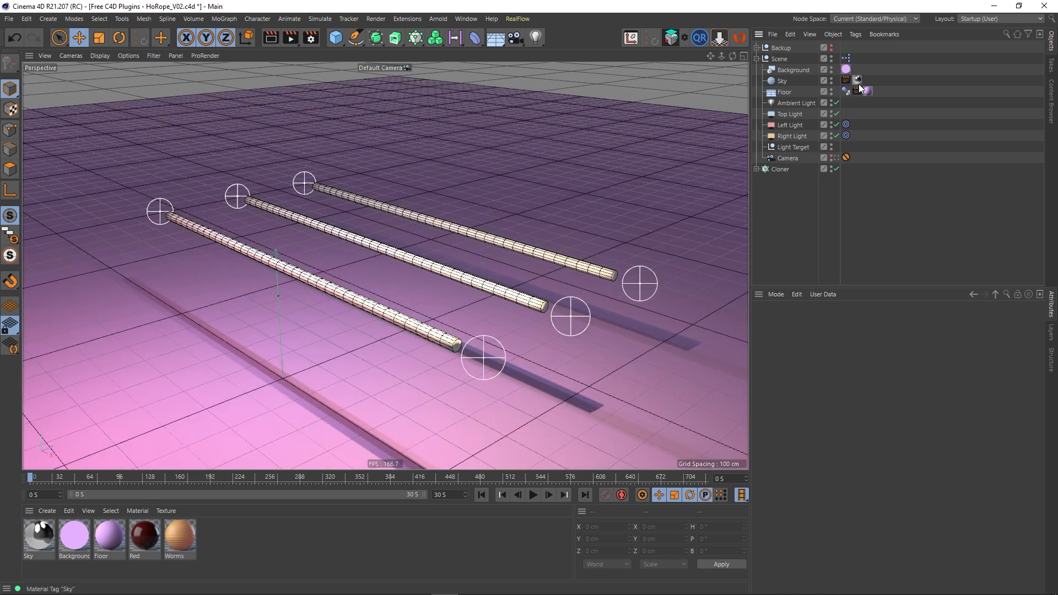
pyautogui.click(836, 158)
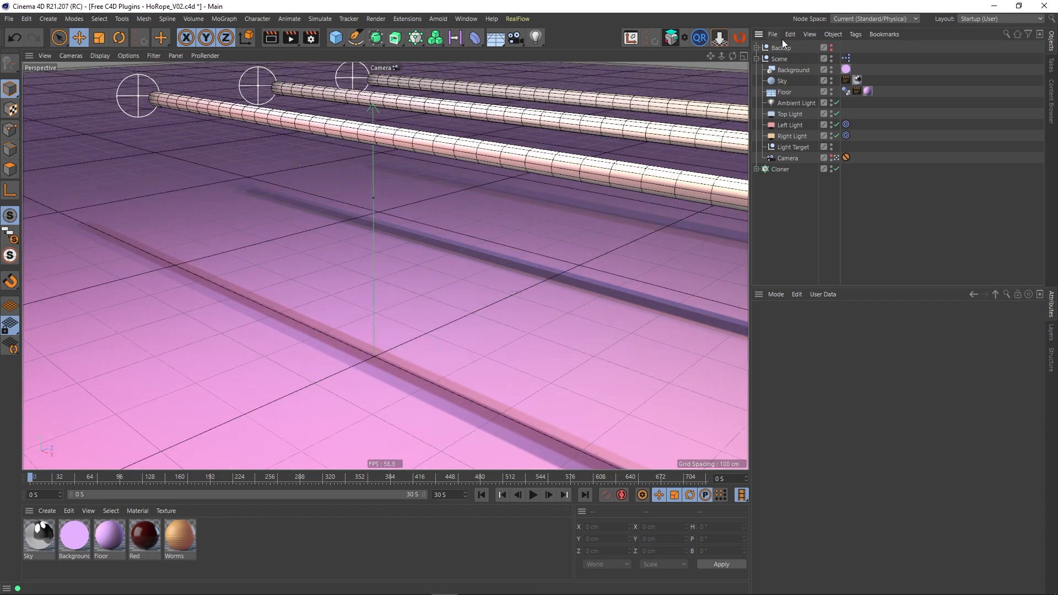
pyautogui.click(757, 58)
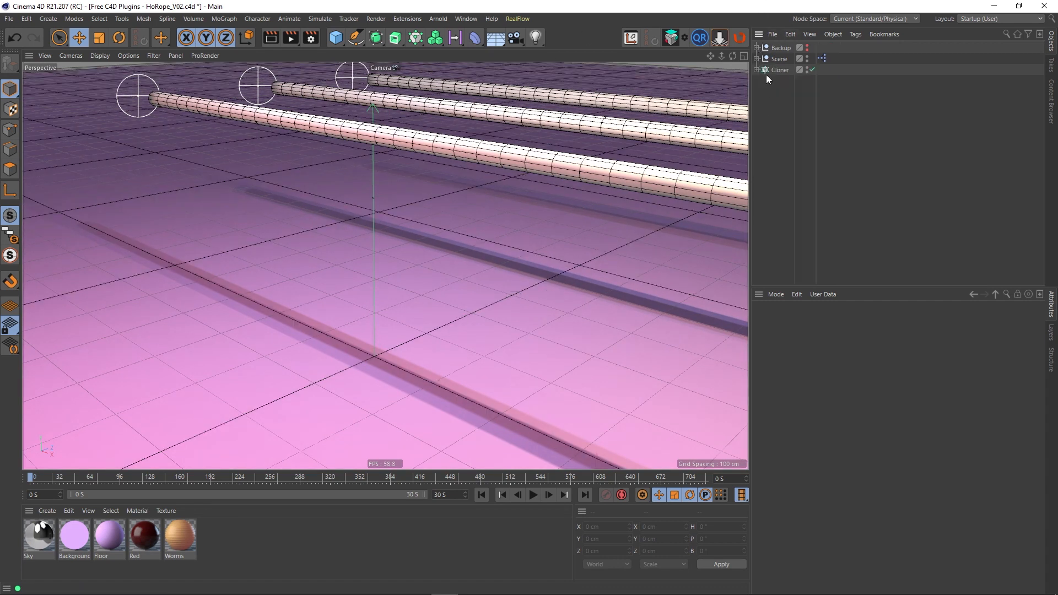
pyautogui.click(756, 70)
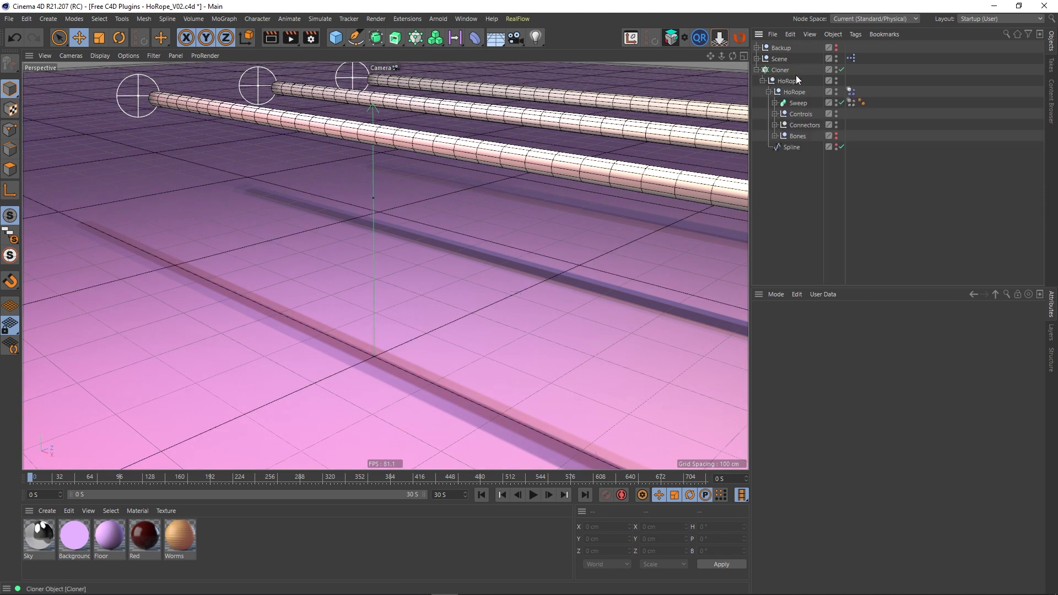
pyautogui.click(762, 80)
pyautogui.click(788, 80)
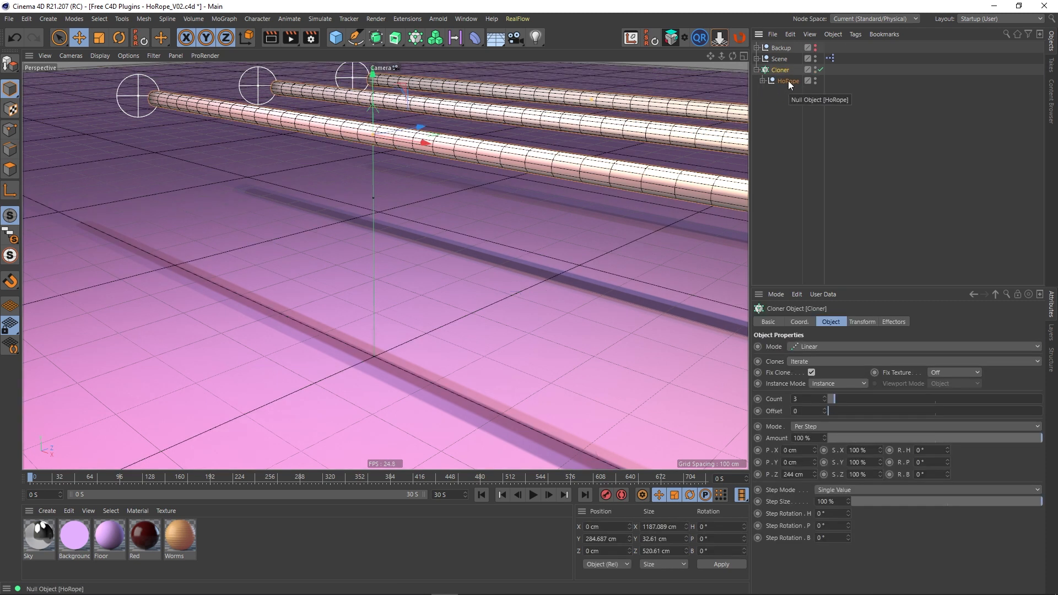
pyautogui.press('Delete')
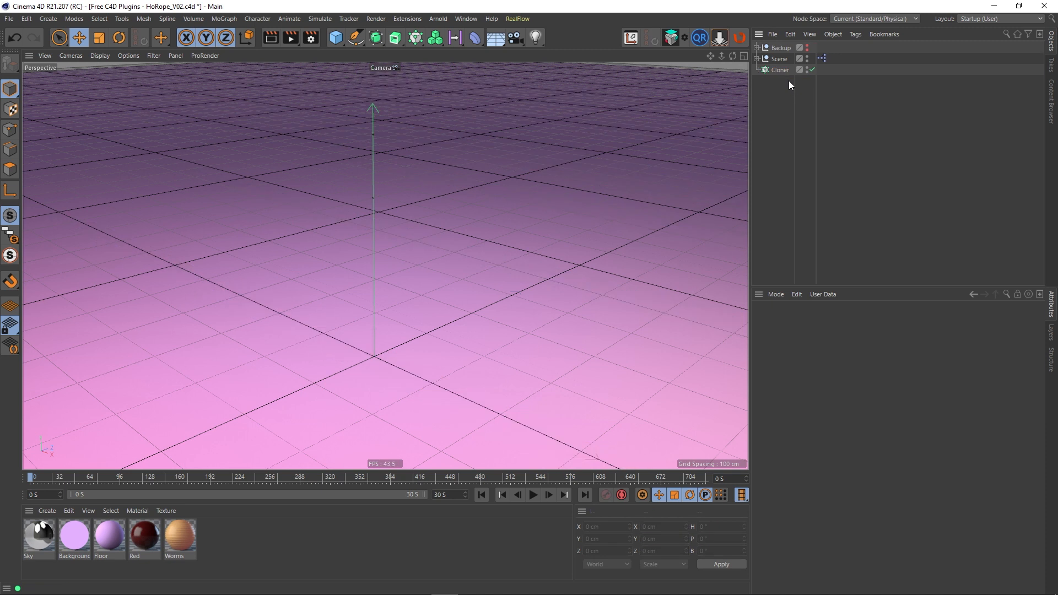
pyautogui.hotkey('ctrl', 'z')
pyautogui.hotkey('ctrl', 'z')
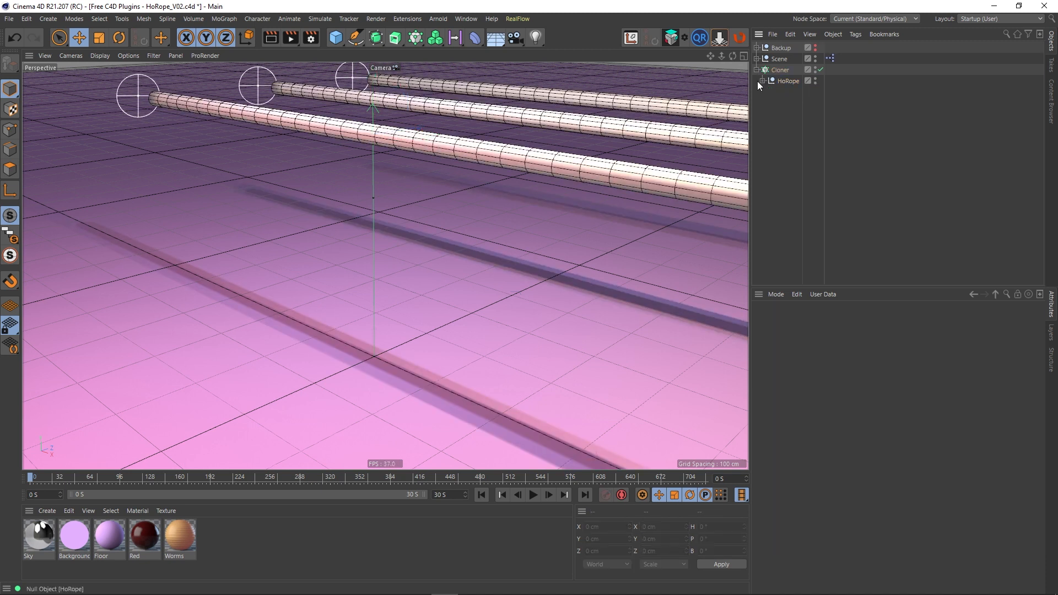
# Move the Spline out of the Cloner to the top level of the hierarchy and delete the HoRope group
pyautogui.click(762, 81)
pyautogui.click(782, 145)
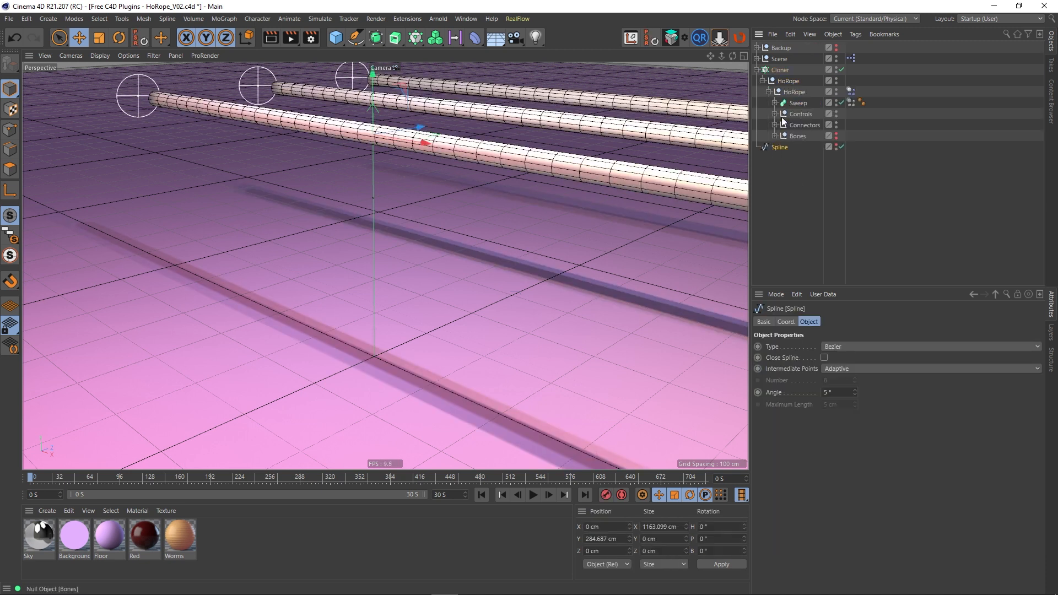
pyautogui.click(762, 80)
pyautogui.click(781, 81)
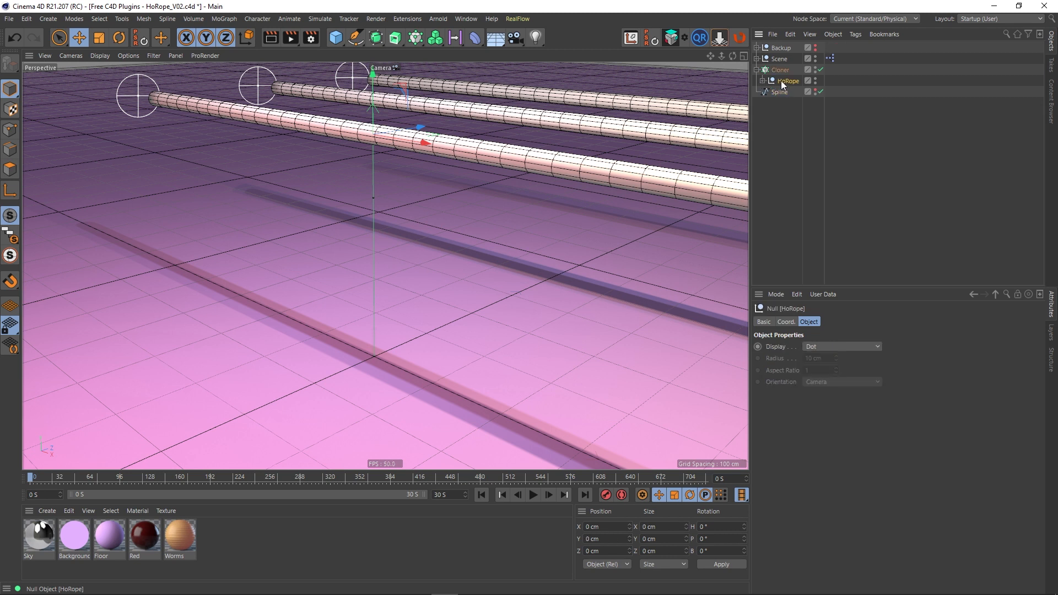
pyautogui.press('Delete')
pyautogui.click(778, 81)
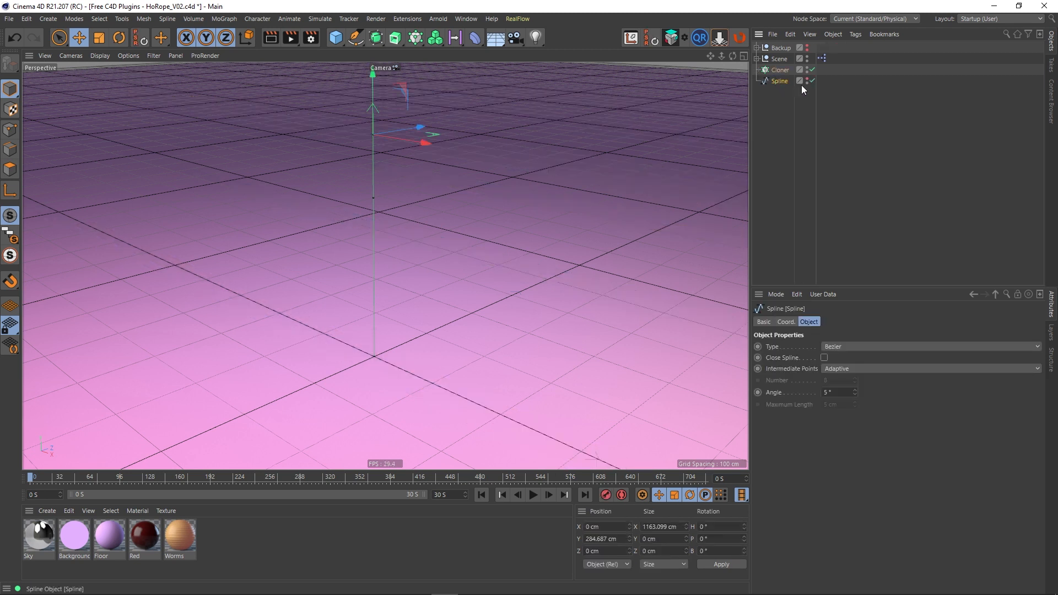
# Make the Spline visible in the viewport and scale it along X to a length of about 674 cm
pyautogui.click(806, 78)
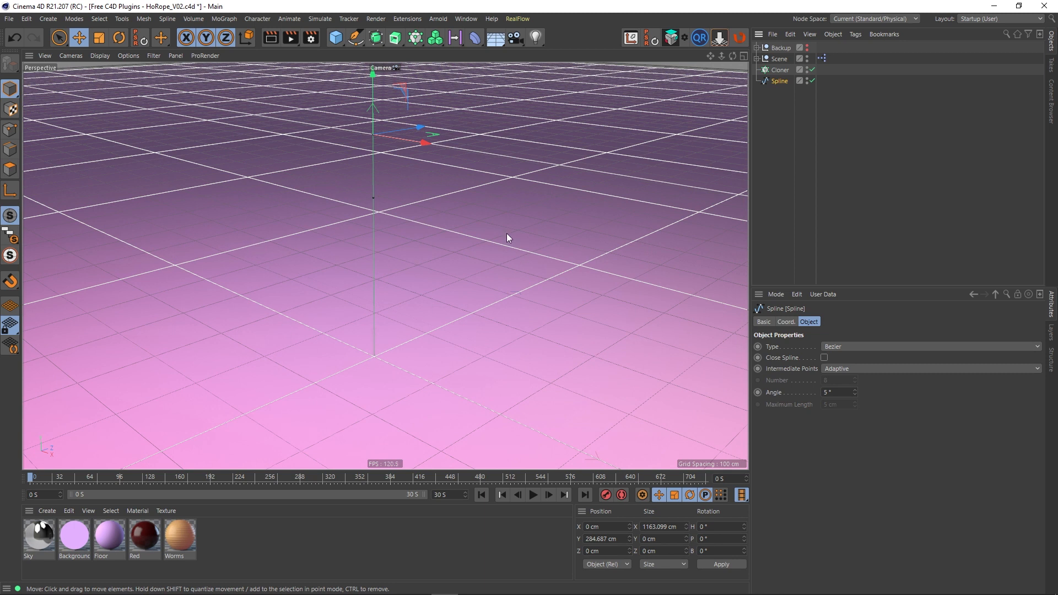
pyautogui.click(100, 37)
pyautogui.moveTo(427, 141); pyautogui.dragTo(402, 143)
pyautogui.click(73, 39)
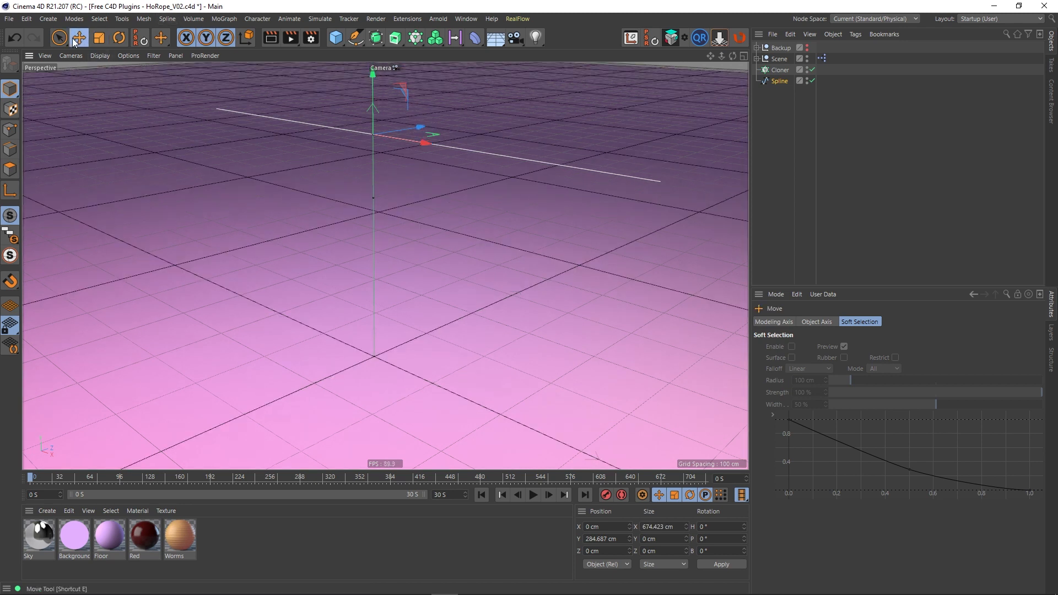
# Nest the Spline inside the Cloner and place the Cloner on the floor at about -199 cm in Z
pyautogui.moveTo(777, 83); pyautogui.dragTo(776, 69)
pyautogui.click(776, 68)
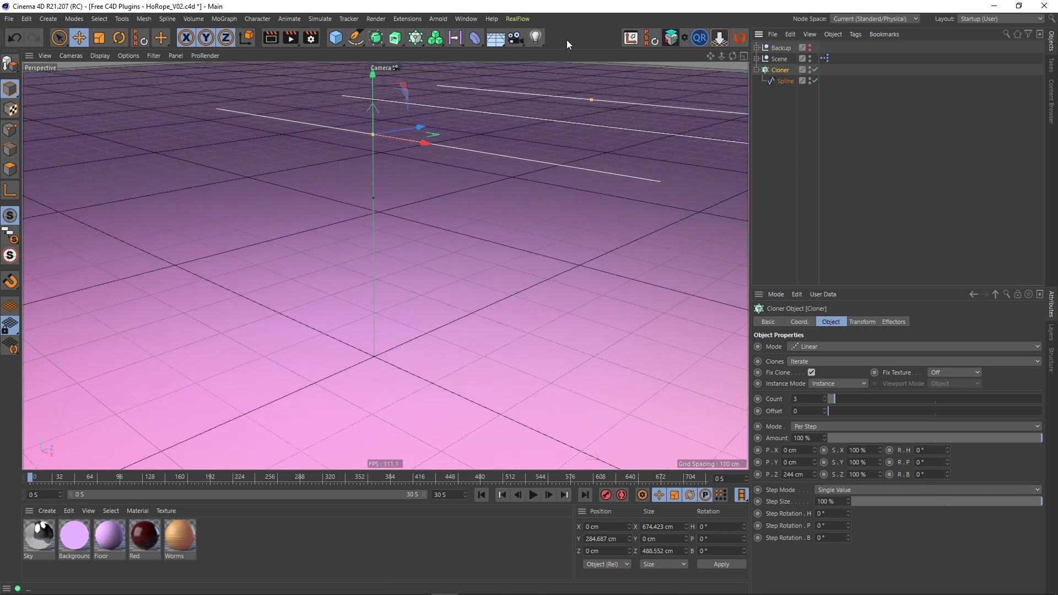
pyautogui.click(717, 46)
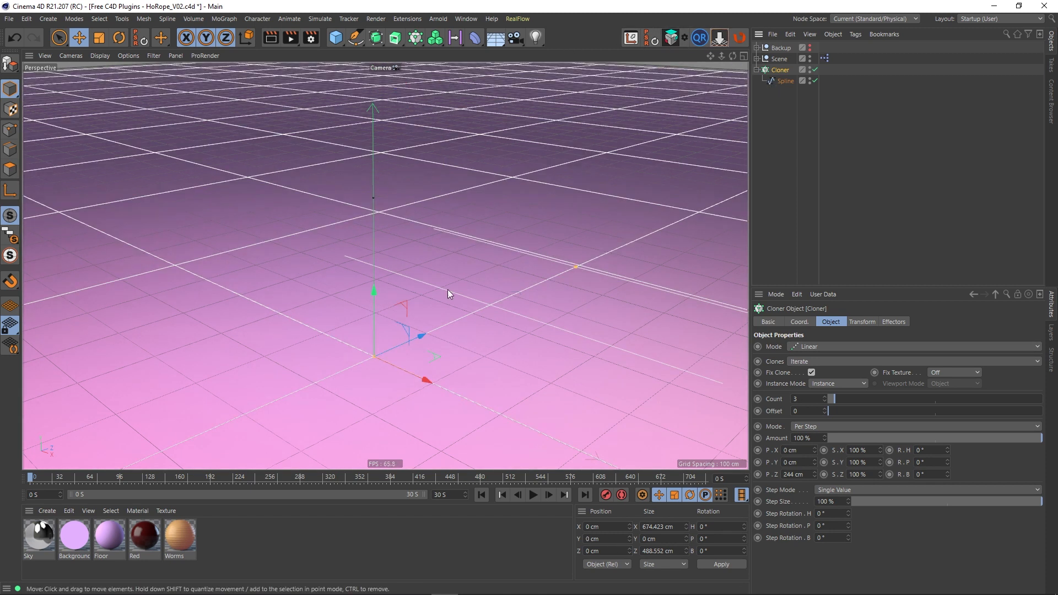
pyautogui.moveTo(421, 339); pyautogui.dragTo(300, 386)
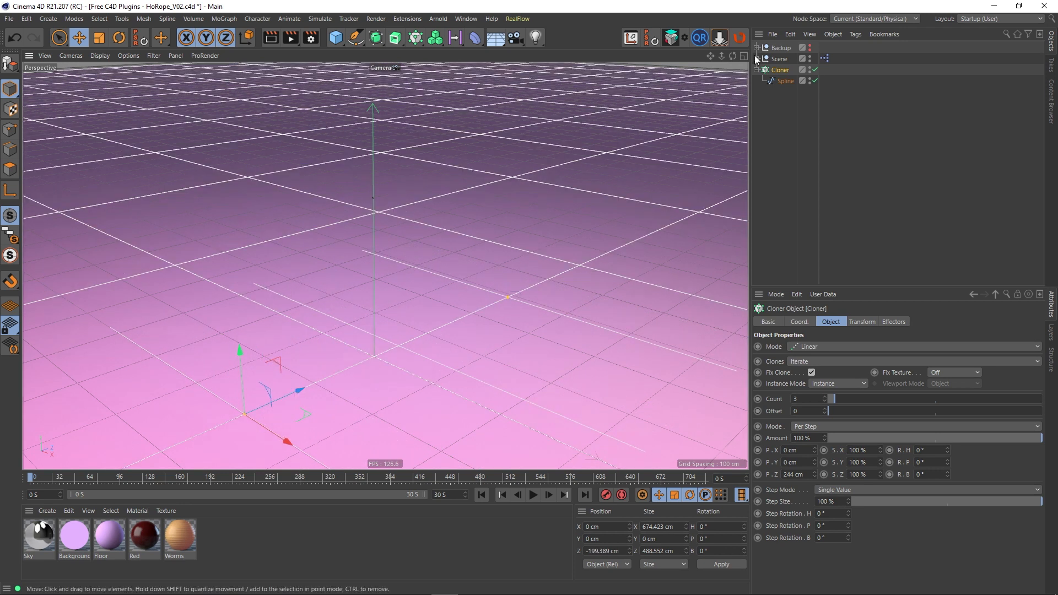
# Add a HoRope object to the Spline inside the Cloner
pyautogui.click(783, 81)
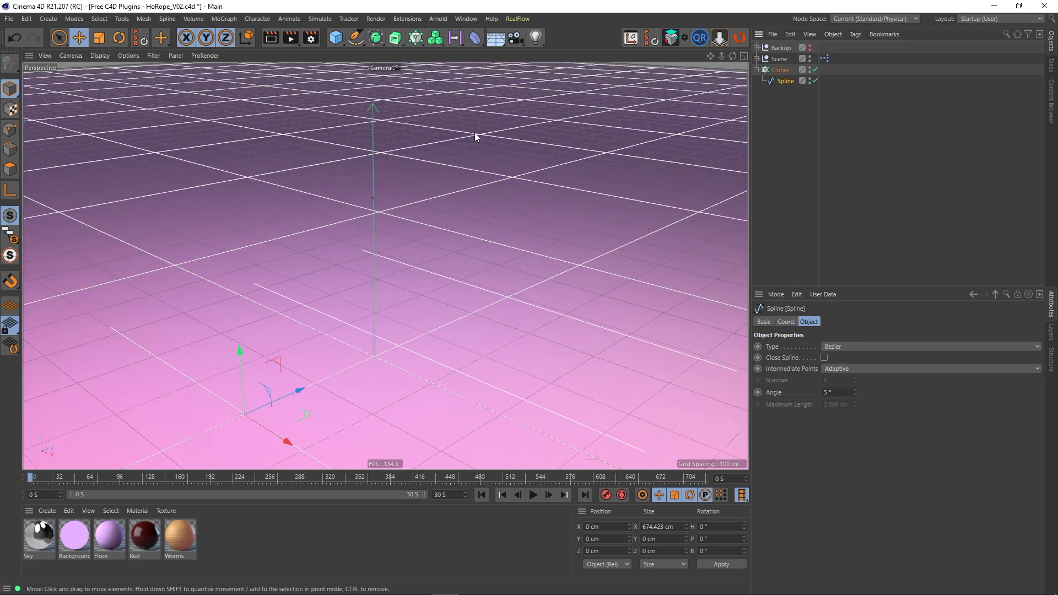
pyautogui.click(403, 19)
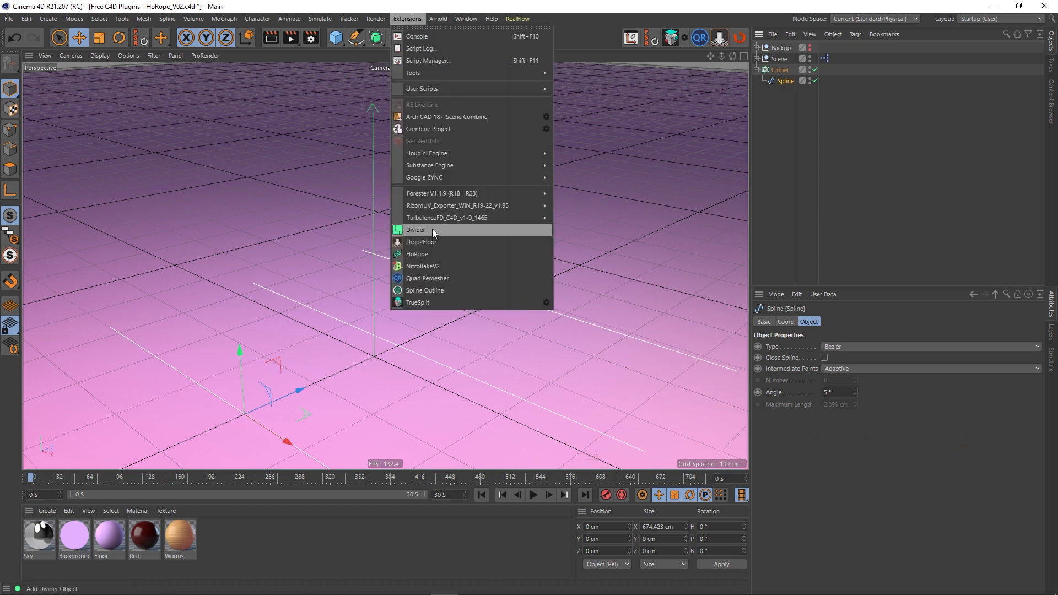
pyautogui.click(421, 253)
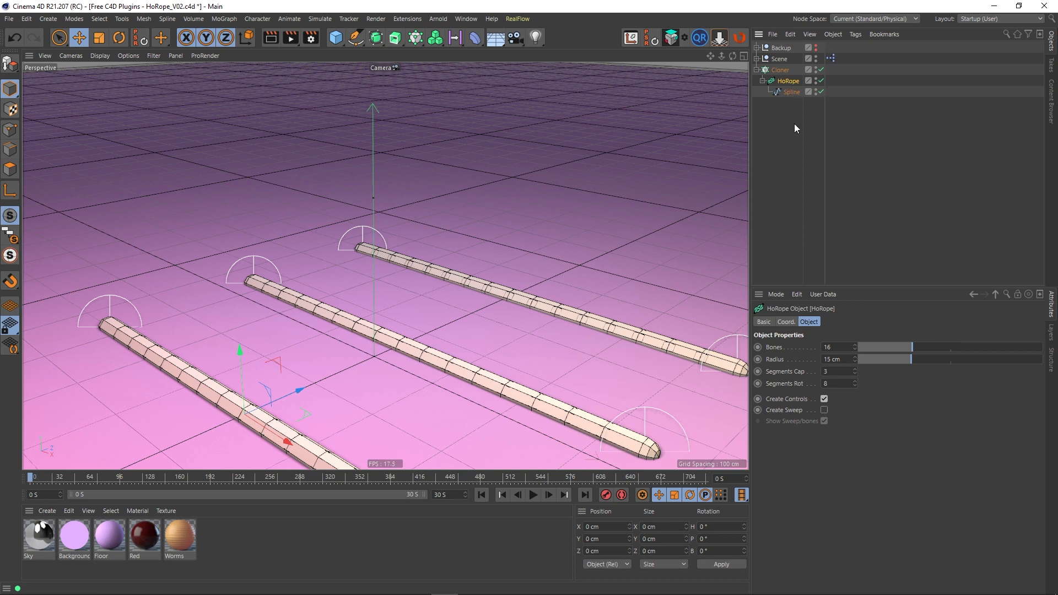
# Set the HoRope to 20 bones and an 8 cm radius, disable Create Controls and enable Create Sweep
pyautogui.moveTo(908, 350); pyautogui.dragTo(892, 368)
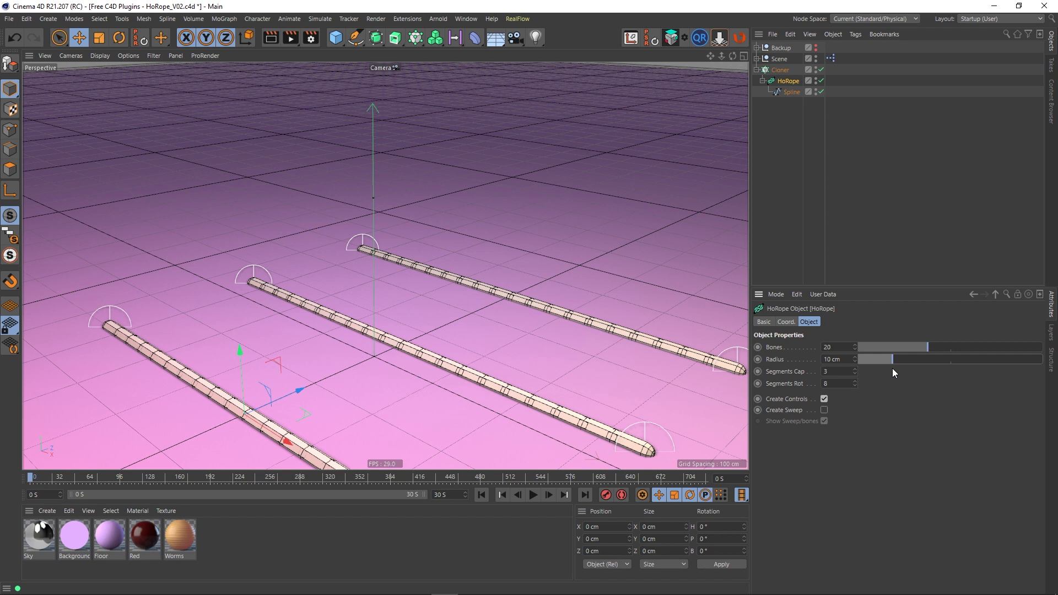
pyautogui.click(823, 398)
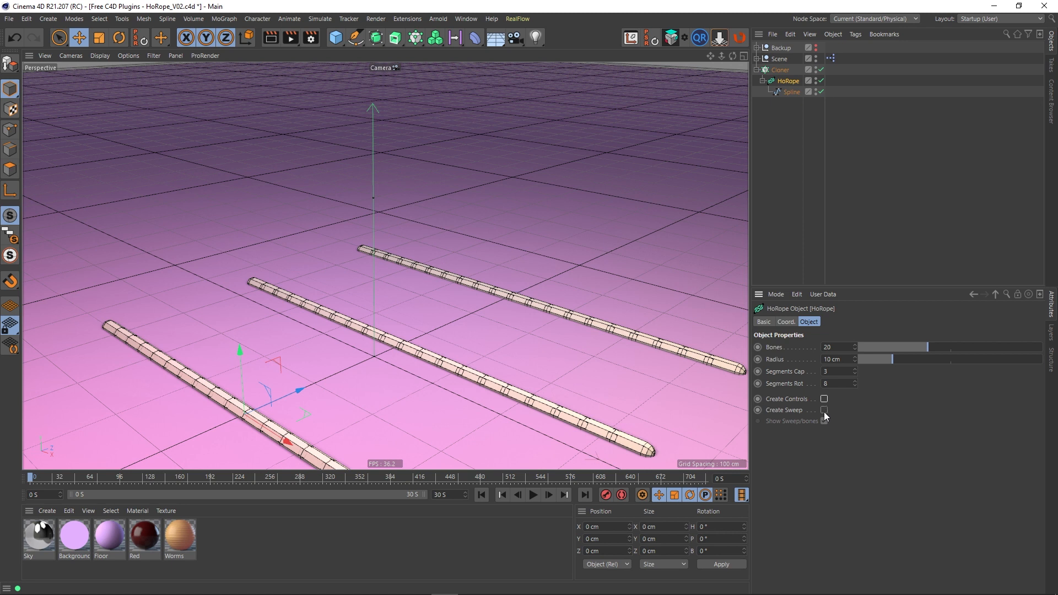
pyautogui.click(824, 410)
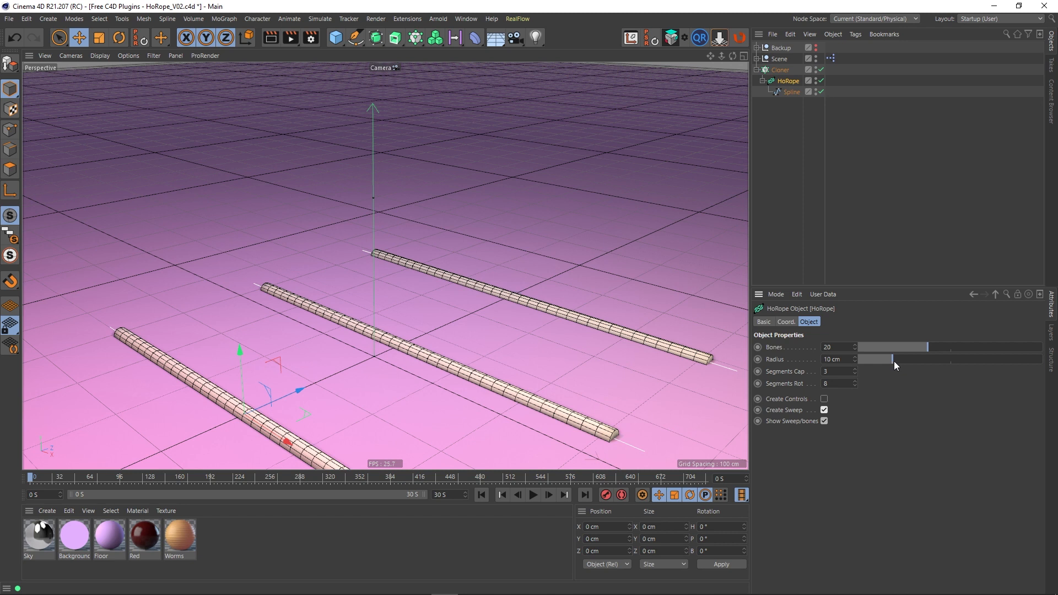
pyautogui.moveTo(892, 361); pyautogui.dragTo(885, 363)
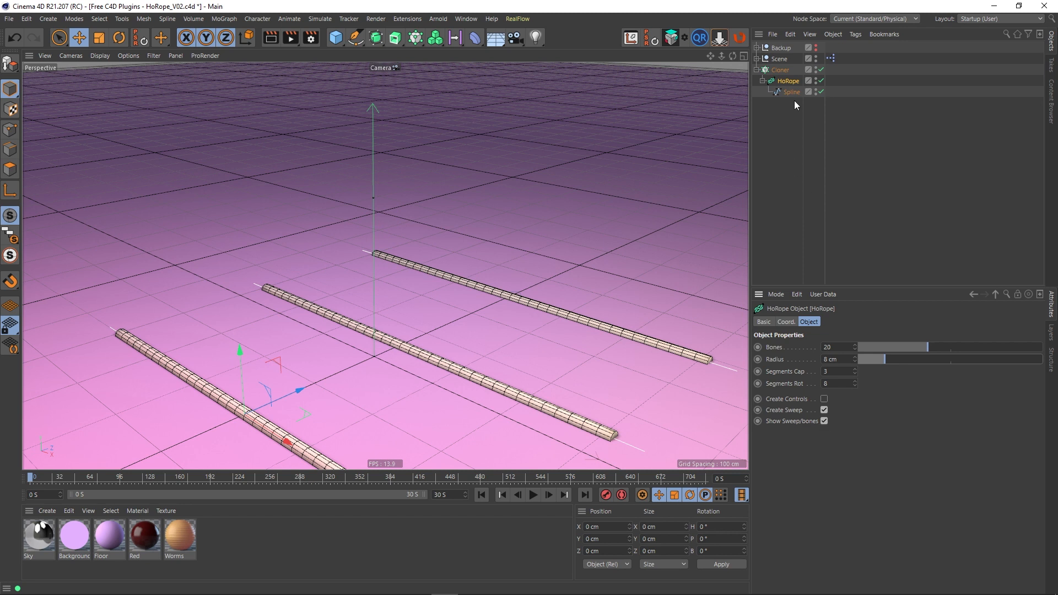
# Set the Cloner to 4 clones spaced 103 cm apart in Z and shift it along Z toward the scene's centre
pyautogui.click(793, 71)
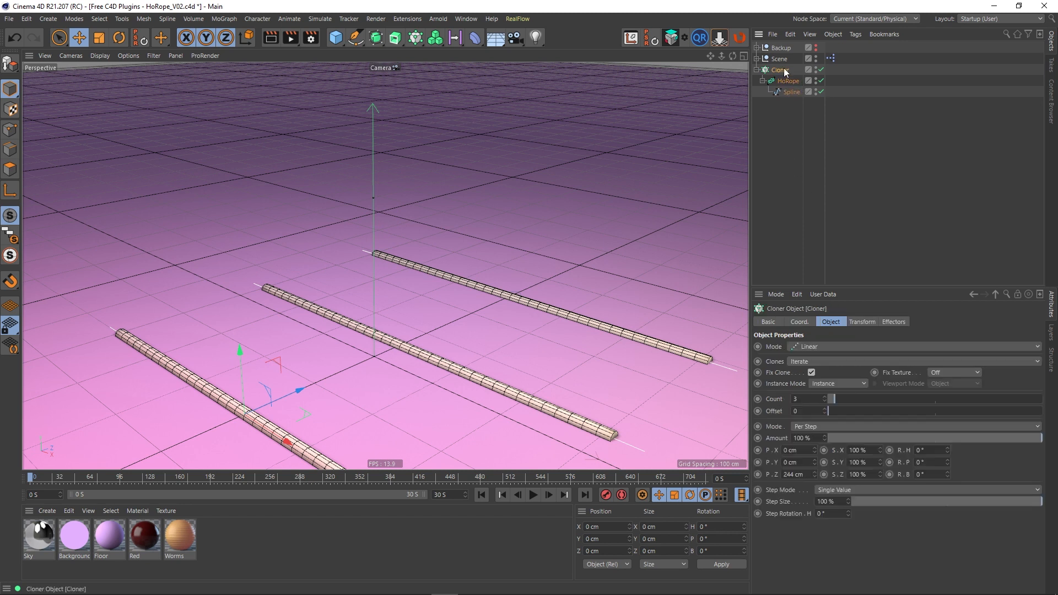
pyautogui.moveTo(816, 473)
pyautogui.mouseDown()
pyautogui.moveTo(816, 501)
pyautogui.moveTo(816, 478)
pyautogui.mouseUp()
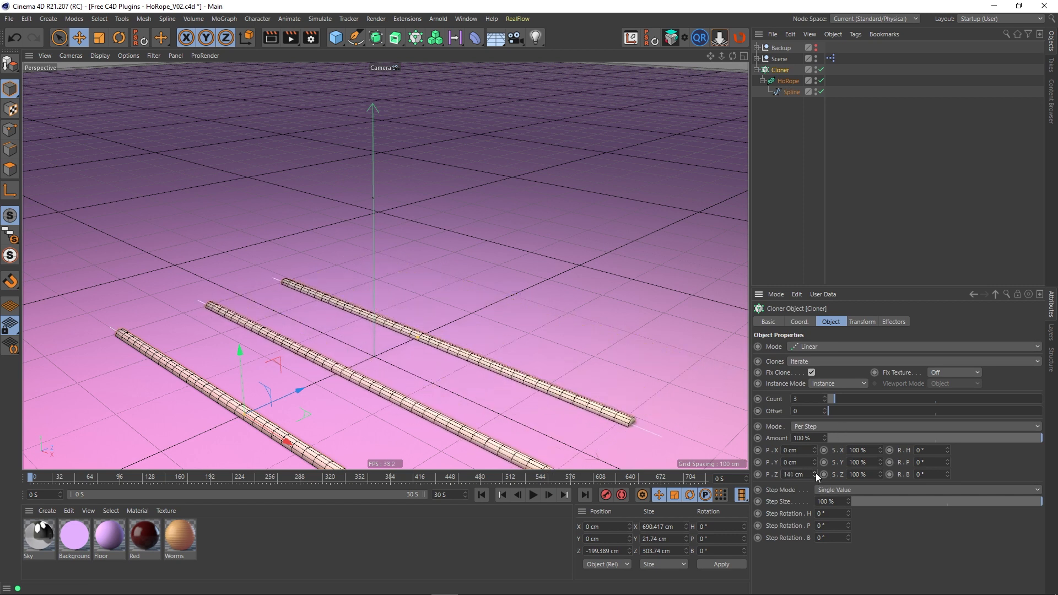
pyautogui.click(825, 396)
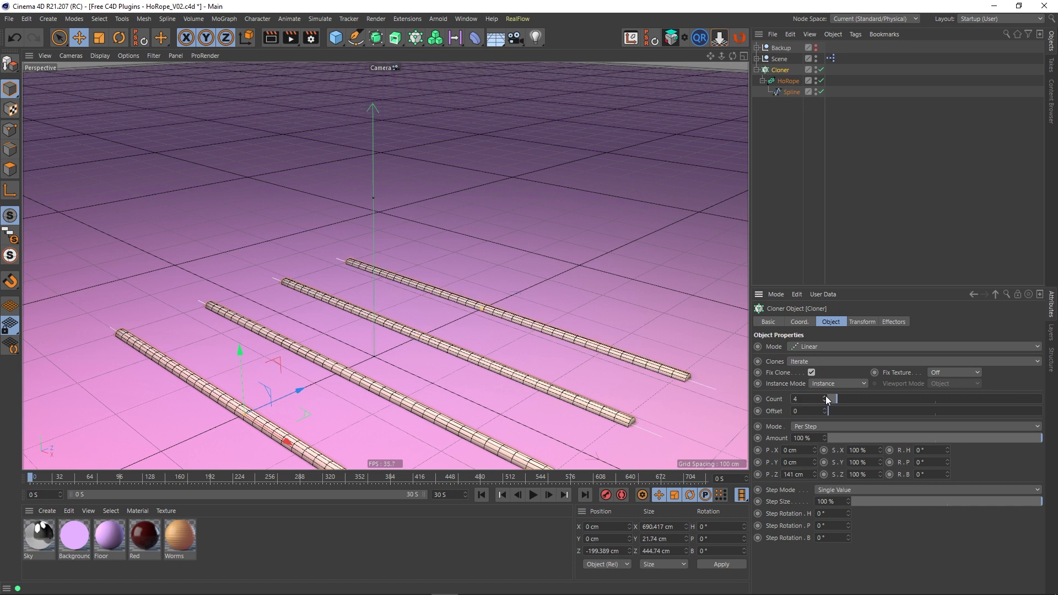
pyautogui.moveTo(276, 391); pyautogui.dragTo(304, 401)
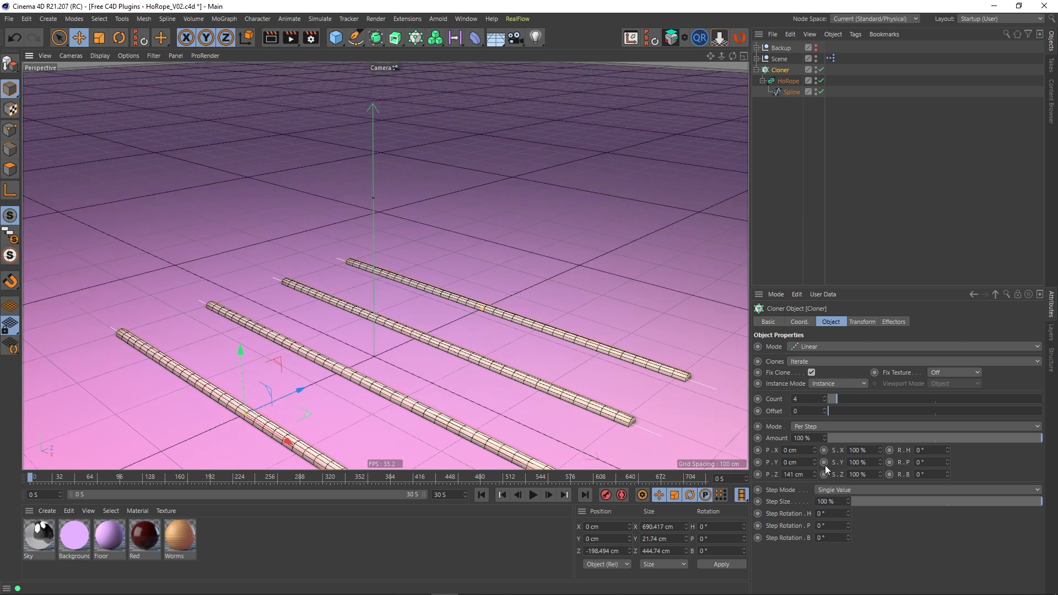
pyautogui.moveTo(815, 473); pyautogui.dragTo(793, 473)
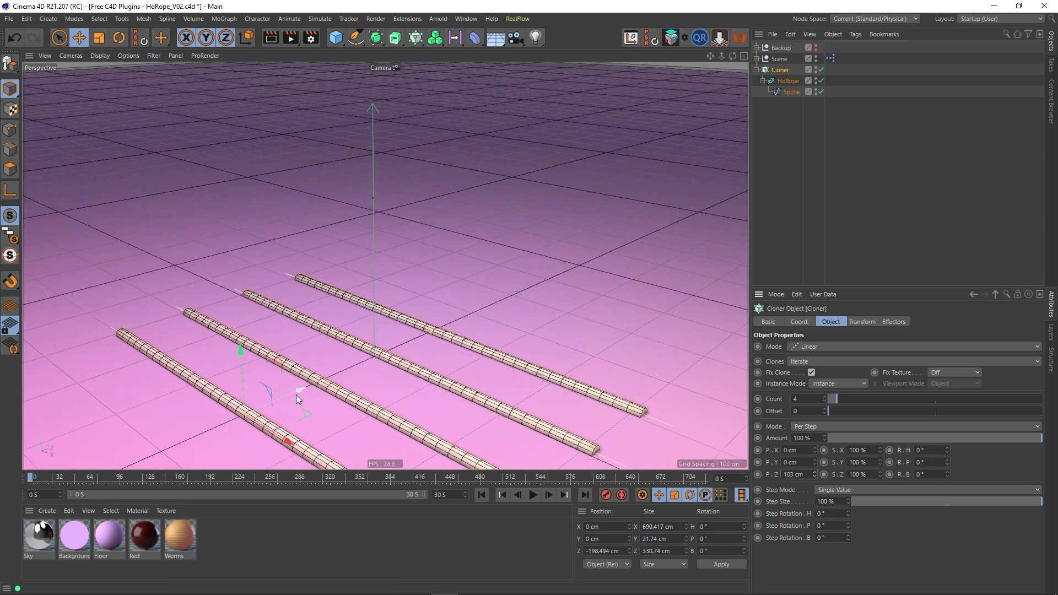
pyautogui.moveTo(297, 393); pyautogui.dragTo(340, 391)
# Add a Sphere primitive at the scene's origin as a separate object outside the Cloner
pyautogui.click(797, 149)
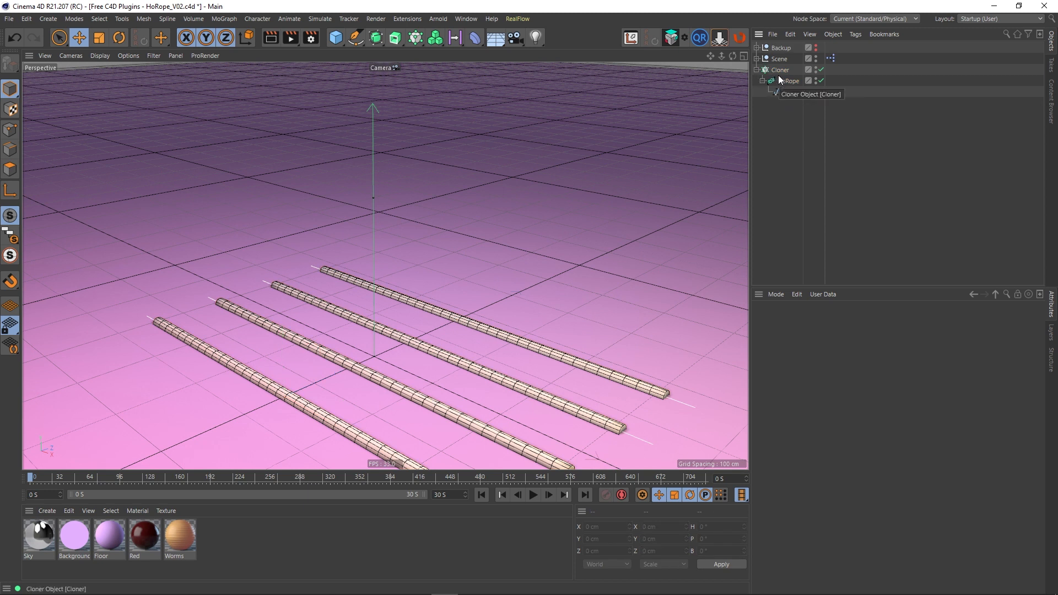
pyautogui.moveTo(338, 38); pyautogui.dragTo(401, 93)
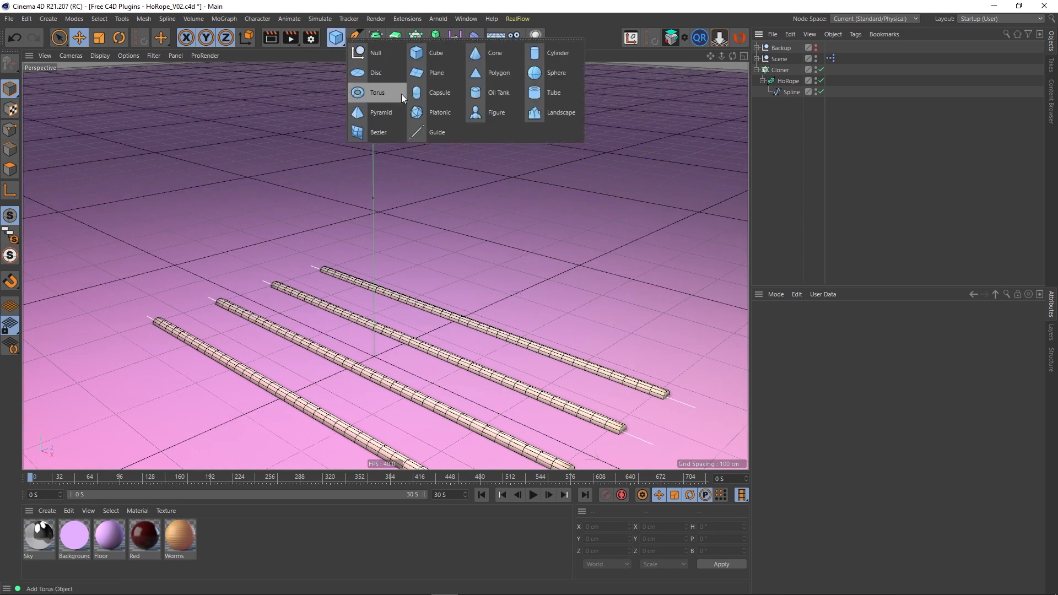
pyautogui.click(551, 72)
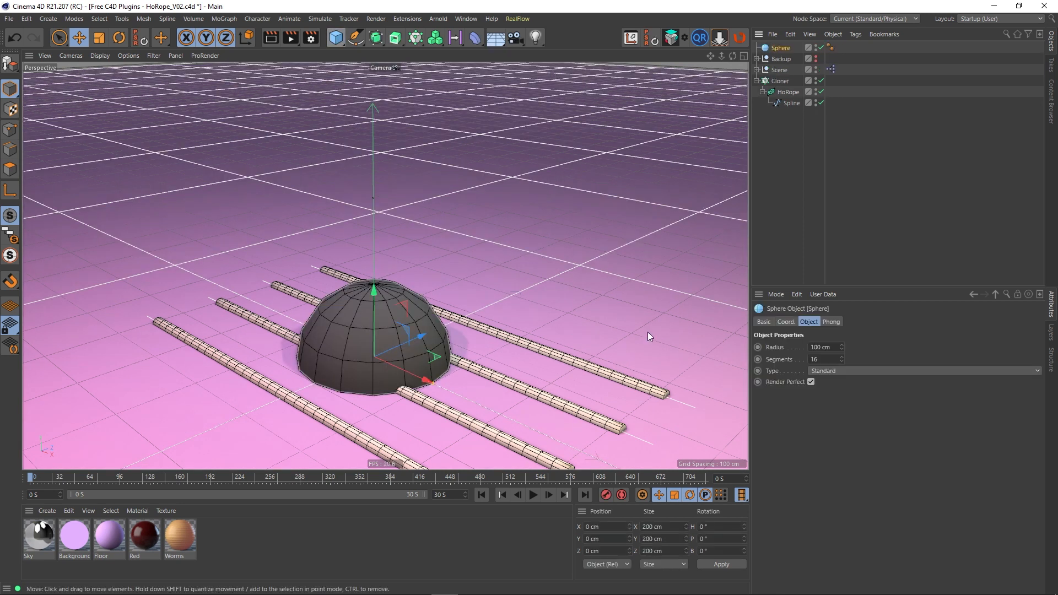
# Raise the sphere along Y to about 181 cm and render the view to preview its surface
pyautogui.moveTo(374, 292); pyautogui.dragTo(364, 183)
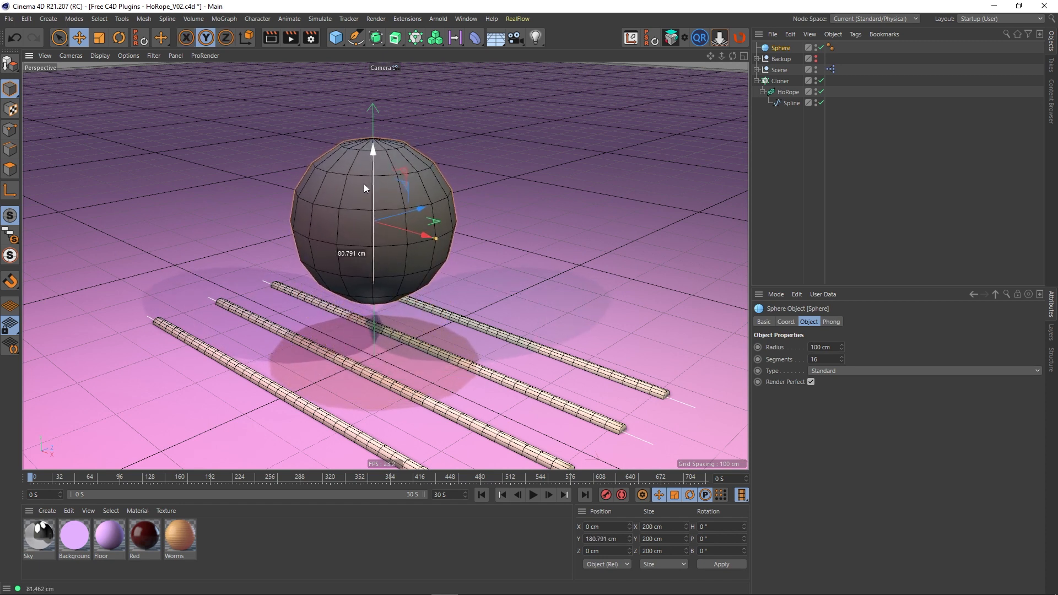
pyautogui.click(839, 372)
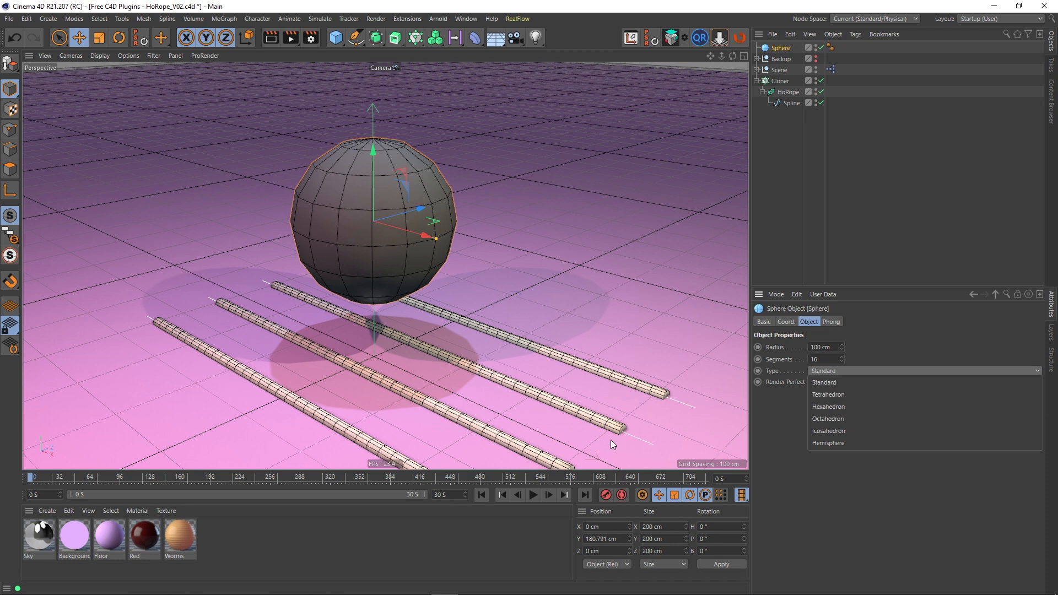
pyautogui.click(811, 511)
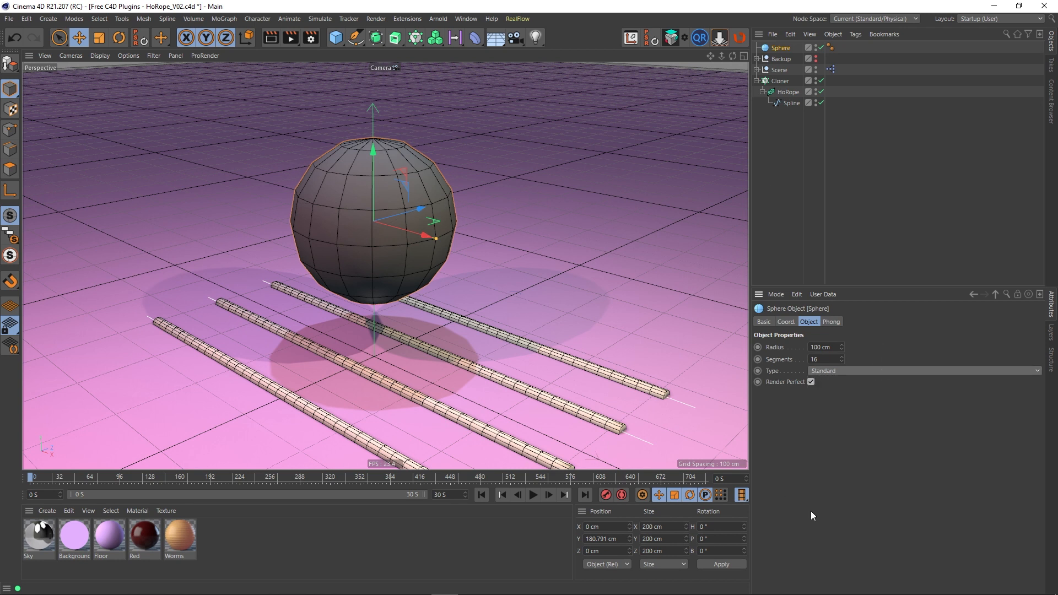
pyautogui.click(270, 38)
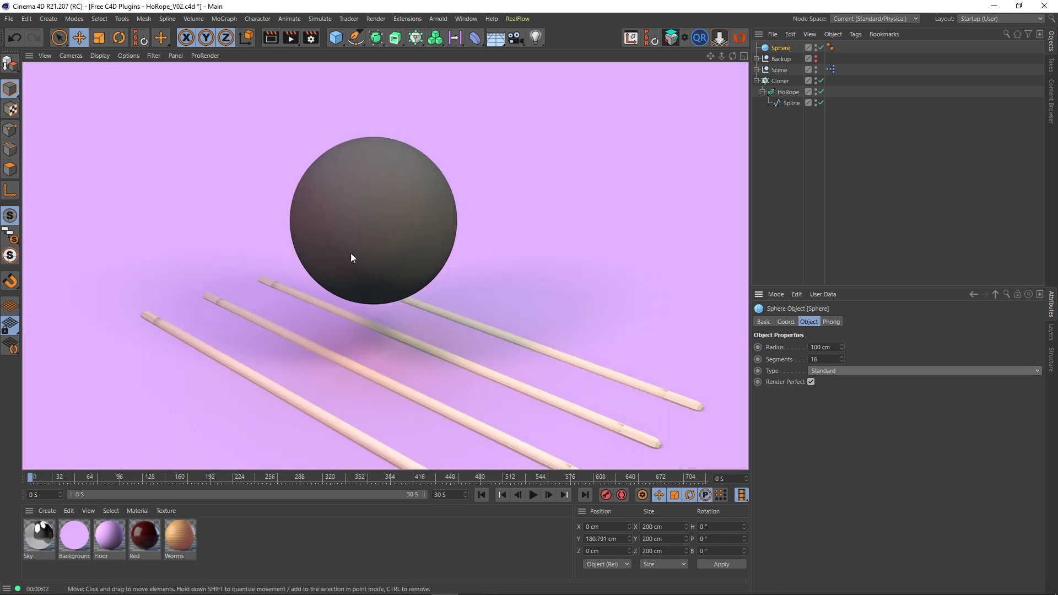
pyautogui.click(350, 256)
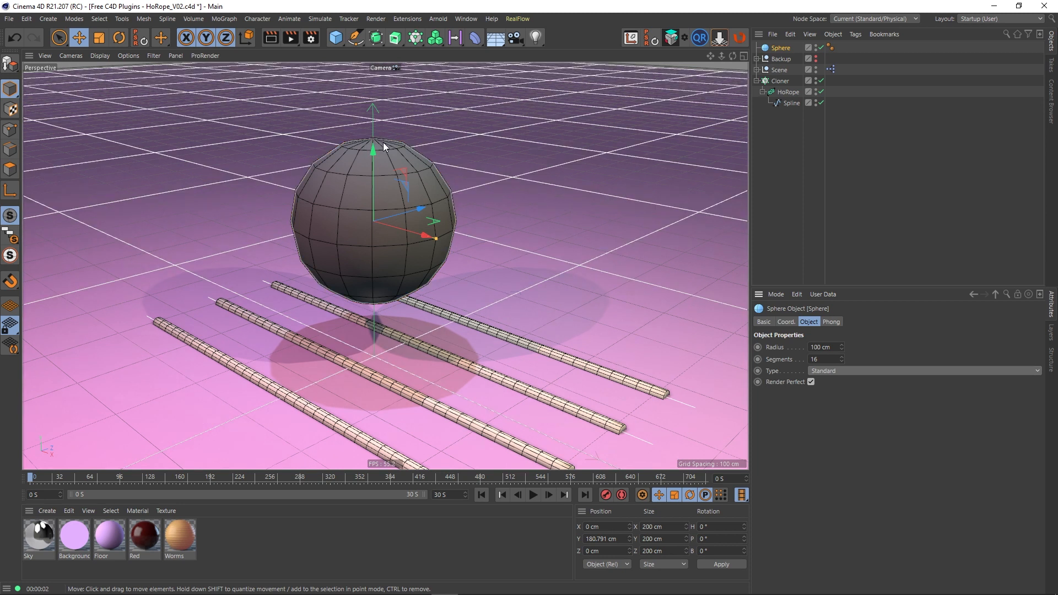
# Set the sphere's type to Hexahedron with 25 segments and move it directly above the Cloner in the object hierarchy
pyautogui.click(840, 369)
pyautogui.click(824, 405)
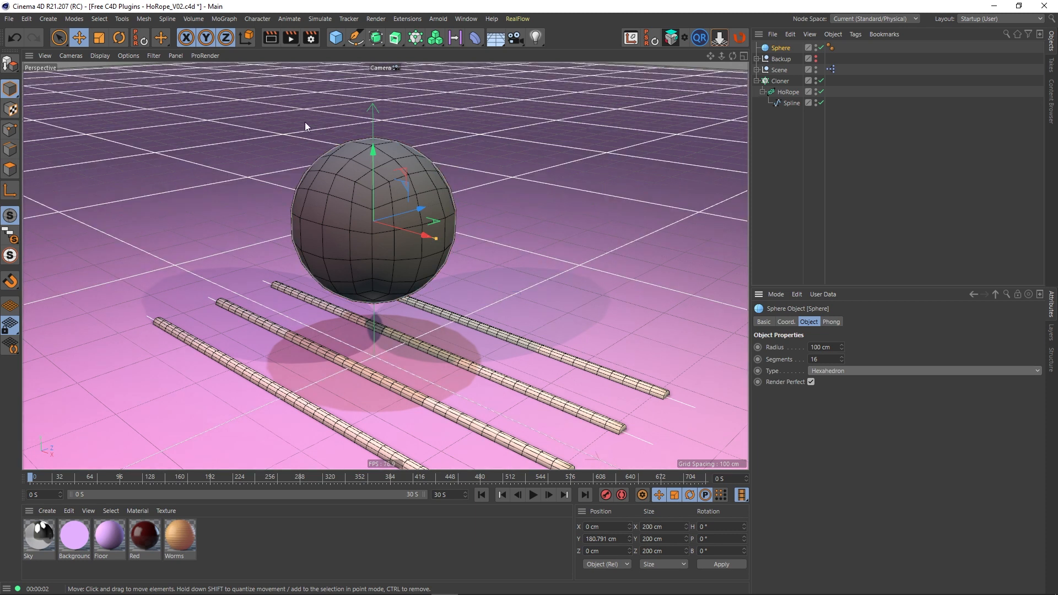
pyautogui.click(827, 361)
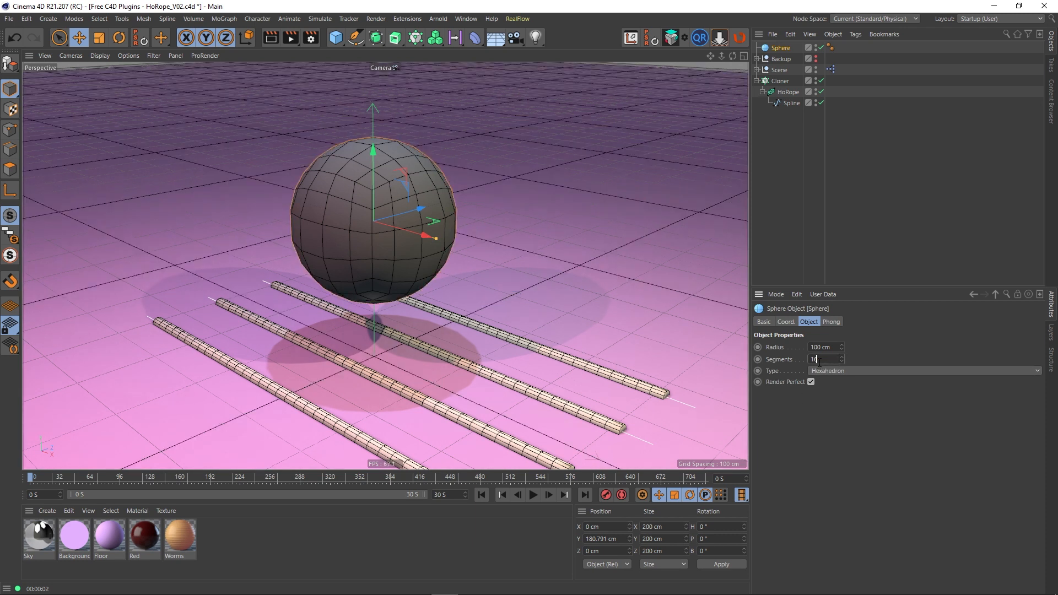
pyautogui.moveTo(821, 361); pyautogui.dragTo(776, 365)
pyautogui.write('20')
pyautogui.press('Return')
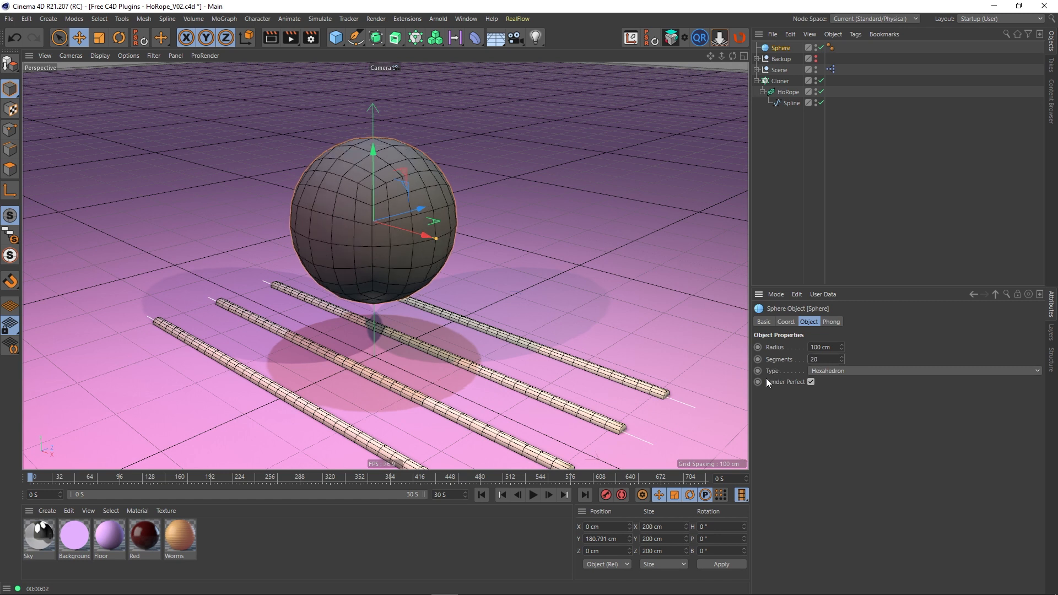
pyautogui.doubleClick(824, 361)
pyautogui.write('25')
pyautogui.press('Return')
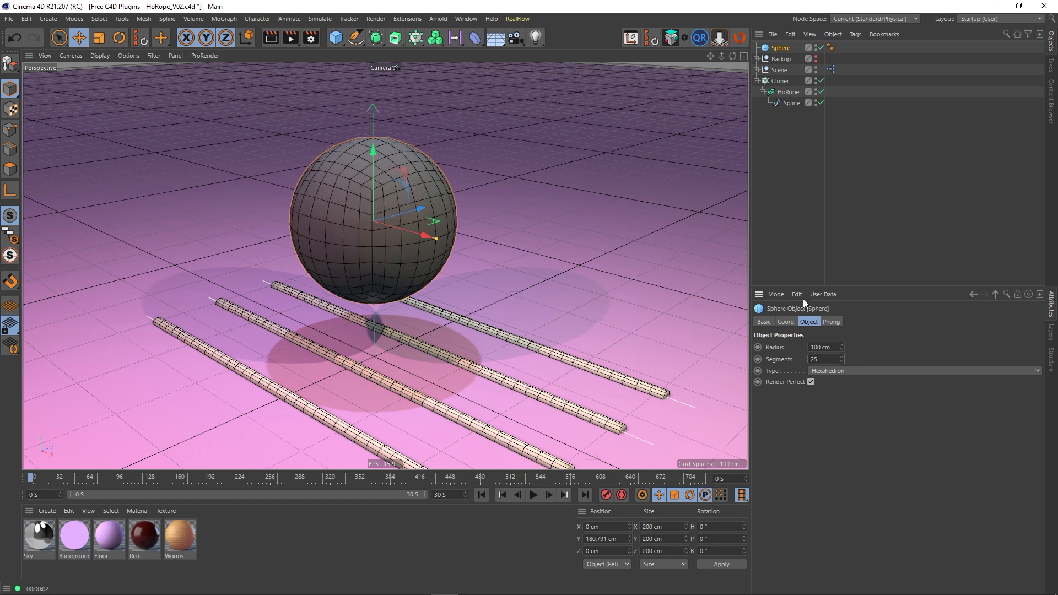
pyautogui.click(775, 176)
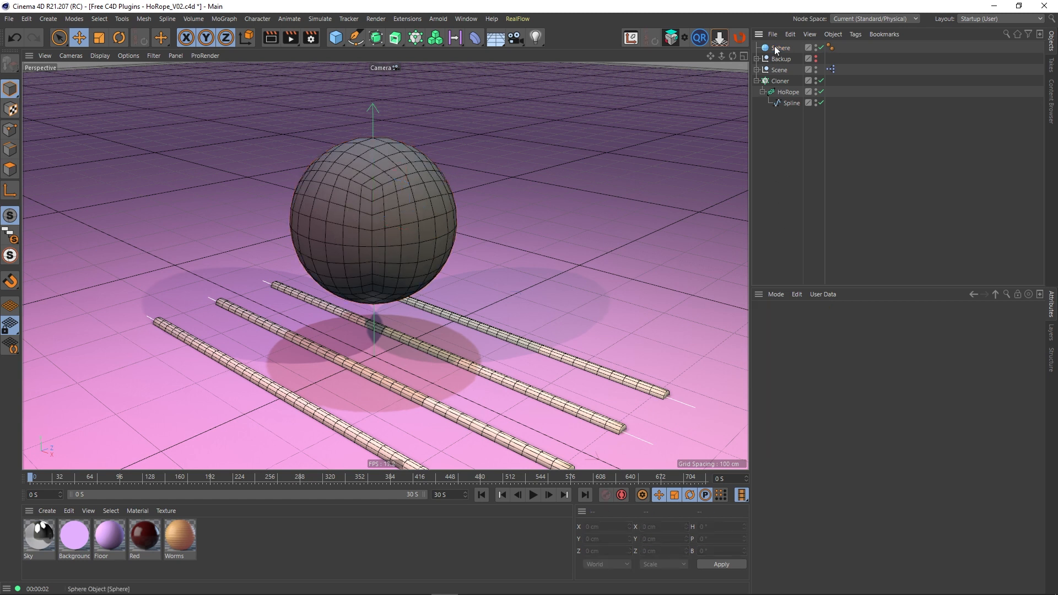
pyautogui.moveTo(778, 48); pyautogui.dragTo(775, 77)
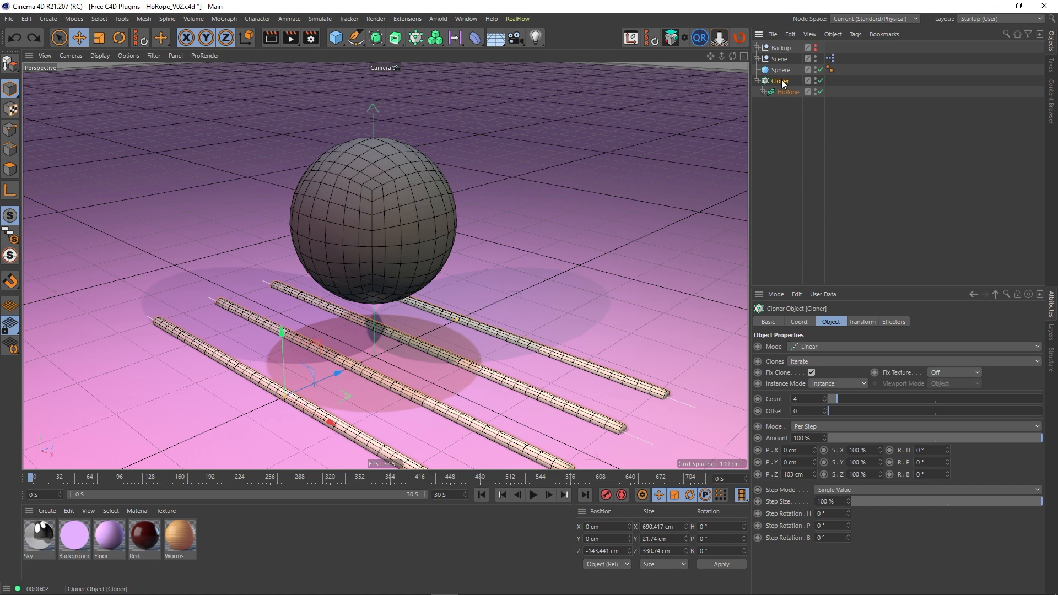
pyautogui.press('c')
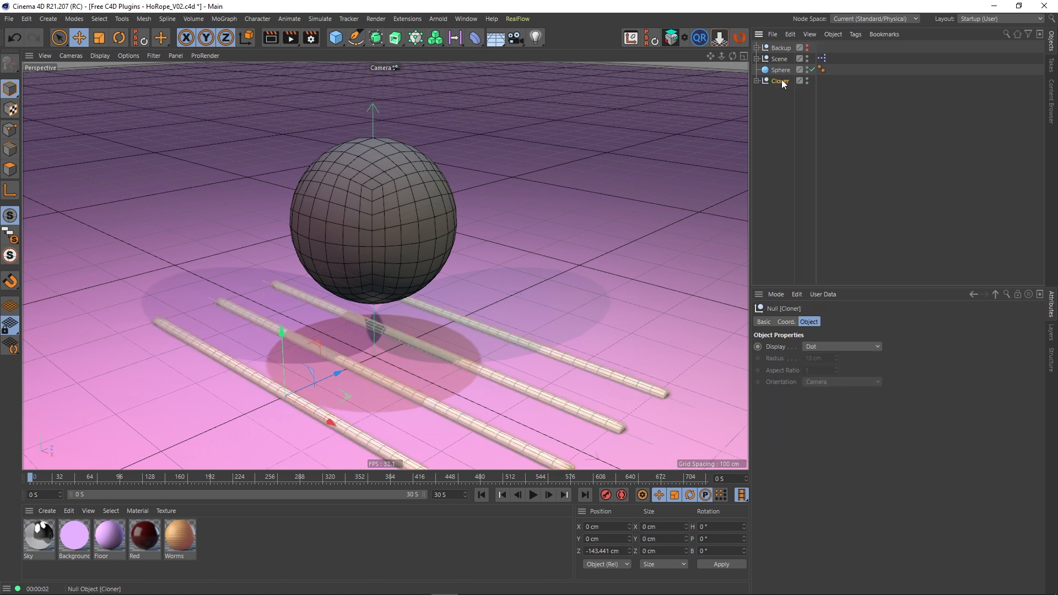
pyautogui.click(756, 81)
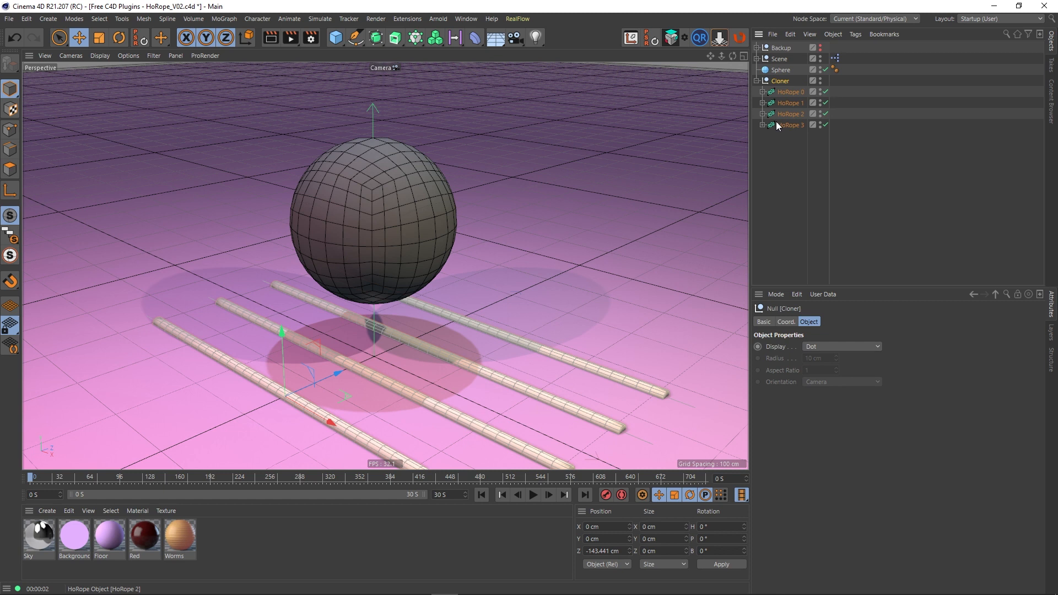
pyautogui.click(791, 92)
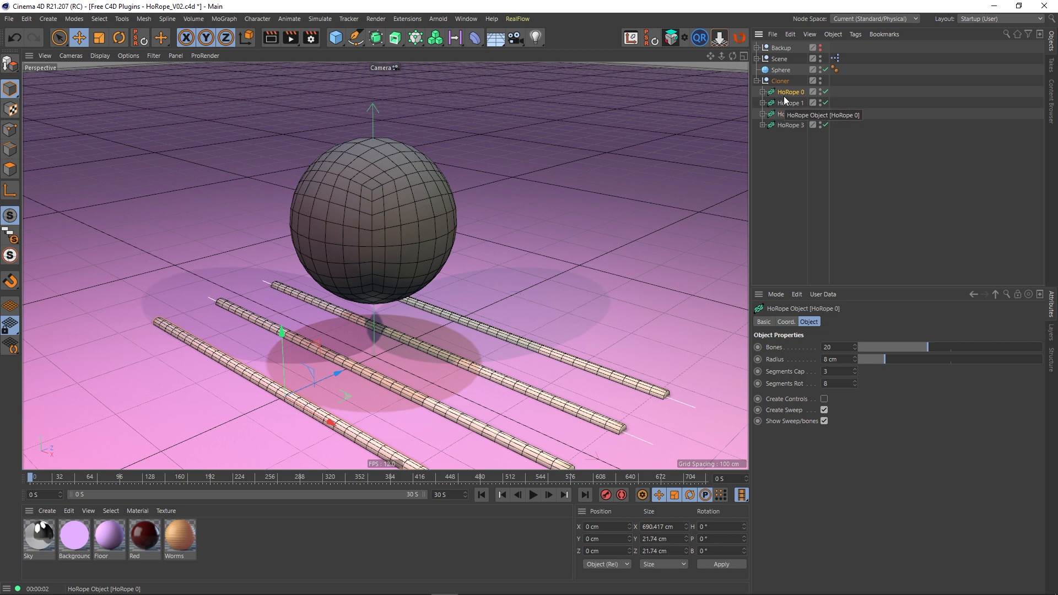
pyautogui.hotkey('ctrl', 'z')
pyautogui.hotkey('ctrl', 'z')
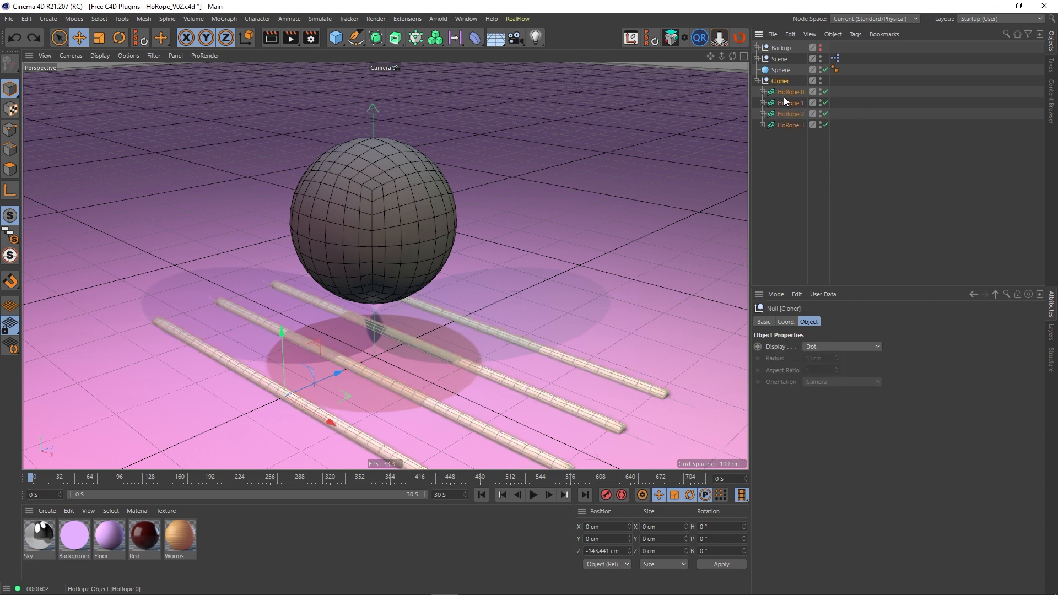
# Make the HoRope object editable, convert the Cloner into editable objects as well, and unfold its hierarchy
pyautogui.click(789, 92)
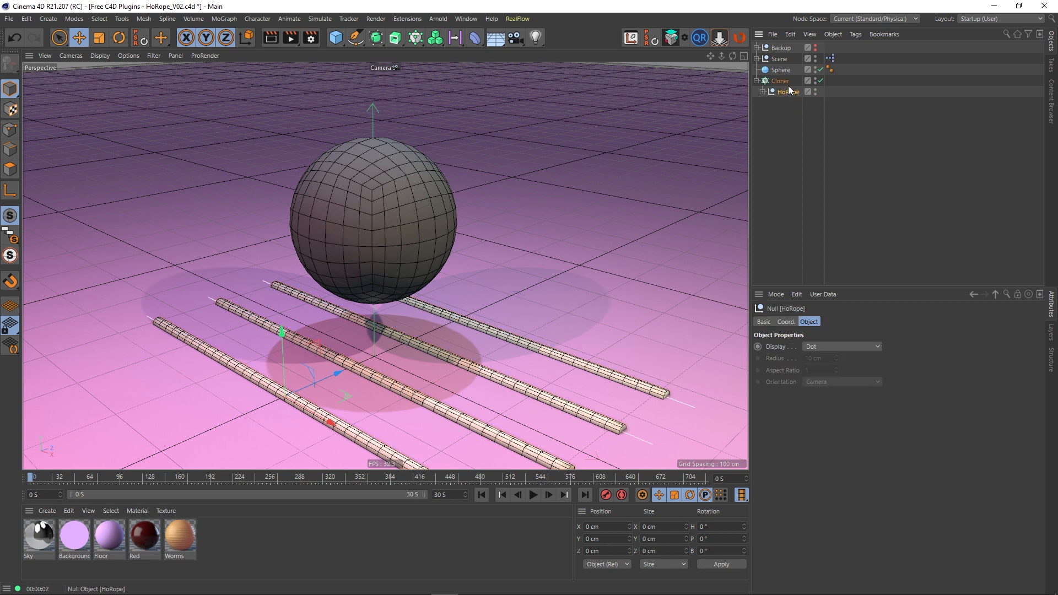
pyautogui.click(782, 82)
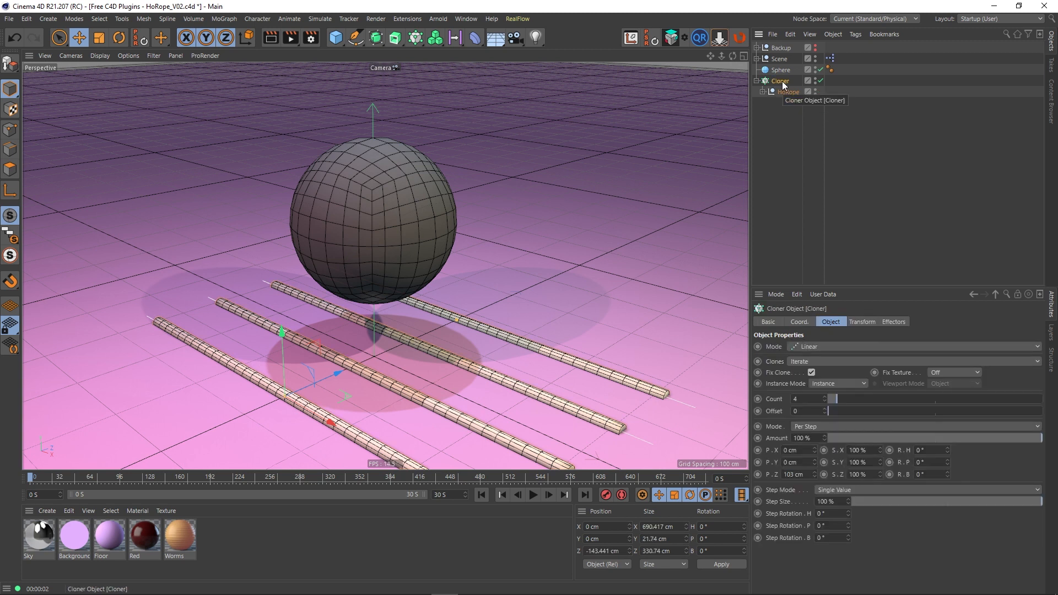
pyautogui.press('c')
pyautogui.click(756, 80)
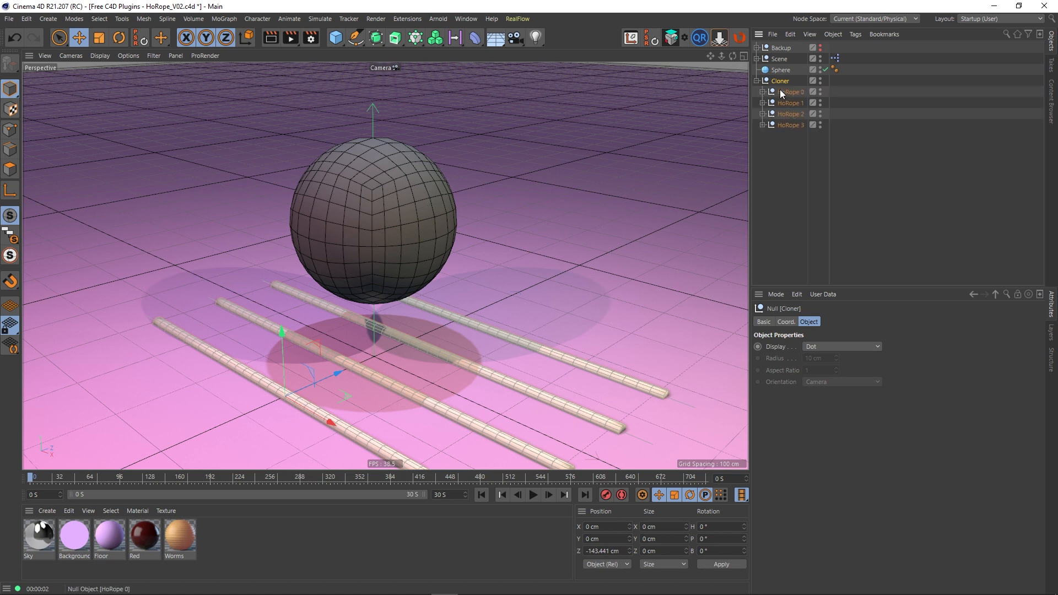
# Play the rope simulation briefly and return to the first frame
pyautogui.click(533, 495)
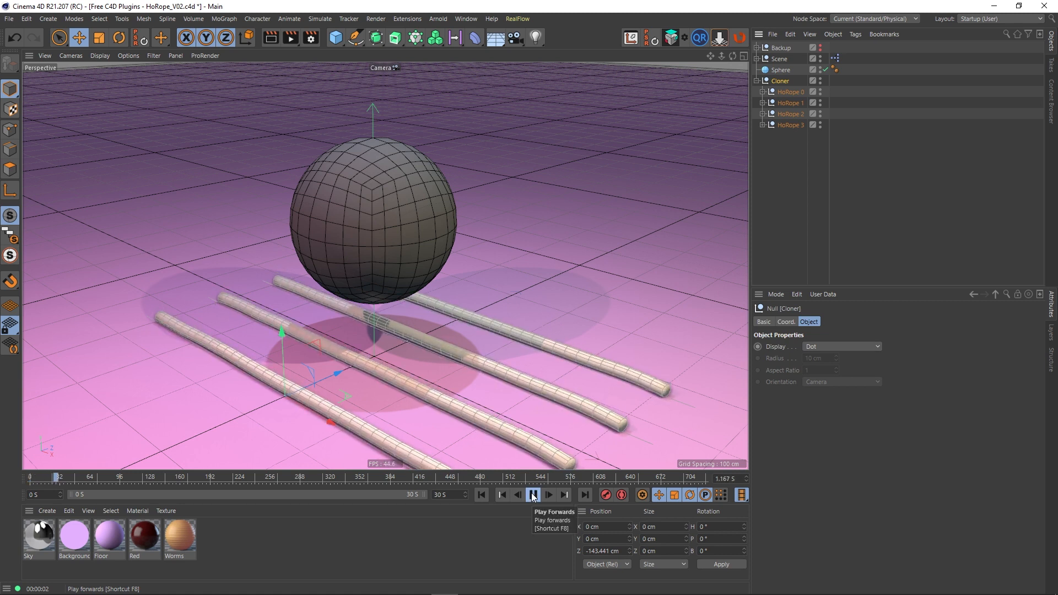
pyautogui.click(533, 495)
pyautogui.click(482, 495)
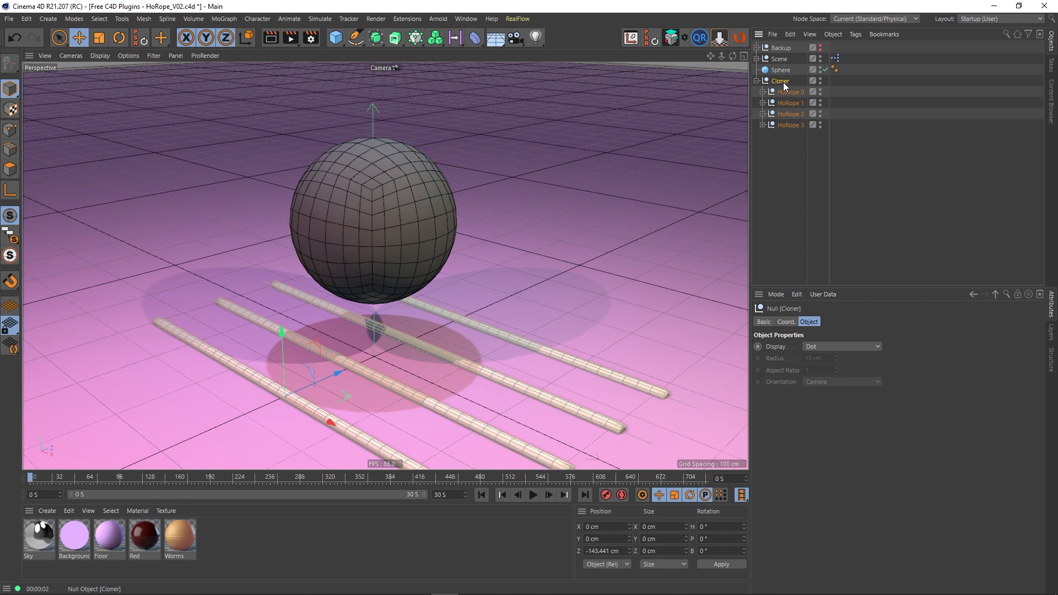
# Set the lowest point of the Cloner group to 0 so the ropes rest on the floor
pyautogui.click(719, 37)
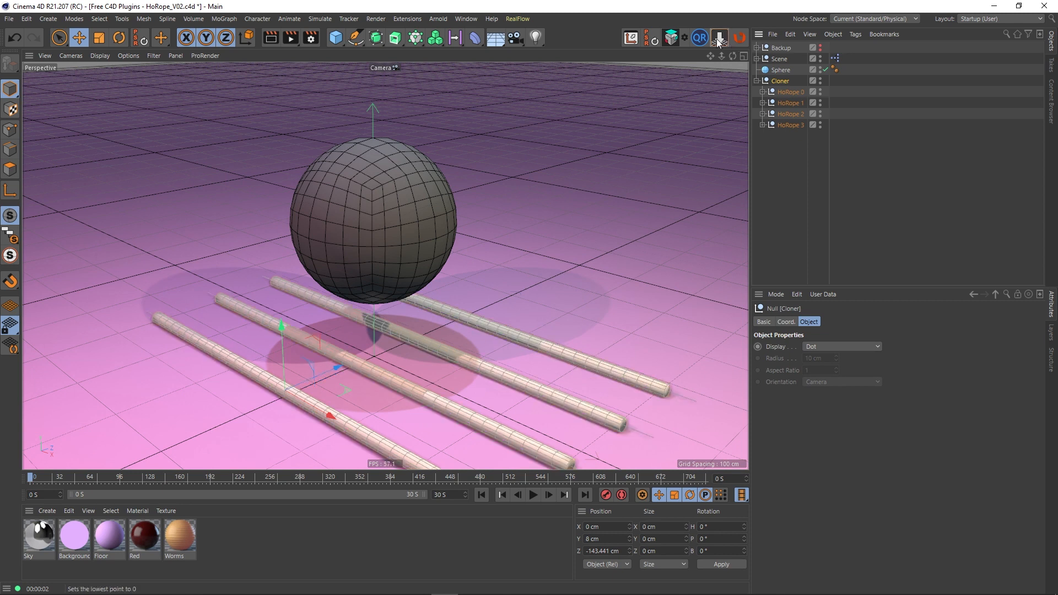
pyautogui.click(775, 162)
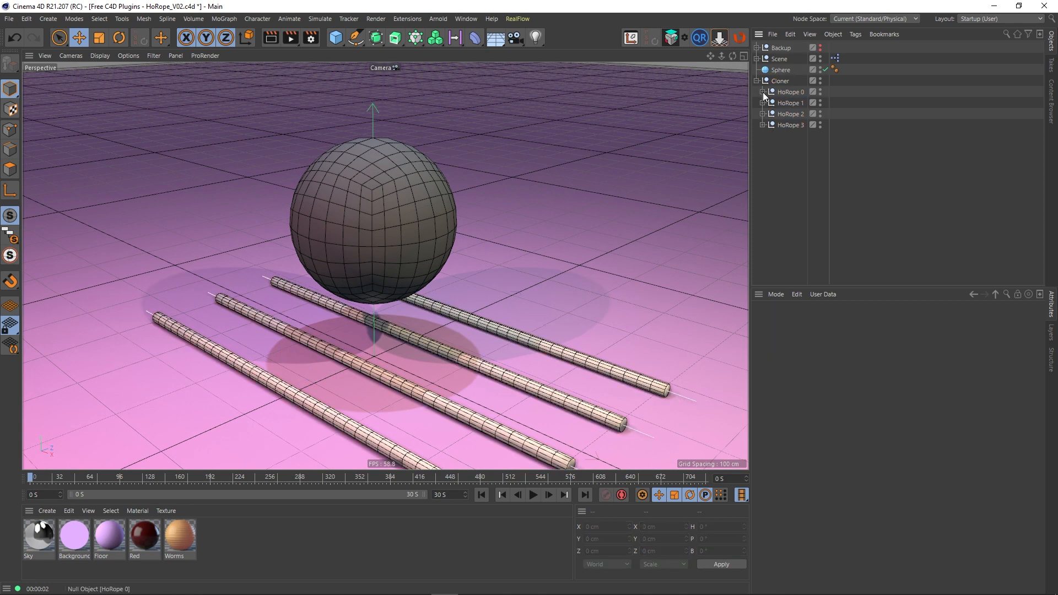
# Examine the collision settings of the Floor's Dynamics Body tag in the Scene group and fold the Scene and Cloner hierarchies
pyautogui.click(756, 59)
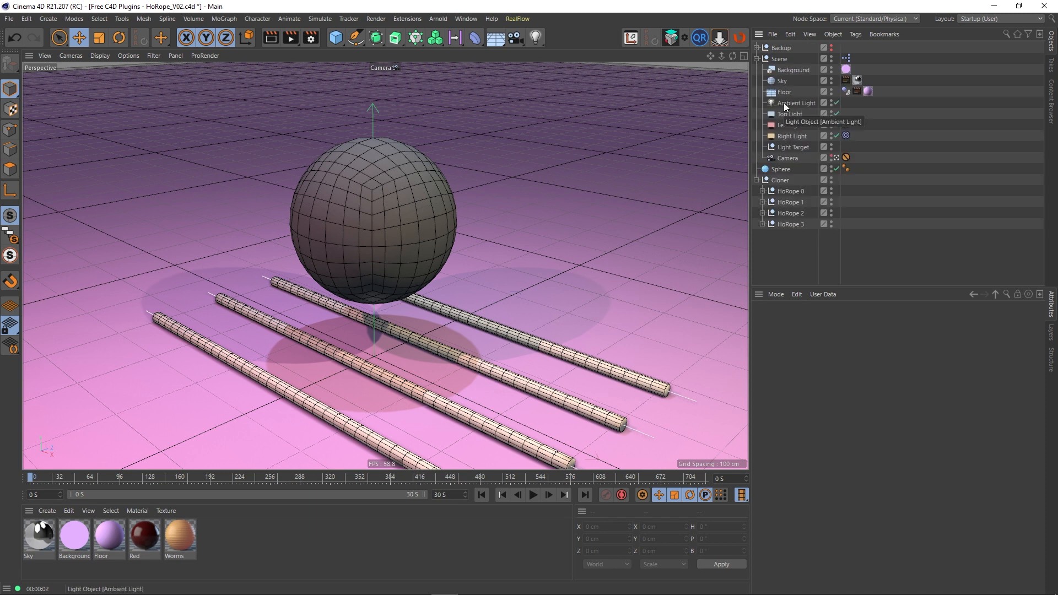
pyautogui.click(846, 91)
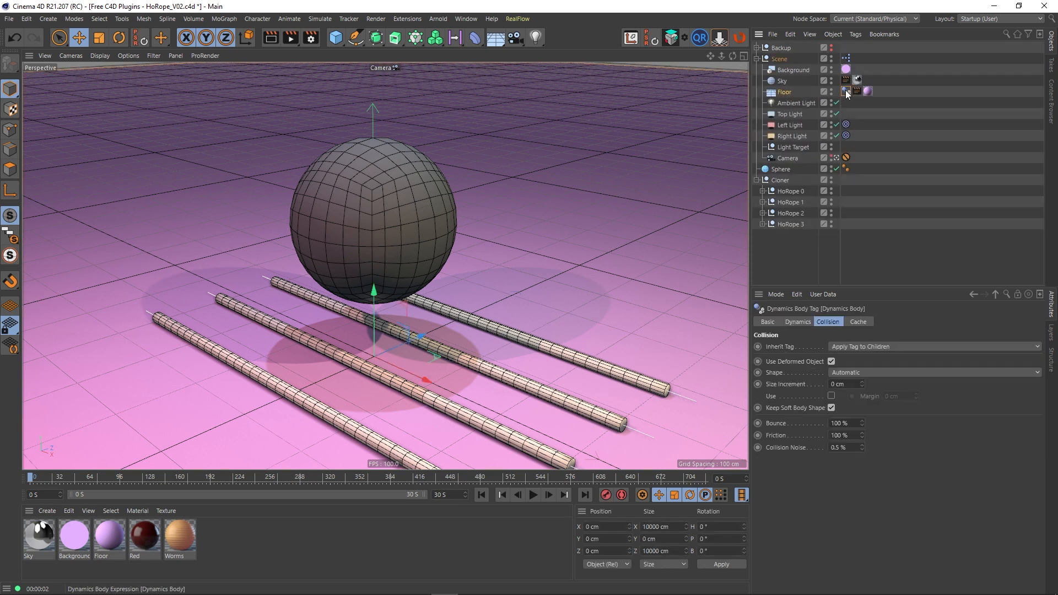
pyautogui.rightClick(780, 93)
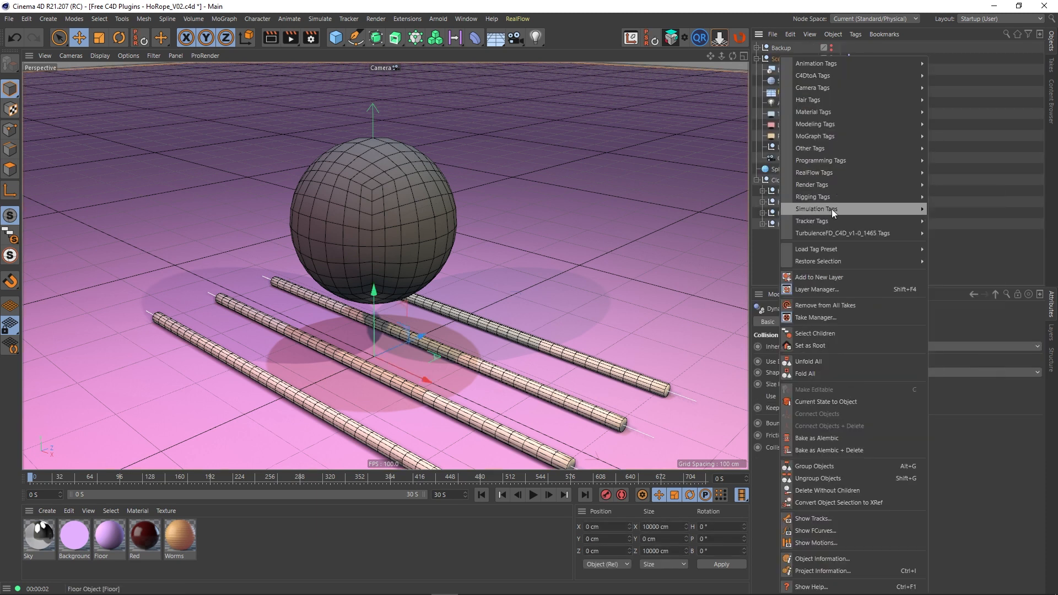
pyautogui.moveTo(876, 208)
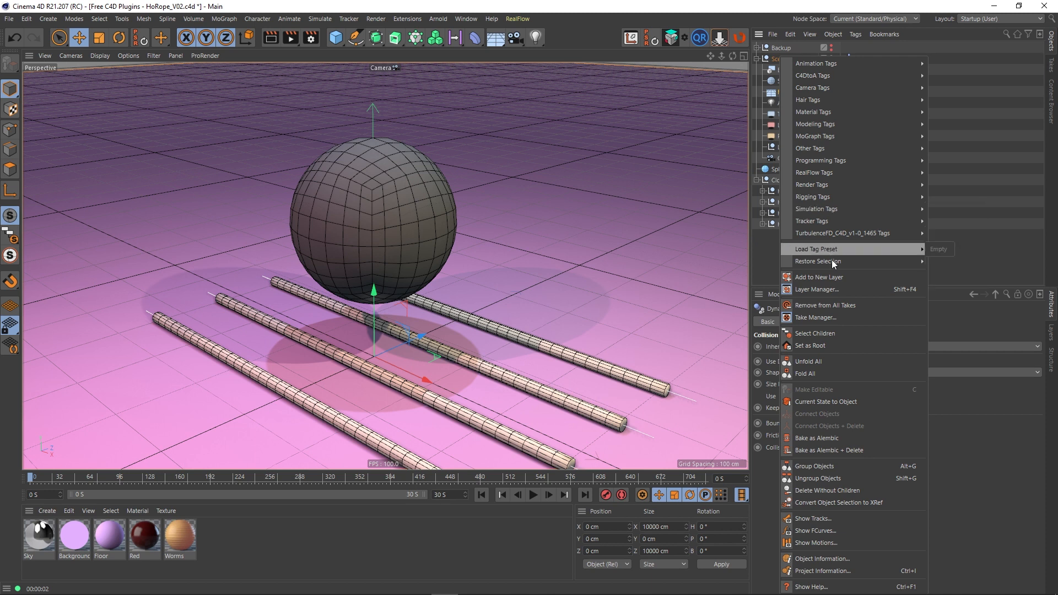
pyautogui.click(988, 253)
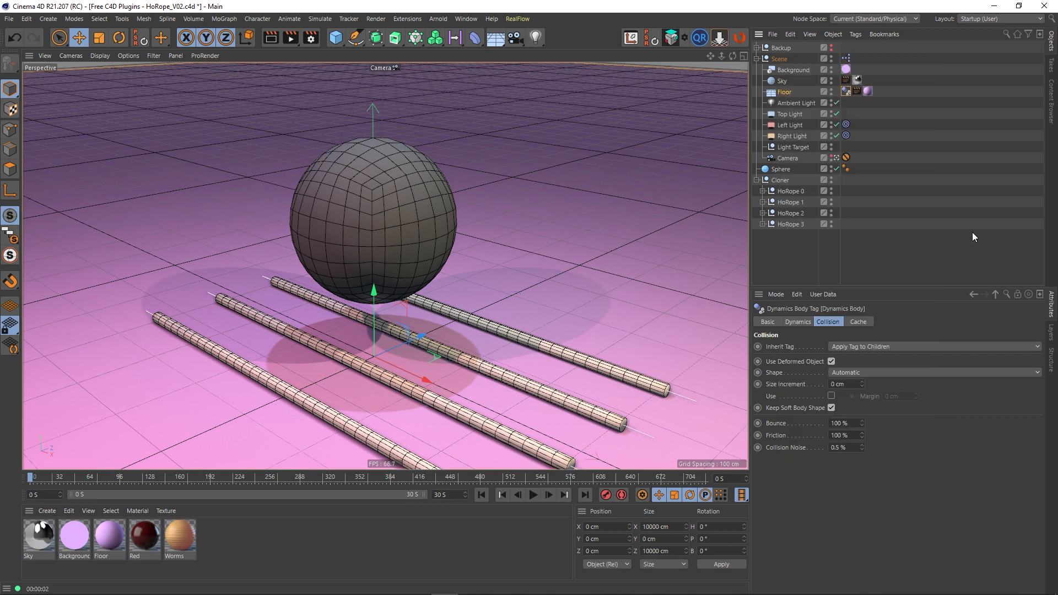
pyautogui.click(909, 251)
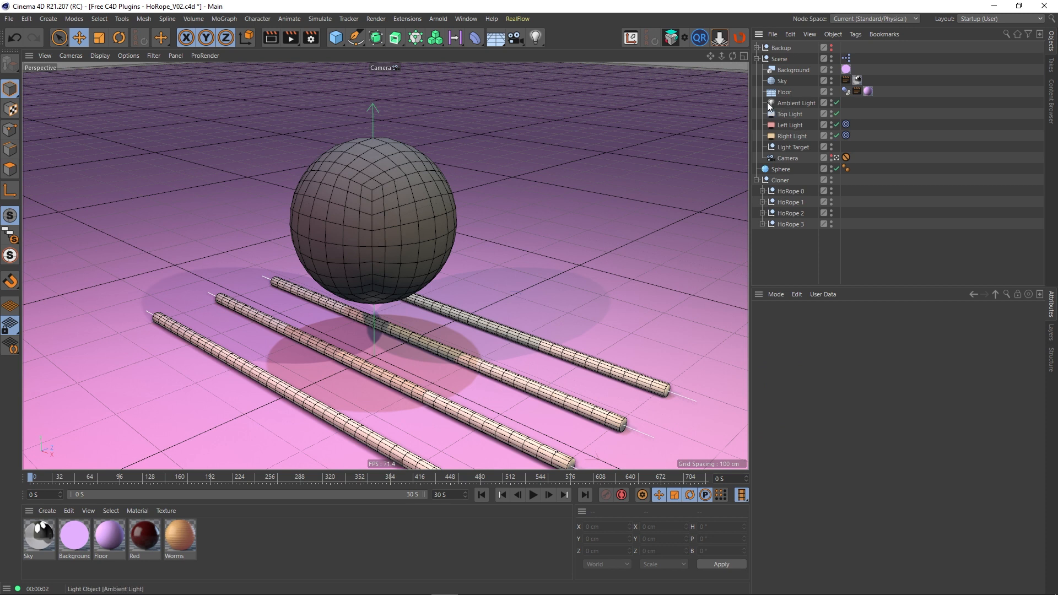
pyautogui.click(757, 59)
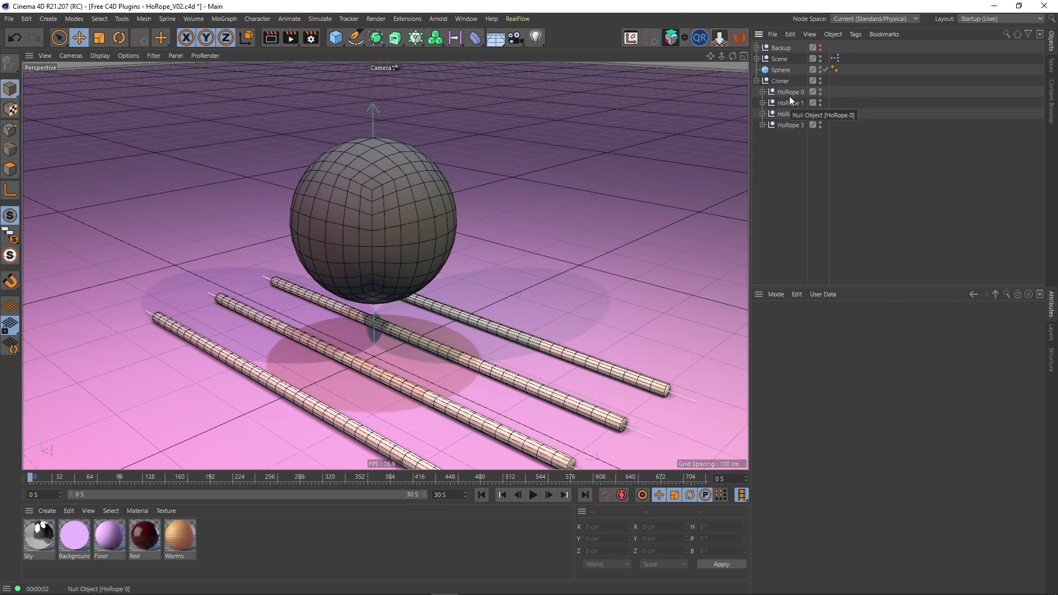
pyautogui.click(757, 81)
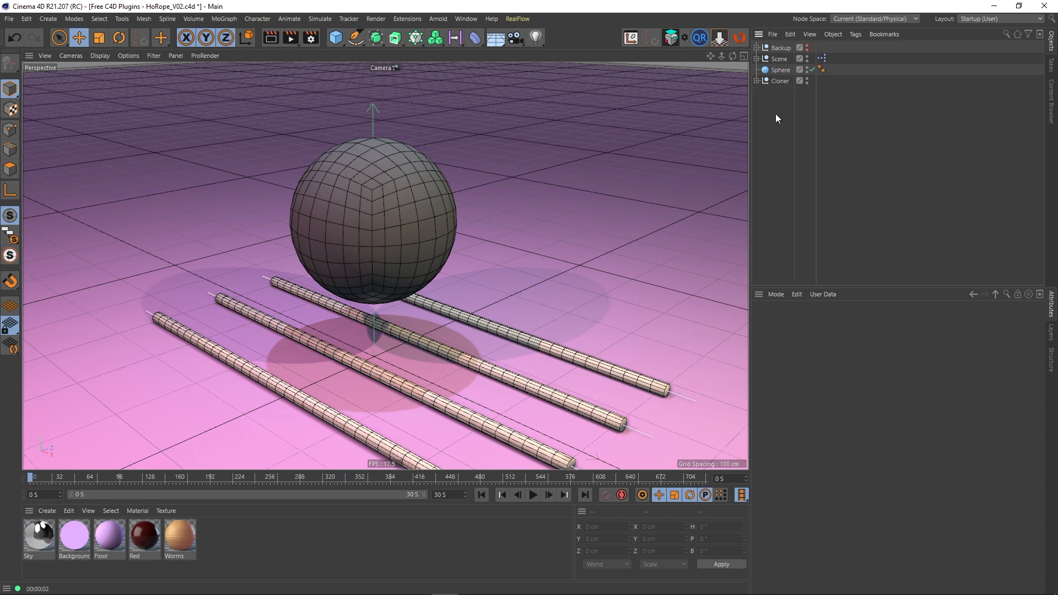
# Create a null object, place it between the Sphere and the Cloner in the hierarchy, and rename it Forces
pyautogui.click(46, 20)
pyautogui.click(83, 36)
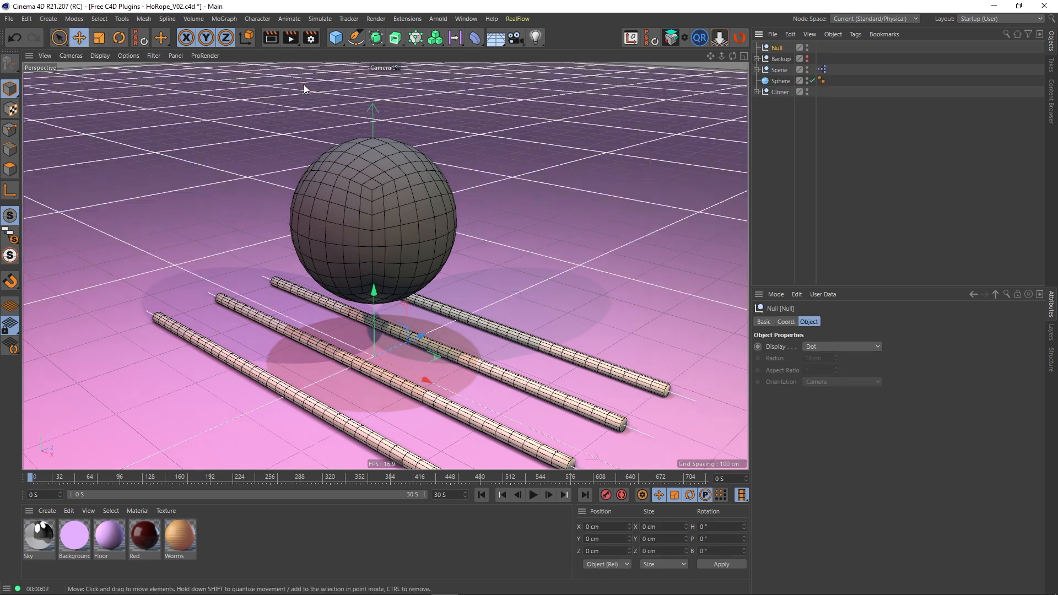
pyautogui.moveTo(776, 49); pyautogui.dragTo(775, 86)
pyautogui.doubleClick(778, 81)
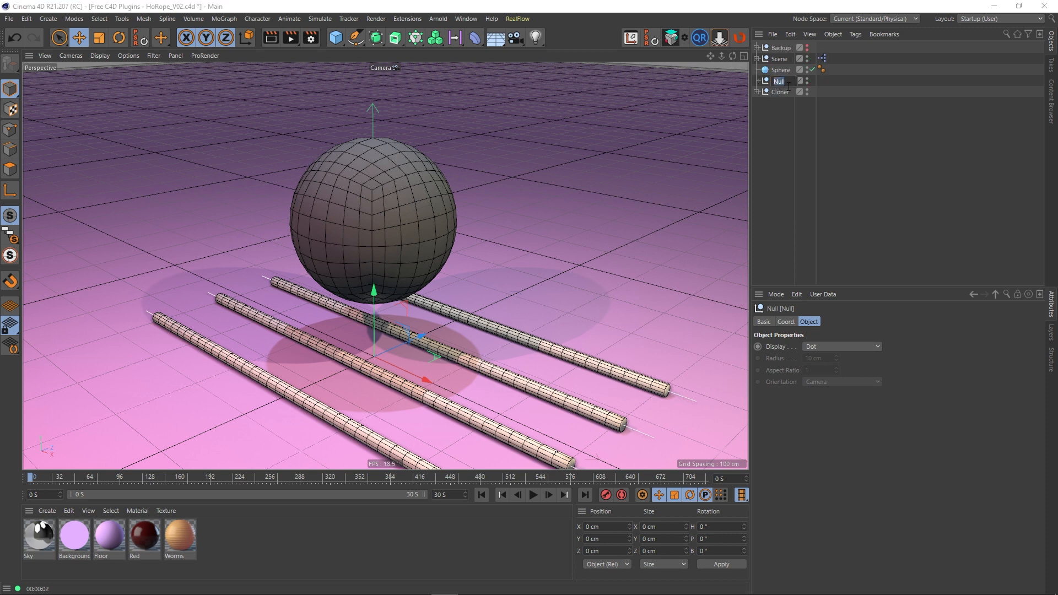
pyautogui.write('Forces')
pyautogui.press('Return')
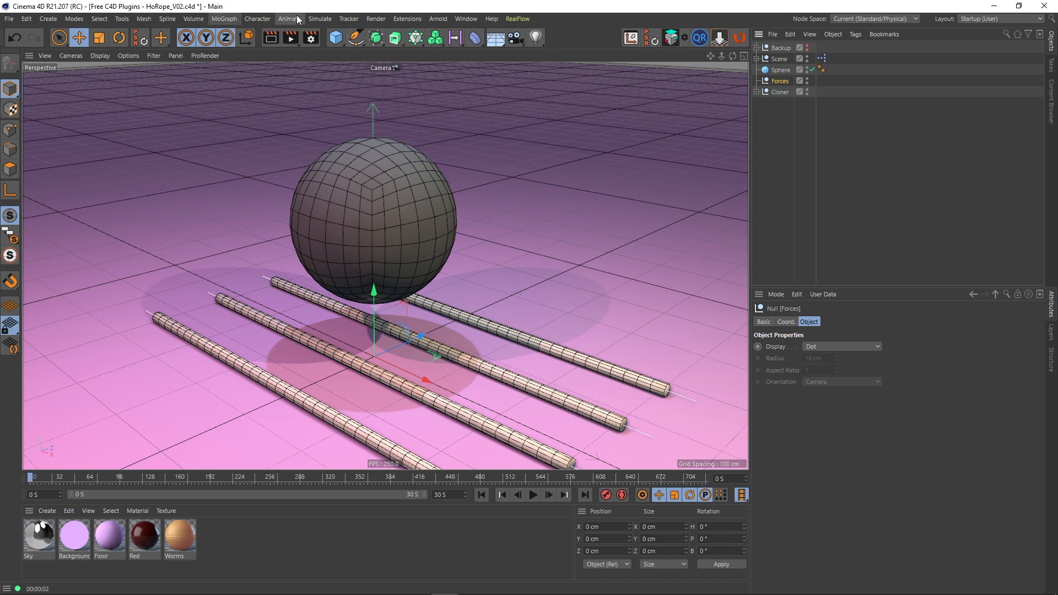
# Add a Turbulence force to the scene and nest it under the Forces null
pyautogui.click(321, 18)
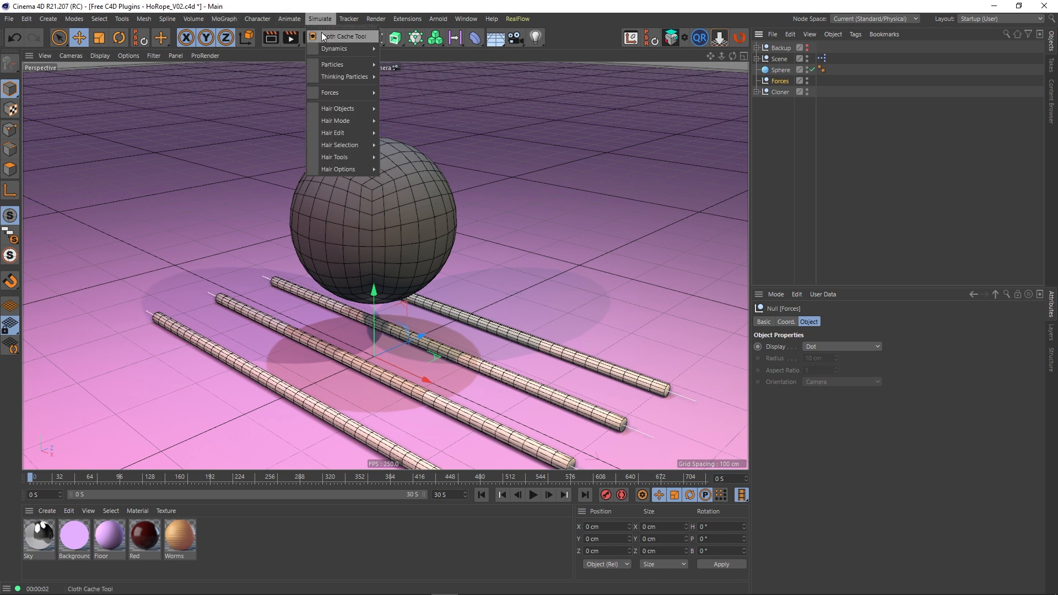
pyautogui.moveTo(333, 93)
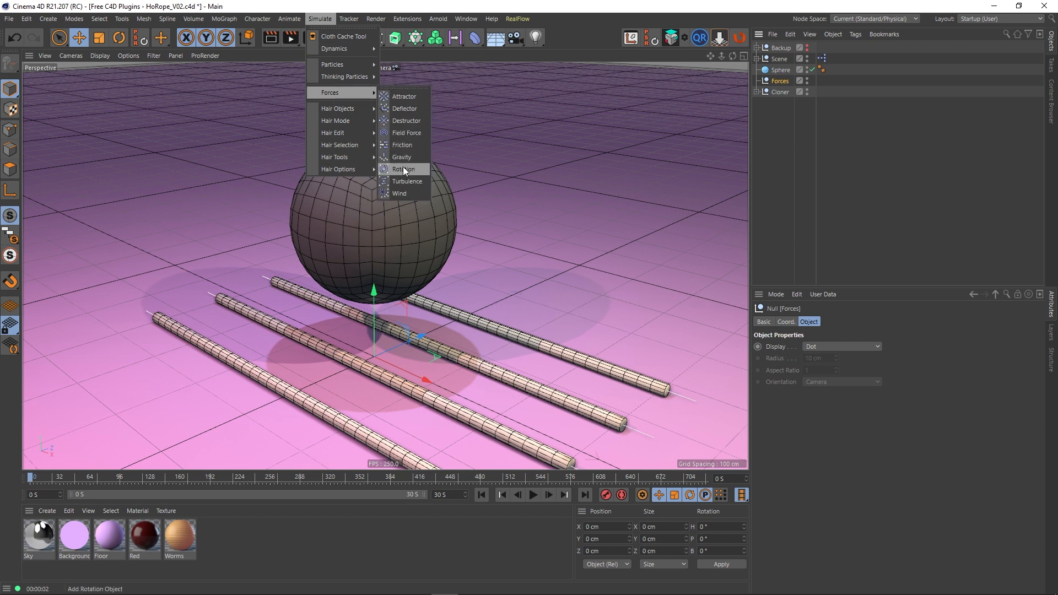
pyautogui.click(402, 180)
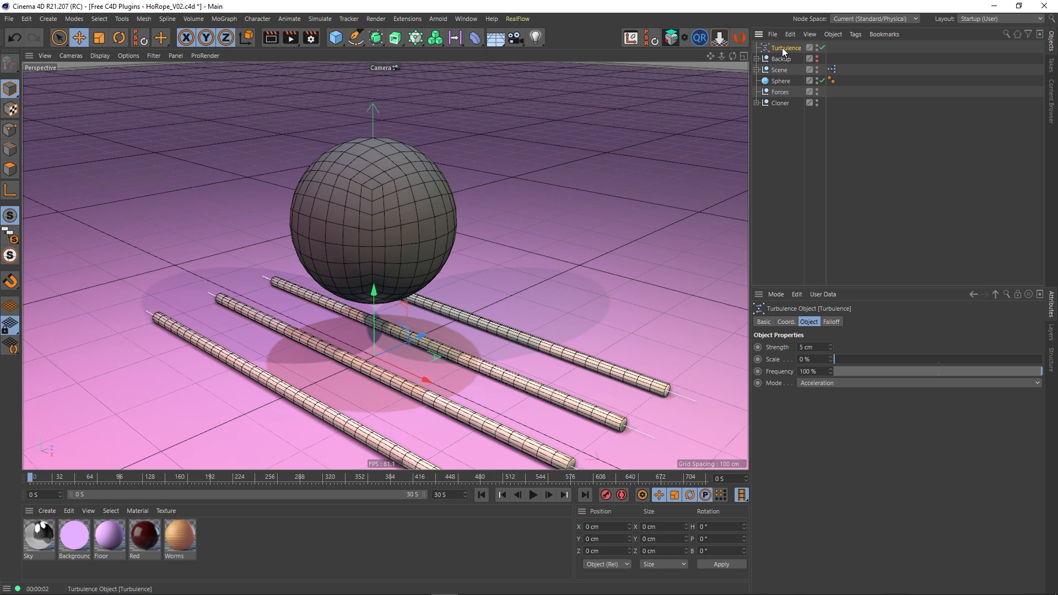
pyautogui.moveTo(783, 49); pyautogui.dragTo(780, 92)
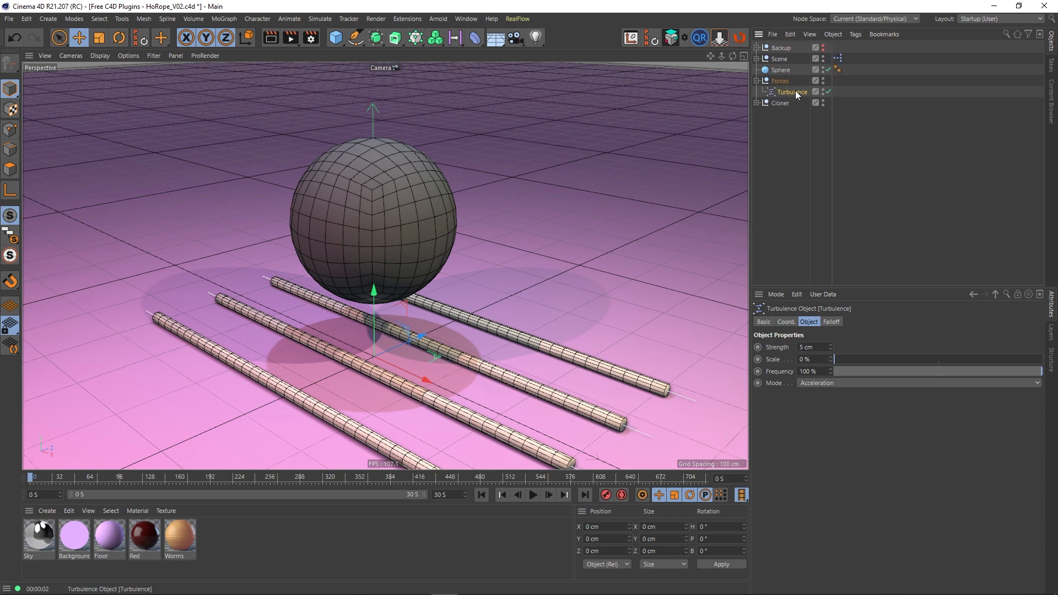
pyautogui.click(782, 82)
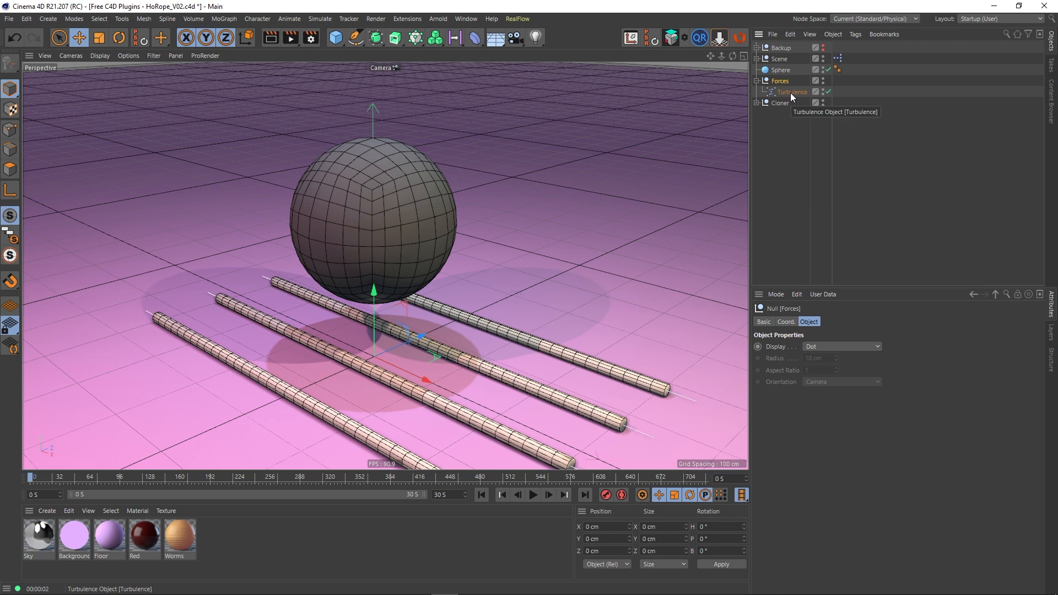
pyautogui.click(790, 93)
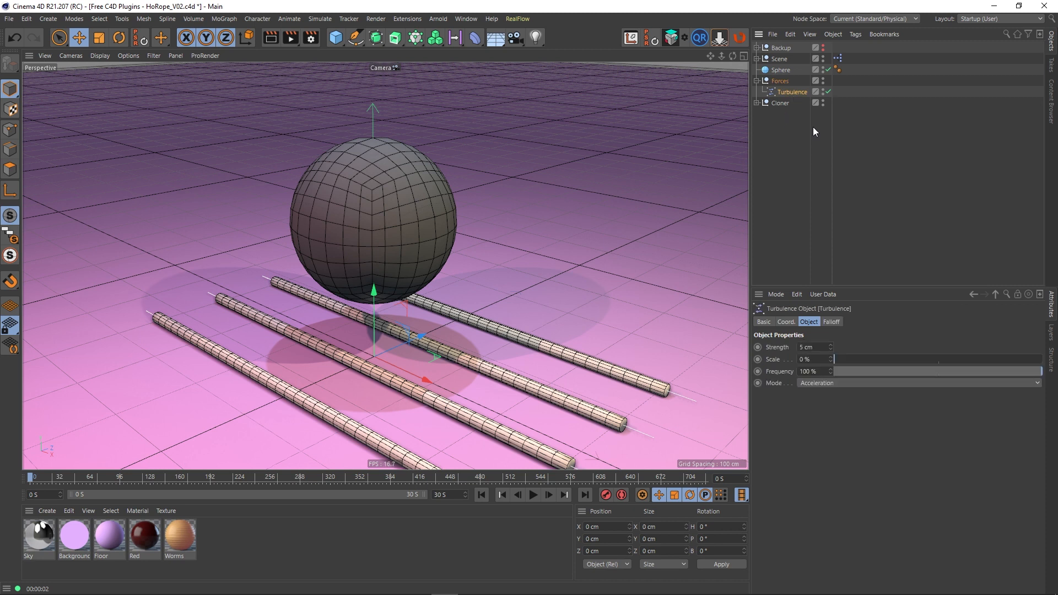
pyautogui.click(790, 140)
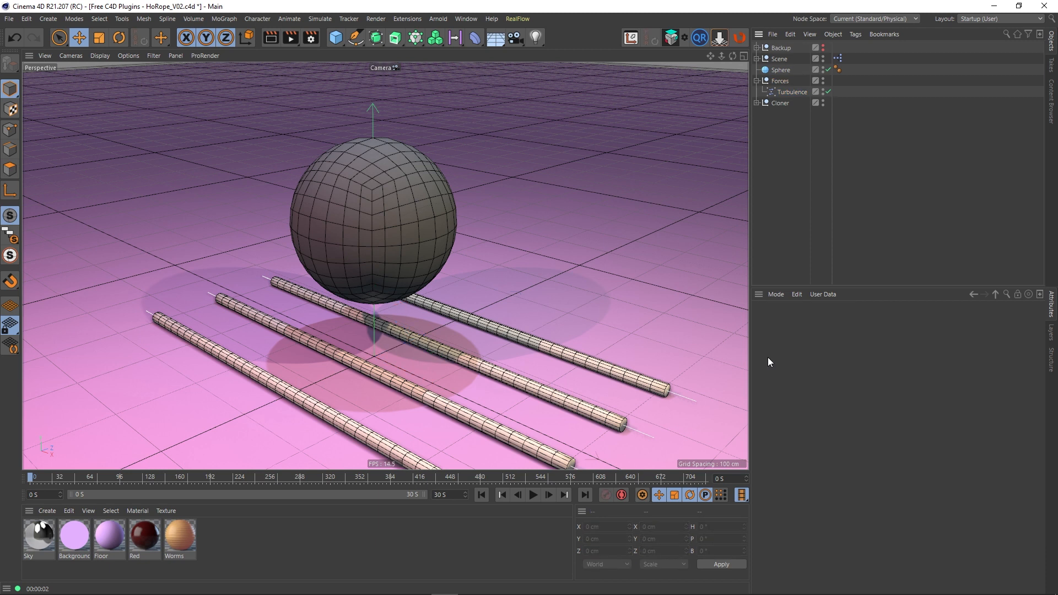
# Play the simulation to check the Turbulence on the ropes and return to the first frame
pyautogui.click(532, 497)
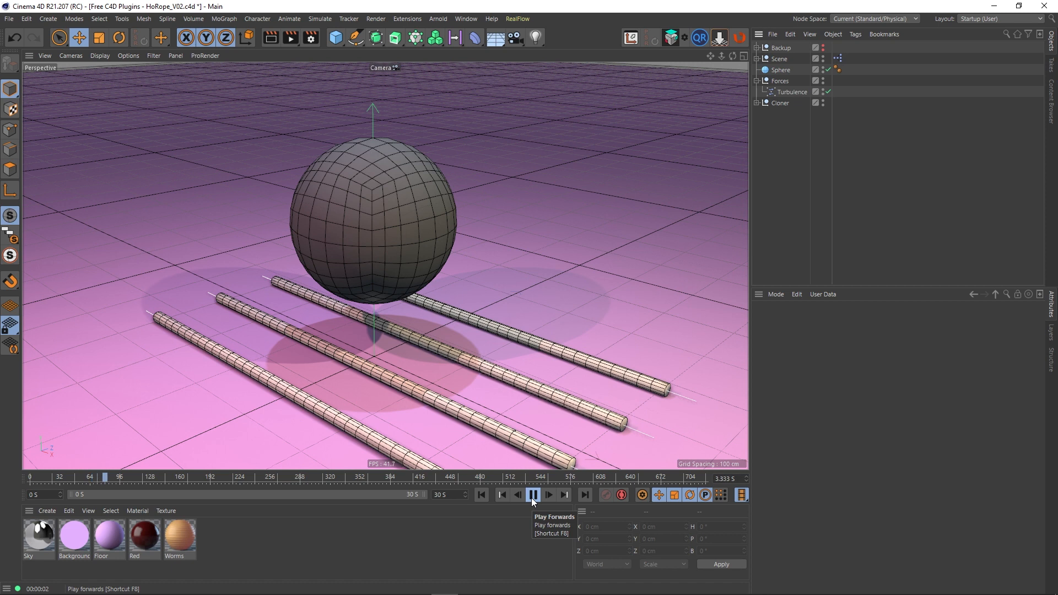
pyautogui.click(532, 495)
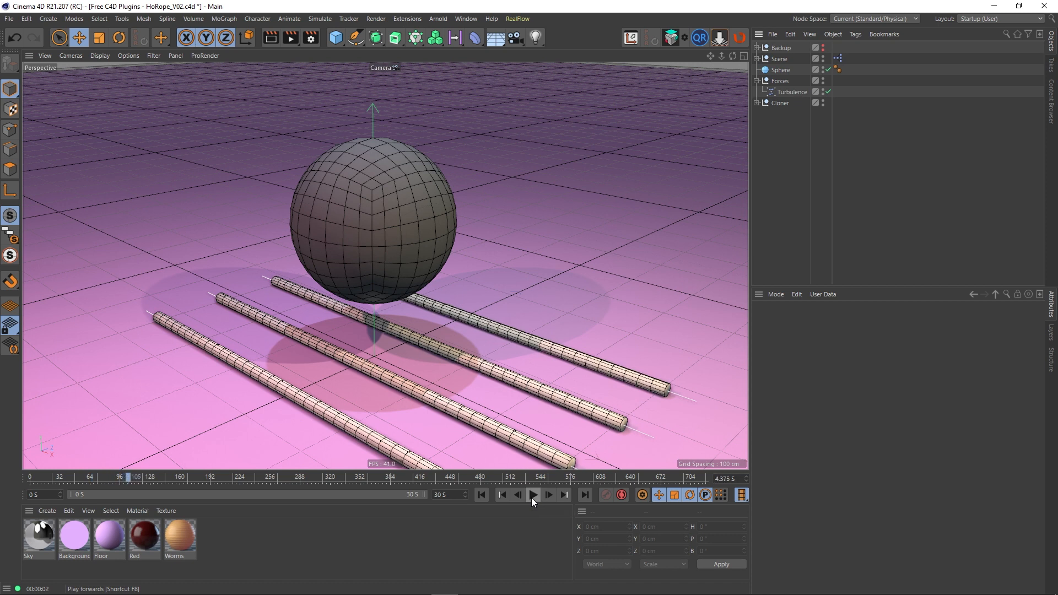
pyautogui.click(481, 495)
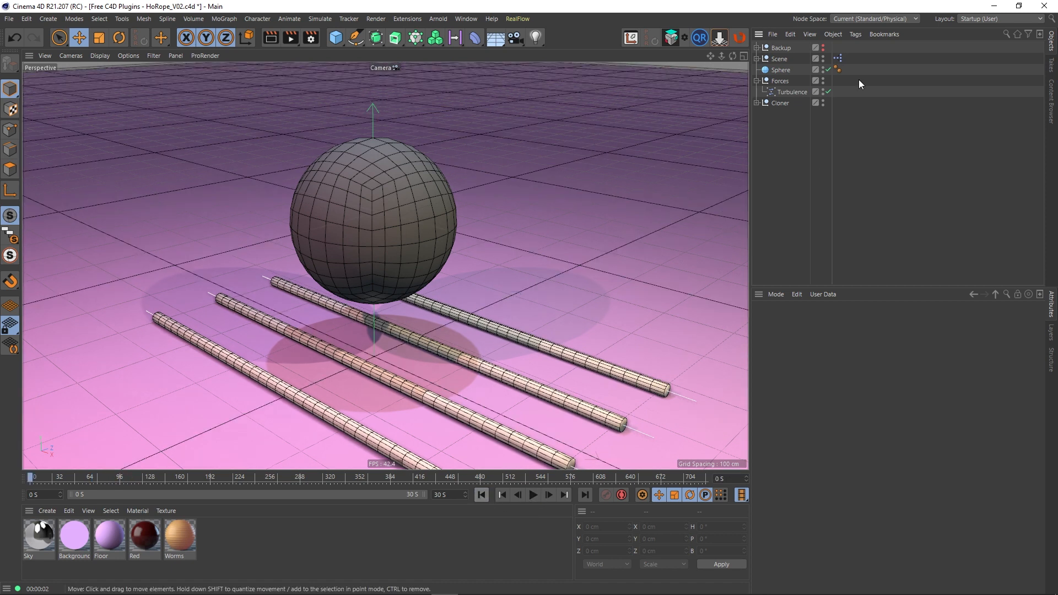
# Set the Turbulence strength to 10 cm and its scale to 50 %, and test the simulation from the first frame
pyautogui.click(799, 91)
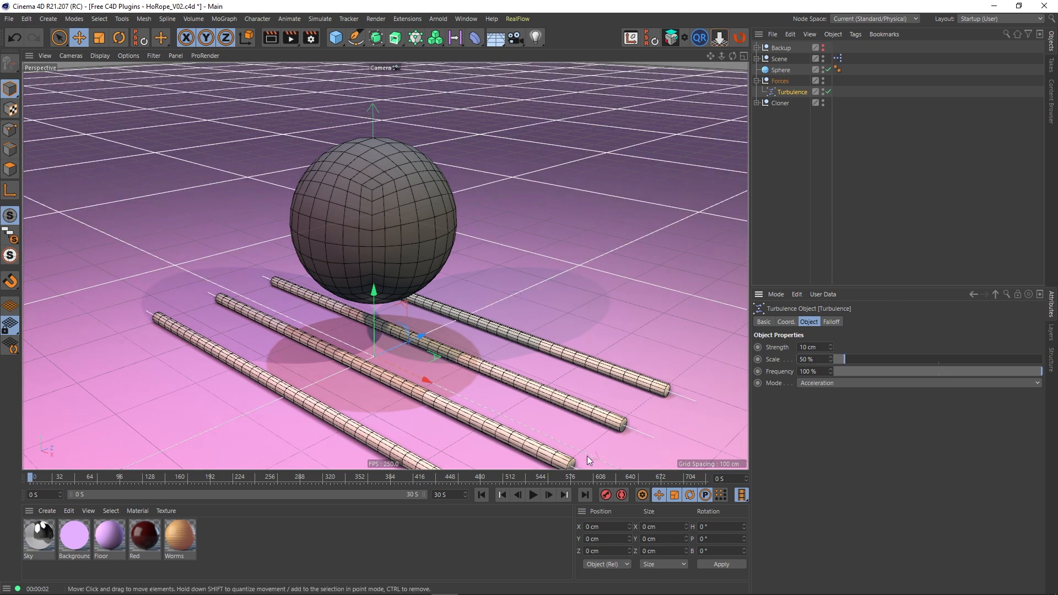
pyautogui.click(532, 496)
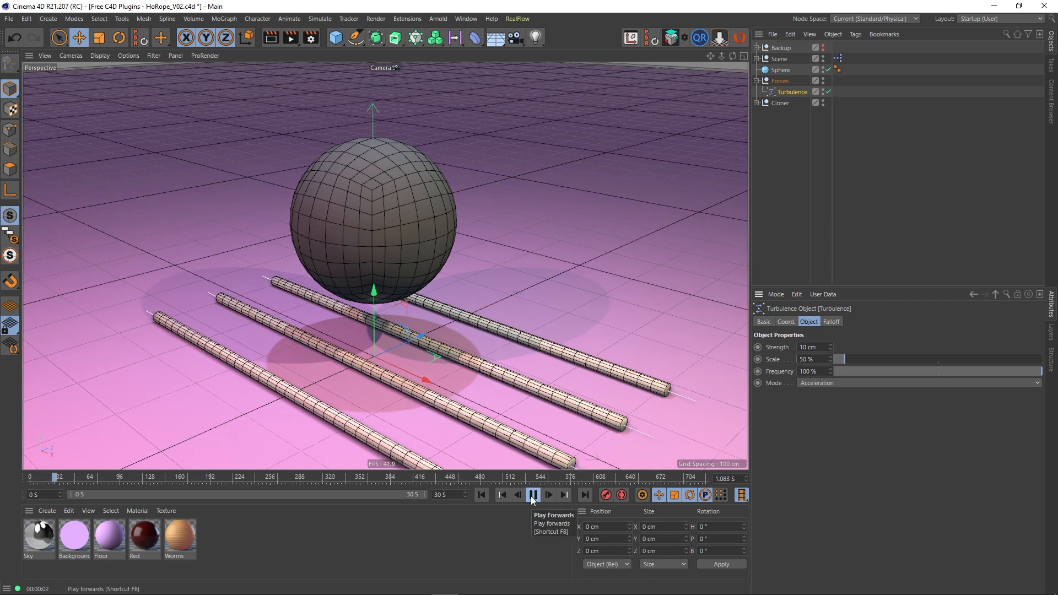
pyautogui.click(535, 373)
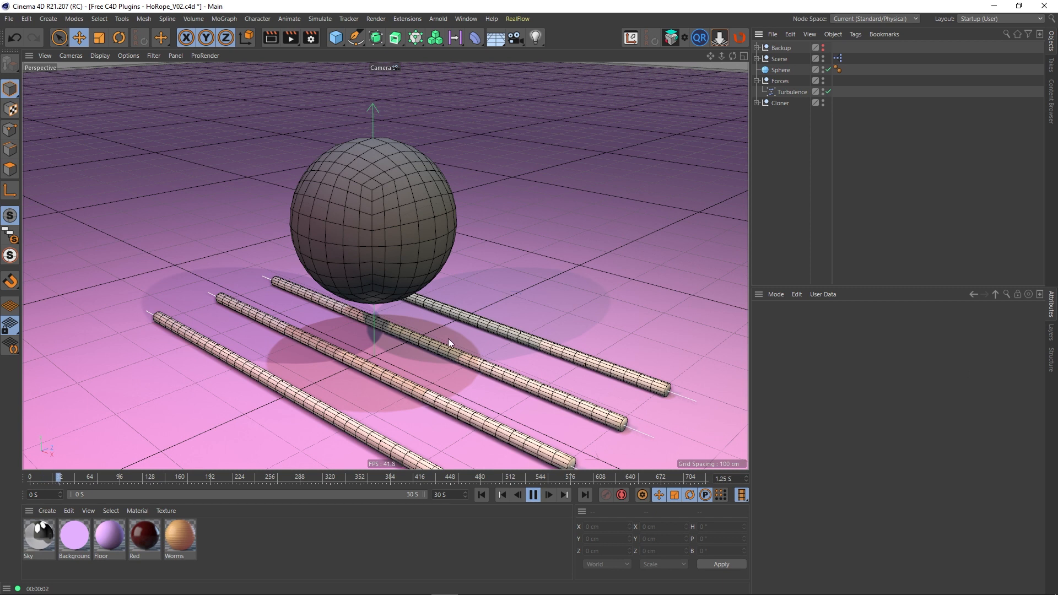
pyautogui.click(534, 496)
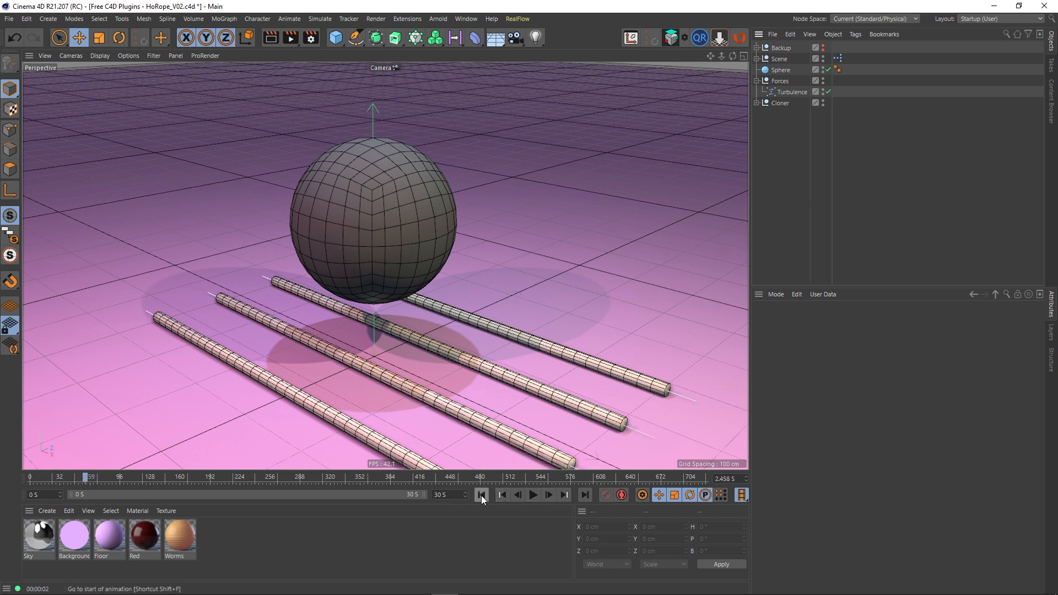
pyautogui.click(481, 495)
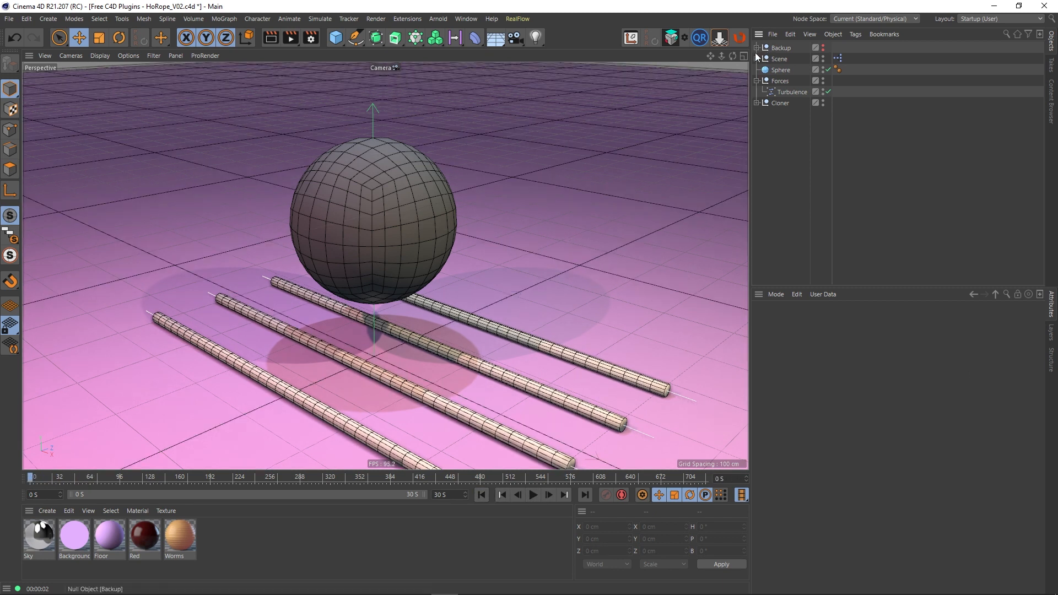
# Check the Floor's Dynamics Body tag in the Scene group and set the project's dynamics gravity to 0 cm
pyautogui.click(757, 59)
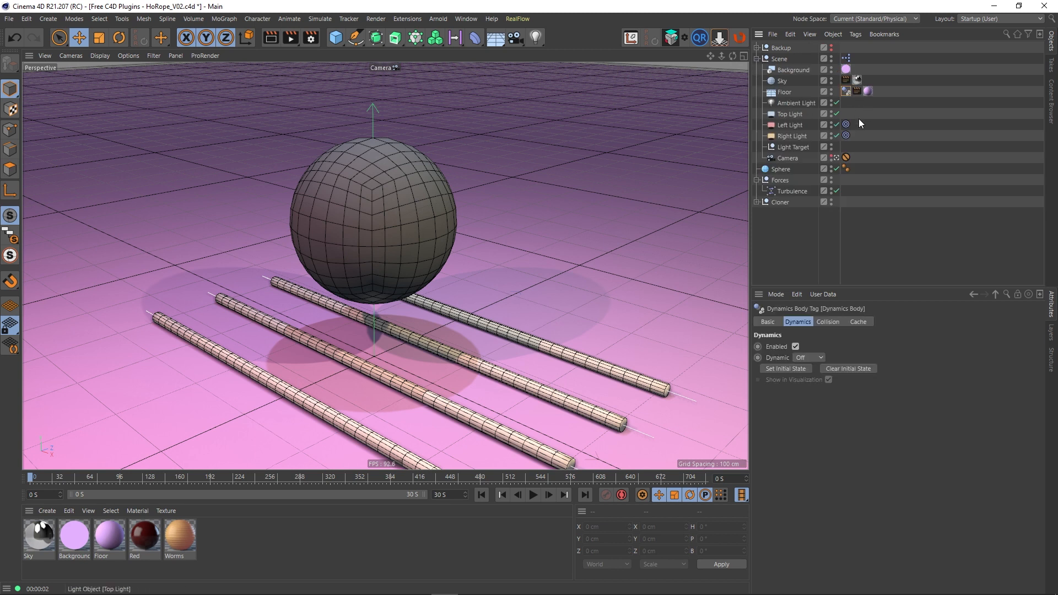
pyautogui.click(757, 59)
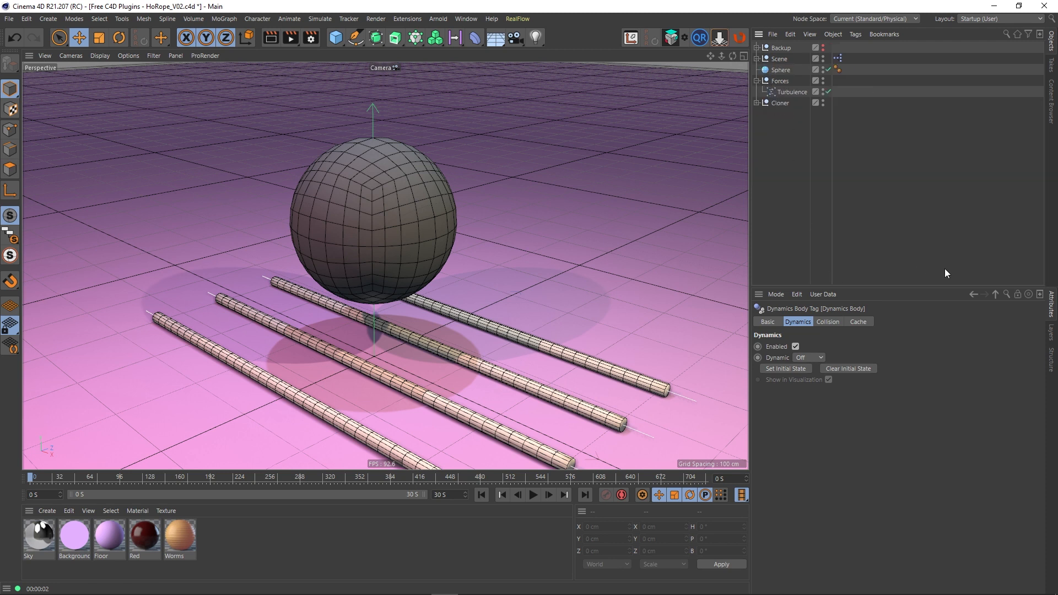
pyautogui.click(996, 295)
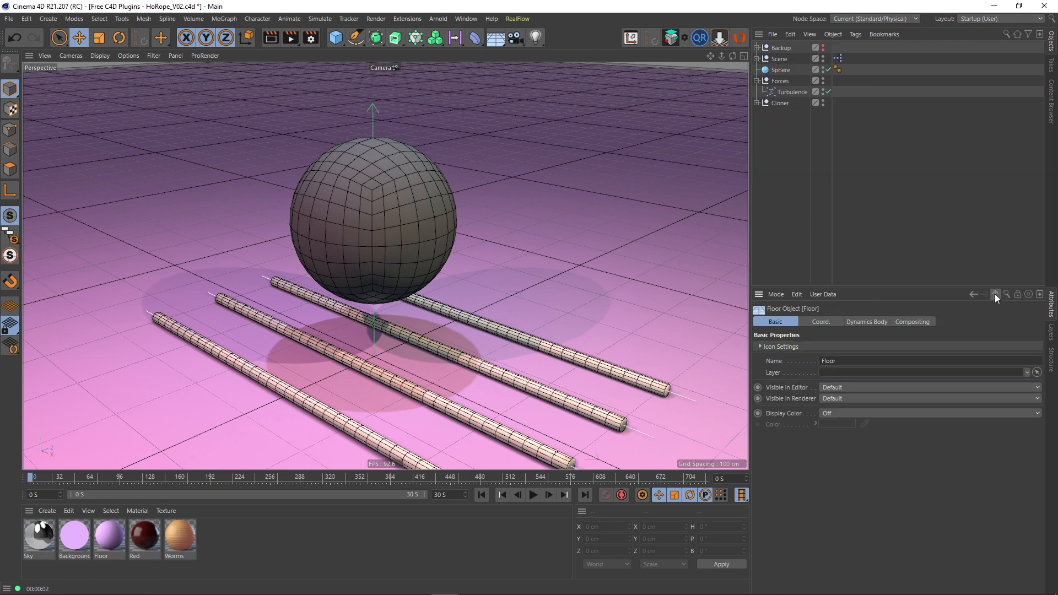
pyautogui.hotkey('ctrl', 'd')
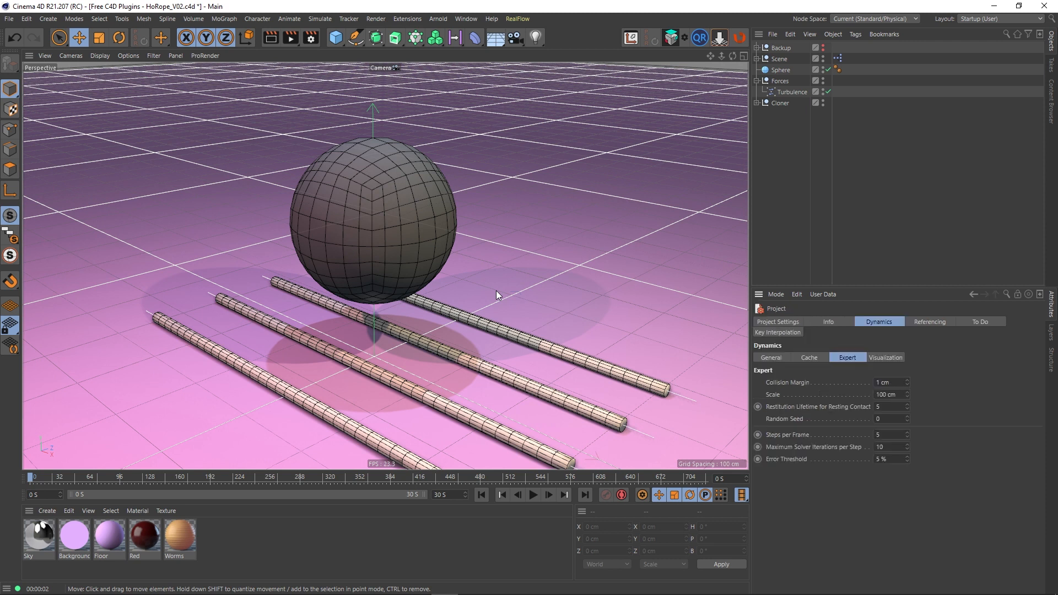
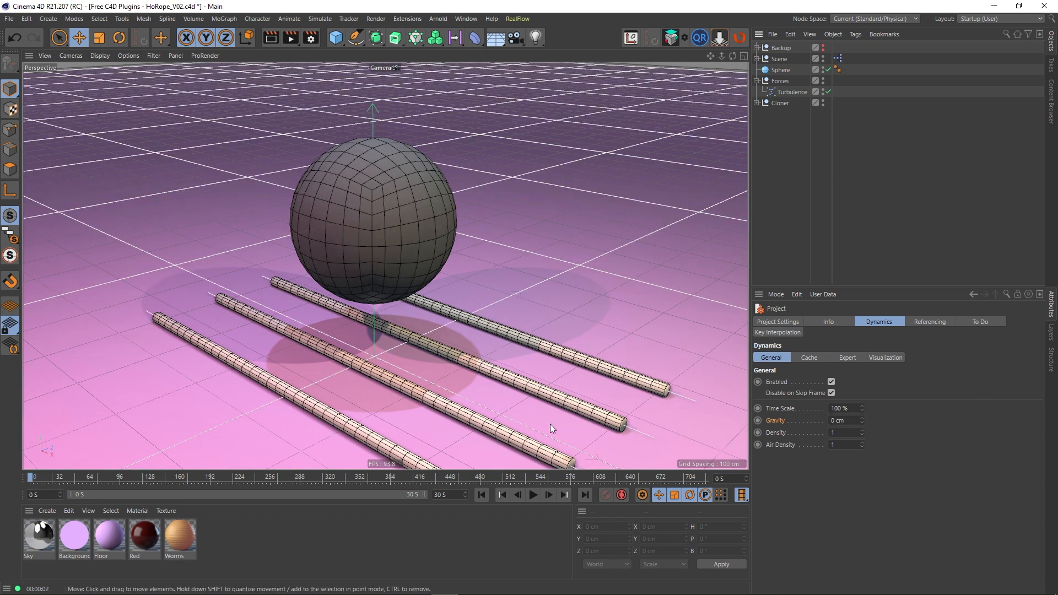
# Play the zero-gravity simulation, review the Turbulence properties while it runs, and return to the first frame
pyautogui.click(533, 495)
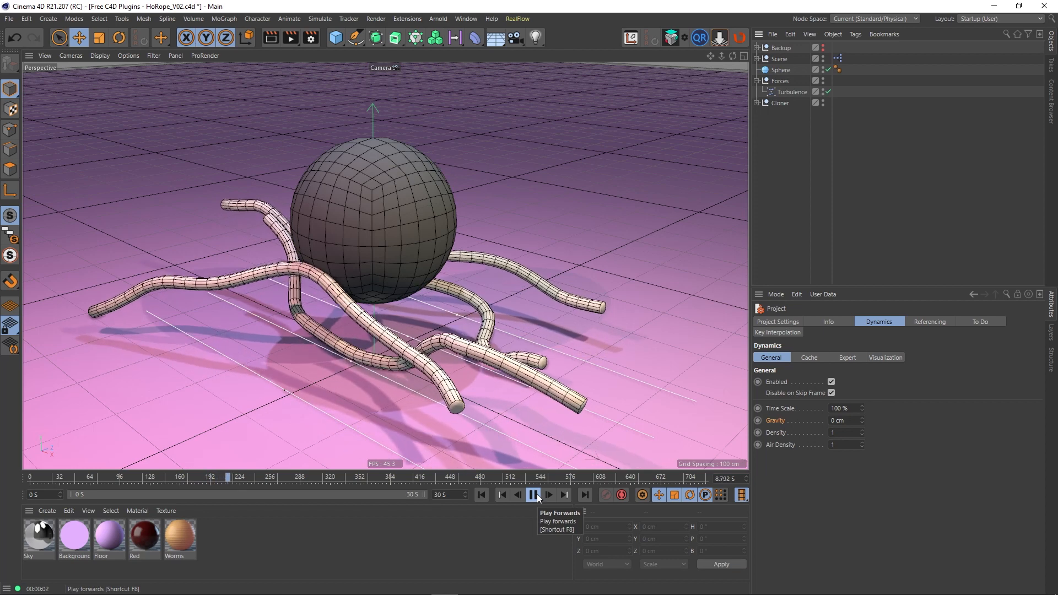
pyautogui.click(794, 91)
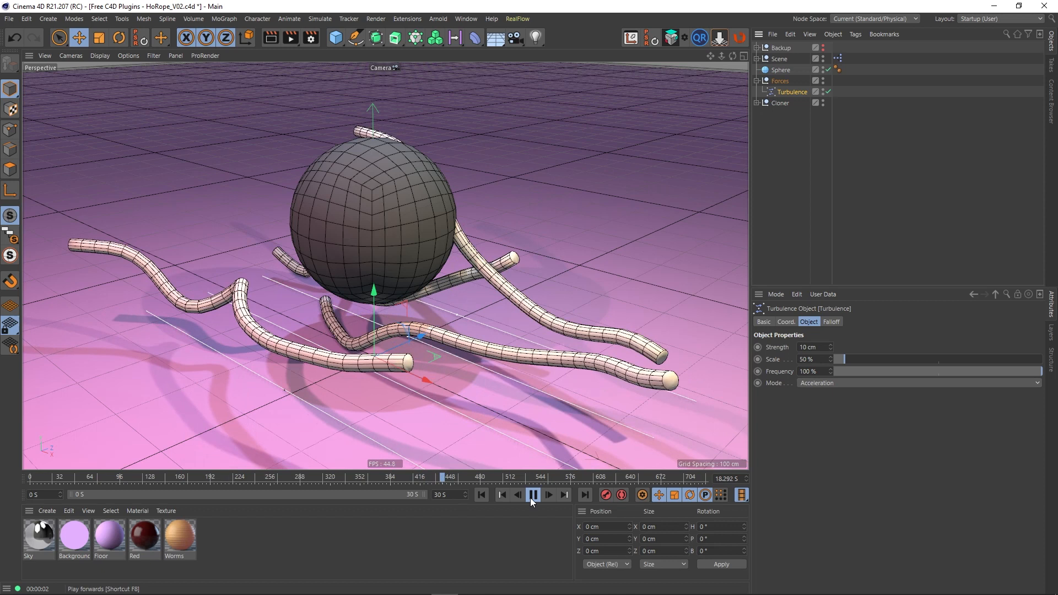
pyautogui.click(532, 496)
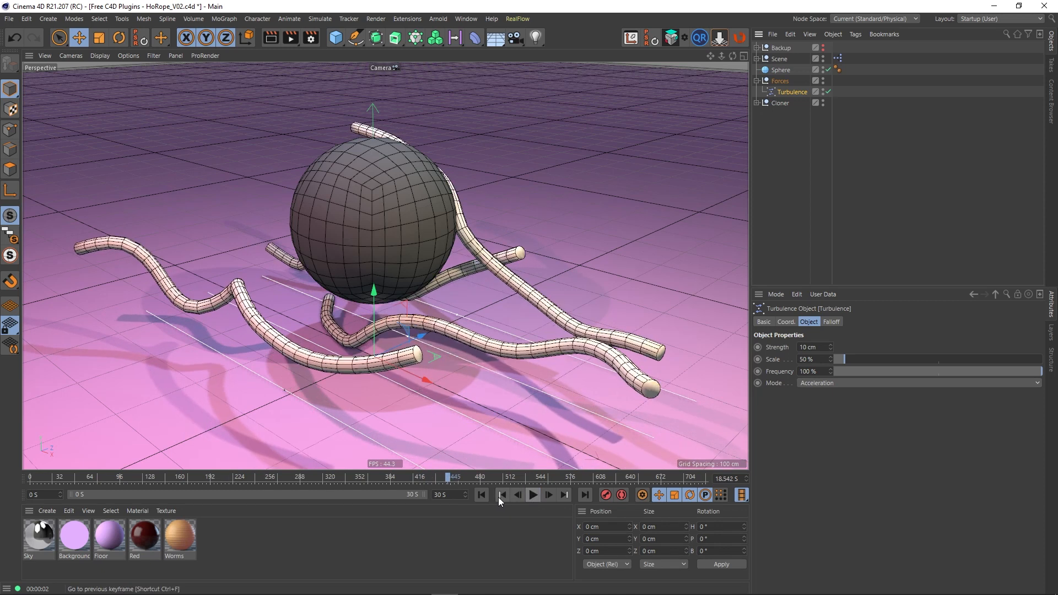
pyautogui.click(483, 494)
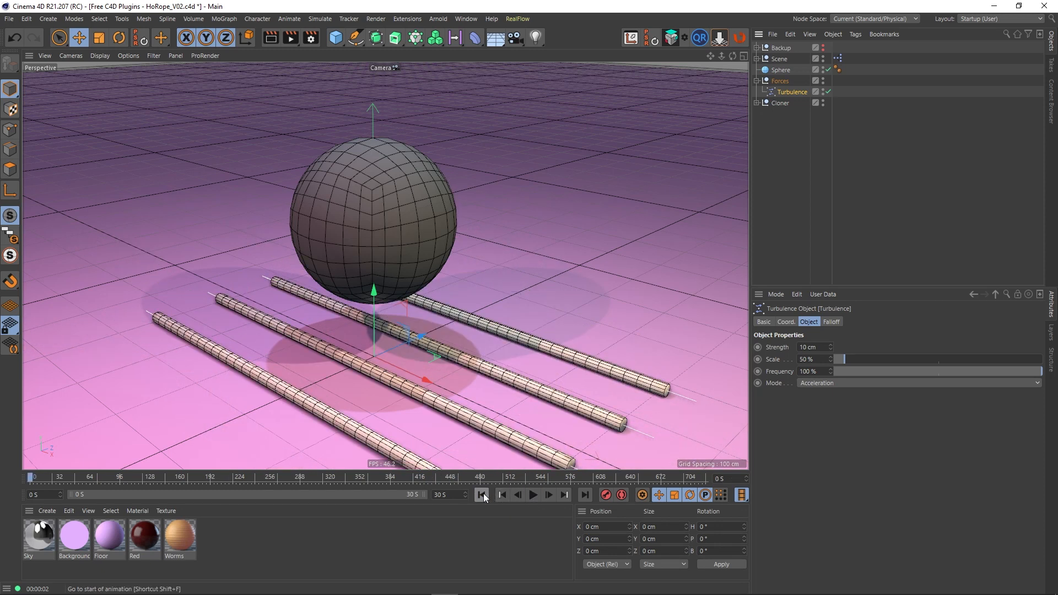
# Add a Collider Body simulation tag to the Sphere
pyautogui.click(780, 70)
pyautogui.rightClick(778, 74)
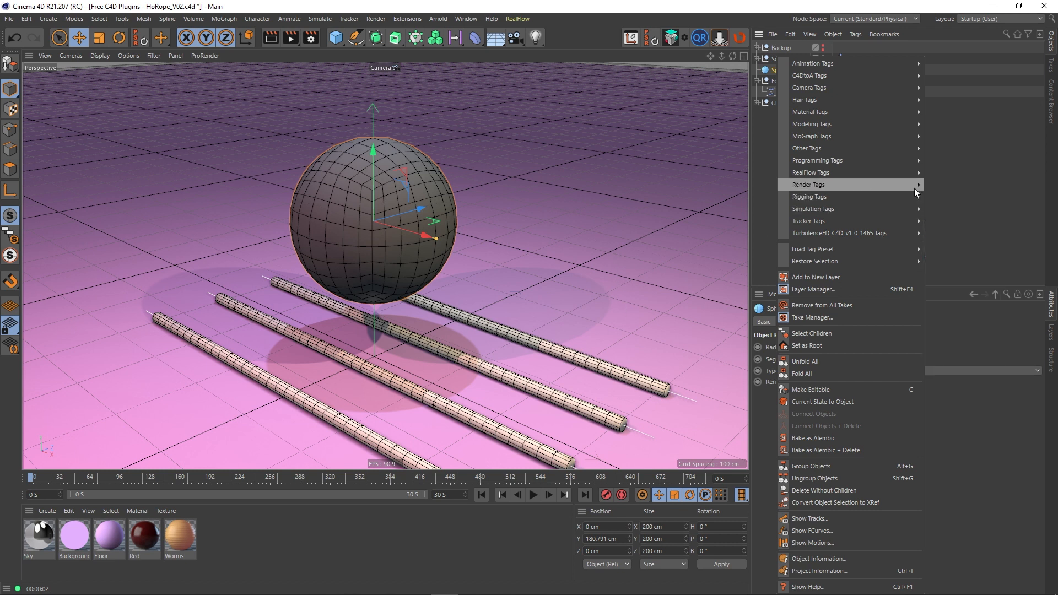
pyautogui.moveTo(869, 207)
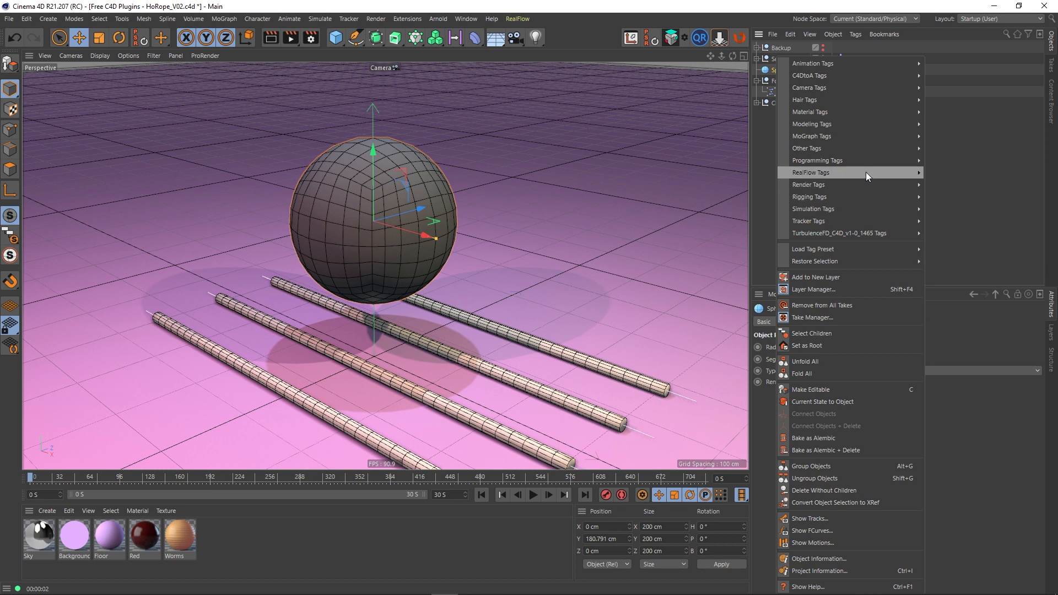
pyautogui.click(949, 232)
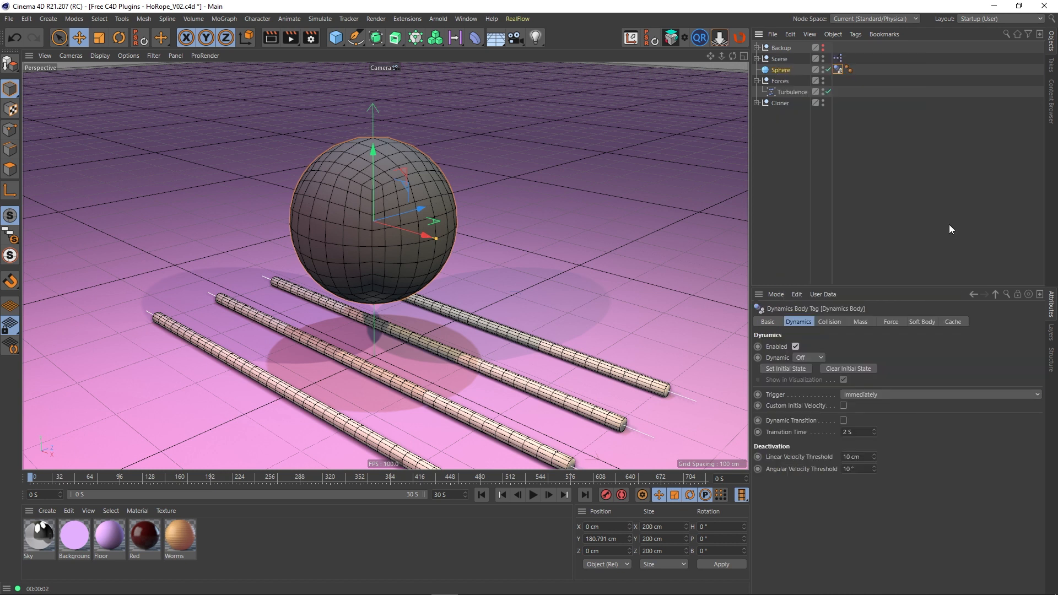
pyautogui.click(888, 180)
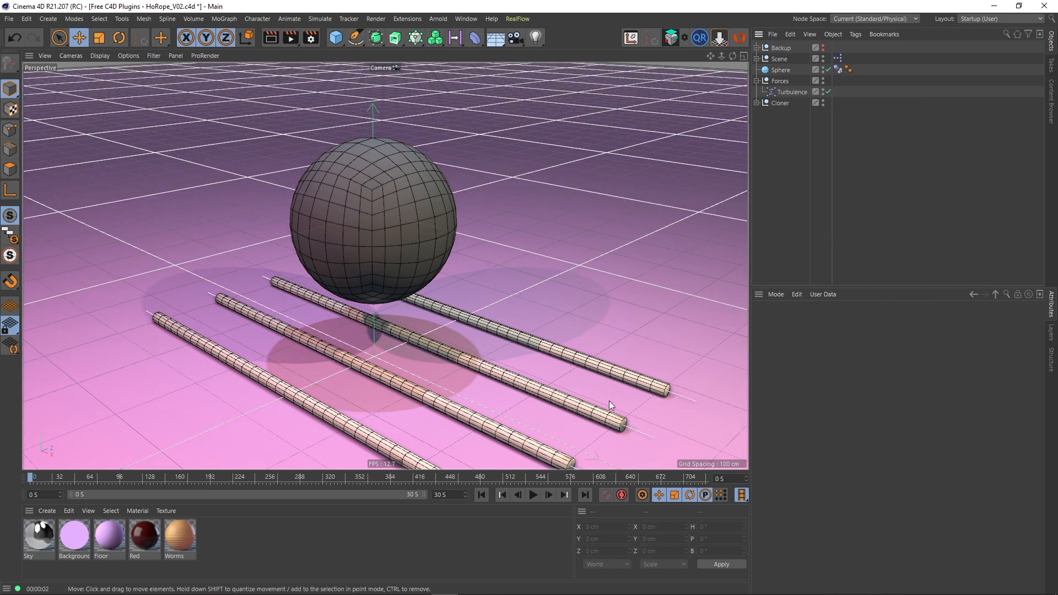
# Play the simulation to check how the ropes collide with the Sphere and return to the first frame
pyautogui.click(533, 495)
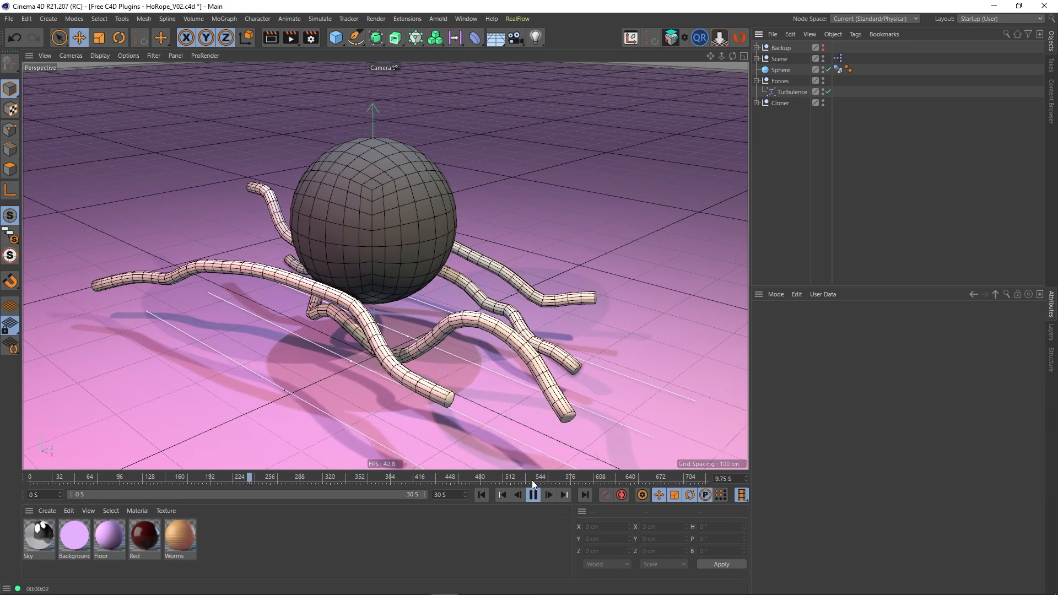
pyautogui.click(532, 496)
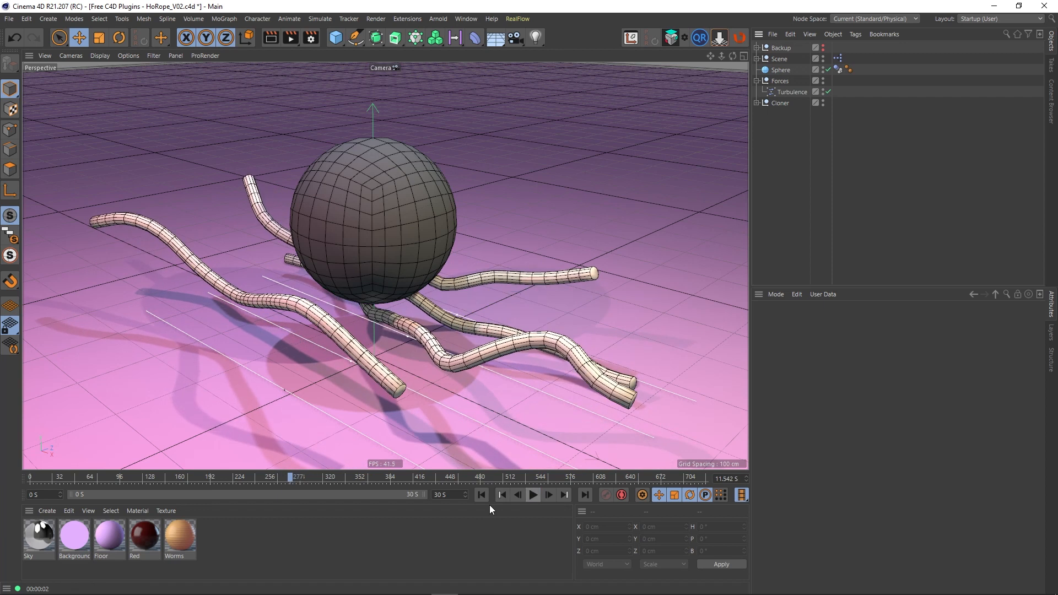
pyautogui.click(482, 496)
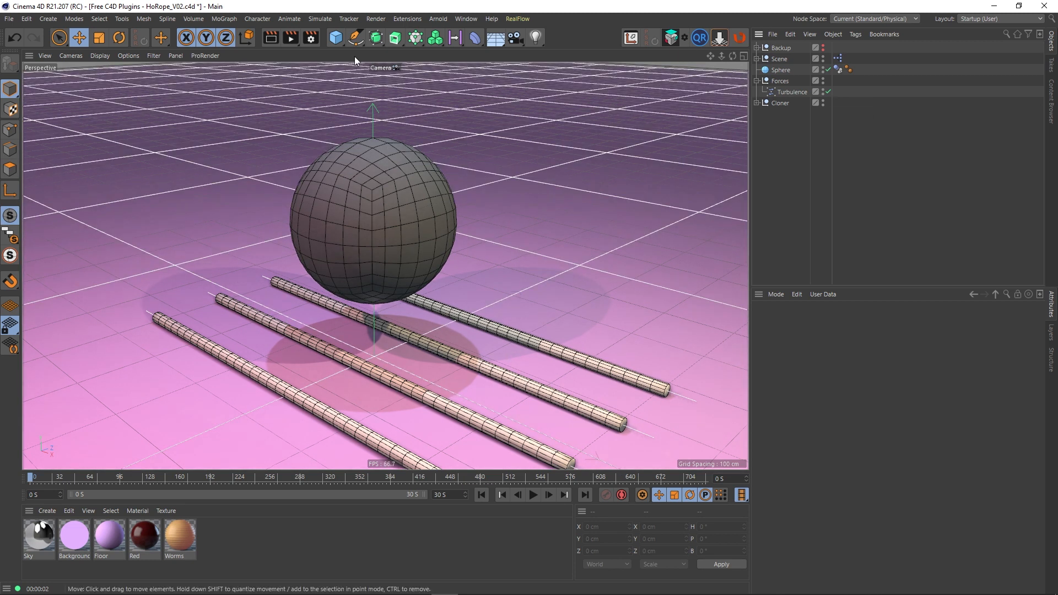
# Add an Attractor force, centre it on the Sphere by zeroing its position as the Sphere's child, and move it into the Forces group
pyautogui.click(322, 20)
pyautogui.moveTo(330, 91)
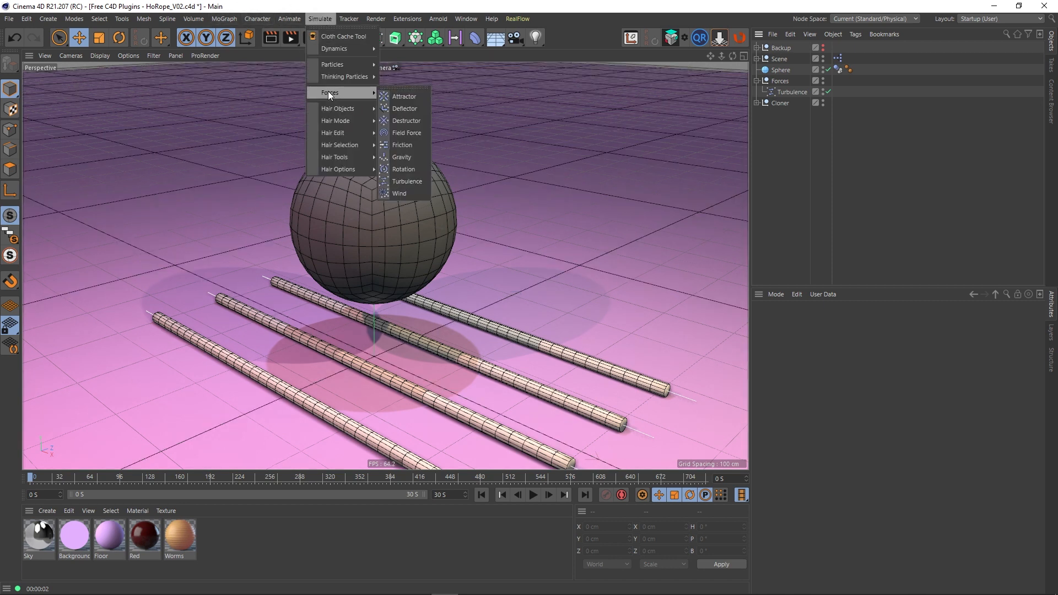
pyautogui.click(408, 96)
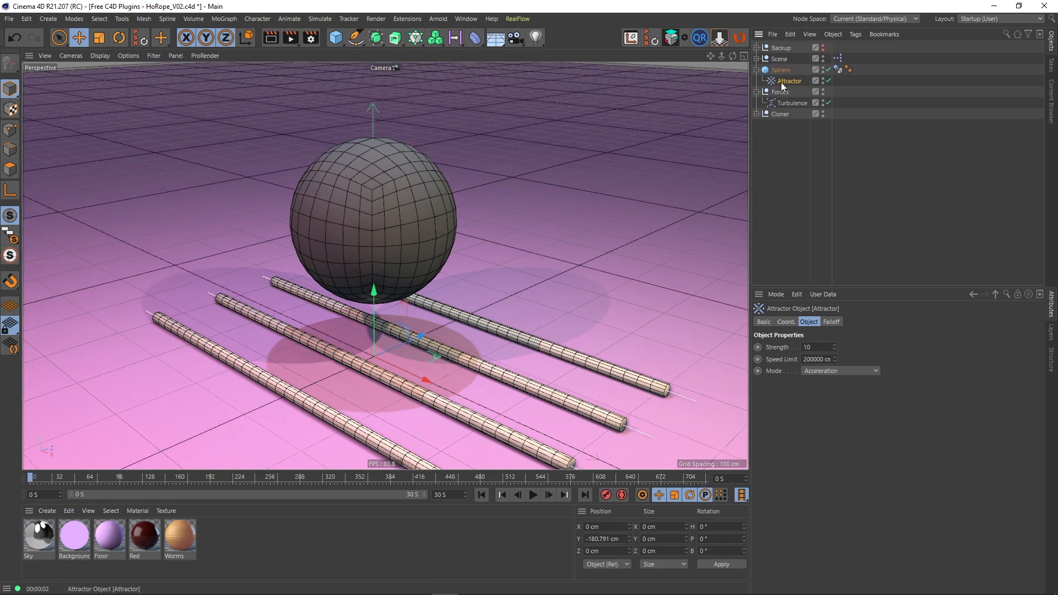
pyautogui.click(785, 323)
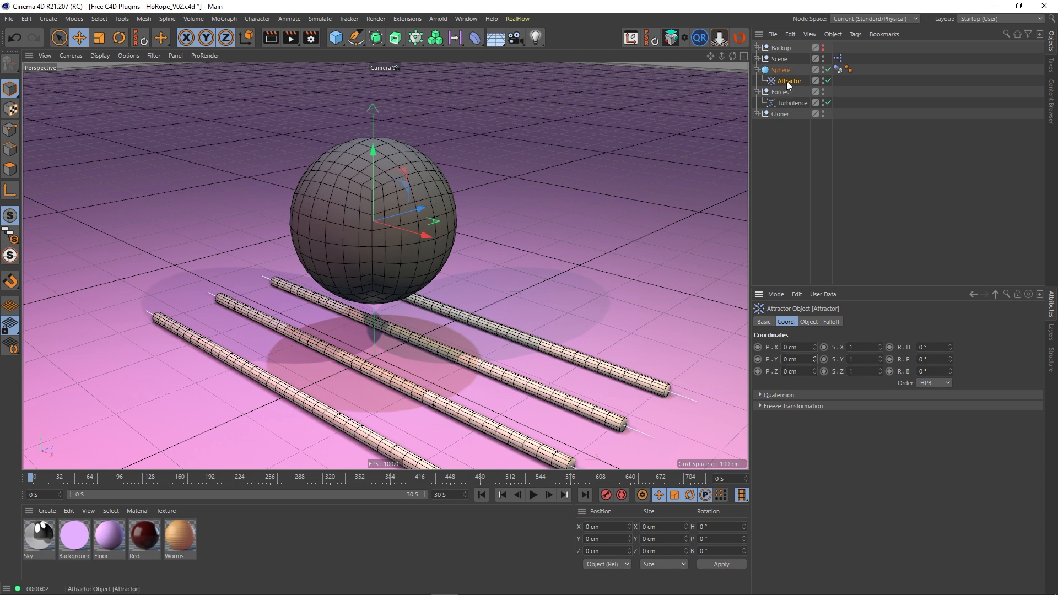
pyautogui.moveTo(788, 83); pyautogui.dragTo(786, 109)
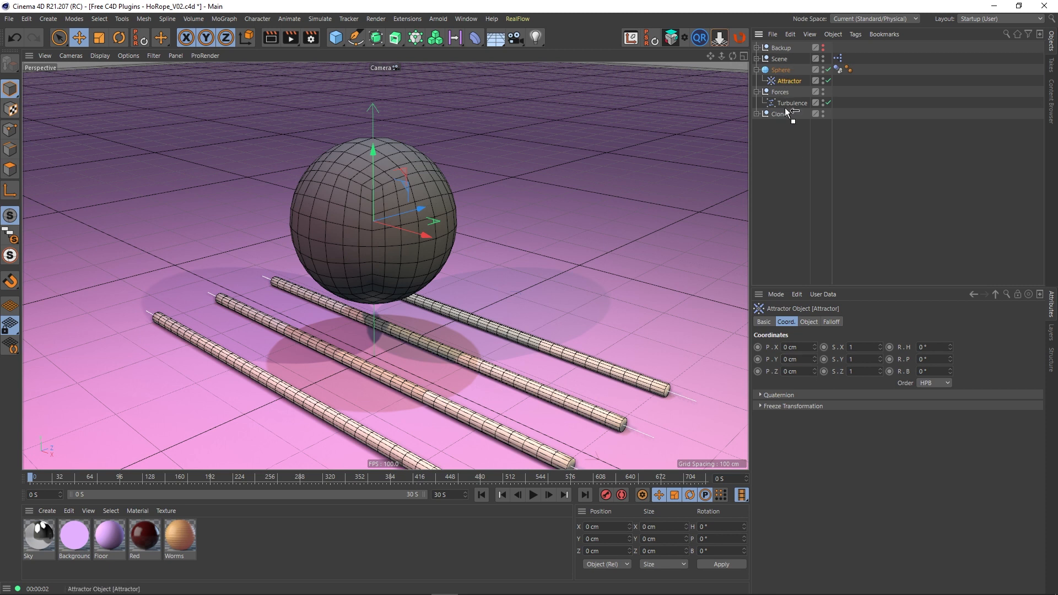
# Play the simulation, set the Attractor's Strength to 50 while it runs, and restart it from the first frame
pyautogui.click(817, 216)
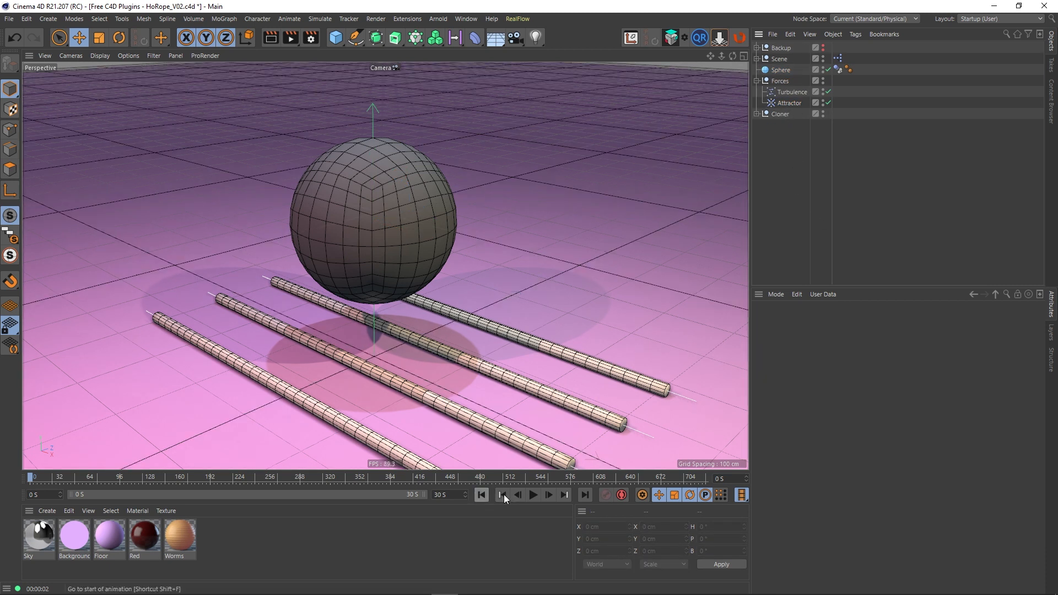
pyautogui.click(532, 496)
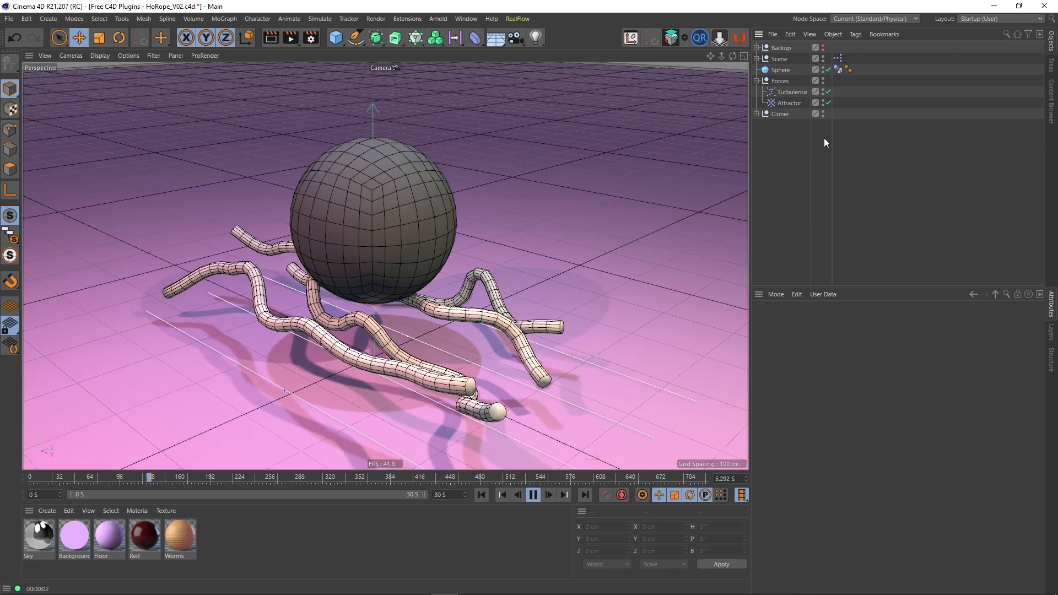
pyautogui.click(788, 103)
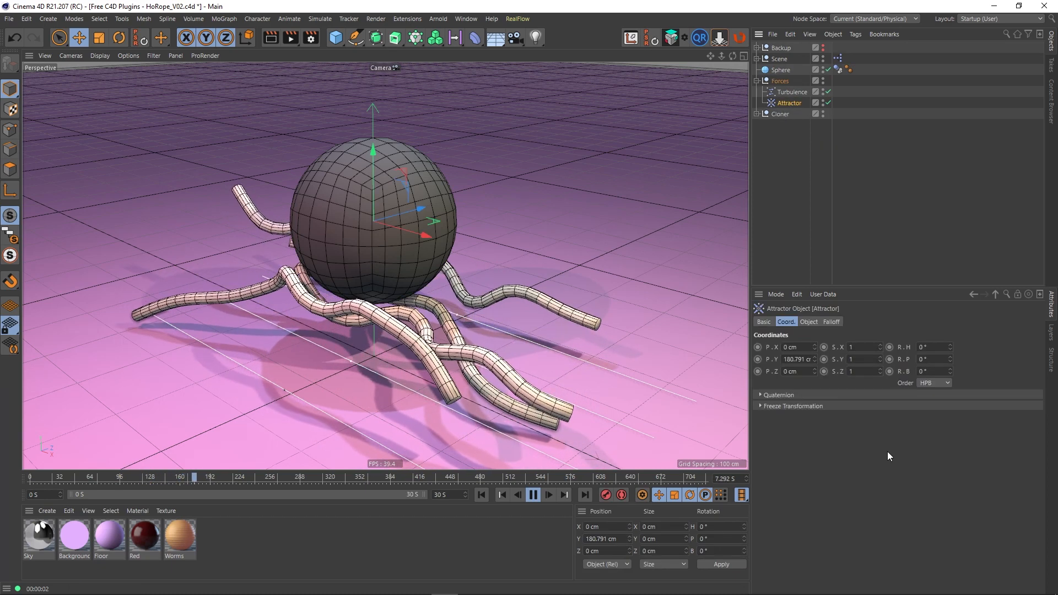
pyautogui.click(805, 322)
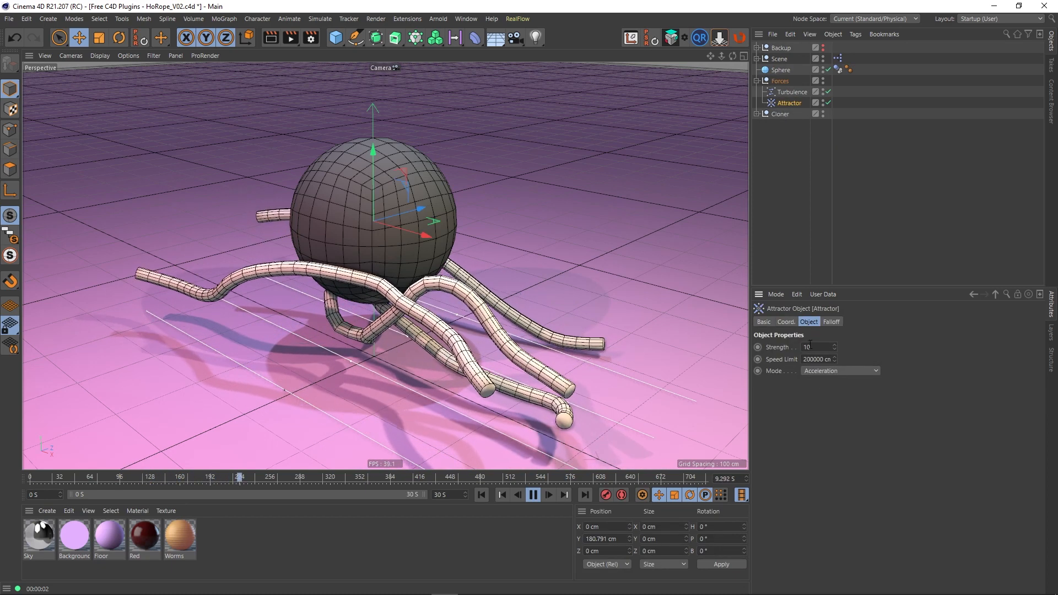
pyautogui.click(822, 347)
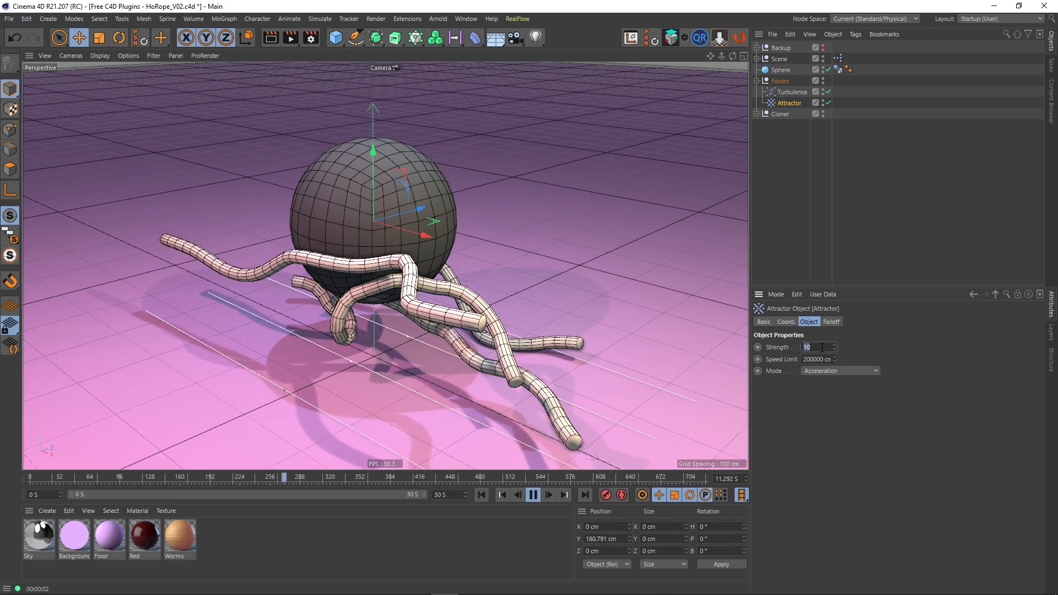
pyautogui.write('50')
pyautogui.press('Return')
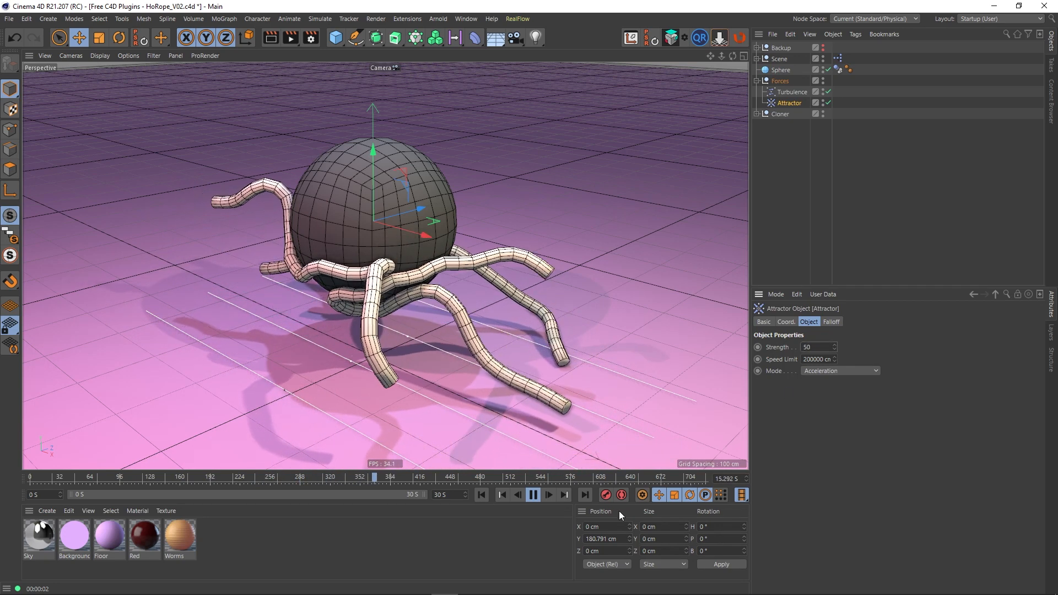
pyautogui.click(480, 496)
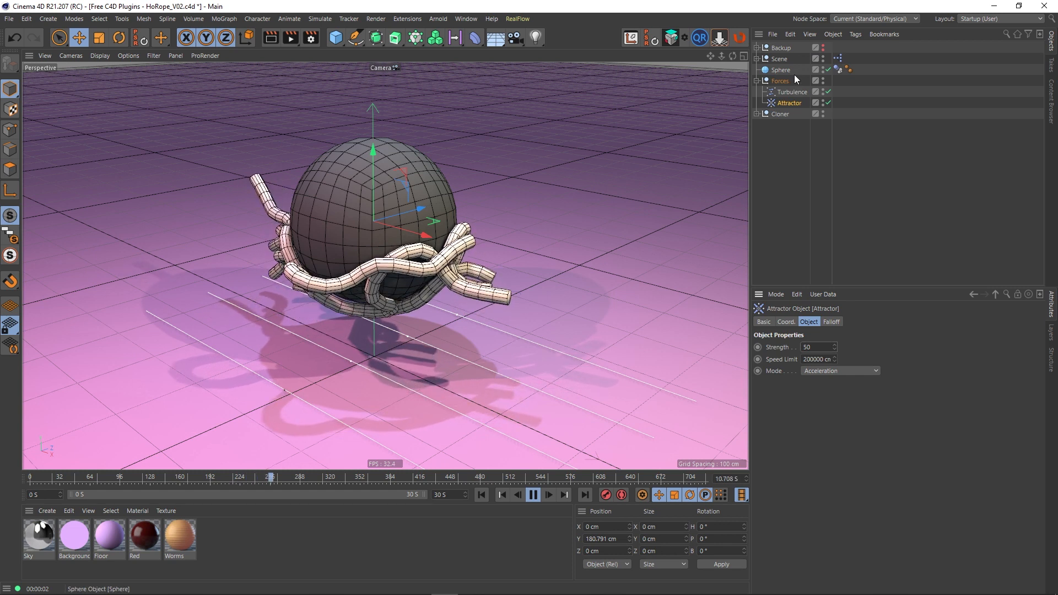
# Set the collision Friction to 30 % in the Sphere's Dynamics Body tag
pyautogui.click(837, 69)
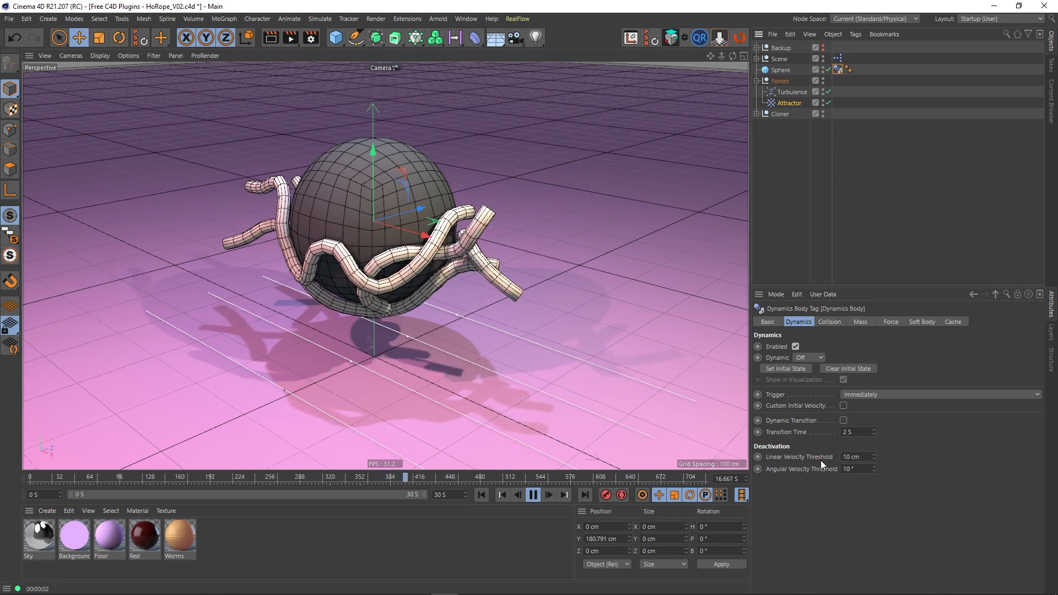
pyautogui.click(831, 321)
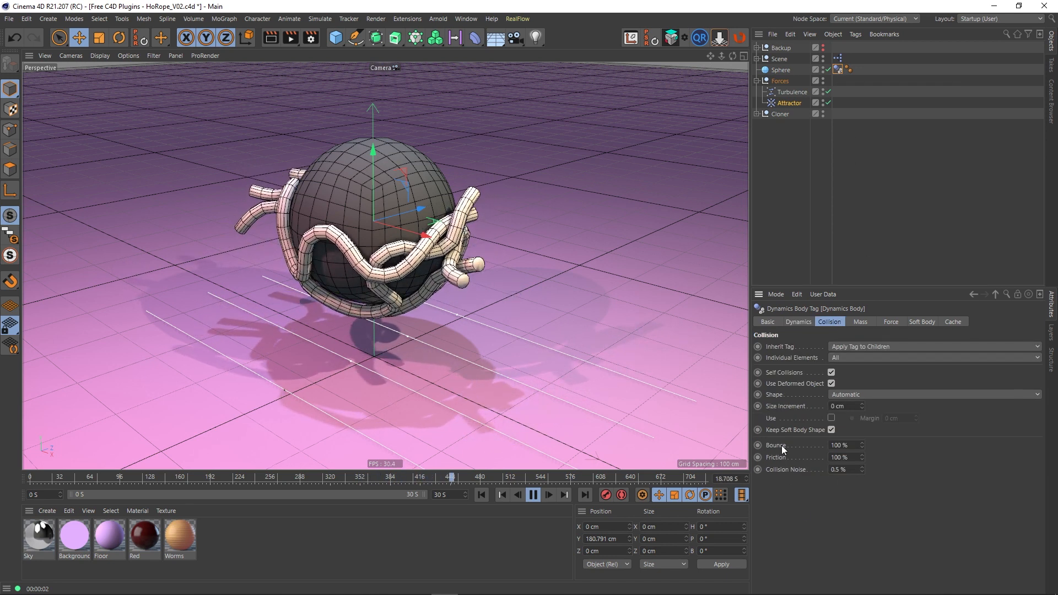
pyautogui.moveTo(851, 458); pyautogui.dragTo(788, 458)
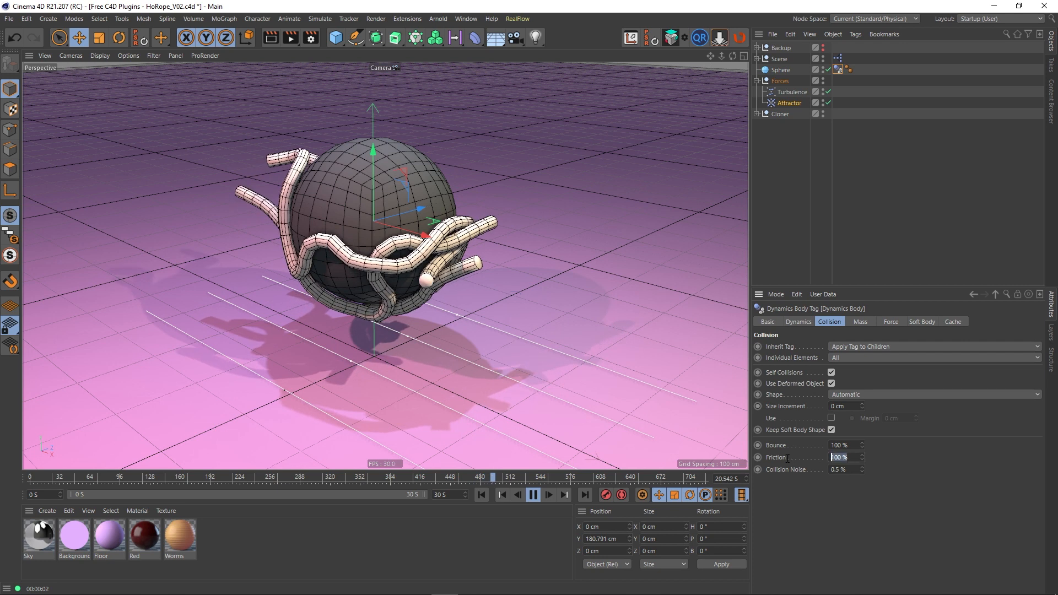
pyautogui.write('30')
pyautogui.press('Return')
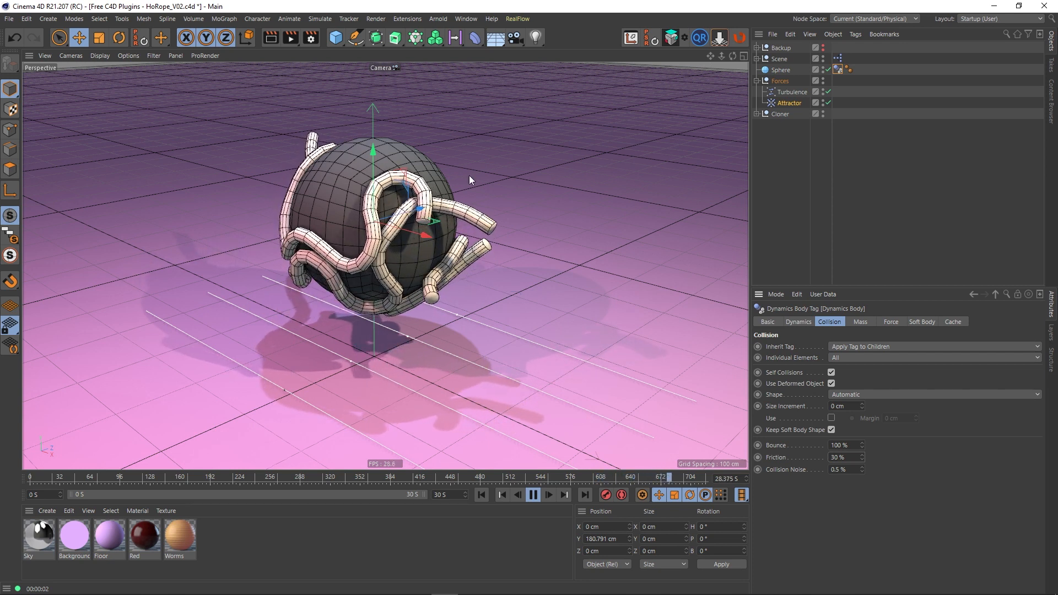
# Examine the Bounce and Friction settings of the dynamics tag on HoRope 0's rope inside the Cloner group
pyautogui.click(756, 80)
pyautogui.click(756, 91)
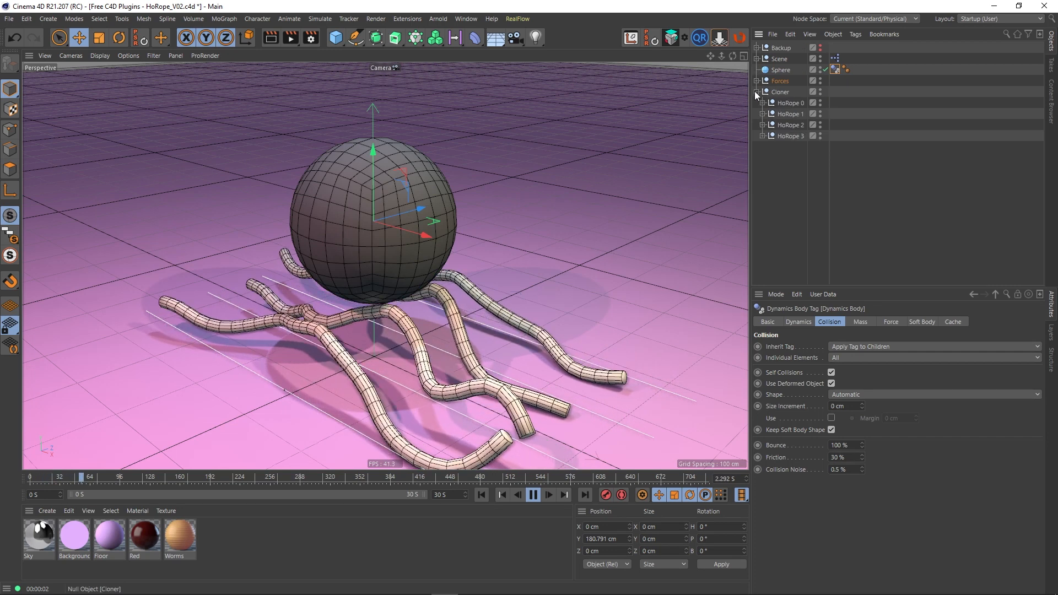
pyautogui.click(763, 103)
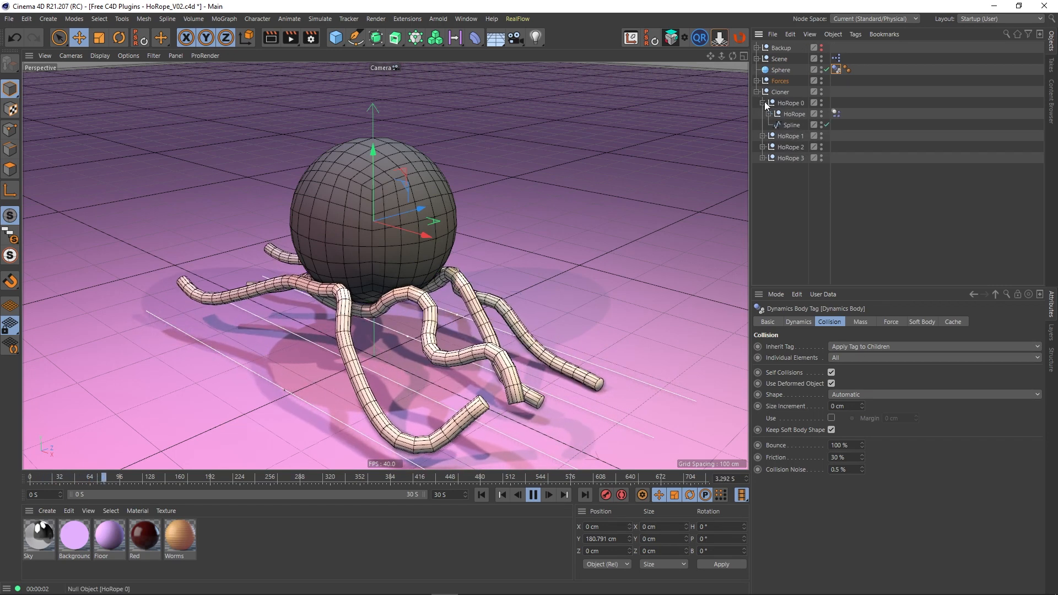
pyautogui.click(835, 113)
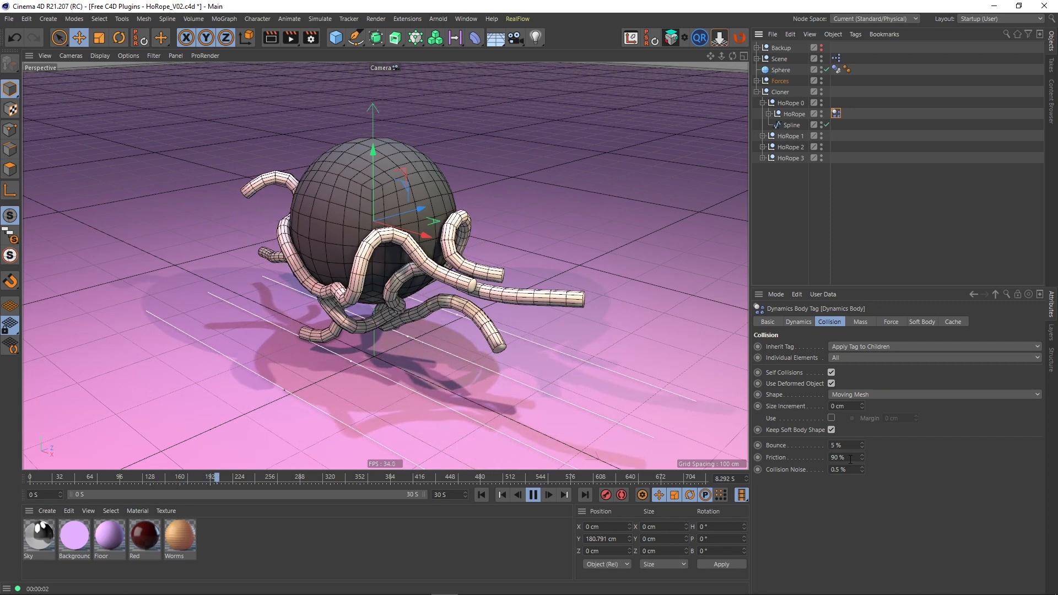
pyautogui.click(808, 194)
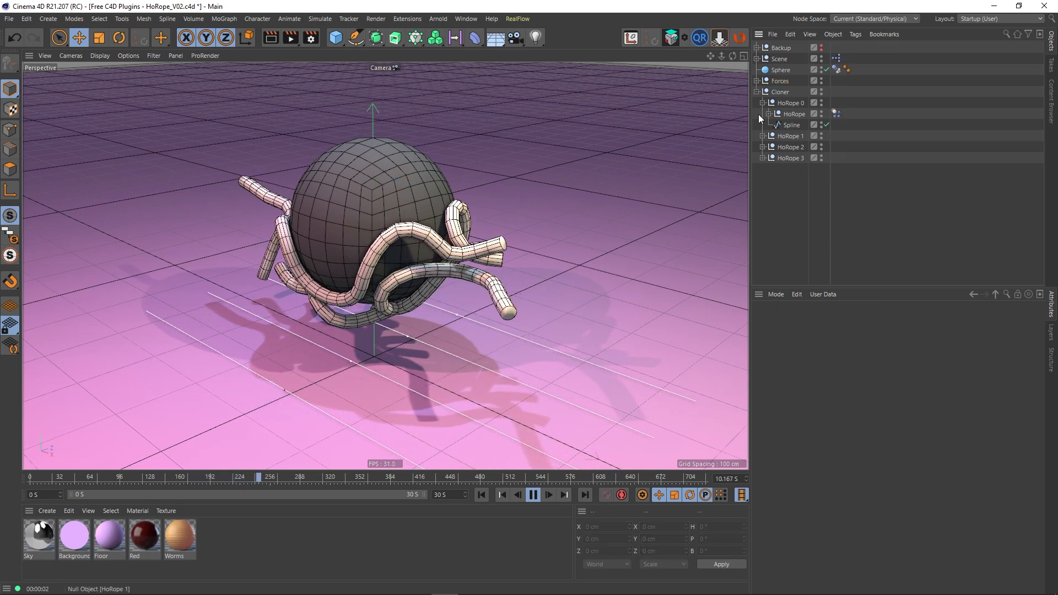
pyautogui.click(763, 103)
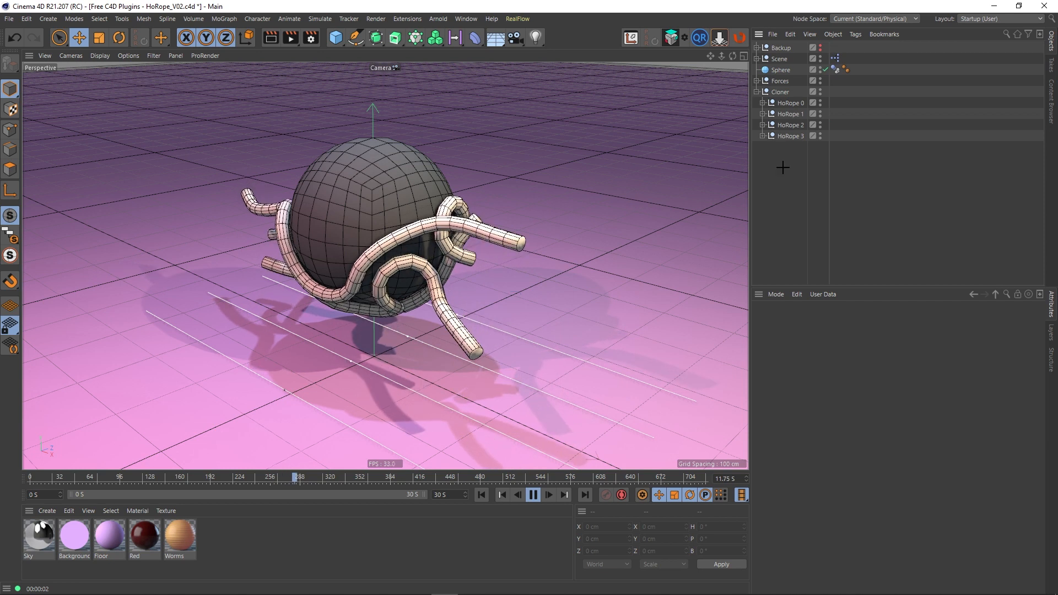
pyautogui.click(762, 103)
pyautogui.click(762, 103)
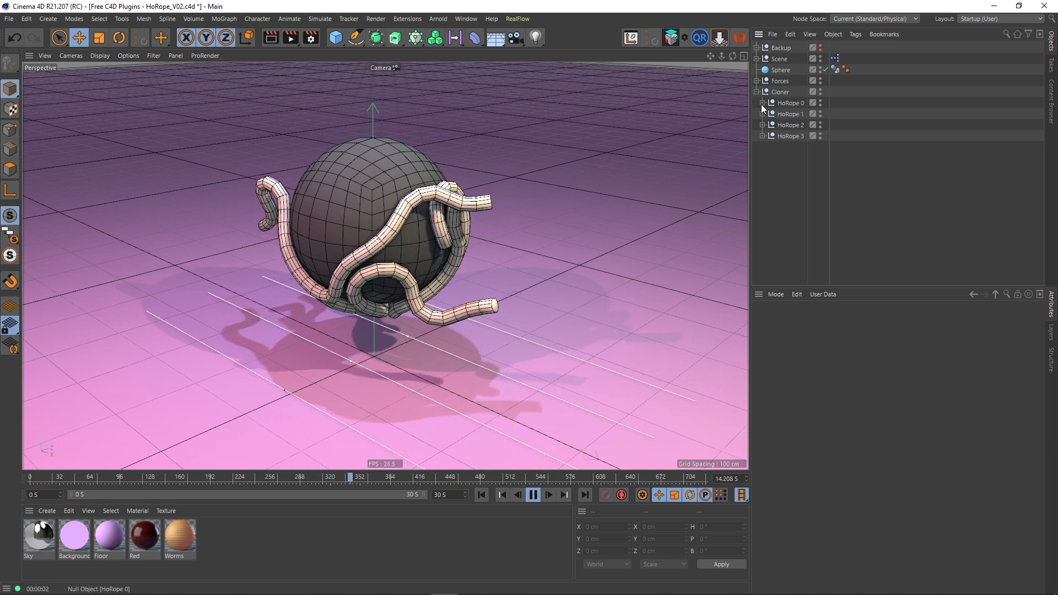
# Stop playback at the first frame and parent the Cloner group under a Subdivision Surface with editor and renderer levels of 1
pyautogui.click(780, 92)
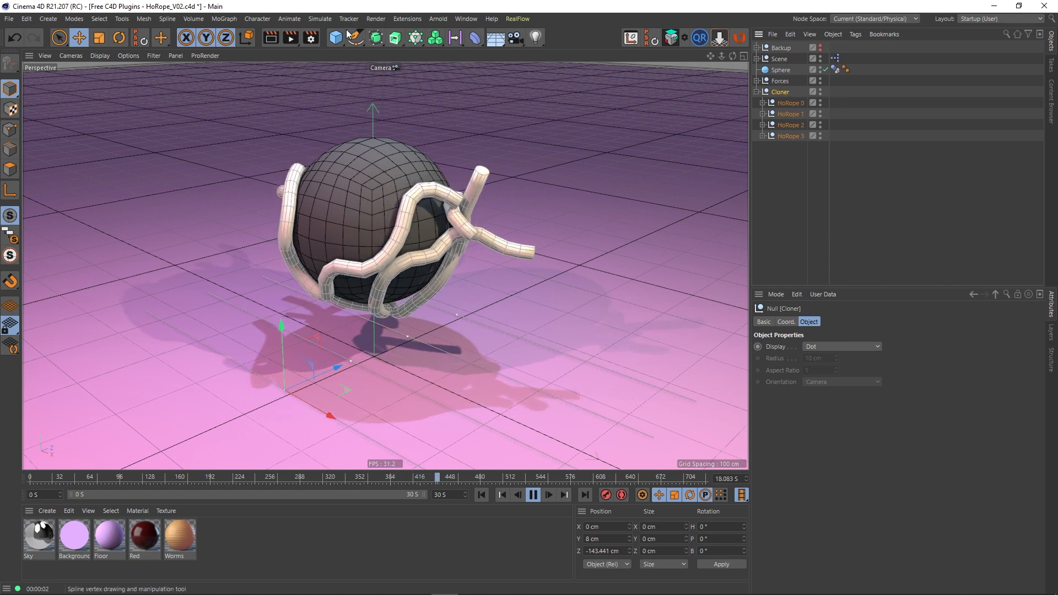
pyautogui.click(532, 495)
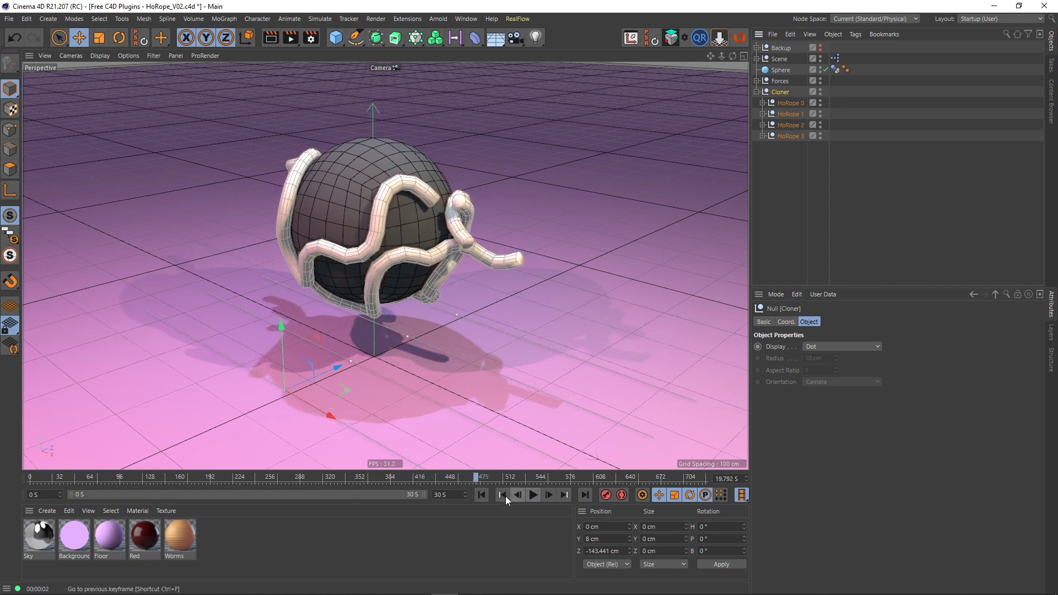
pyautogui.click(482, 495)
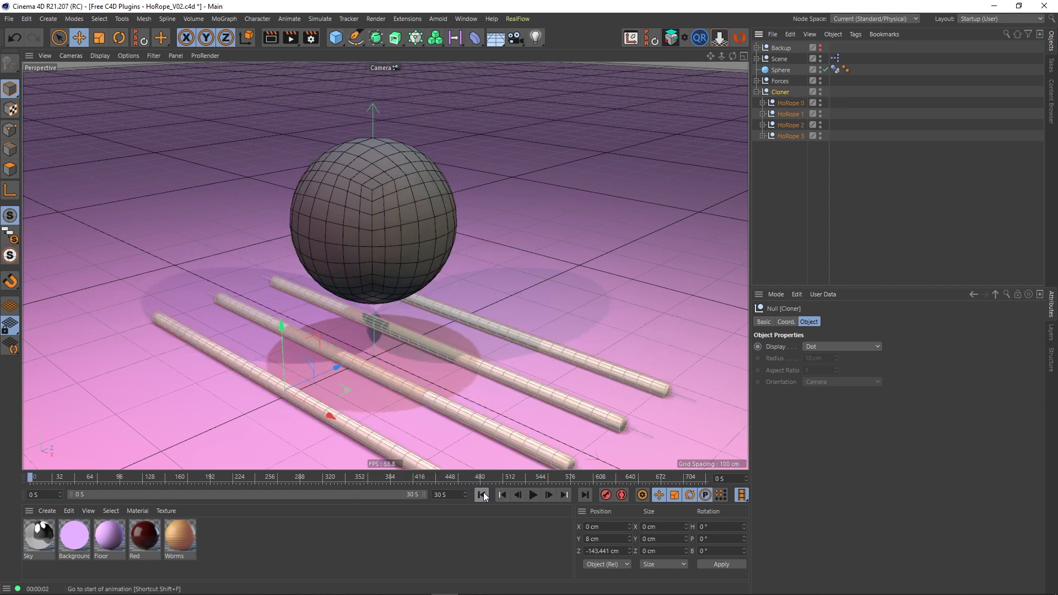
pyautogui.click(375, 39)
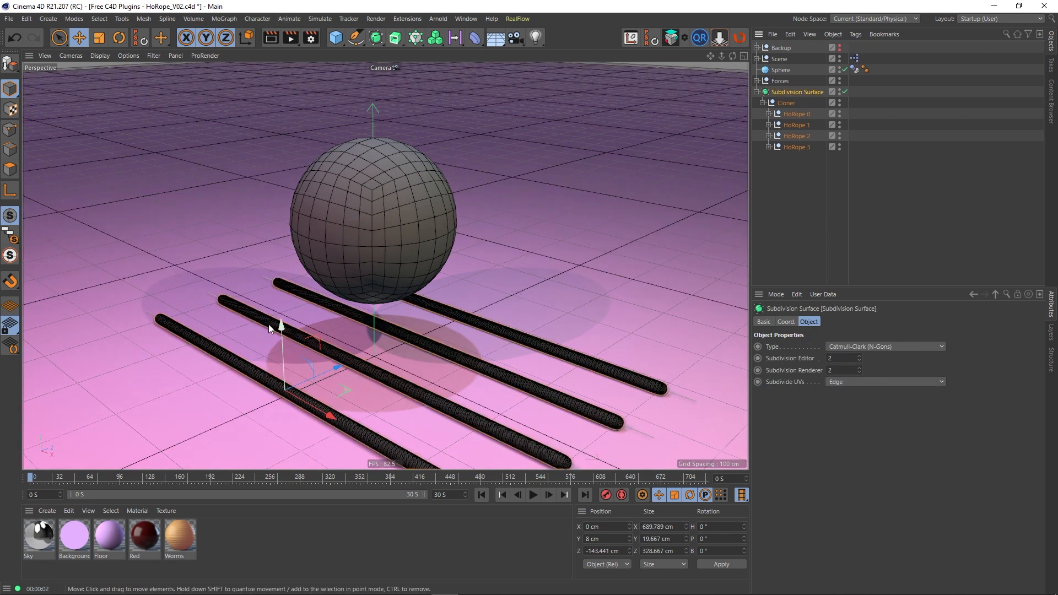
pyautogui.click(860, 361)
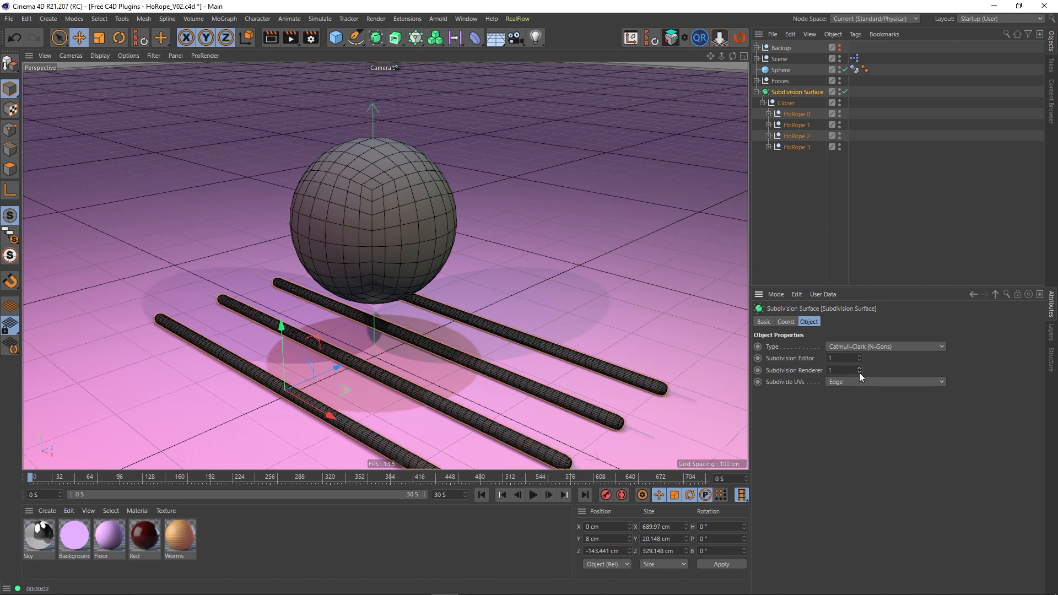
# Play the simulation to check the subdivided ropes around the Sphere, and pause it partway through
pyautogui.click(757, 201)
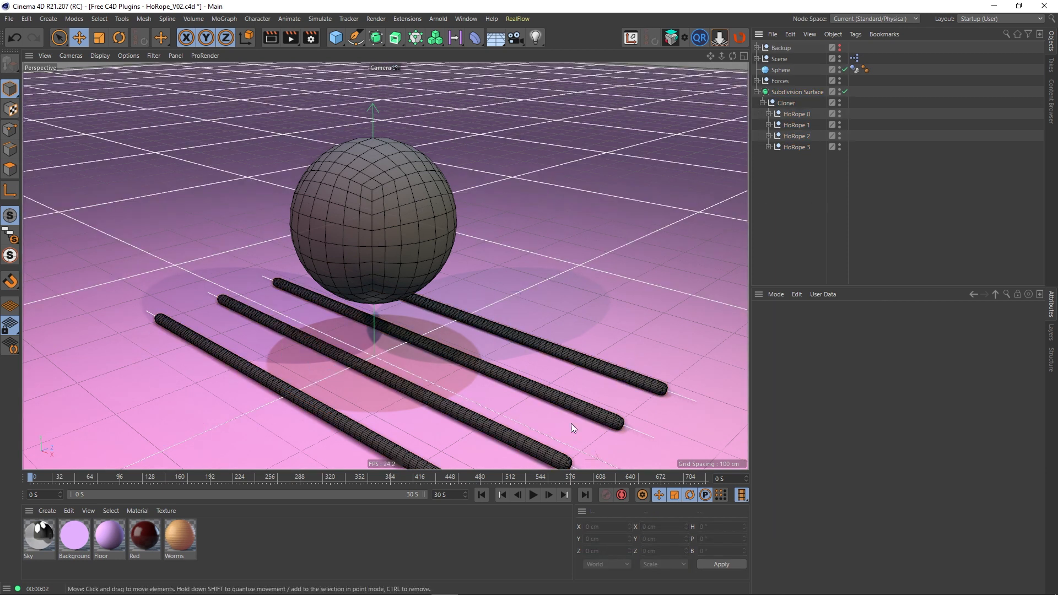
pyautogui.click(534, 495)
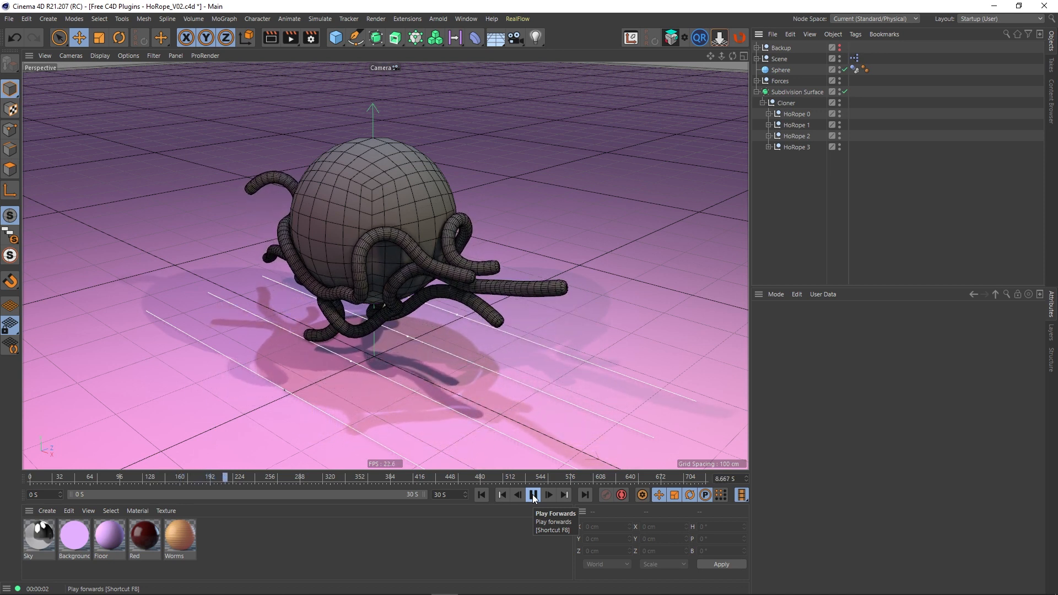
pyautogui.click(534, 495)
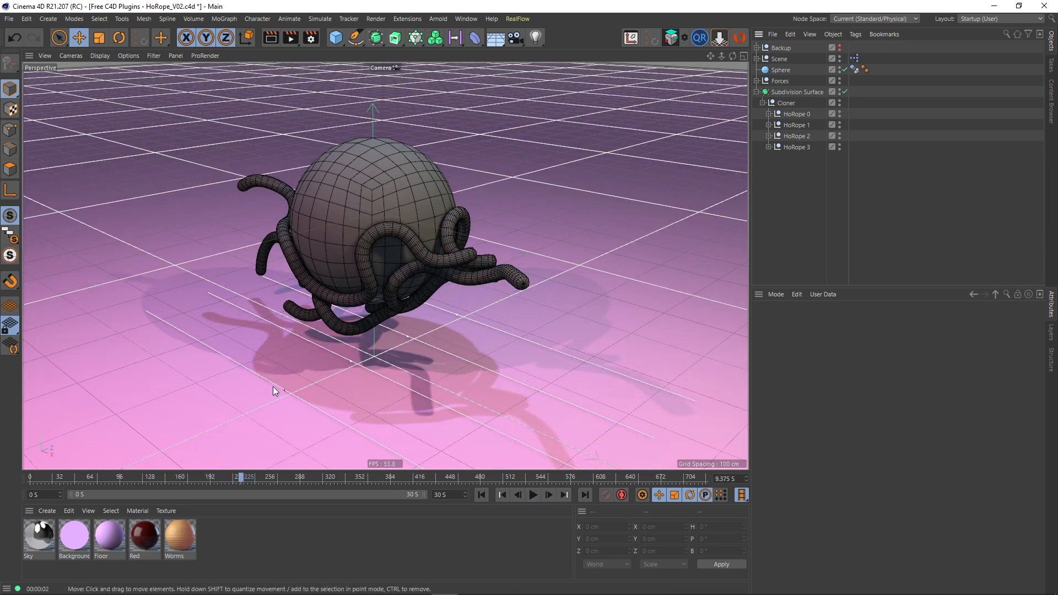
# Hide the Spline objects inside HoRope 0, HoRope 1, HoRope 2 and HoRope 3 in the viewport
pyautogui.click(769, 114)
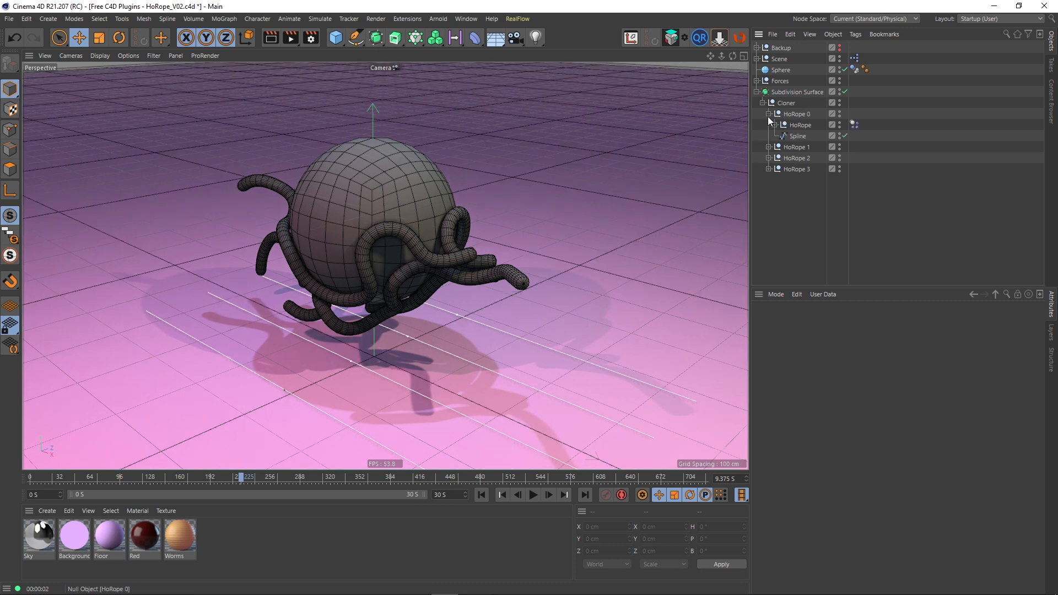
pyautogui.click(802, 137)
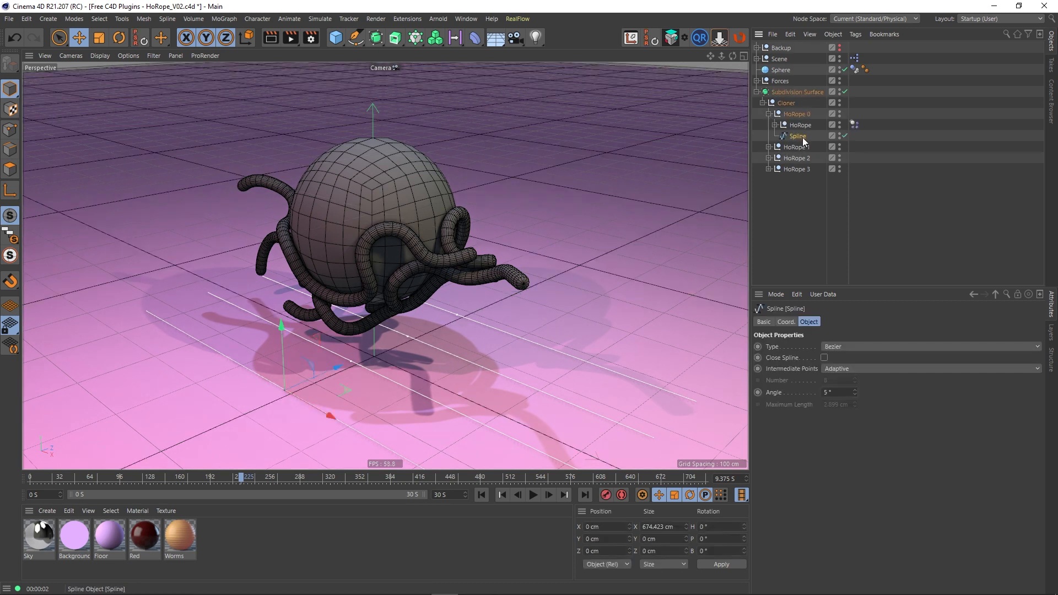
pyautogui.click(769, 147)
pyautogui.click(769, 181)
pyautogui.click(768, 213)
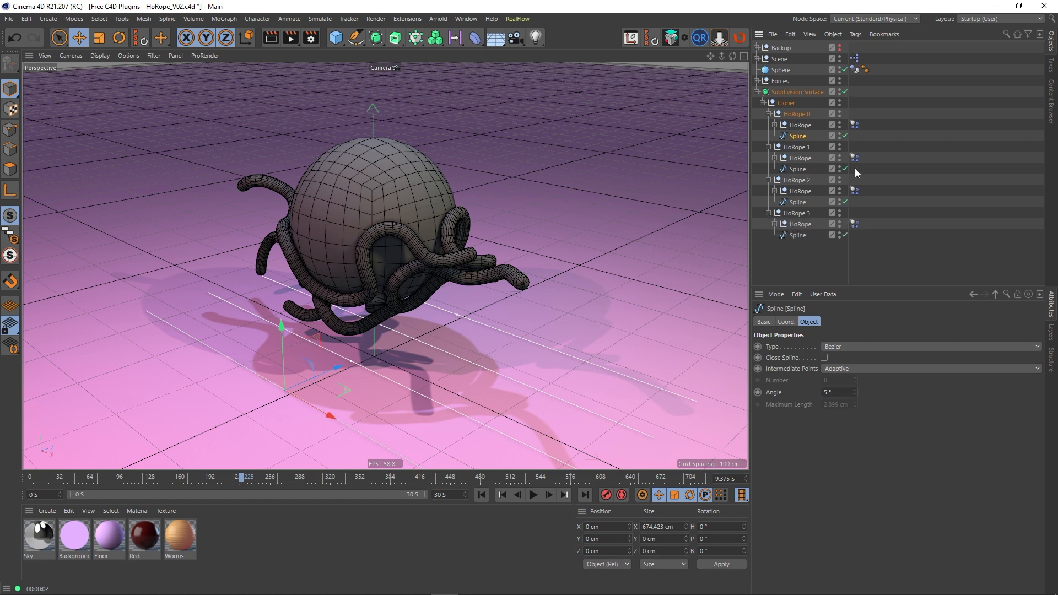
pyautogui.click(840, 134)
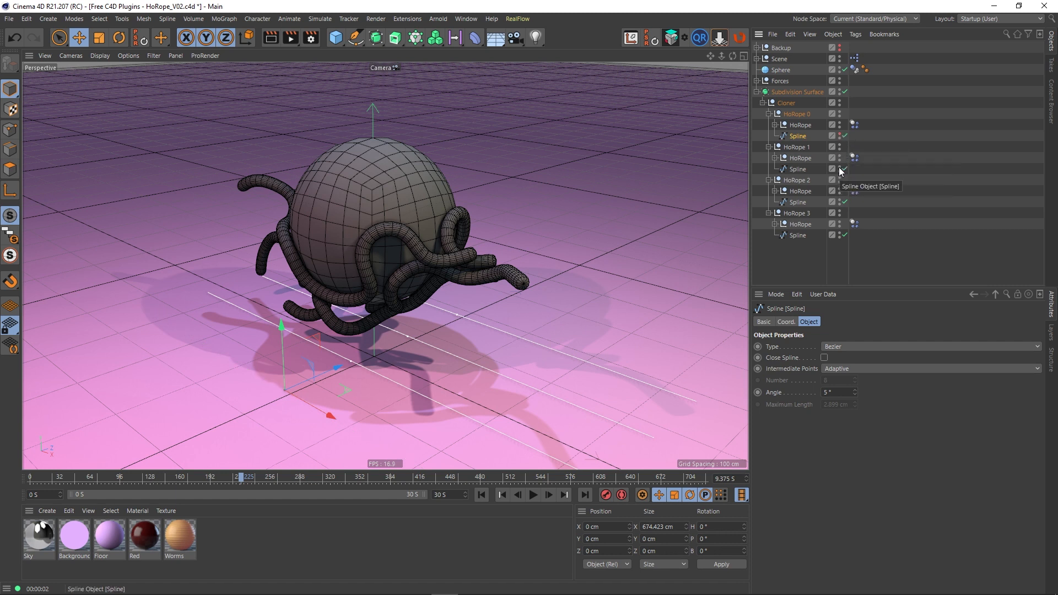
pyautogui.click(840, 168)
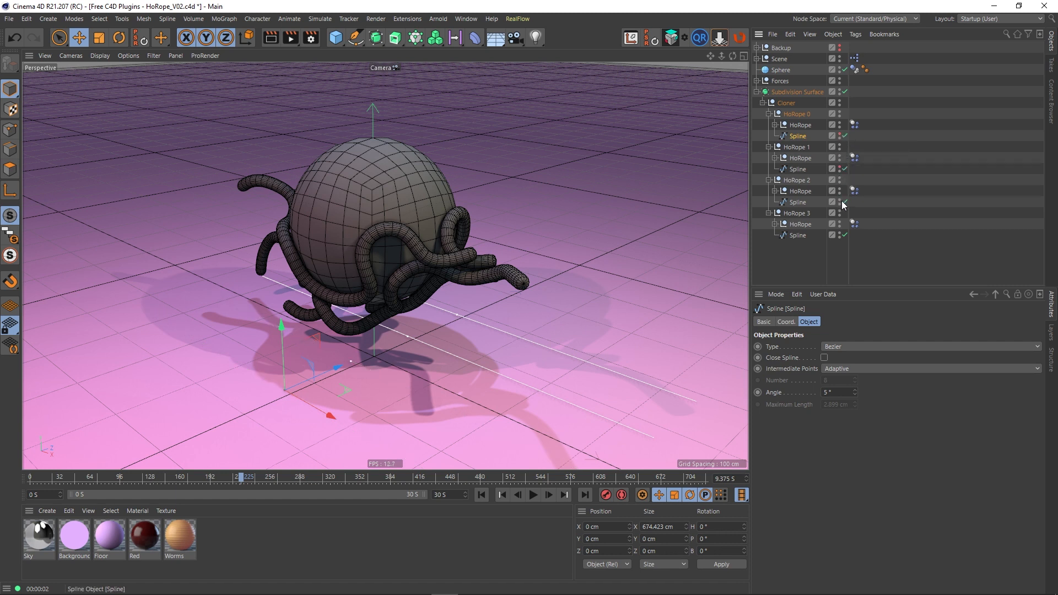
pyautogui.click(839, 201)
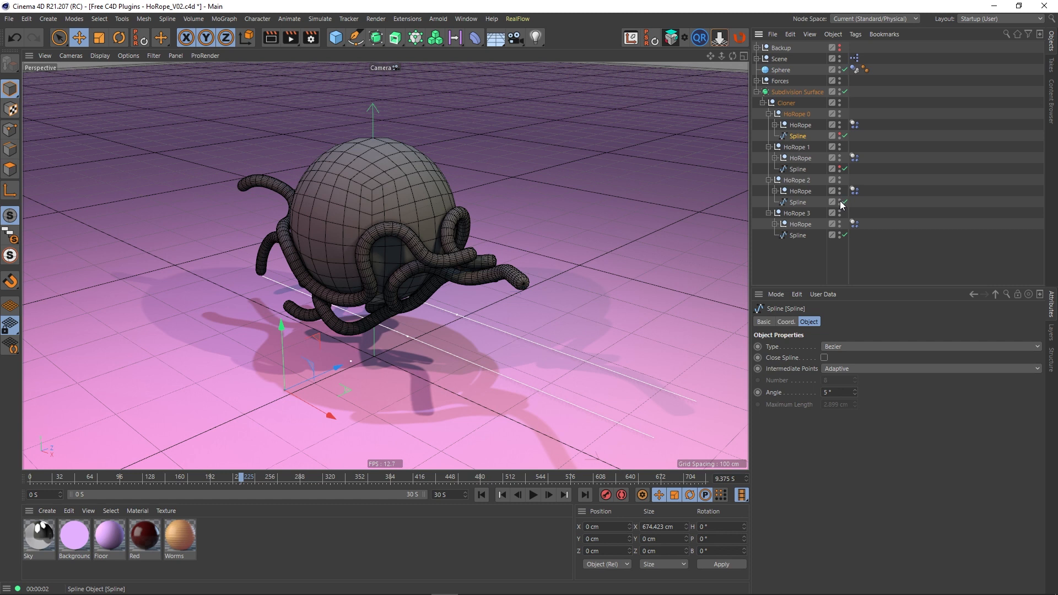
pyautogui.click(839, 234)
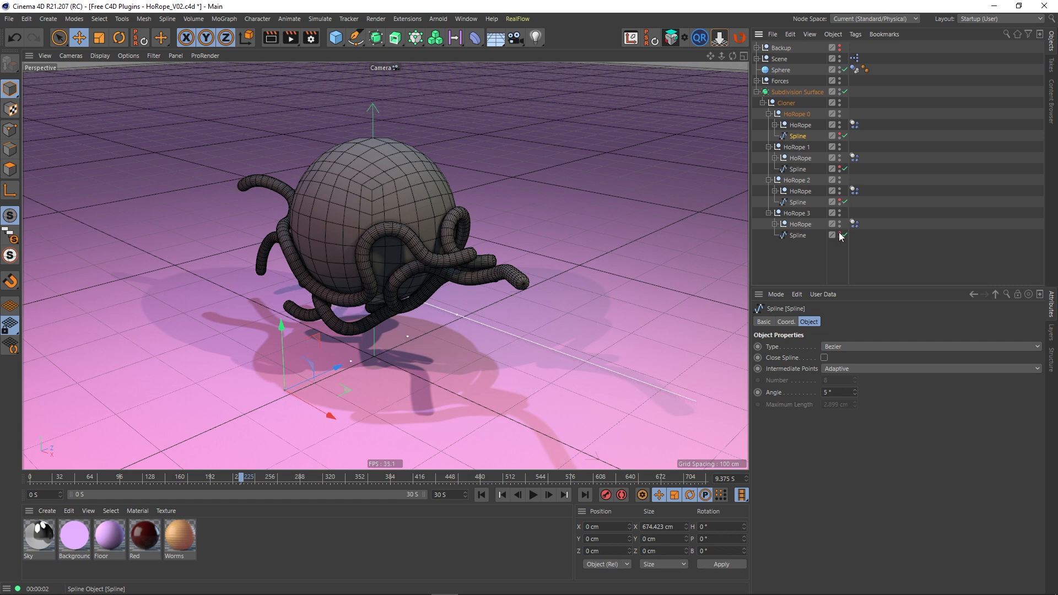
pyautogui.click(795, 249)
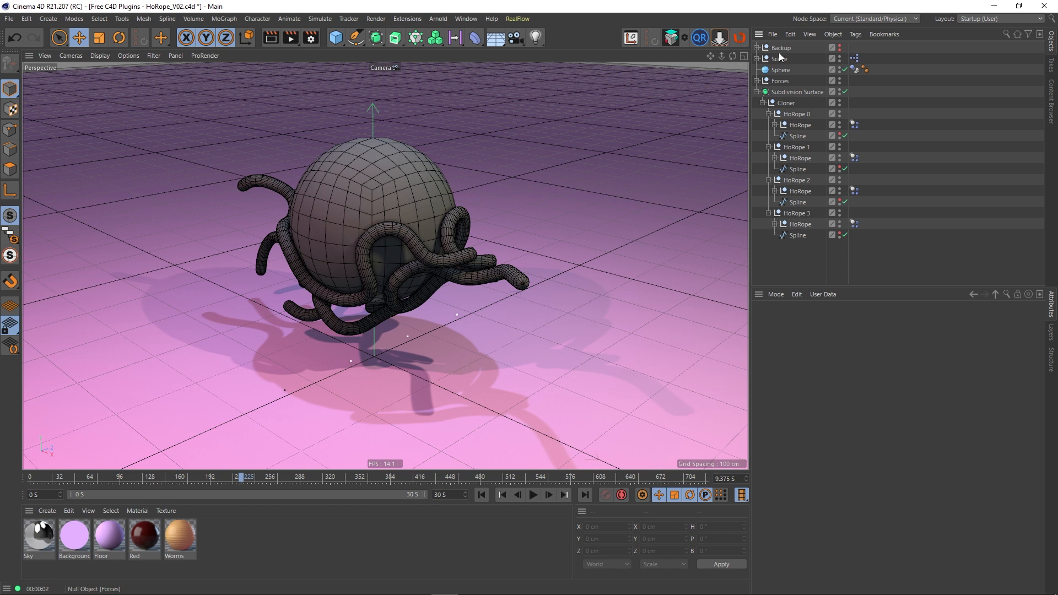
# Collapse the HoRope 0 to HoRope 3 groups in the object hierarchy
pyautogui.click(768, 113)
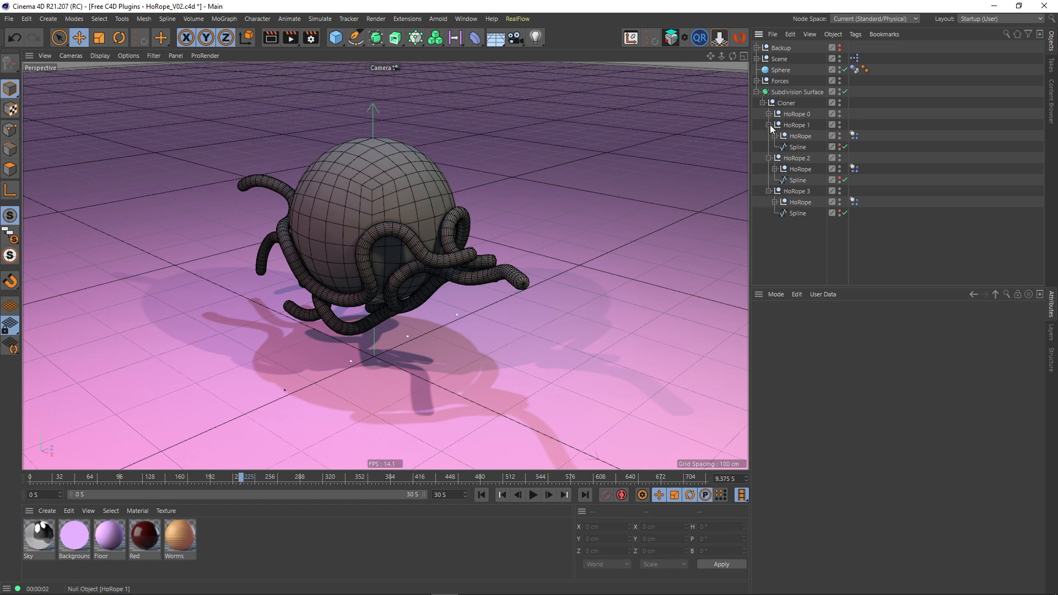
pyautogui.click(768, 125)
pyautogui.click(768, 136)
pyautogui.click(769, 147)
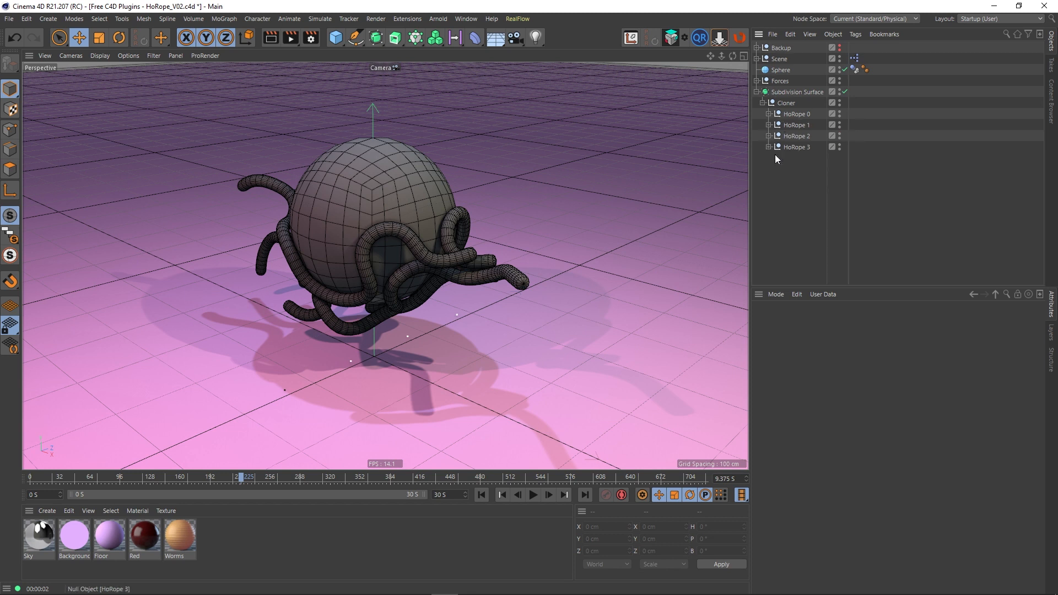
# Play the simulation onward to check the four ropes without their splines, and return to the first frame
pyautogui.click(532, 496)
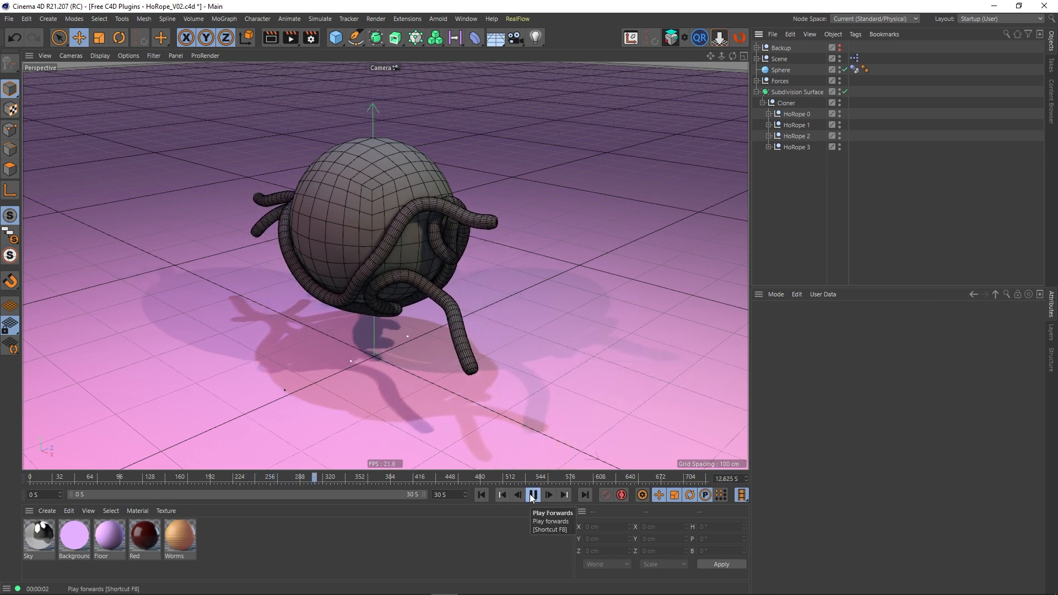
pyautogui.click(533, 496)
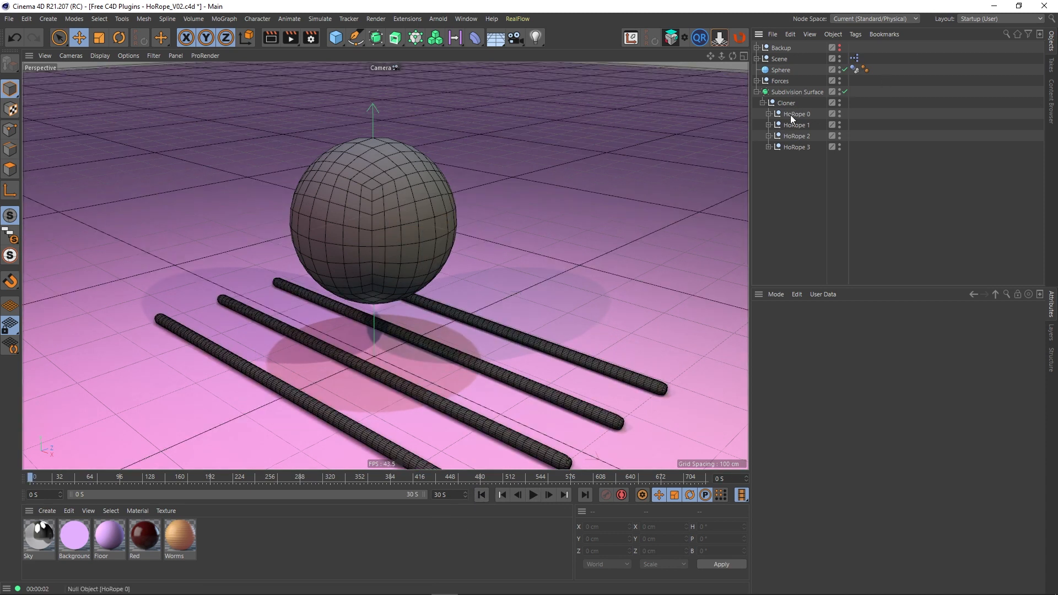
# Duplicate HoRope 0 to HoRope 3 straight upward so the copies lie above the Sphere, and collapse the Cloner group
pyautogui.click(790, 114)
pyautogui.keyDown('shift'); pyautogui.click(795, 146); pyautogui.keyUp('shift')
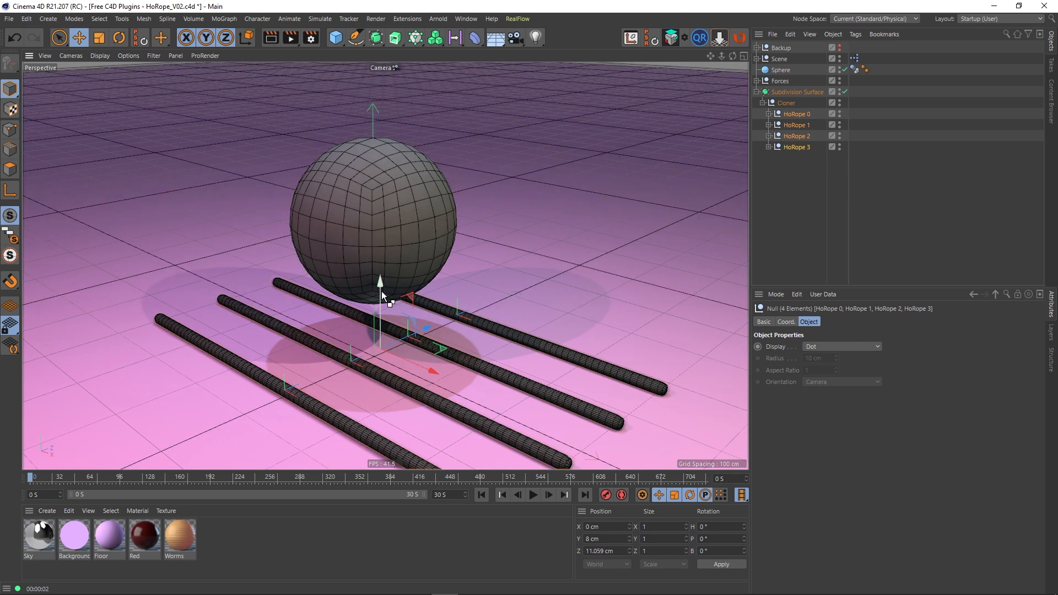
pyautogui.keyDown('ctrl'); pyautogui.moveTo(382, 290); pyautogui.dragTo(392, 62); pyautogui.keyUp('ctrl')
pyautogui.click(766, 213)
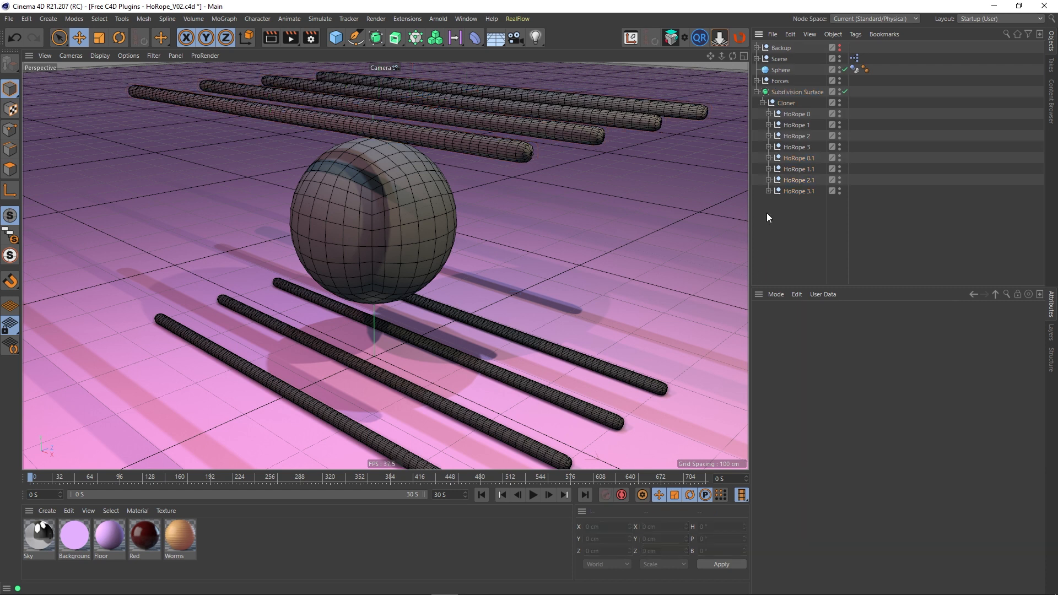
pyautogui.click(762, 103)
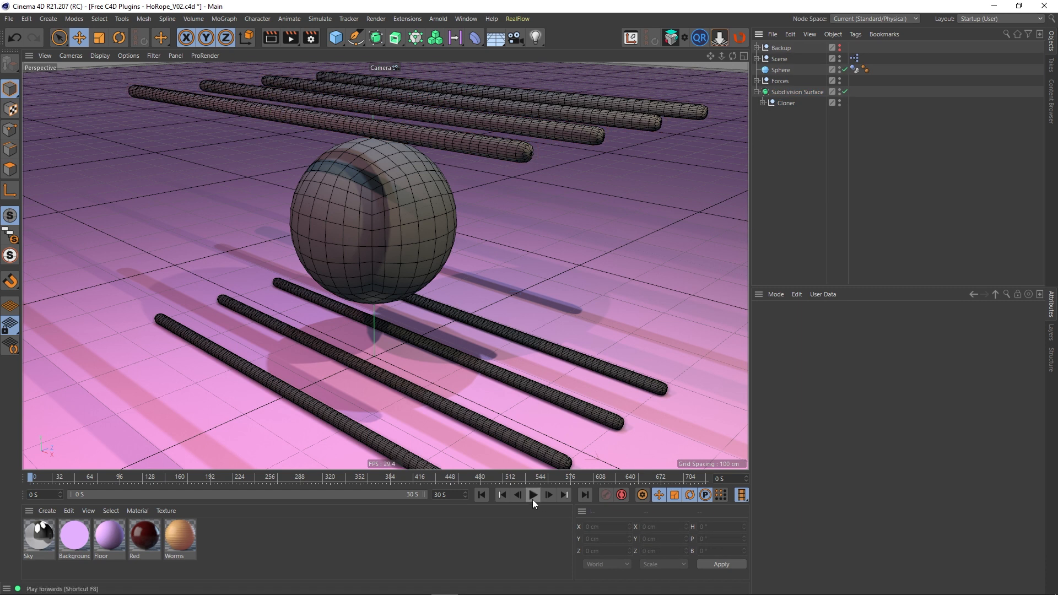
# Play the simulation with both sets of ropes, pause it partway through, and return to the first frame
pyautogui.click(532, 500)
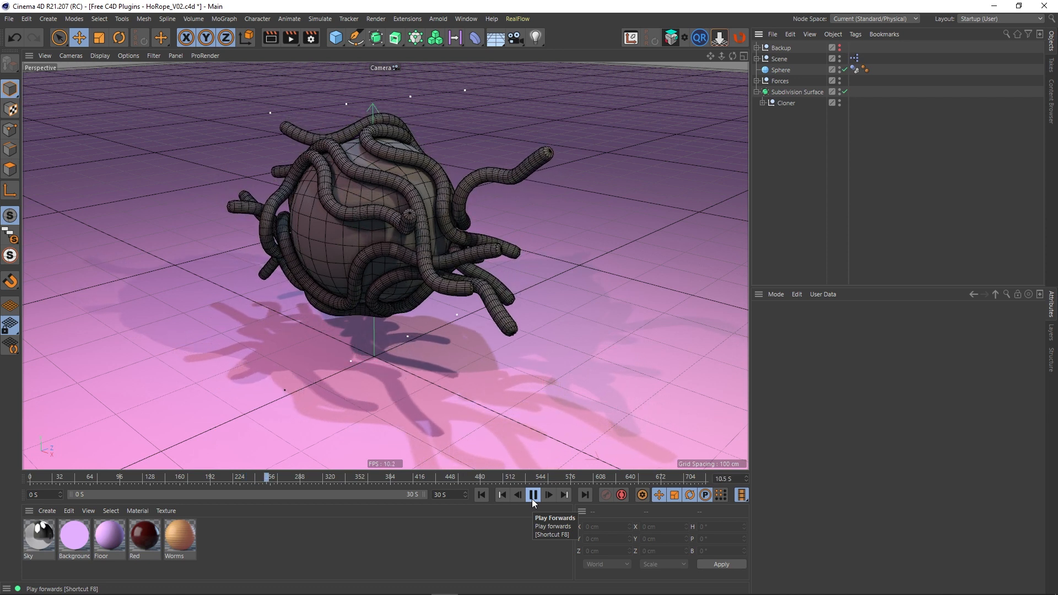
pyautogui.click(532, 496)
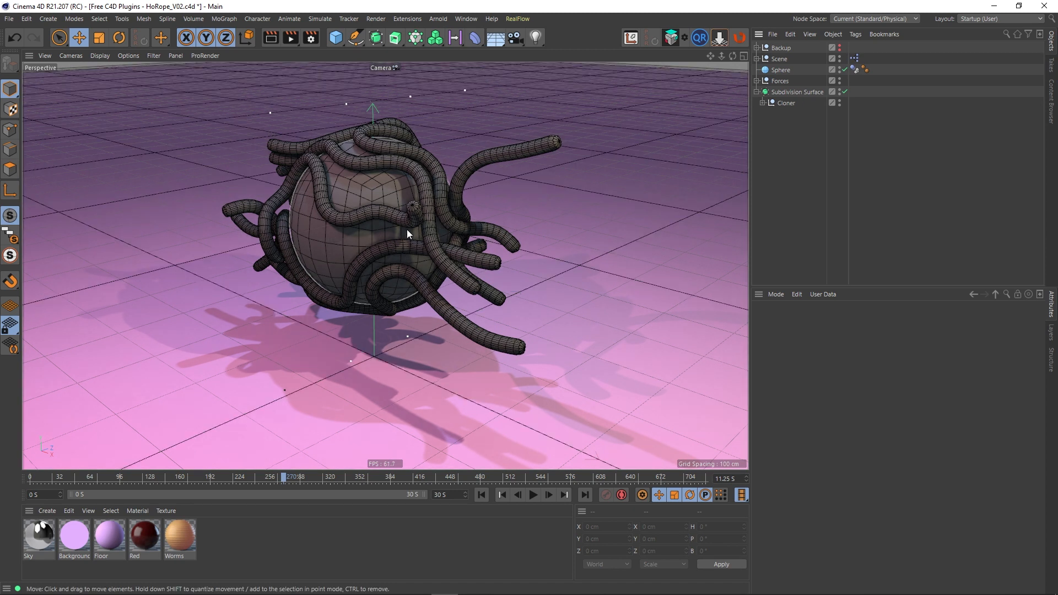
pyautogui.click(479, 496)
# Test the simulation's playback with All Frames turned off, rewind to the first frame, and restore All Frames
pyautogui.click(743, 496)
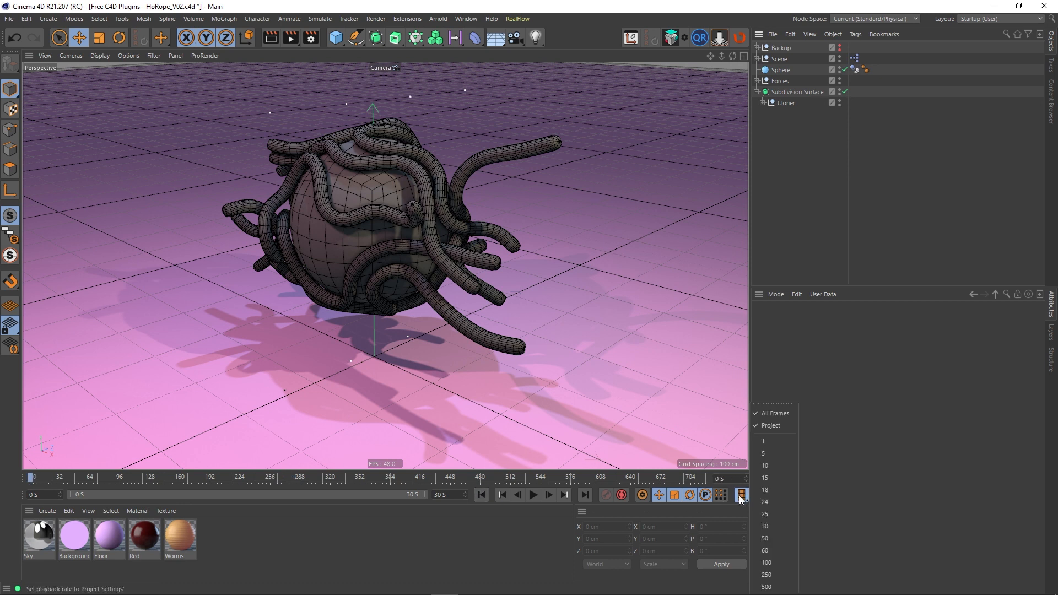
pyautogui.click(778, 412)
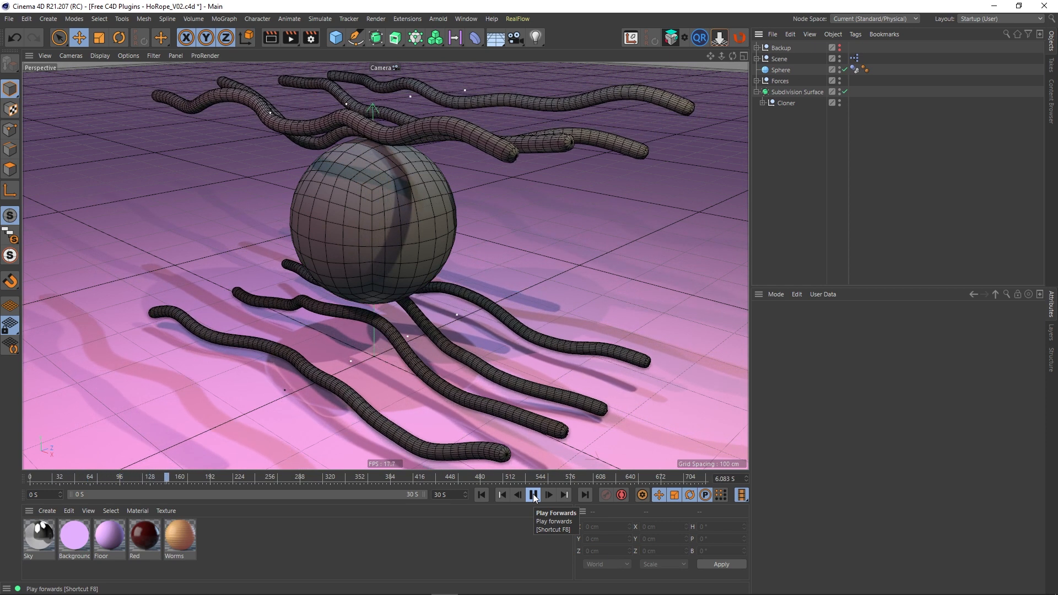
pyautogui.click(533, 496)
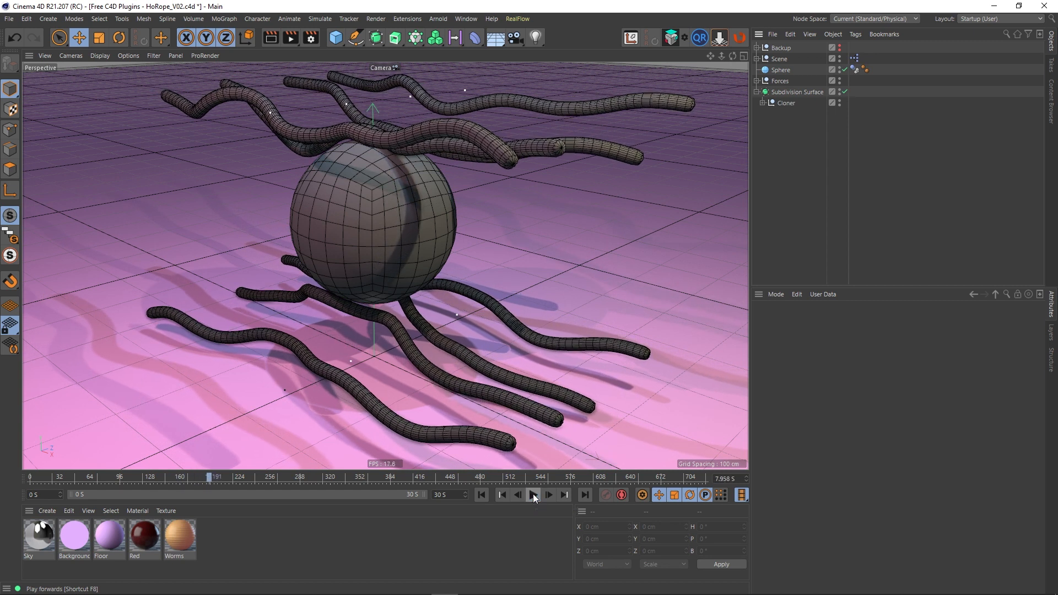
pyautogui.click(480, 496)
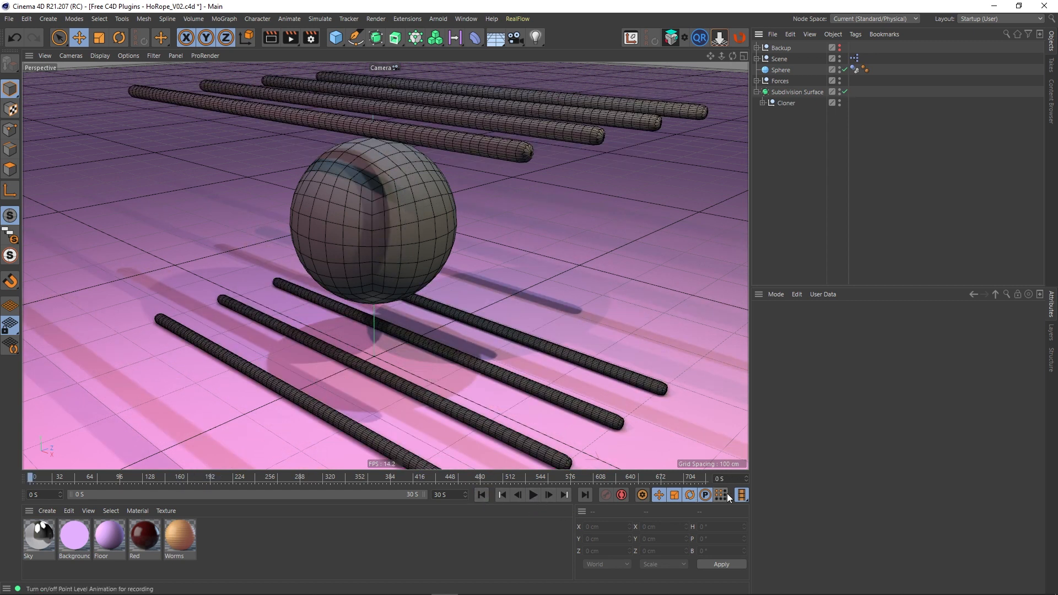
pyautogui.click(741, 495)
pyautogui.click(769, 426)
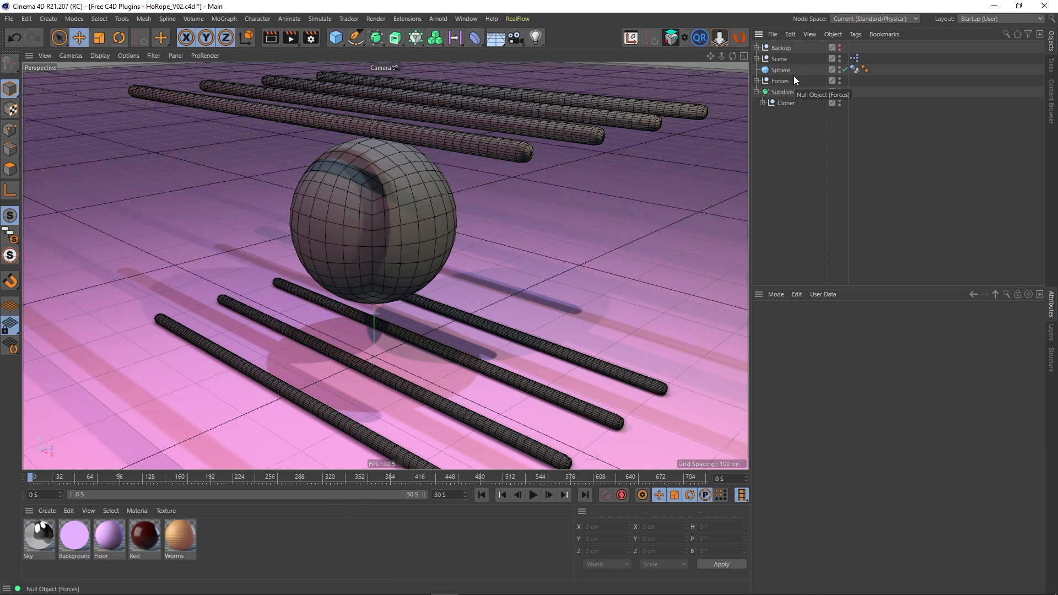
# Expand the Cloner and HoRope 0 groups and show the Dynamics settings of the HoRope null's Dynamics Body tag
pyautogui.click(762, 103)
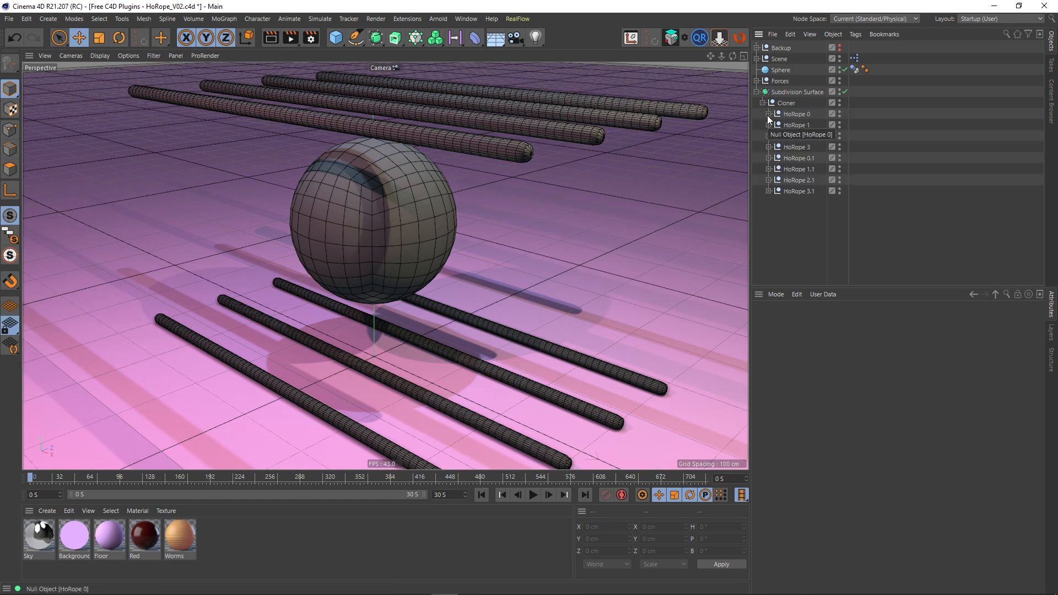
pyautogui.click(768, 114)
pyautogui.click(854, 125)
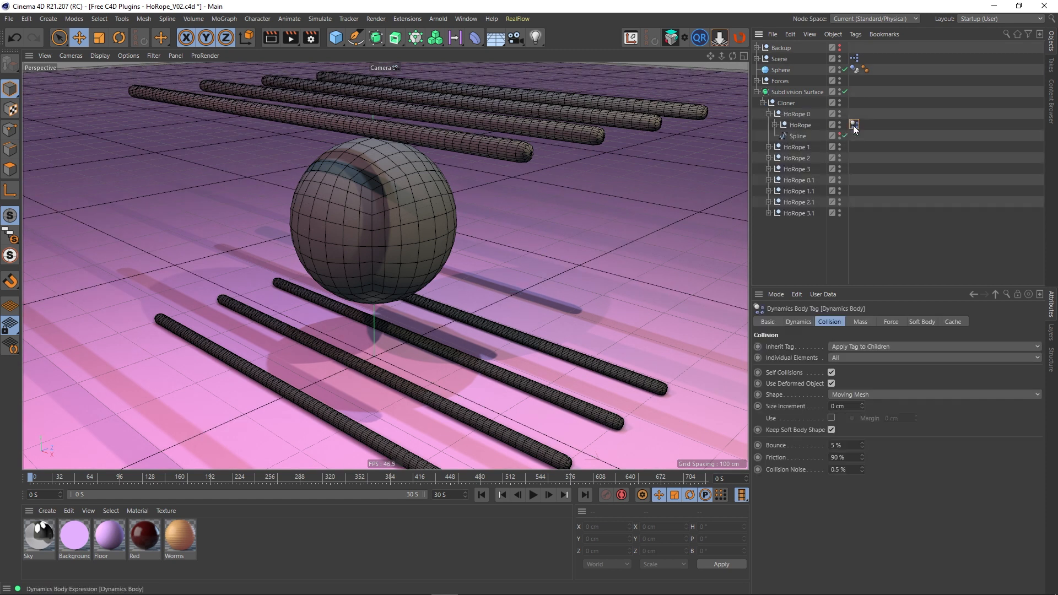
pyautogui.click(795, 321)
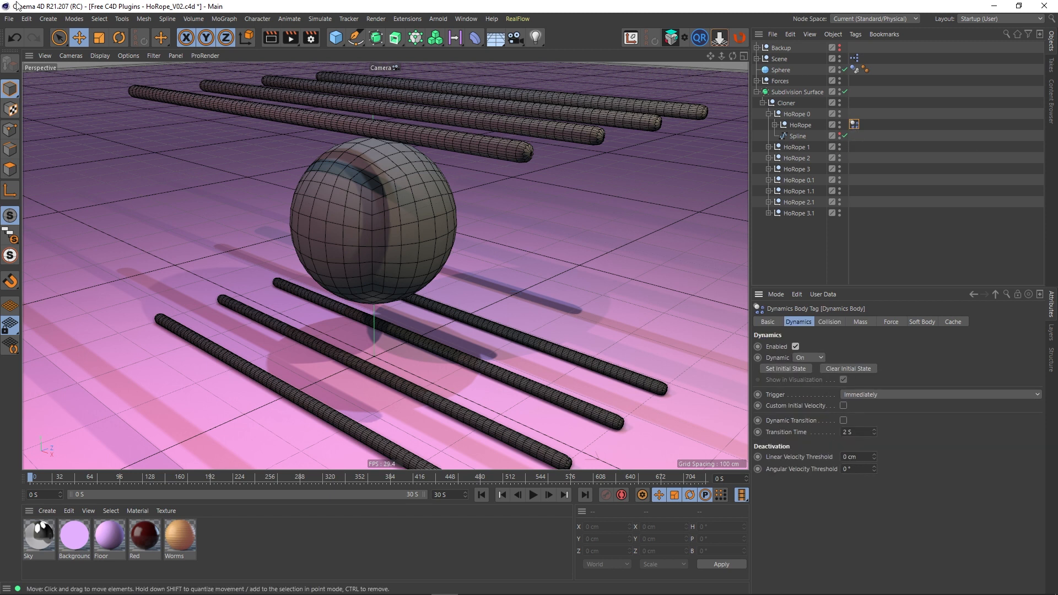
# Save the project, and play the simulation from the first frame, pausing it at about 8 seconds
pyautogui.click(9, 18)
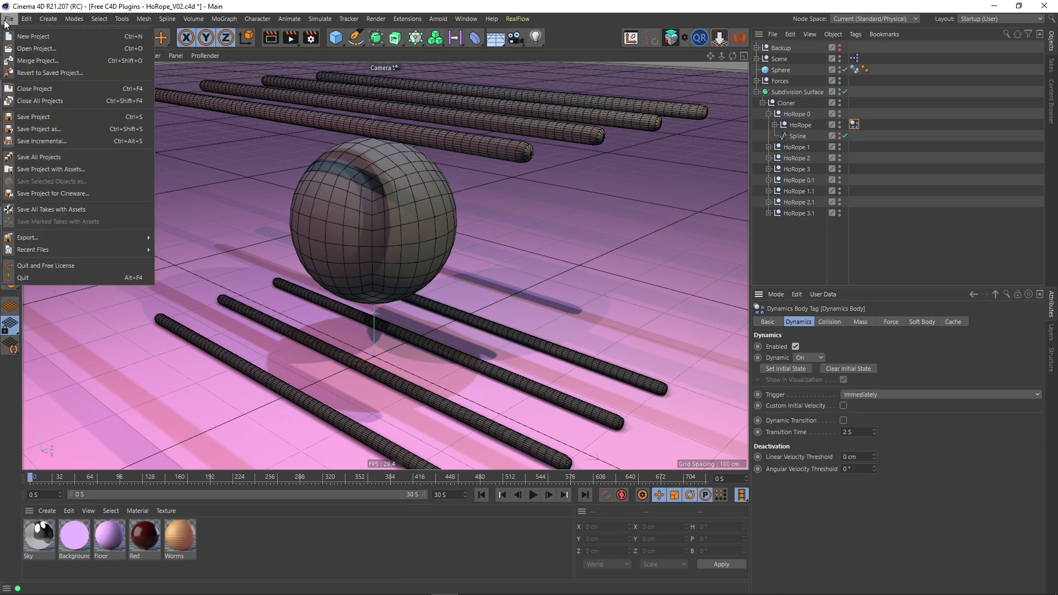
pyautogui.click(23, 118)
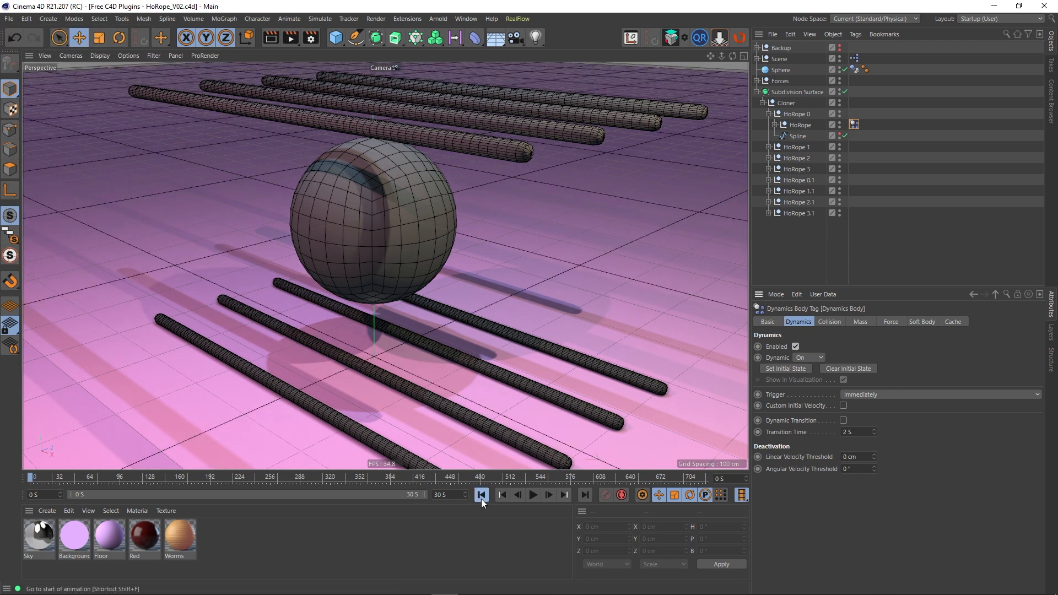
pyautogui.click(532, 495)
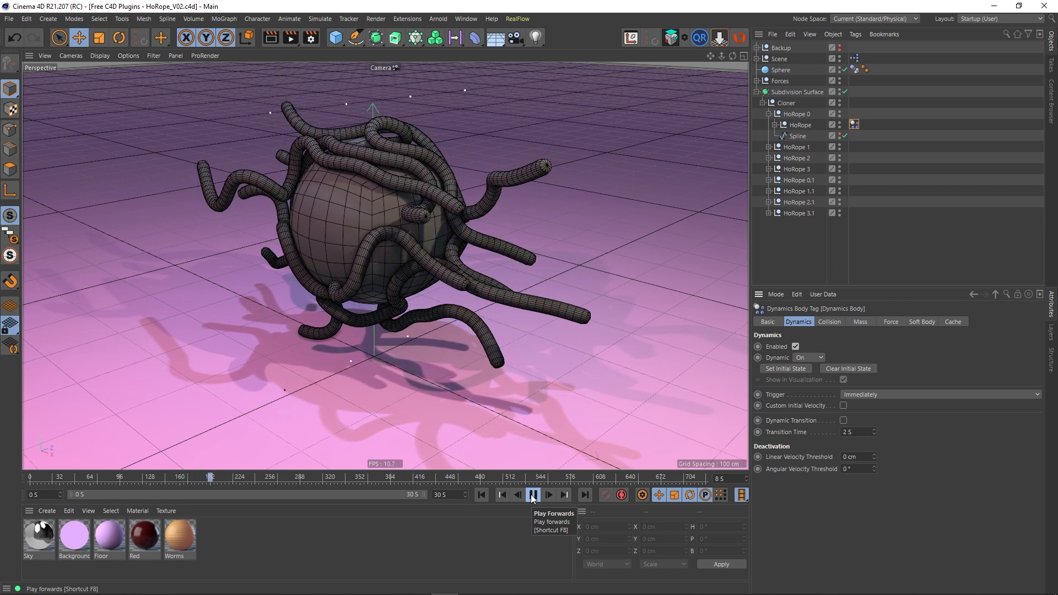
pyautogui.click(533, 495)
# Examine the General, Cache, Expert and Visualization sections of the project's Dynamics settings
pyautogui.hotkey('ctrl', 'd')
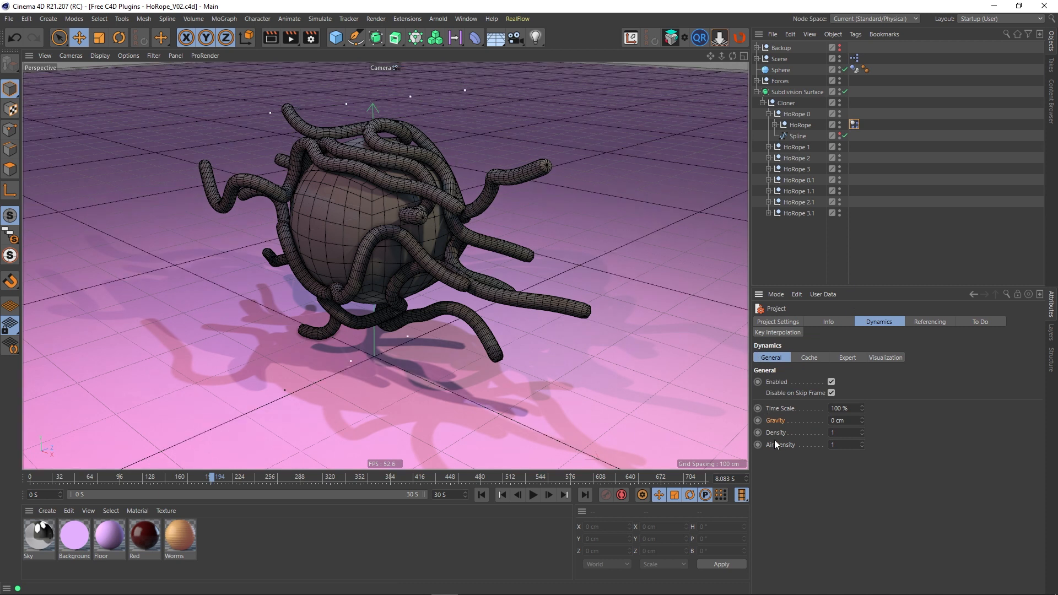
pyautogui.click(809, 357)
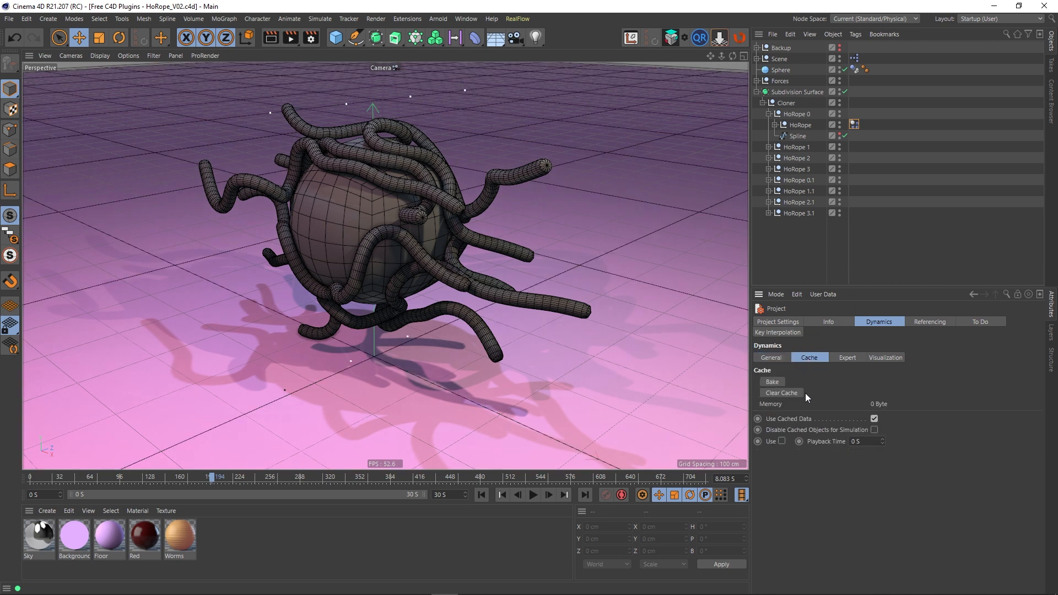
pyautogui.click(782, 356)
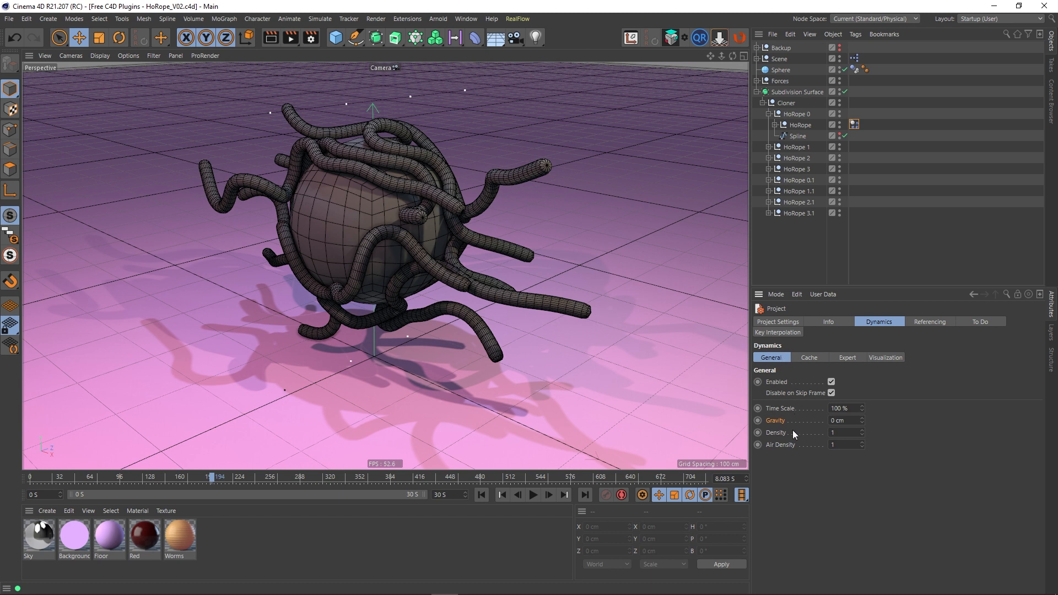
pyautogui.click(843, 357)
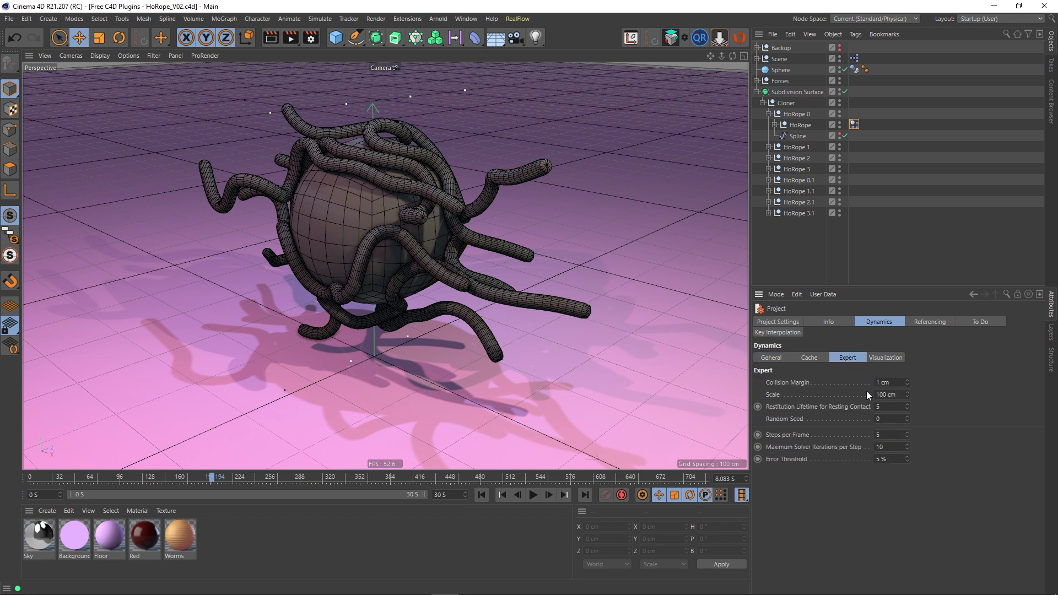
pyautogui.click(882, 355)
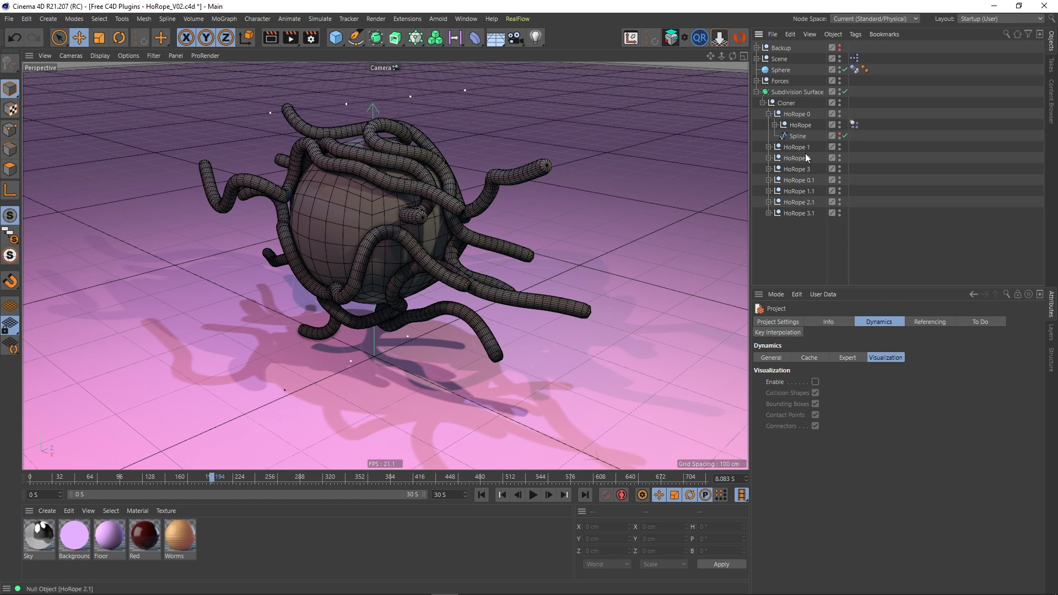
# Expand the remaining rope groups from HoRope 1 to HoRope 3.1 to reveal their Dynamics Body tags
pyautogui.click(769, 147)
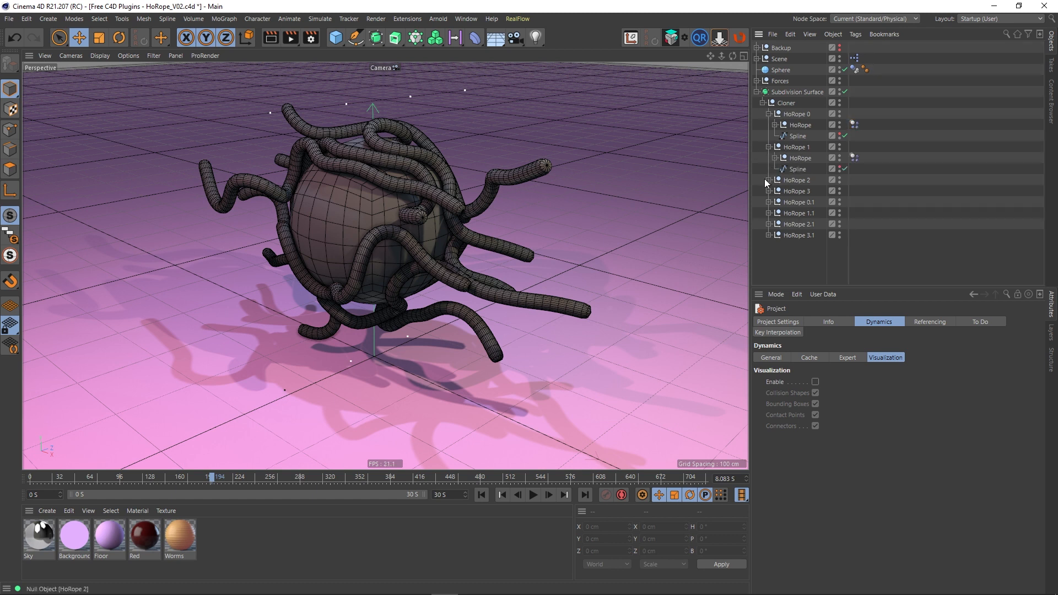
pyautogui.click(768, 180)
pyautogui.click(768, 214)
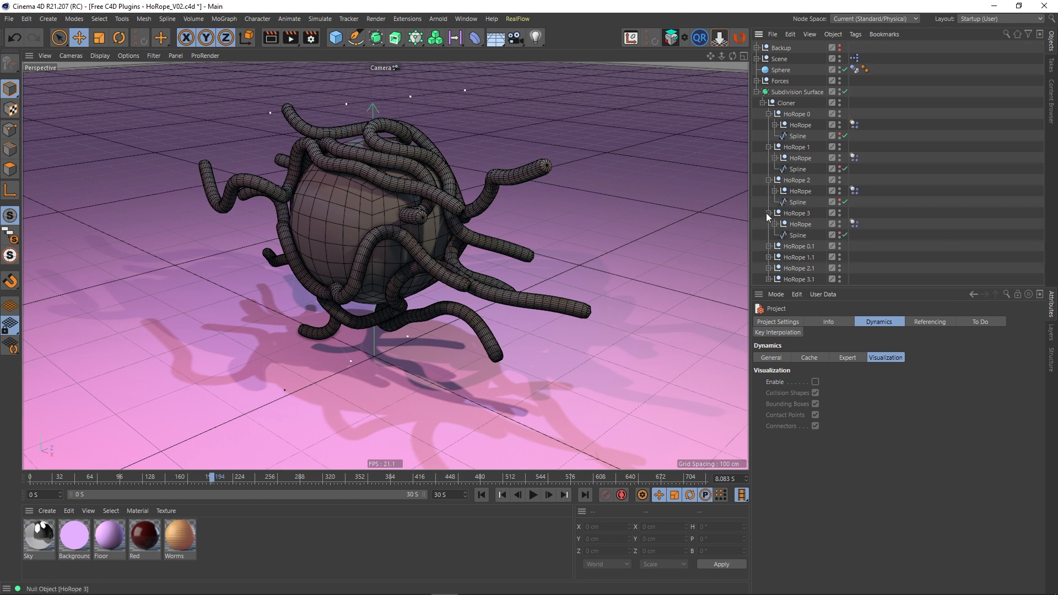
pyautogui.click(769, 247)
pyautogui.scroll(-1, 770, 272)
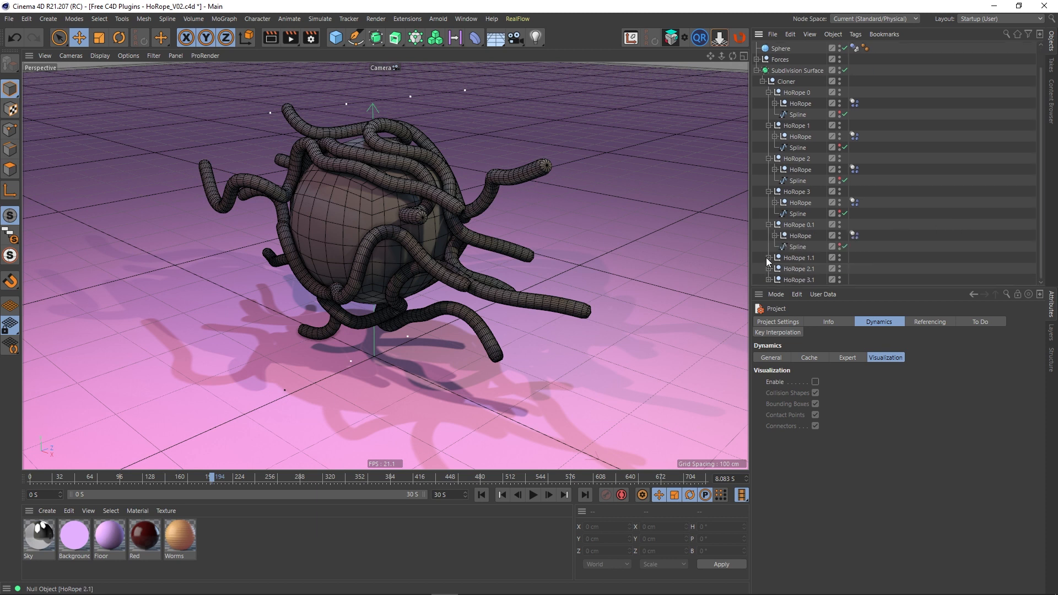
pyautogui.scroll(-1, 813, 263)
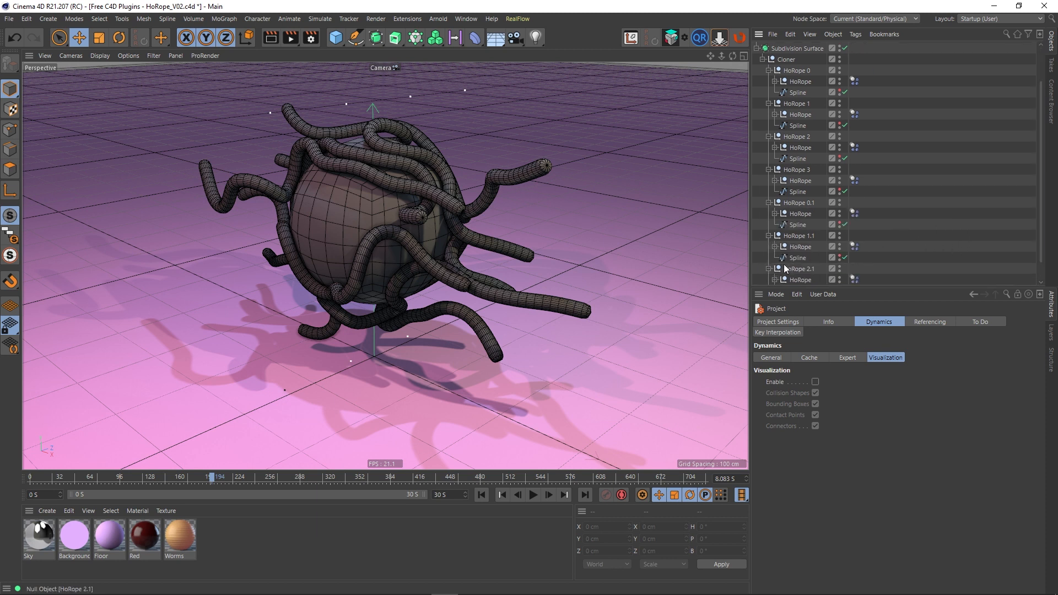
pyautogui.scroll(-1, 881, 243)
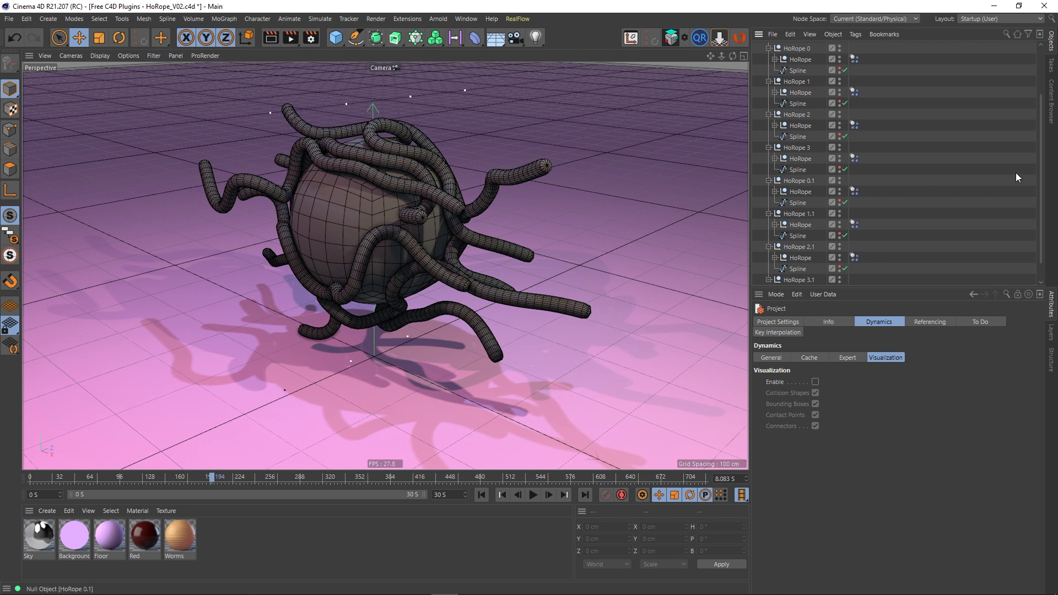
pyautogui.scroll(-1, 945, 213)
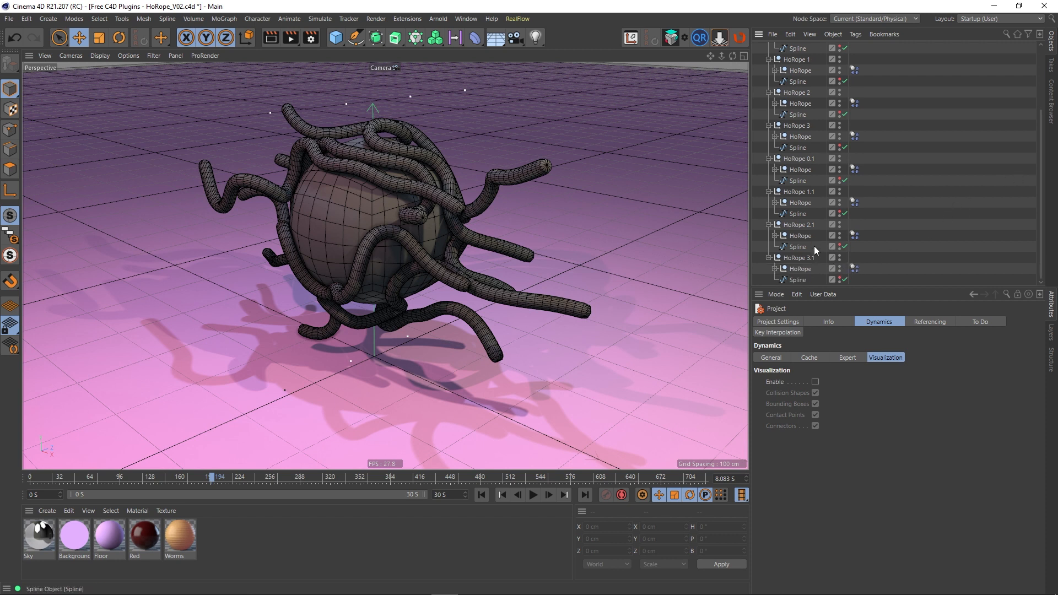
pyautogui.scroll(4, 796, 253)
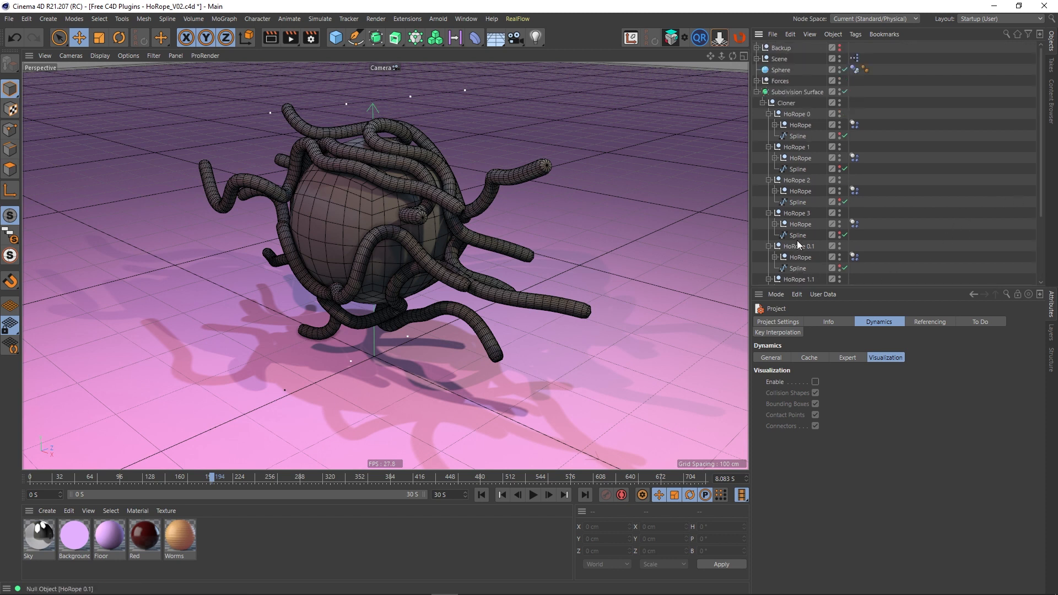
# Examine the Collision, Mass, Force and Cache settings of the Dynamics Body tag inside HoRope 0
pyautogui.click(854, 125)
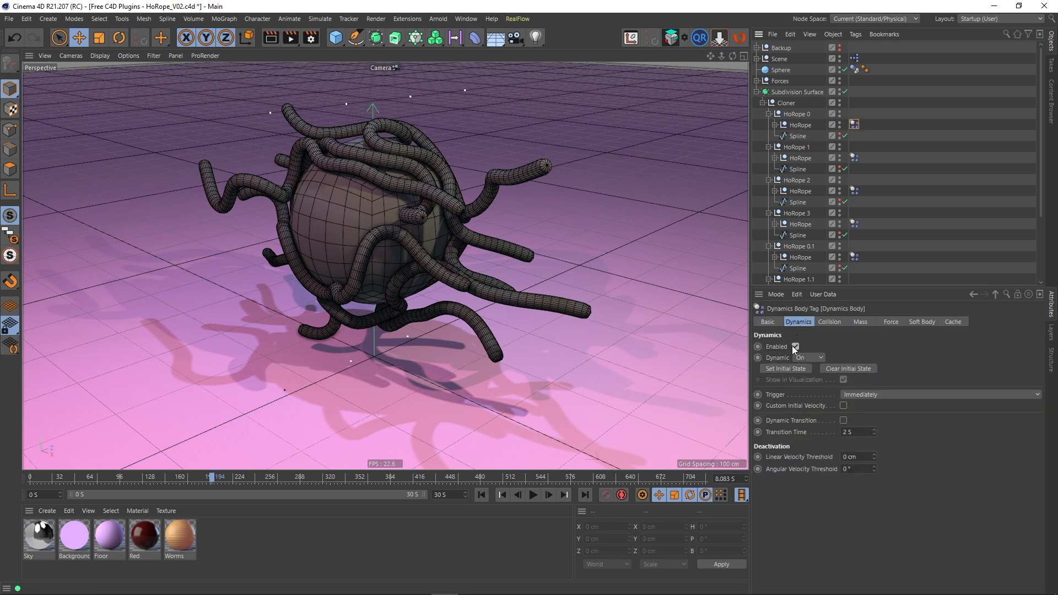
pyautogui.click(836, 322)
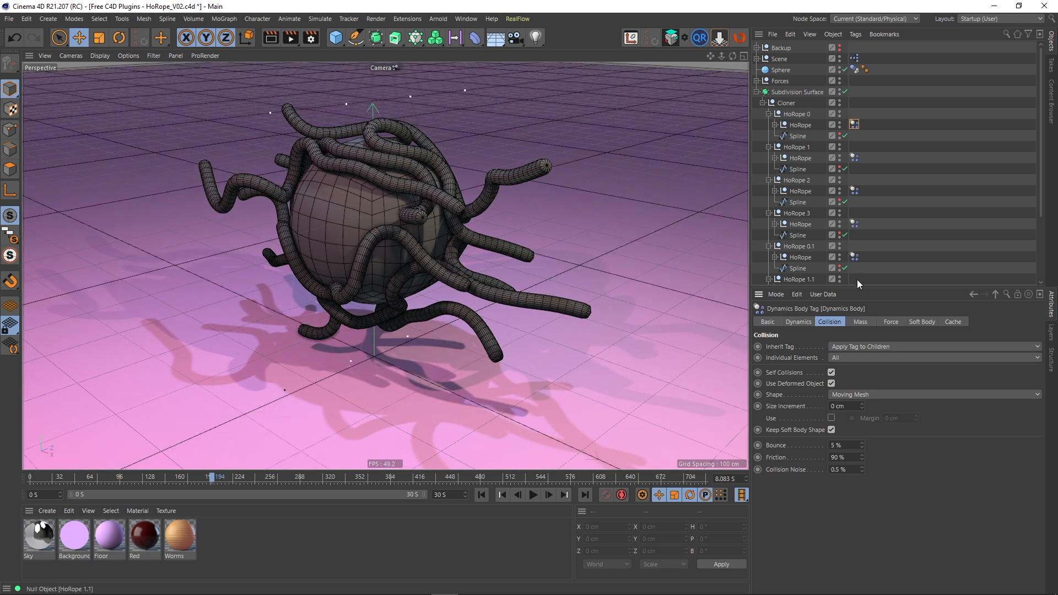
pyautogui.click(864, 322)
pyautogui.click(889, 321)
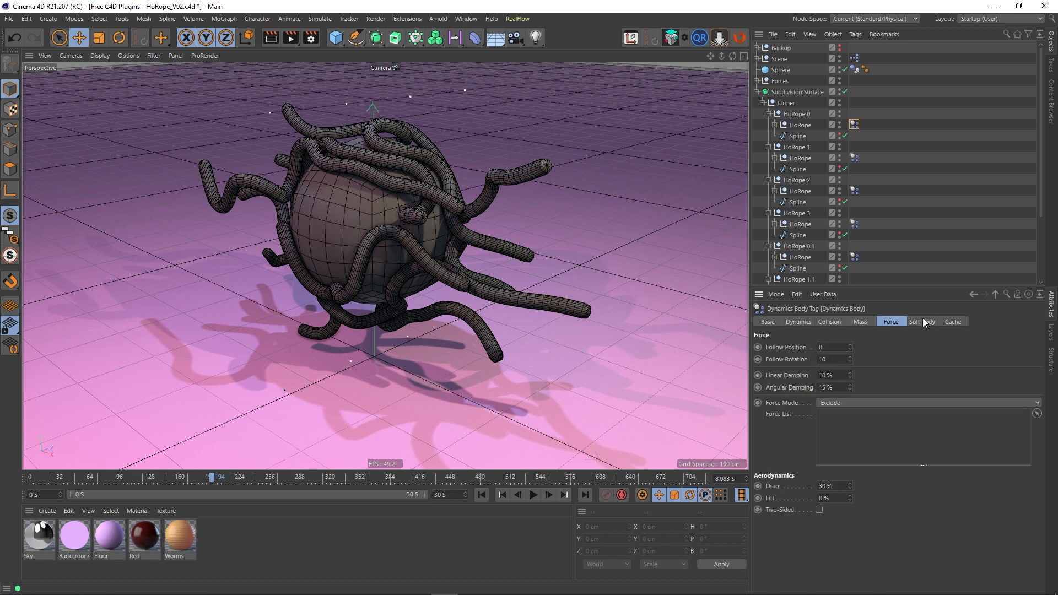
pyautogui.click(946, 323)
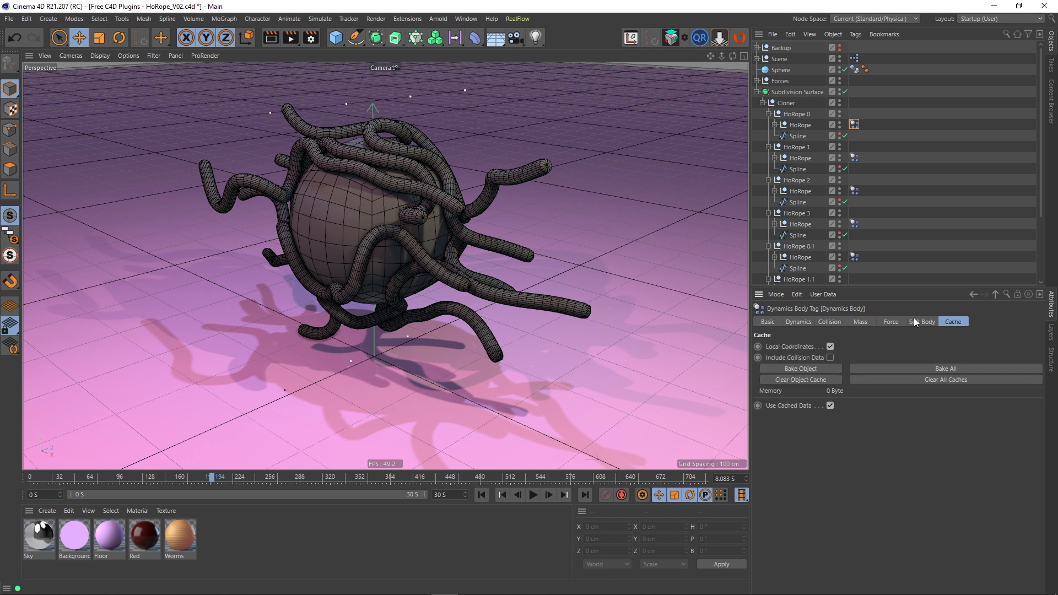
pyautogui.click(860, 323)
pyautogui.click(830, 322)
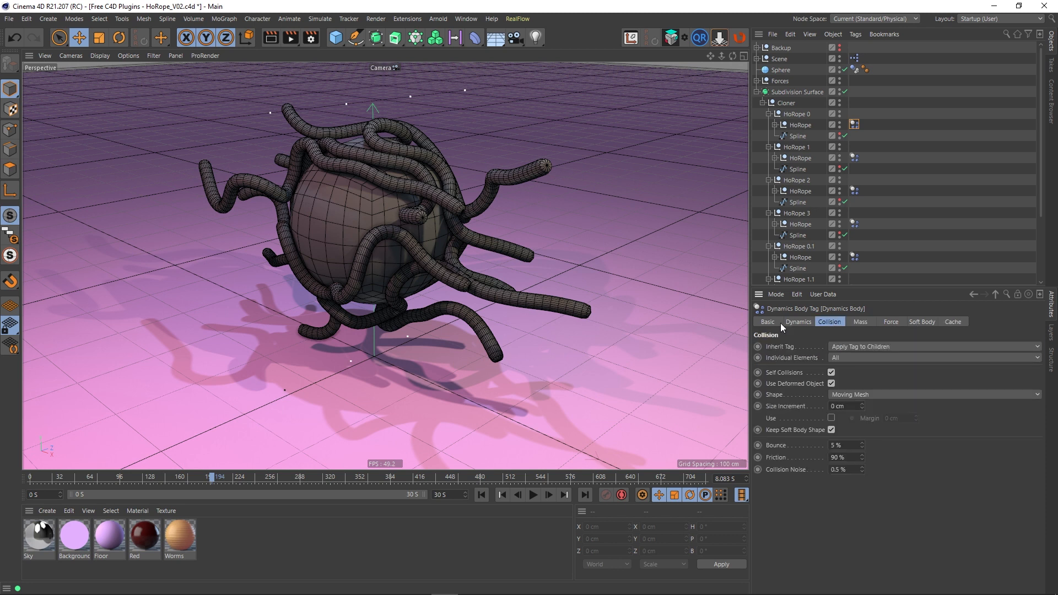
# Show the Dynamics settings of the Dynamics Body tag inside HoRope 0 and save the project
pyautogui.click(800, 323)
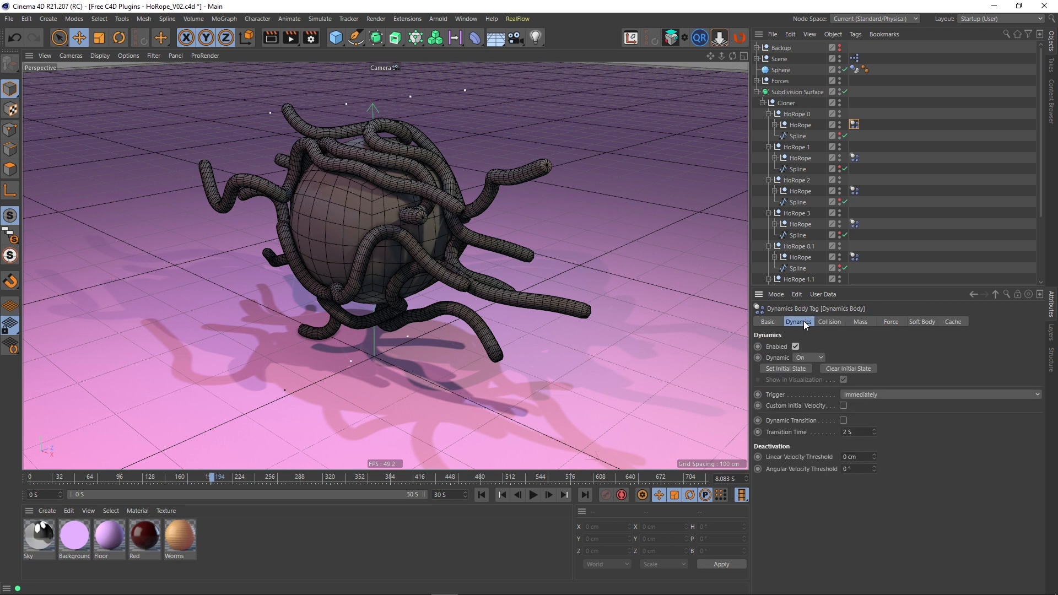
pyautogui.click(792, 368)
pyautogui.click(13, 21)
pyautogui.click(43, 119)
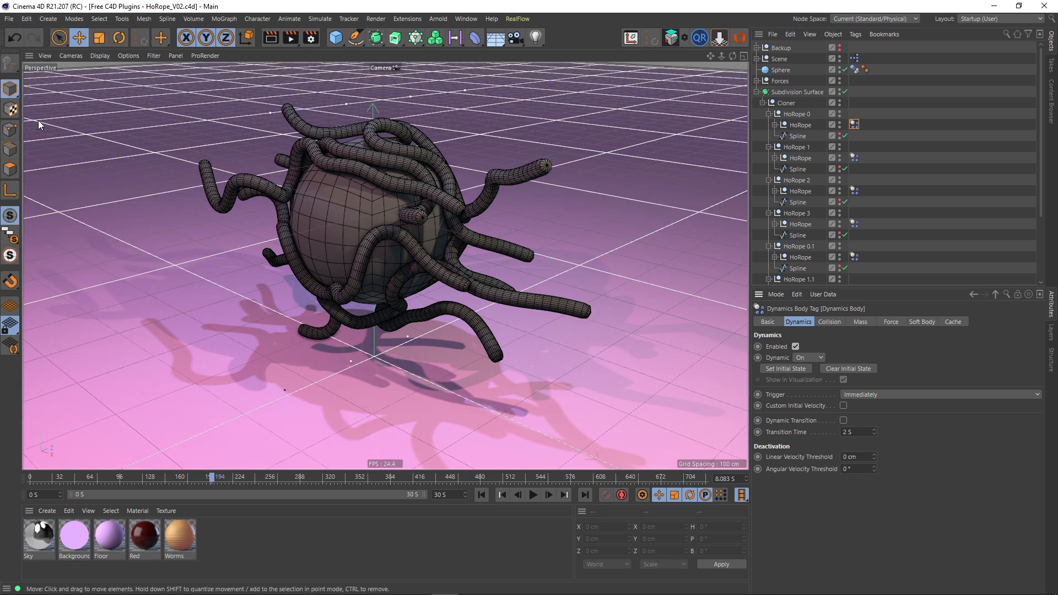
# Examine the Sweep object, its Dynamics Body tag, and the Connectors and Bones groups inside HoRope 0
pyautogui.keyDown('ctrl'); pyautogui.click(855, 159); pyautogui.keyUp('ctrl')
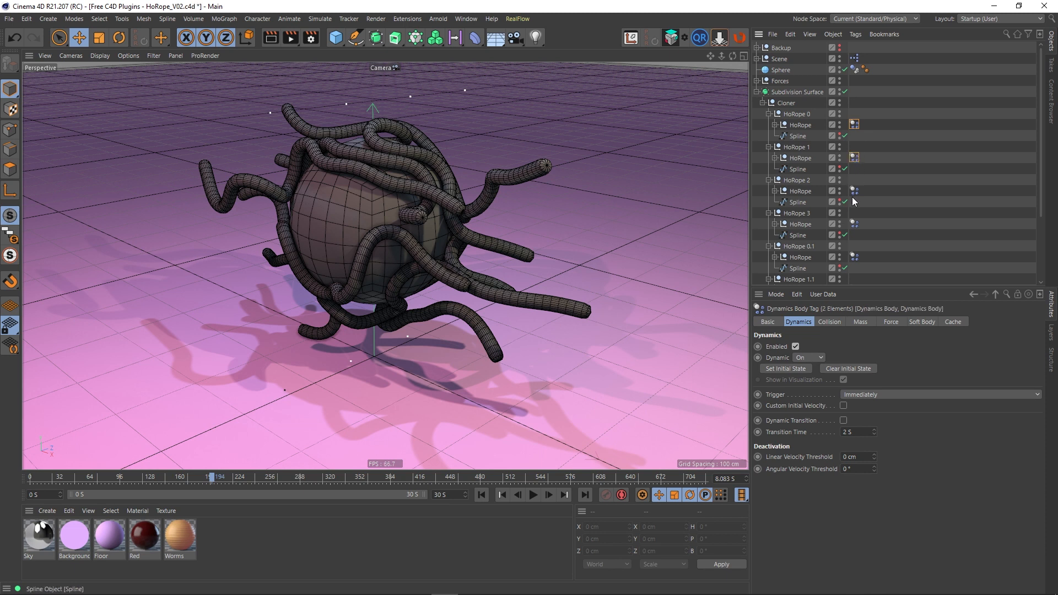
pyautogui.click(774, 126)
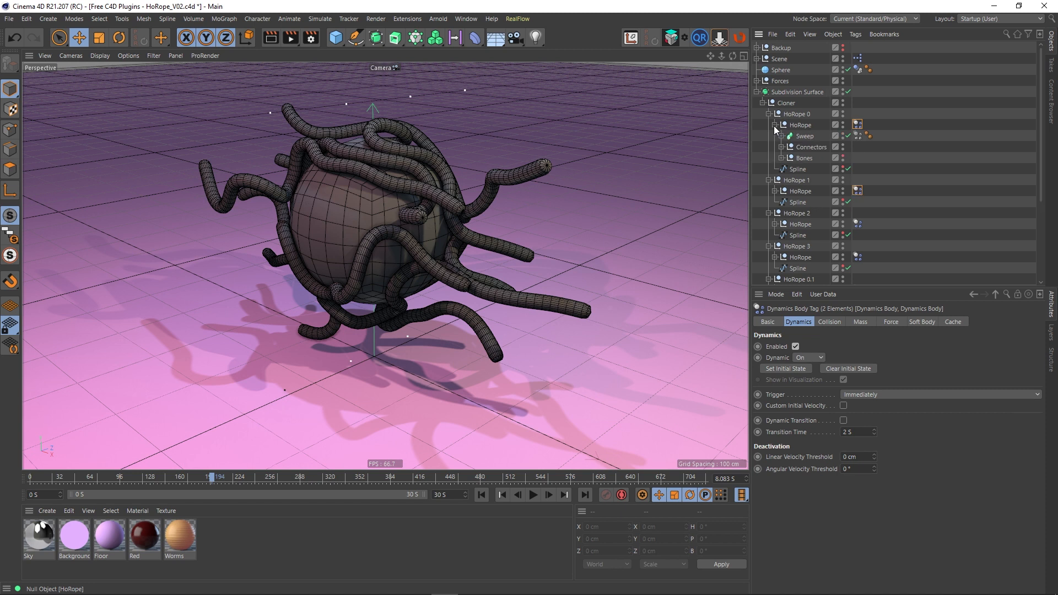
pyautogui.click(805, 137)
pyautogui.click(856, 136)
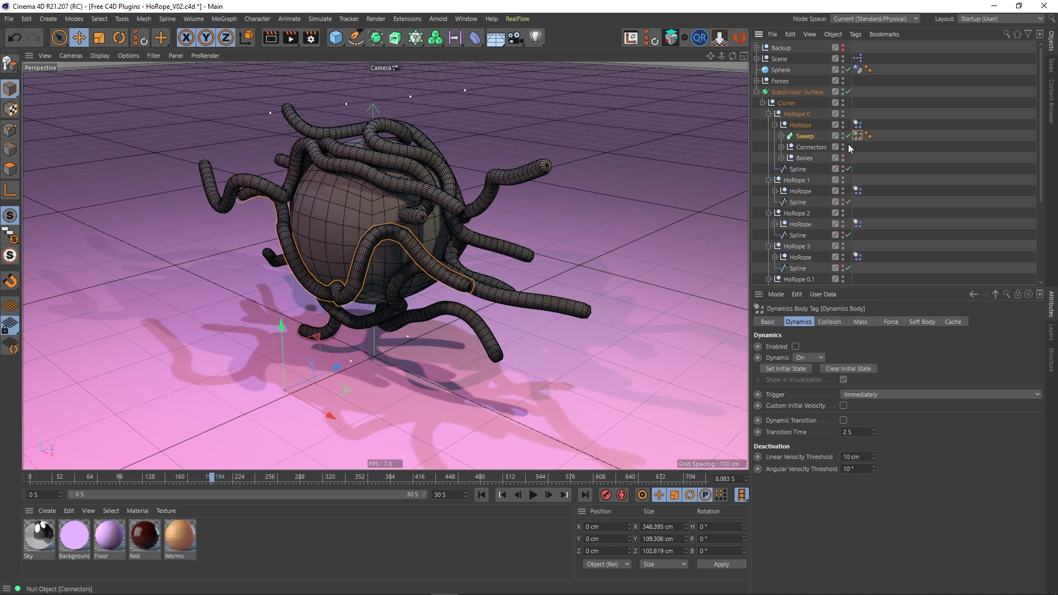
pyautogui.click(781, 147)
pyautogui.scroll(-3, 814, 183)
pyautogui.scroll(3, 812, 187)
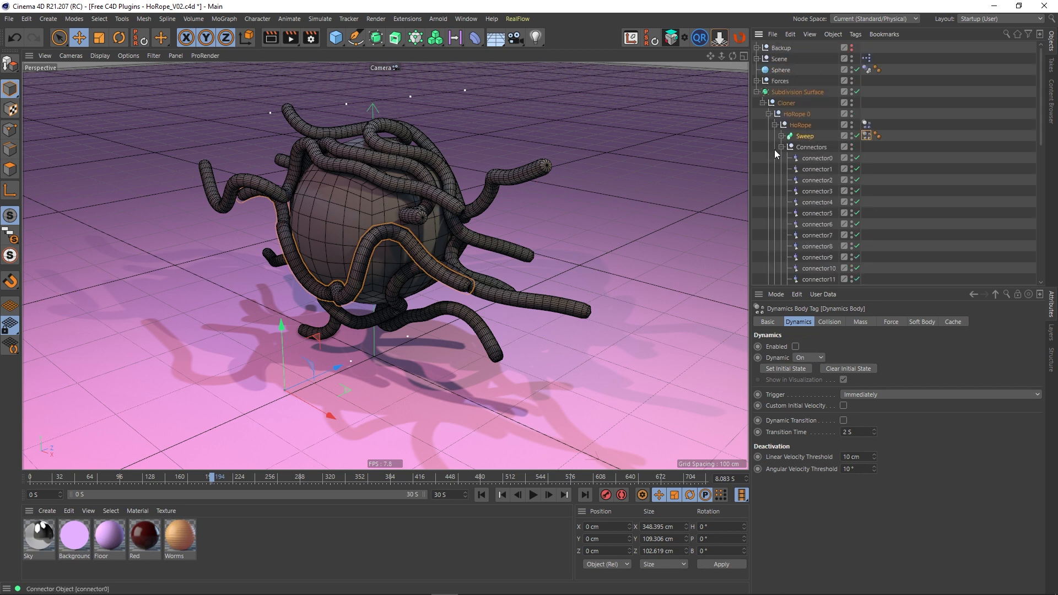
pyautogui.click(781, 147)
pyautogui.click(781, 159)
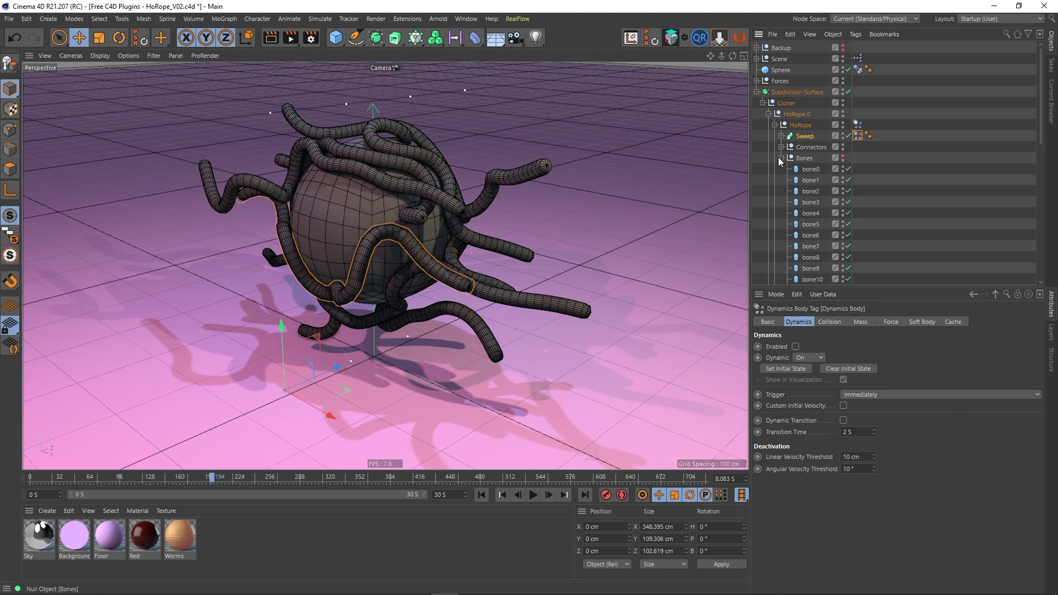
pyautogui.click(781, 158)
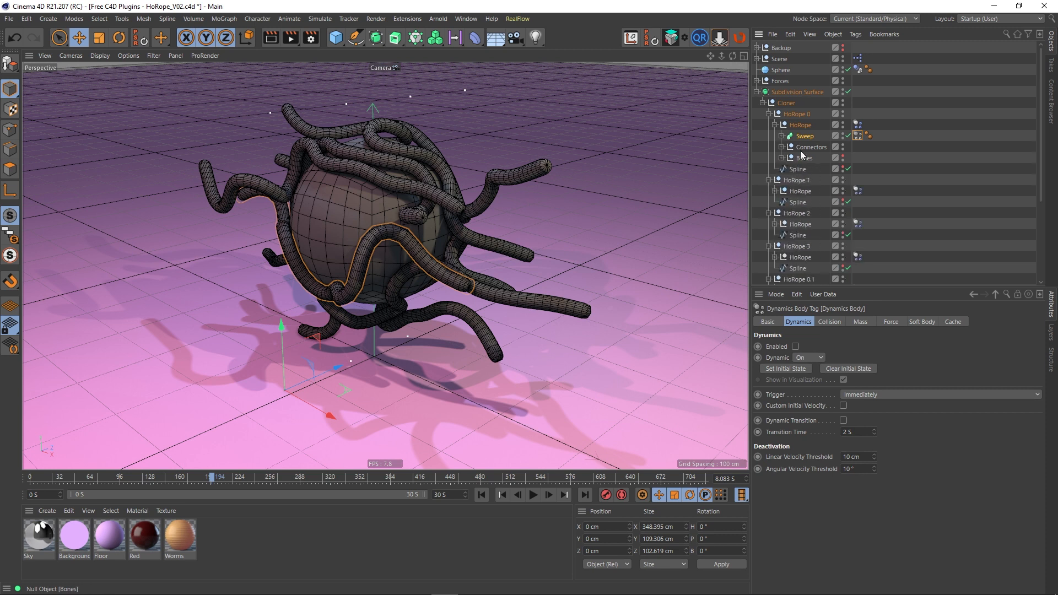
# Collapse the HoRope null inside HoRope 0 and select the Dynamics Body tags of all eight ropes together
pyautogui.click(858, 124)
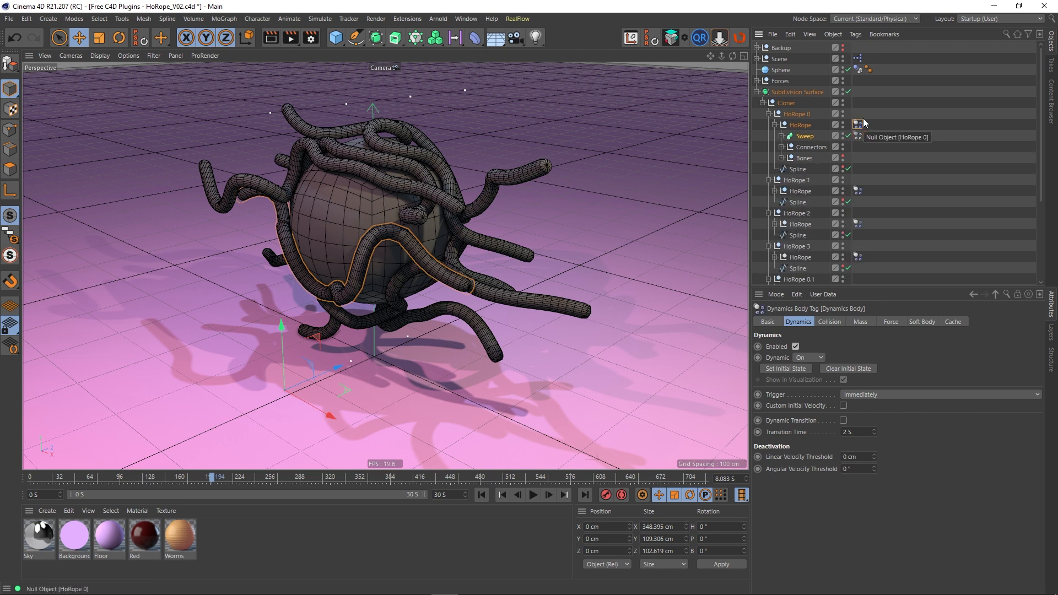
pyautogui.click(774, 125)
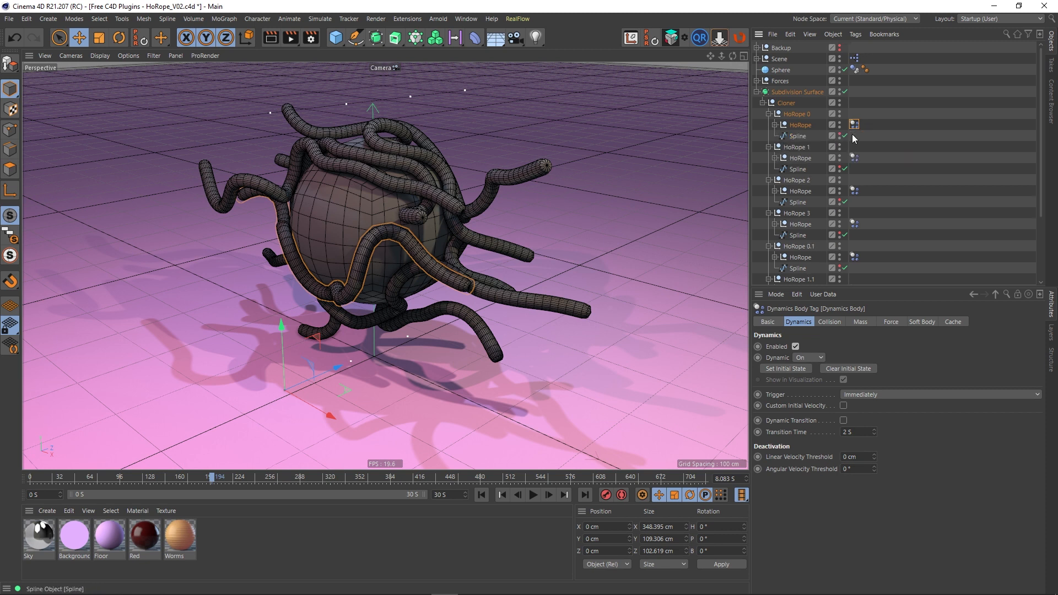
pyautogui.keyDown('ctrl'); pyautogui.click(854, 157); pyautogui.keyUp('ctrl')
pyautogui.keyDown('ctrl'); pyautogui.click(854, 191); pyautogui.keyUp('ctrl')
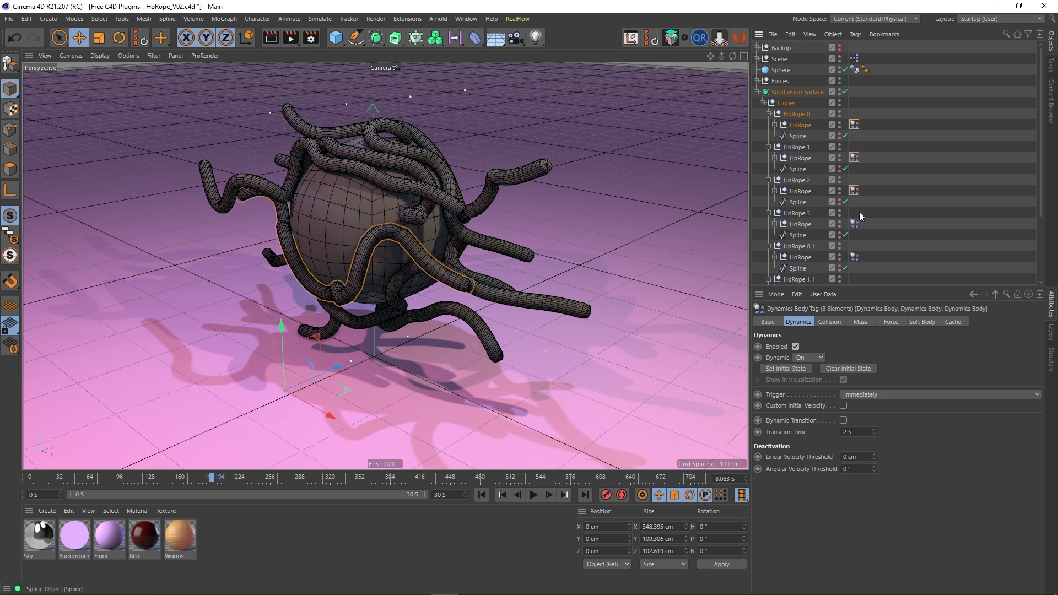
pyautogui.keyDown('ctrl'); pyautogui.click(854, 223); pyautogui.keyUp('ctrl')
pyautogui.keyDown('ctrl'); pyautogui.click(854, 257); pyautogui.keyUp('ctrl')
pyautogui.scroll(-3, 860, 259)
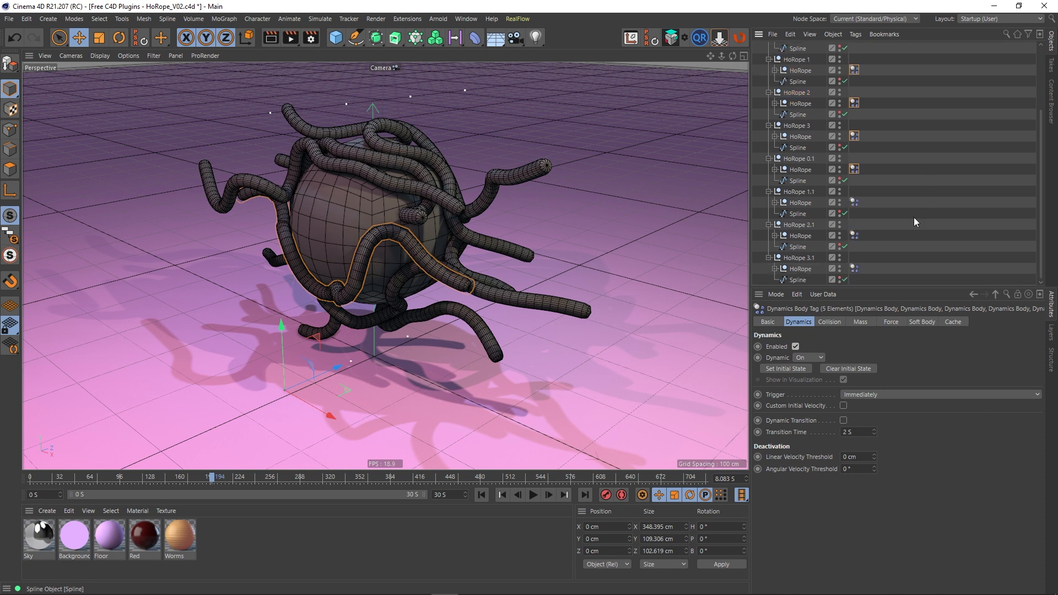
pyautogui.keyDown('ctrl'); pyautogui.click(854, 202); pyautogui.keyUp('ctrl')
pyautogui.keyDown('ctrl'); pyautogui.click(854, 236); pyautogui.keyUp('ctrl')
pyautogui.keyDown('ctrl'); pyautogui.click(854, 269); pyautogui.keyUp('ctrl')
# Play the simulation from the first frame to about 5 seconds, and return to the start
pyautogui.click(478, 496)
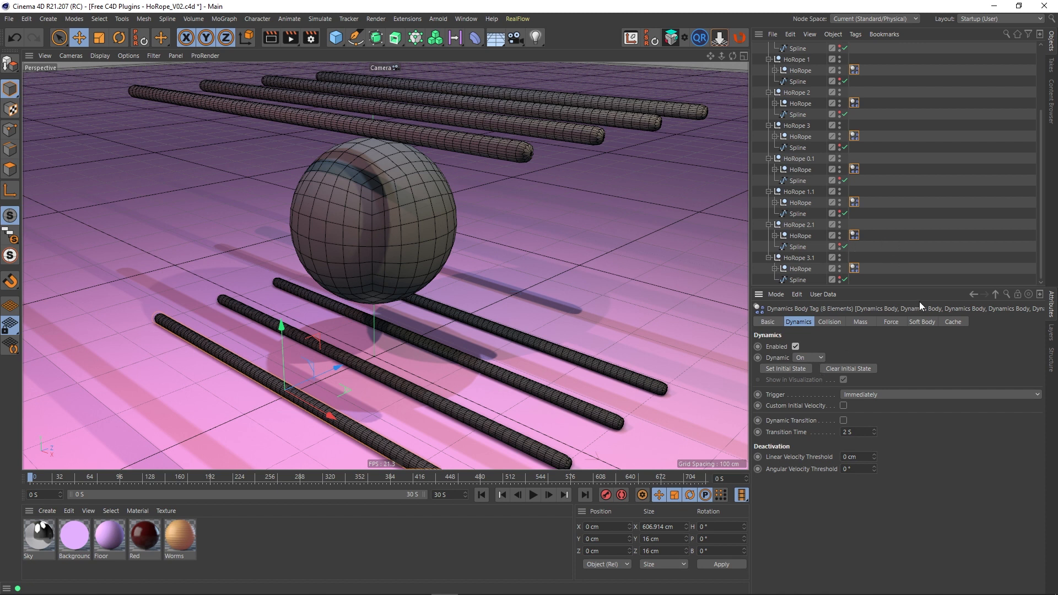
pyautogui.click(532, 495)
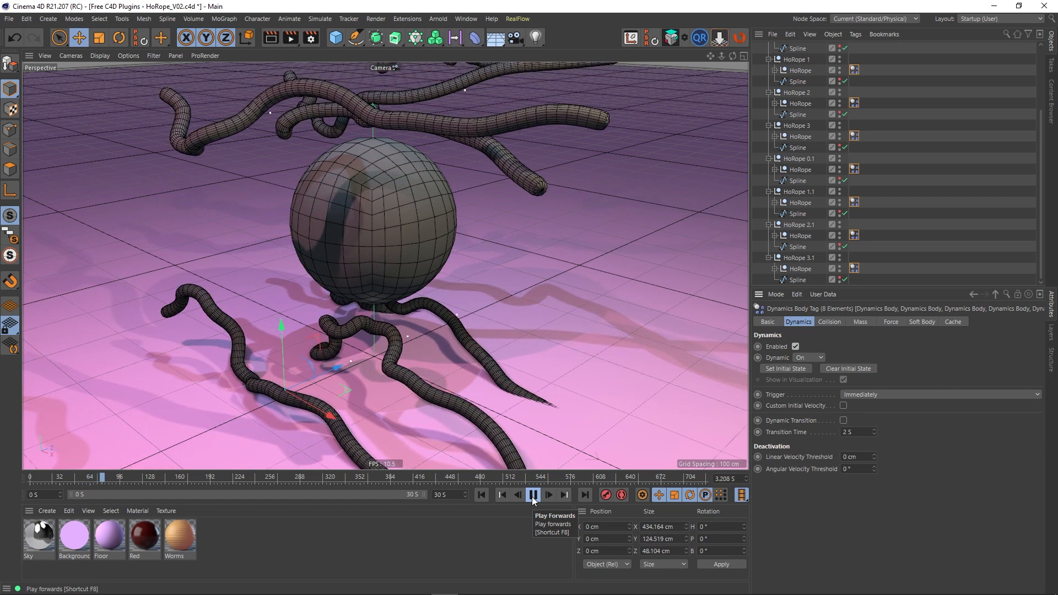
pyautogui.click(936, 225)
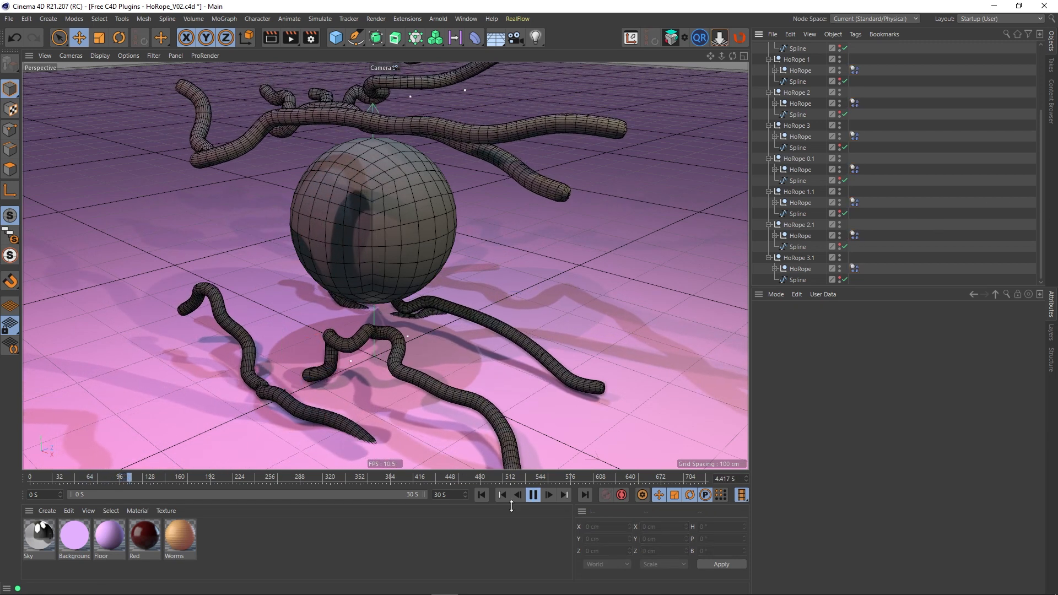
pyautogui.click(534, 499)
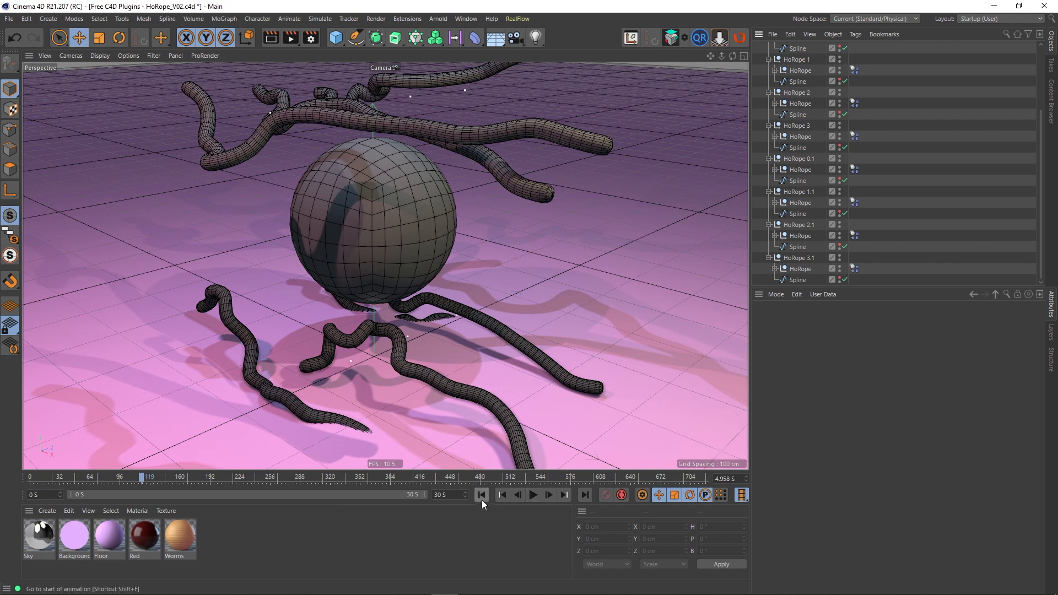
pyautogui.click(482, 501)
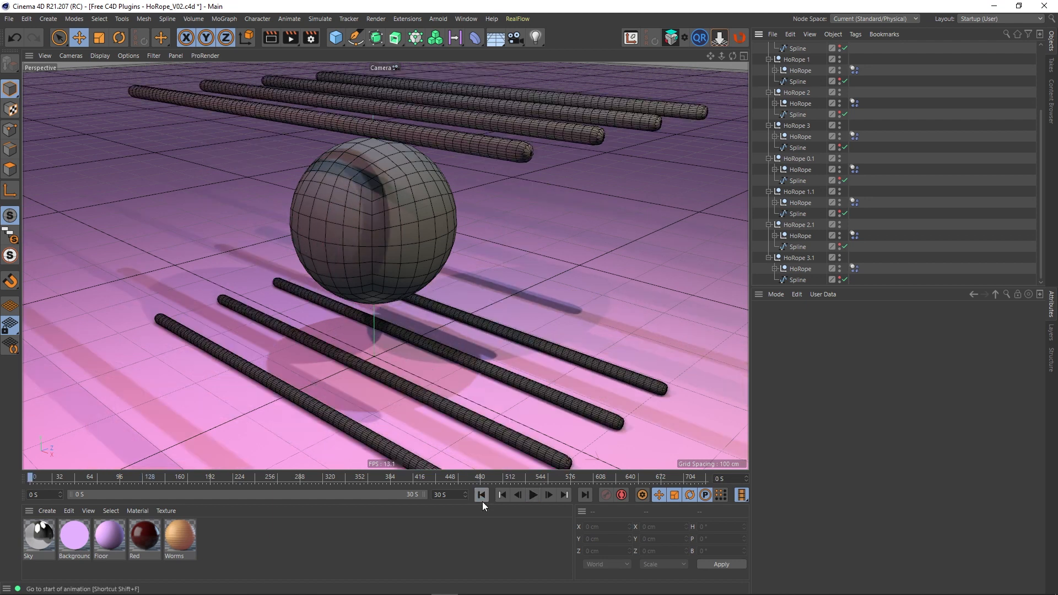
# Close all projects without saving the changes and reopen Free C4D Plugins - HoRope_V02.c4d
pyautogui.click(9, 19)
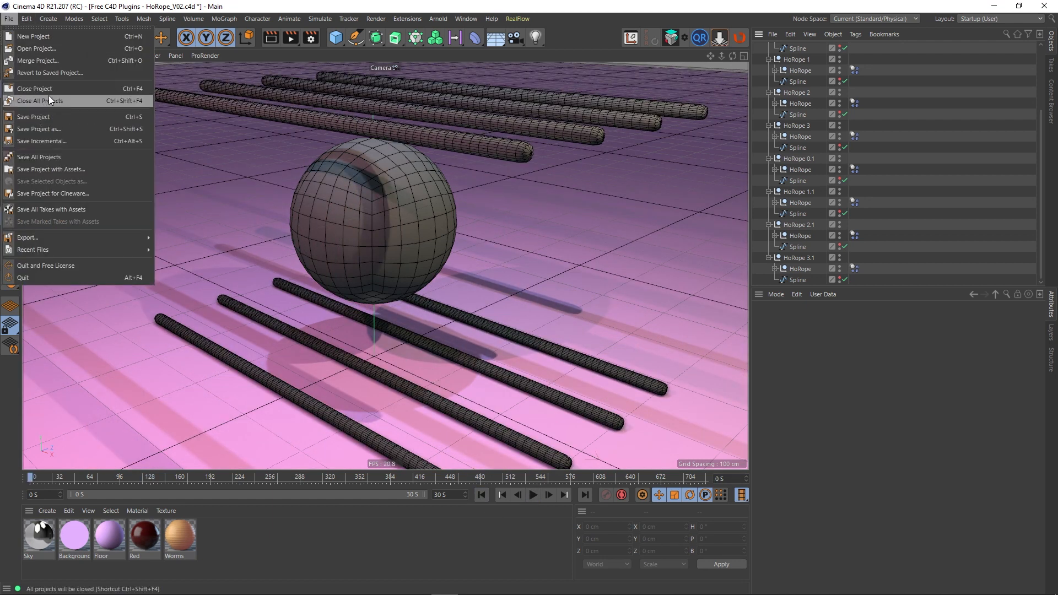
pyautogui.click(41, 101)
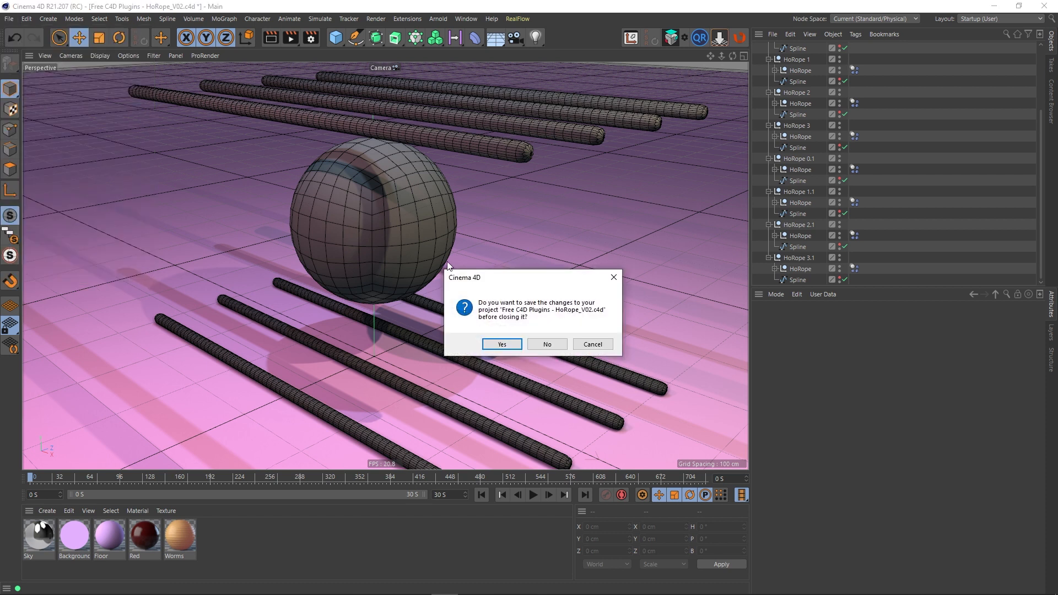
pyautogui.click(535, 337)
pyautogui.click(9, 19)
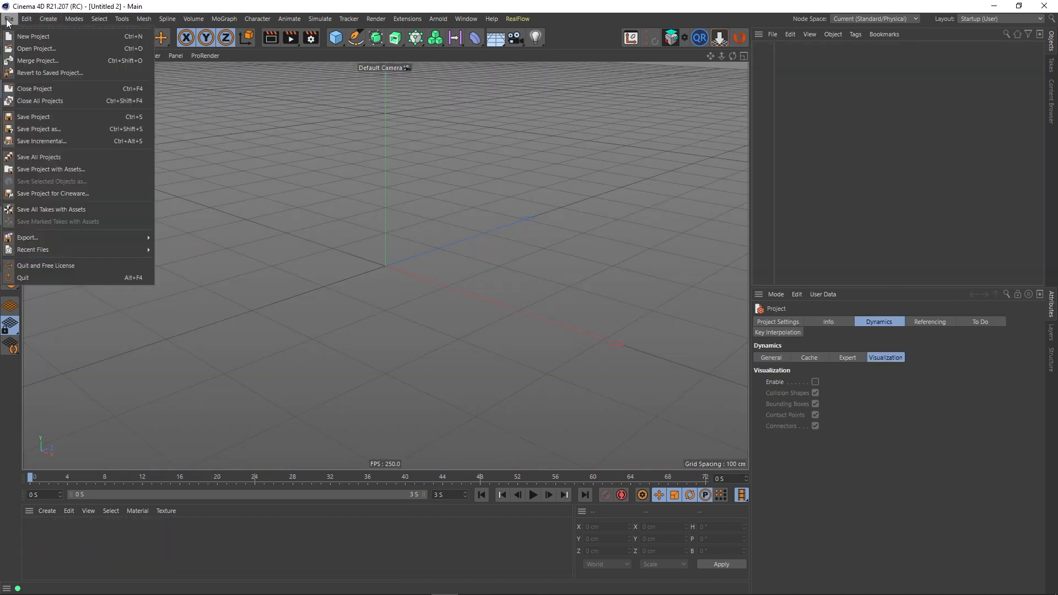
pyautogui.click(34, 44)
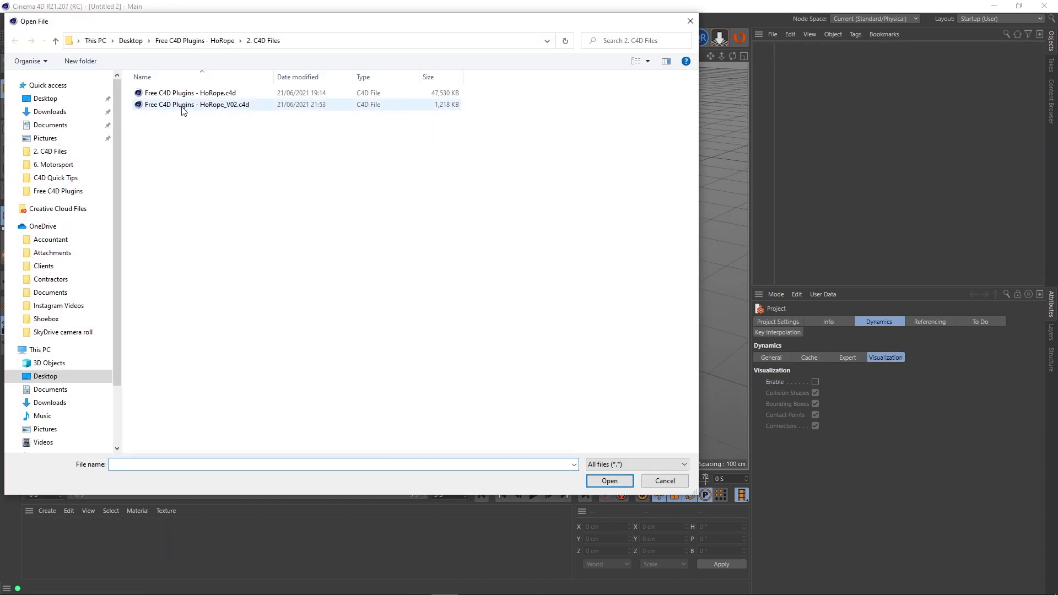
pyautogui.doubleClick(188, 107)
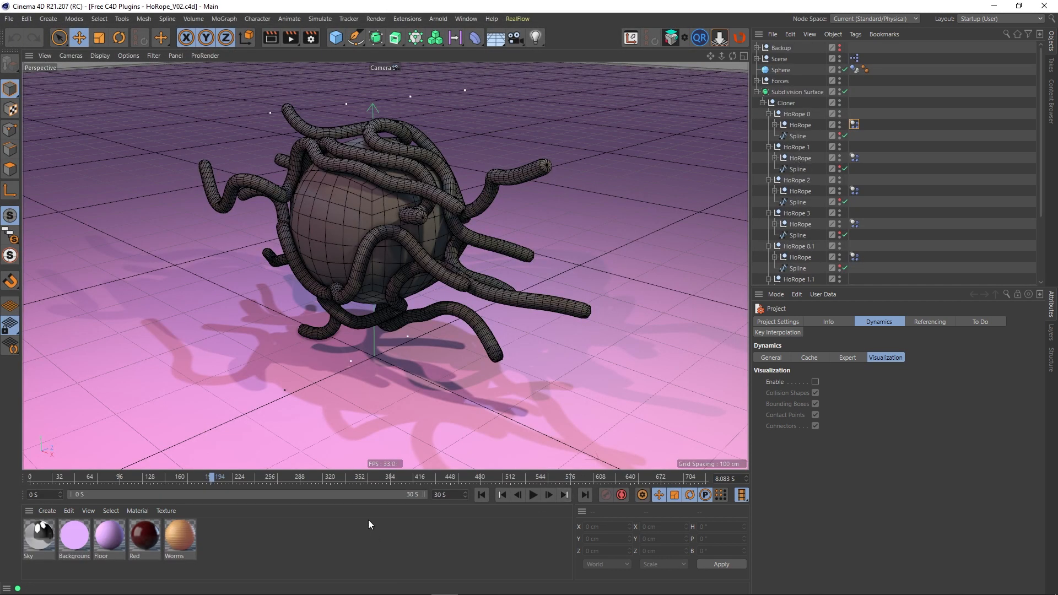
# Collapse all the HoRope groups under the Cloner and bake the project's Dynamics cache
pyautogui.click(767, 114)
pyautogui.click(767, 124)
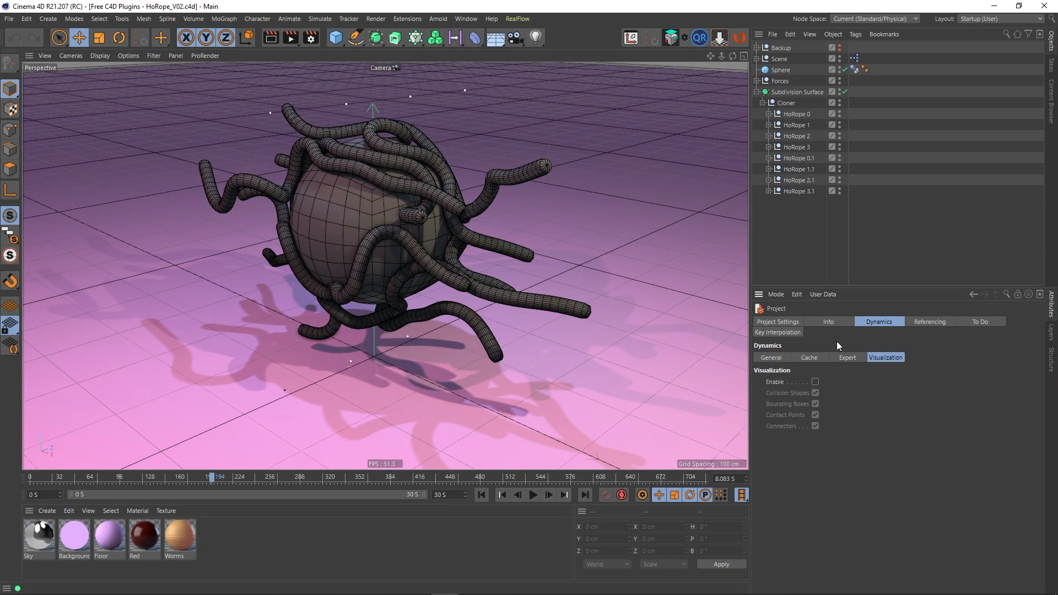
pyautogui.click(806, 358)
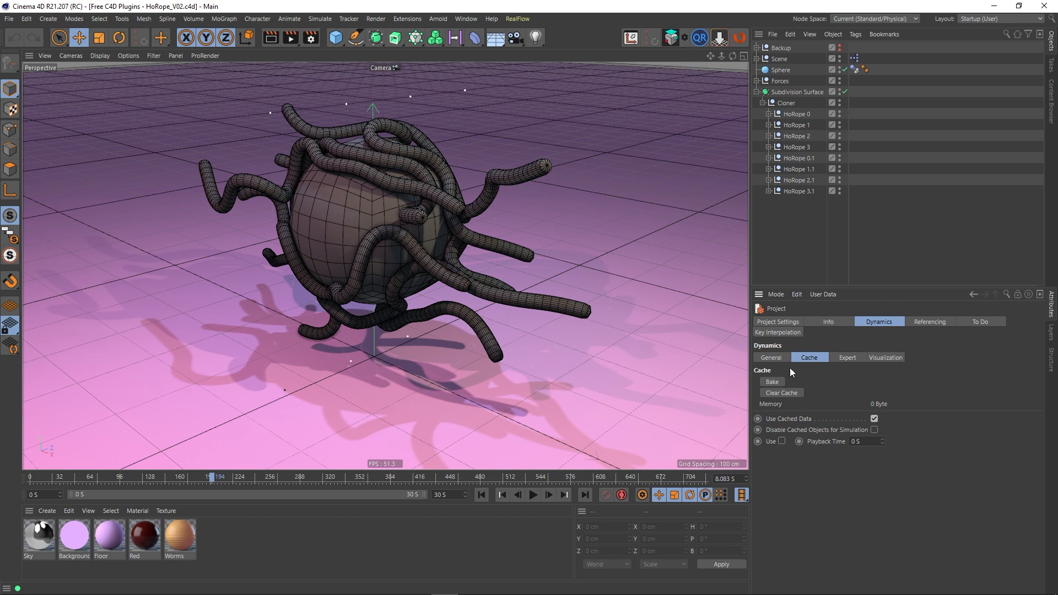
pyautogui.click(774, 382)
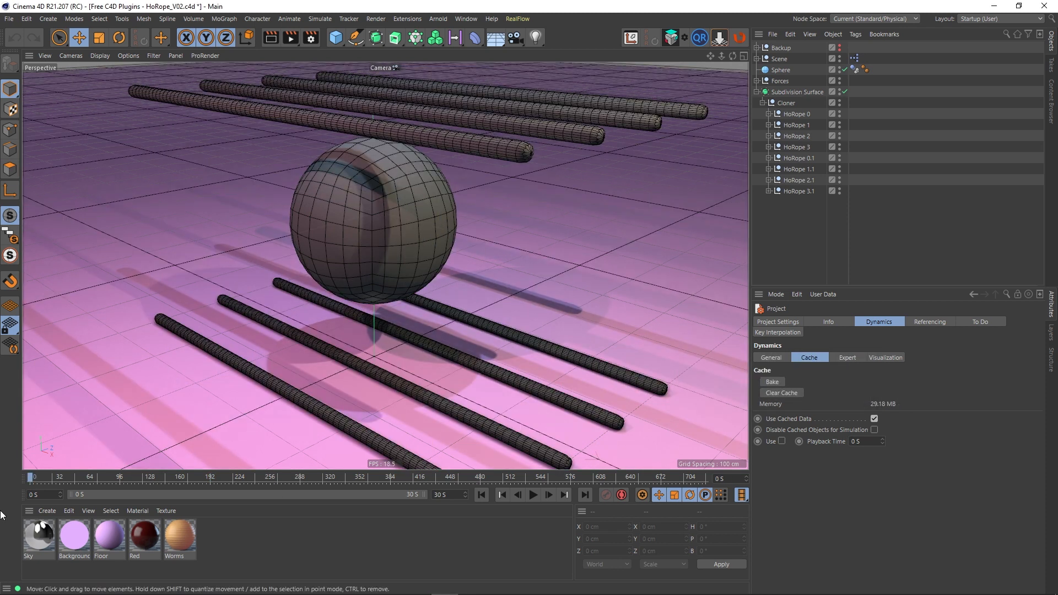
# Review the baked simulation by scrubbing and playing it, check the render output settings, and pause at 9.25 s
pyautogui.moveTo(31, 475); pyautogui.dragTo(233, 484)
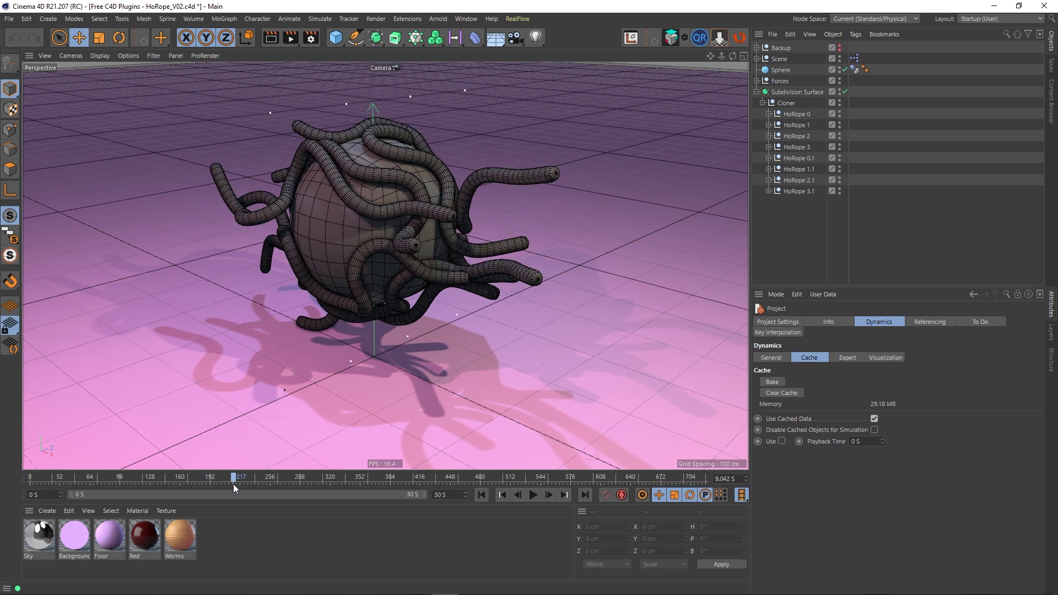
pyautogui.click(312, 40)
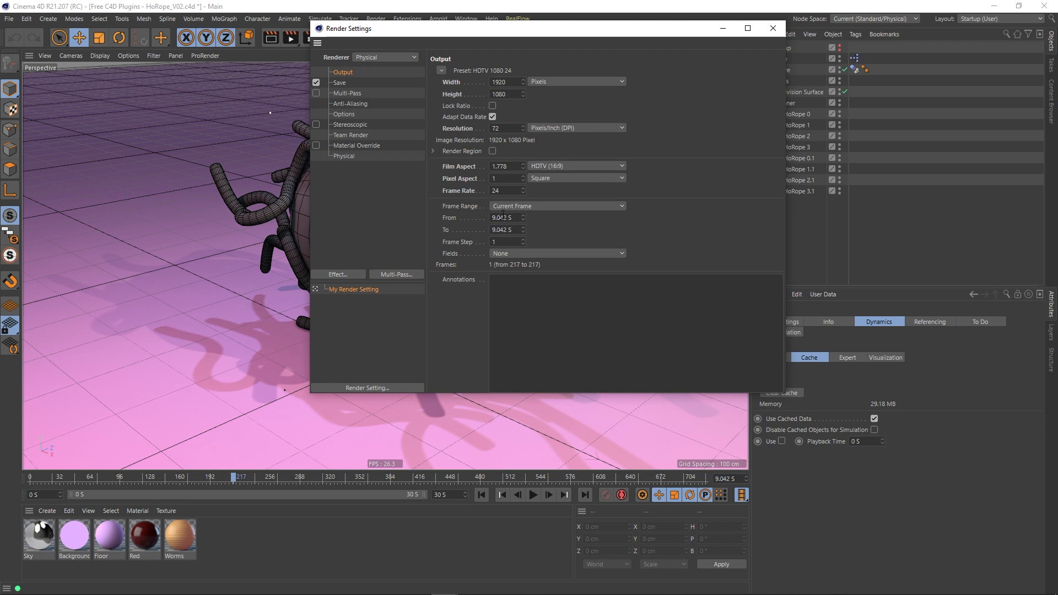
pyautogui.click(773, 28)
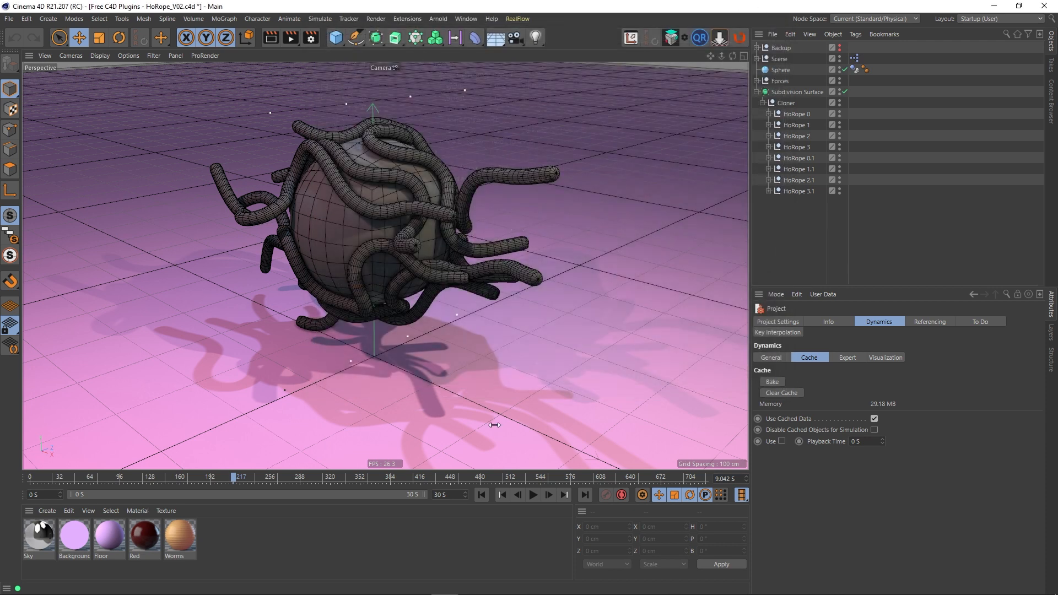
pyautogui.moveTo(234, 478); pyautogui.dragTo(42, 494)
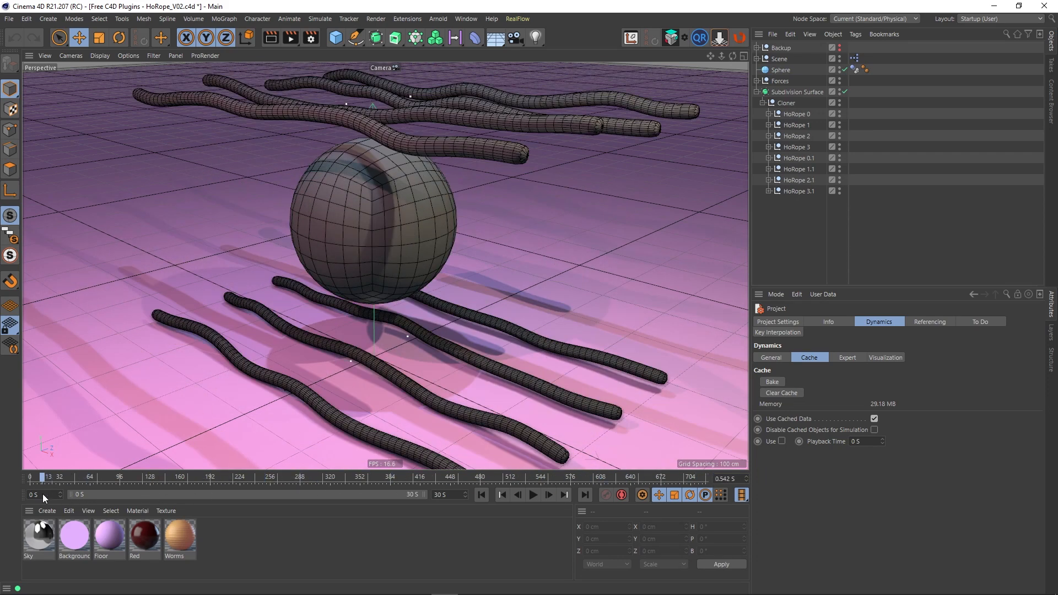
pyautogui.click(533, 494)
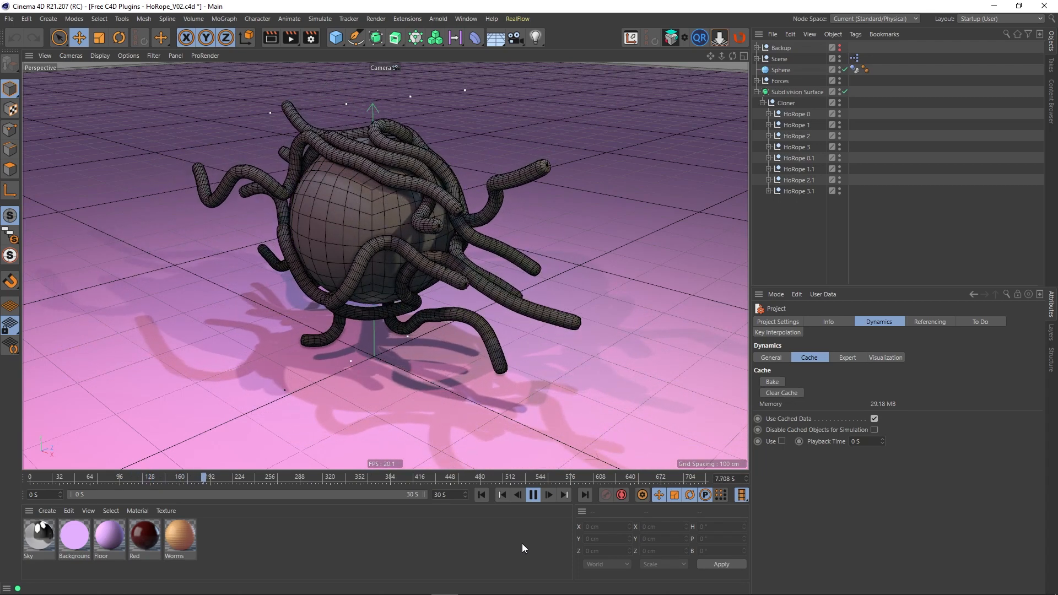
pyautogui.click(532, 495)
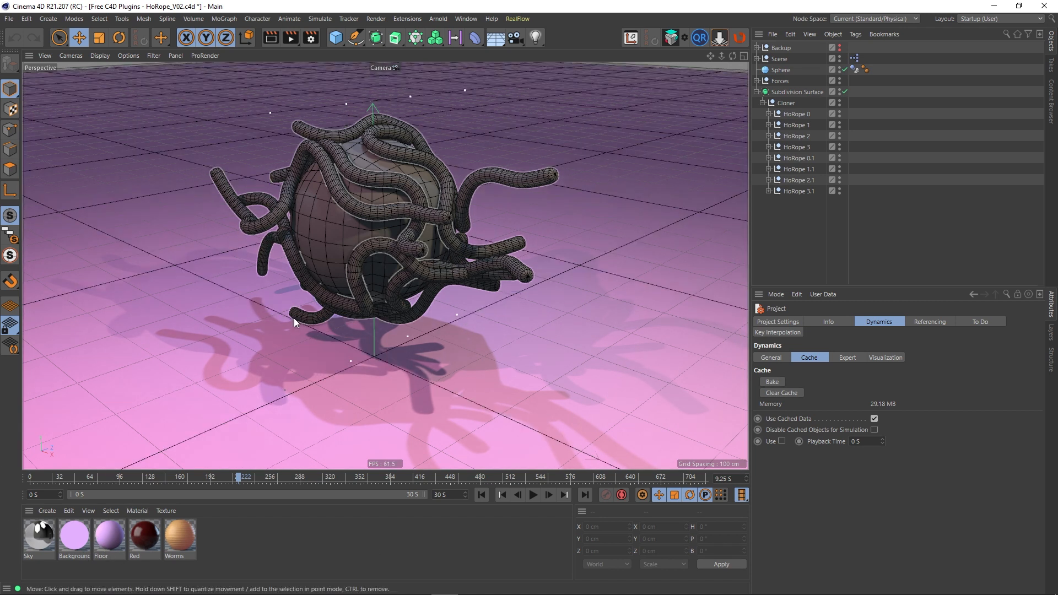
# Check the Color and Reflectance channels of the Red material and apply the material to the sphere
pyautogui.doubleClick(147, 542)
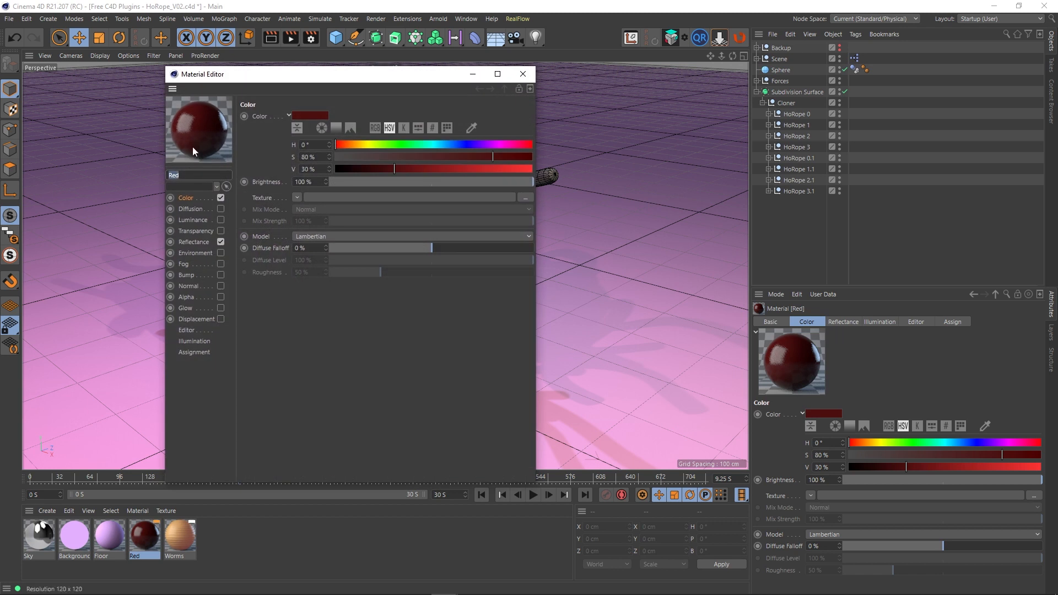
pyautogui.click(193, 243)
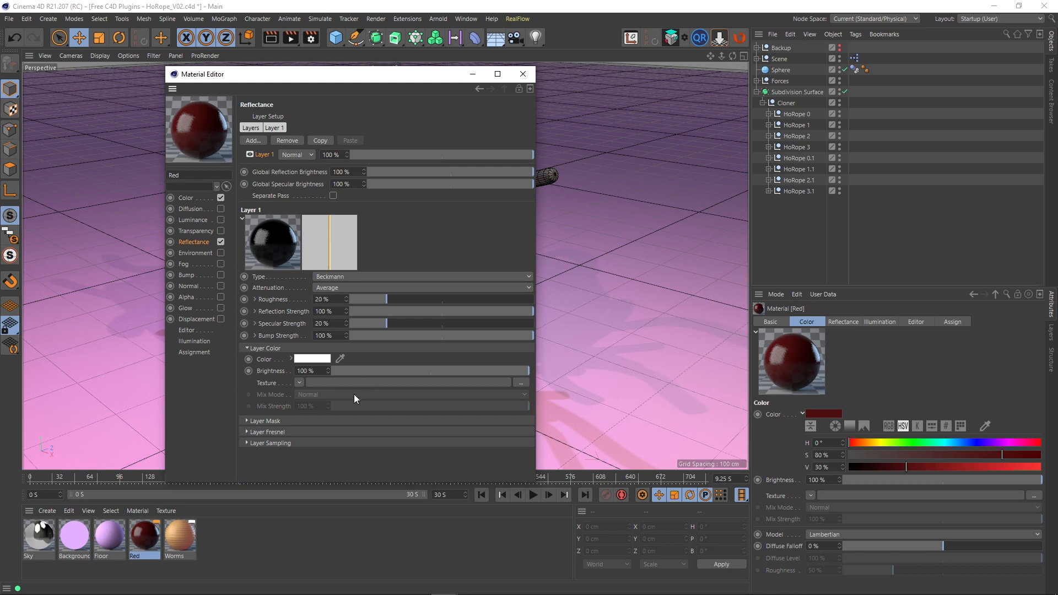
pyautogui.click(523, 74)
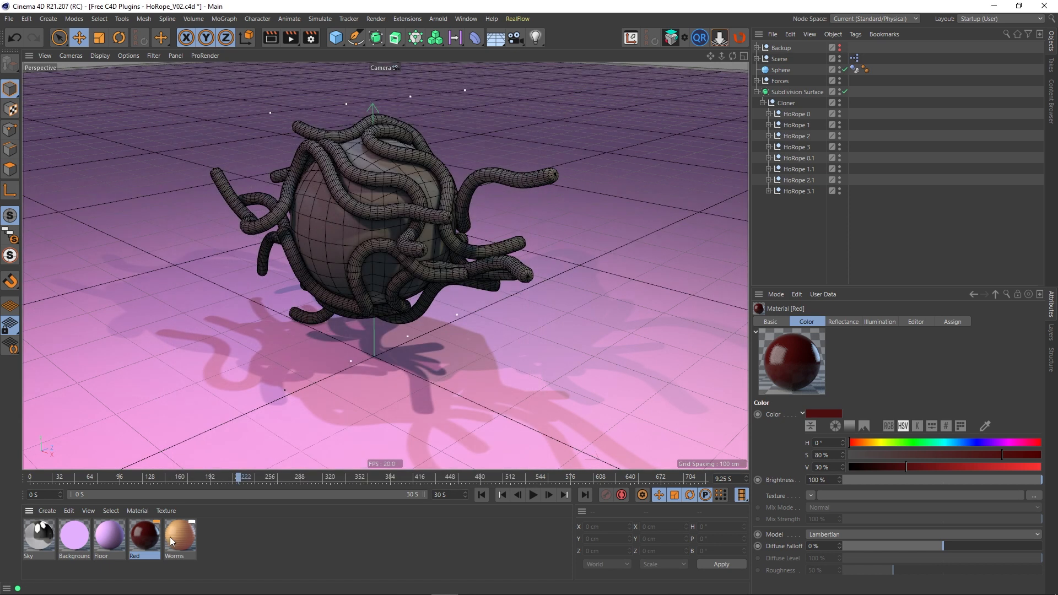
pyautogui.moveTo(145, 535); pyautogui.dragTo(329, 233)
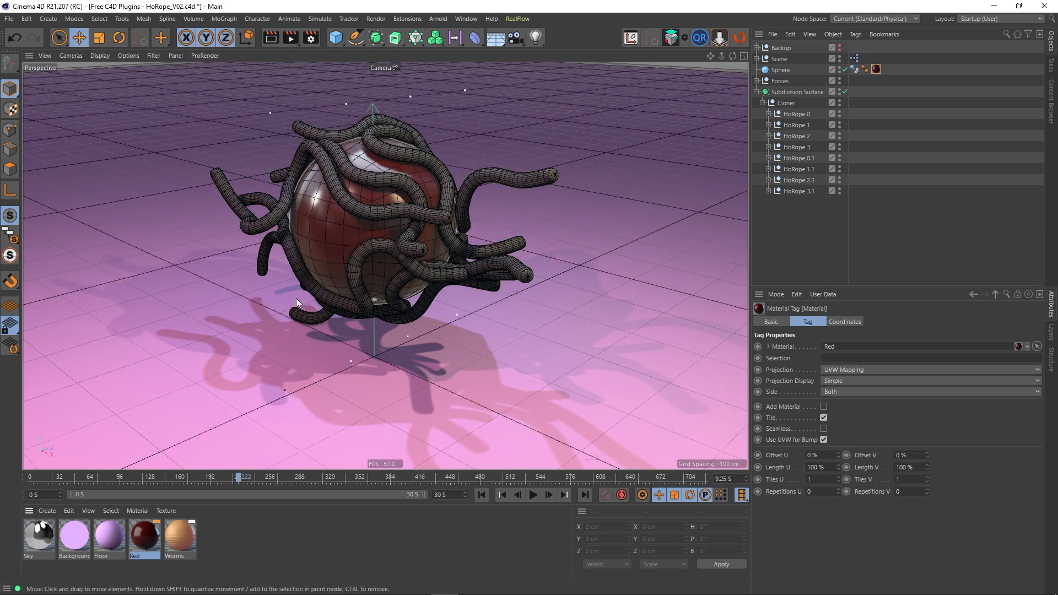
# Examine the Worms material's Color, Luminance, Reflectance and Displacement channels, including the gradients used for Luminance and Displacement
pyautogui.doubleClick(182, 542)
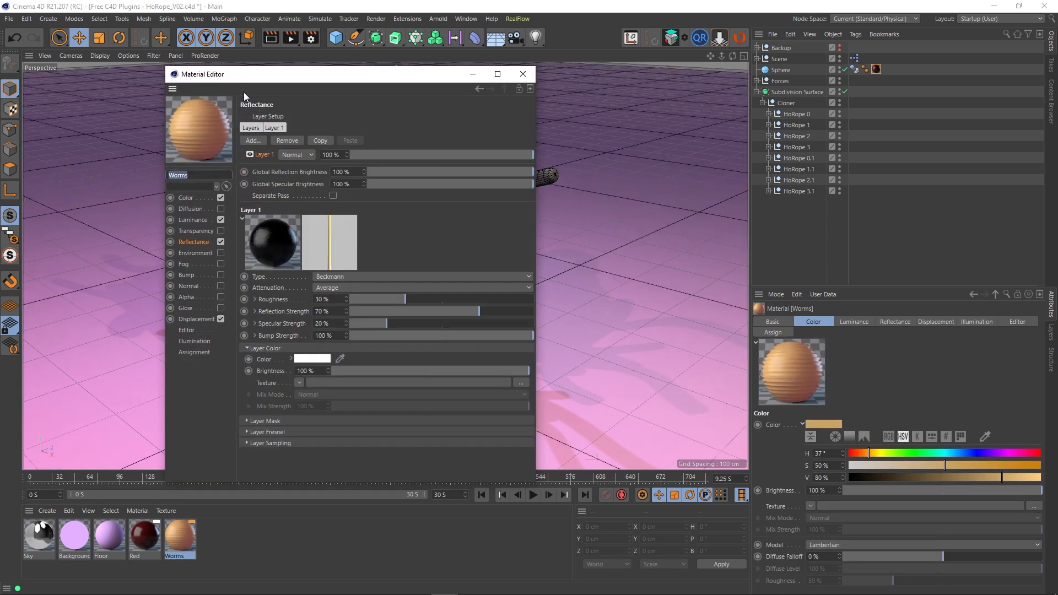
pyautogui.moveTo(281, 79); pyautogui.dragTo(708, 87)
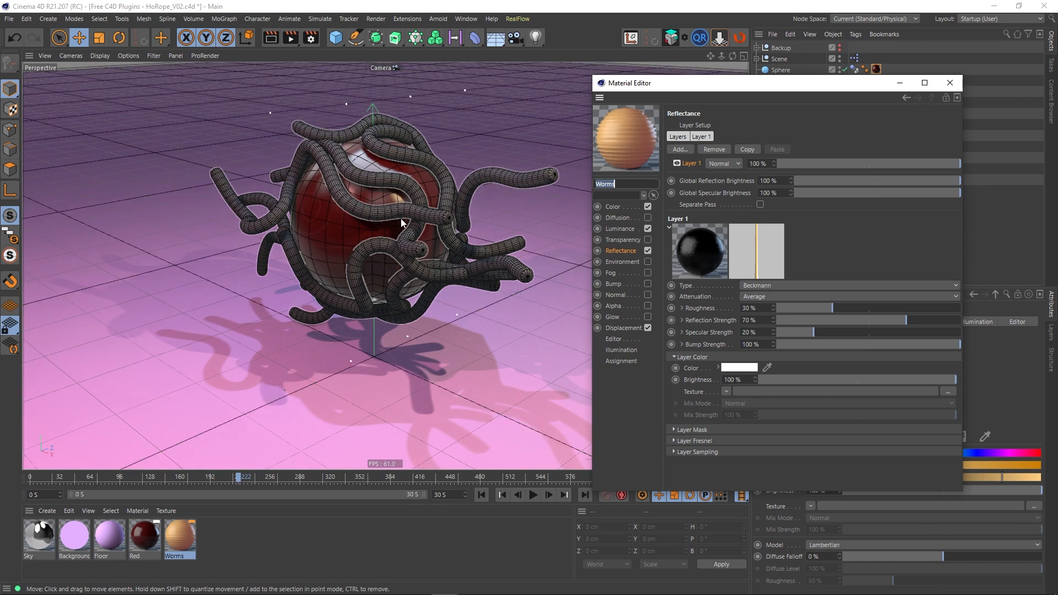
pyautogui.click(620, 207)
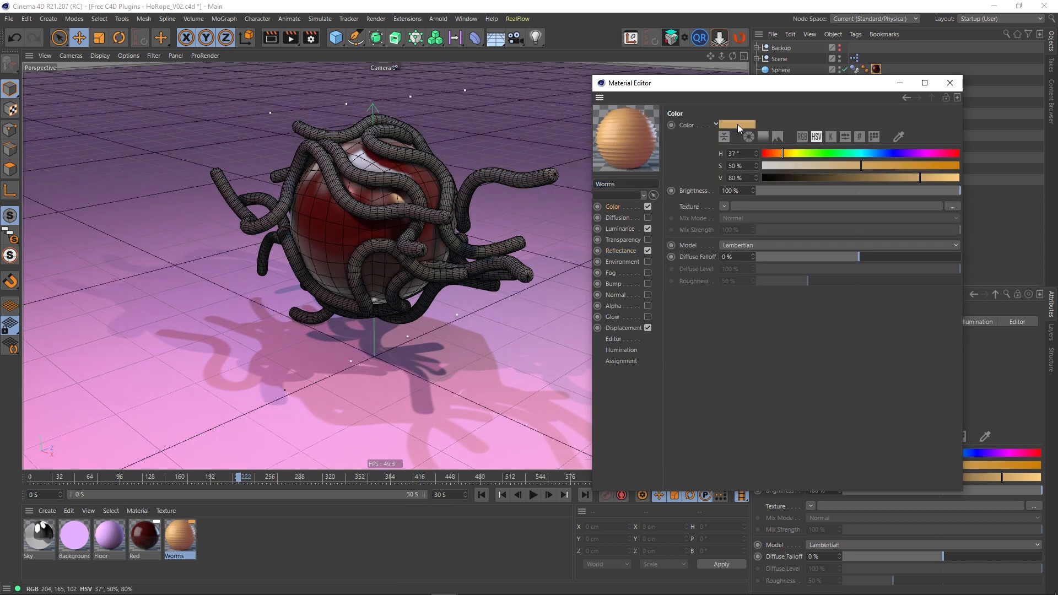
pyautogui.click(614, 229)
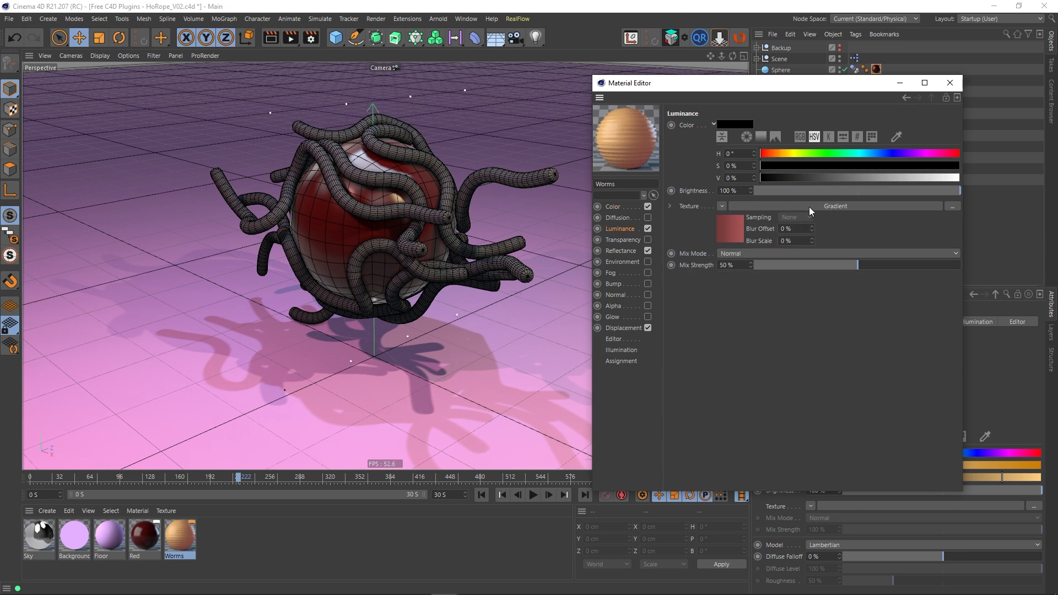
pyautogui.click(769, 205)
pyautogui.moveTo(932, 222); pyautogui.dragTo(642, 252)
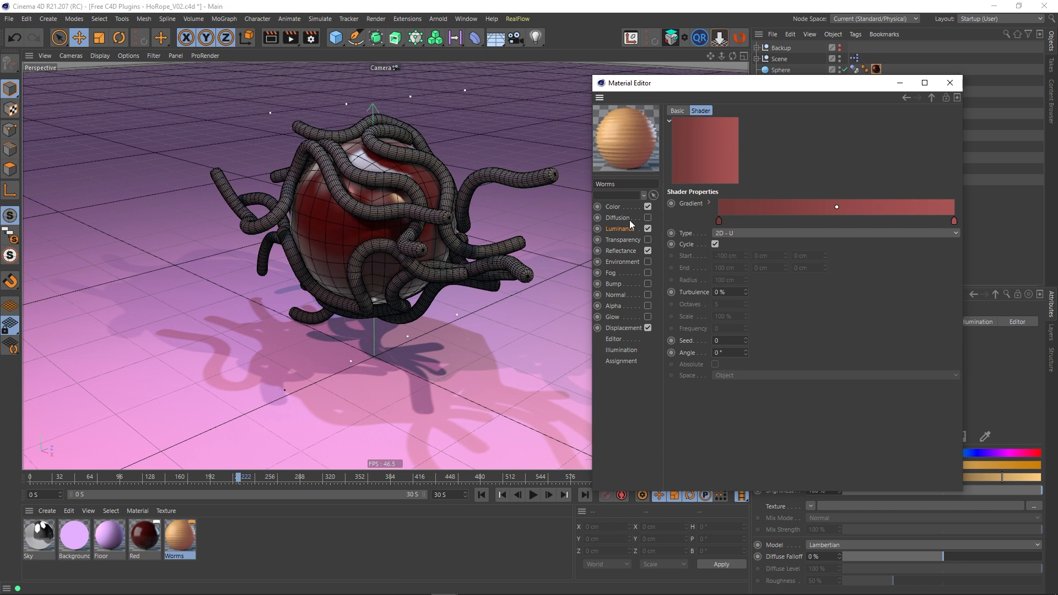
pyautogui.click(623, 250)
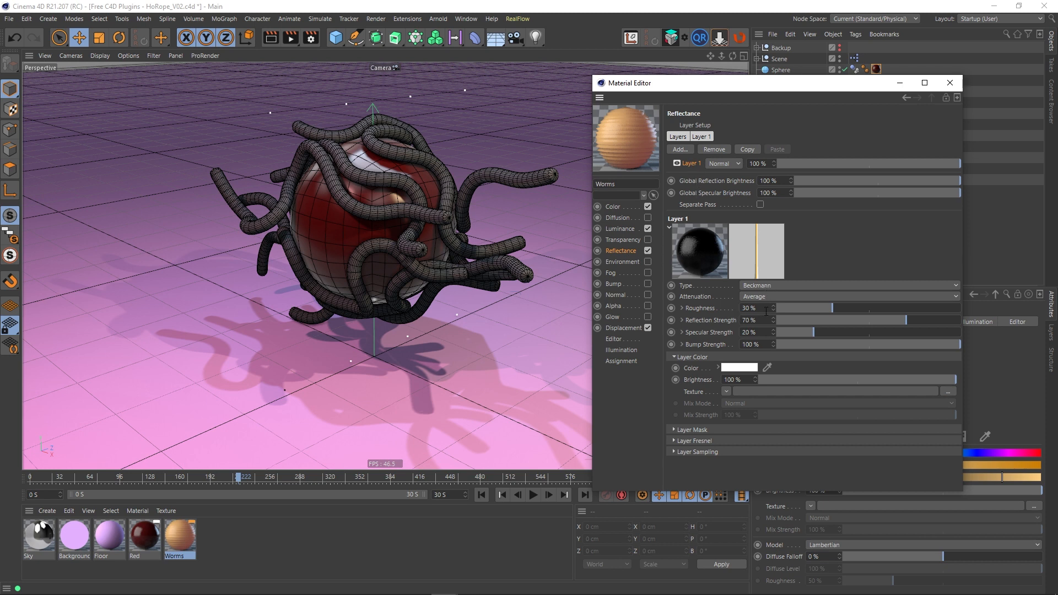
pyautogui.click(623, 328)
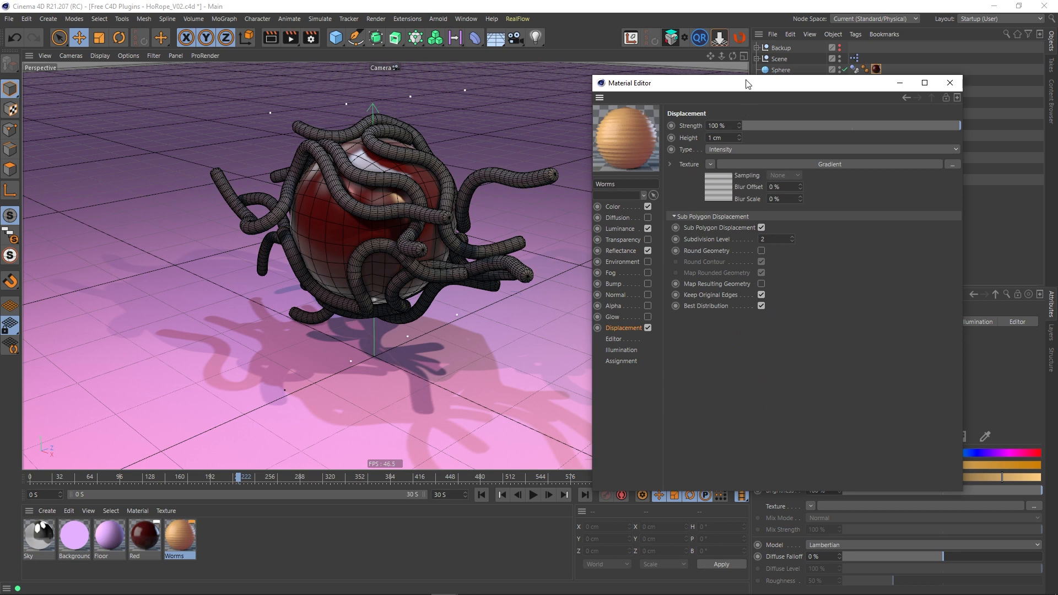
pyautogui.moveTo(746, 84); pyautogui.dragTo(506, 131)
pyautogui.click(513, 211)
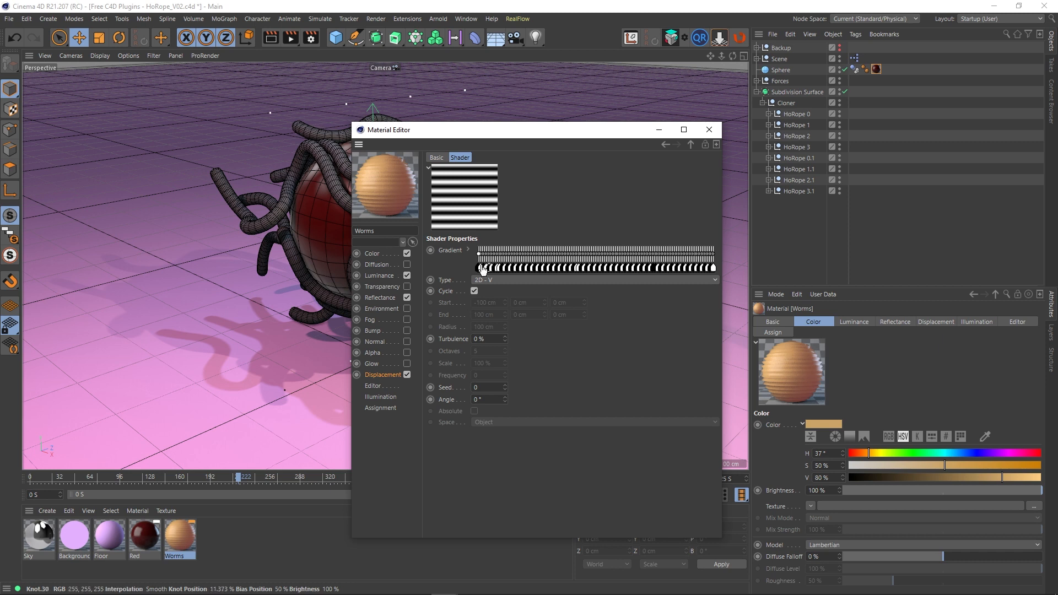
# Add a Gradient shader as the texture of the Worms material's Color channel and open its shader properties
pyautogui.click(371, 254)
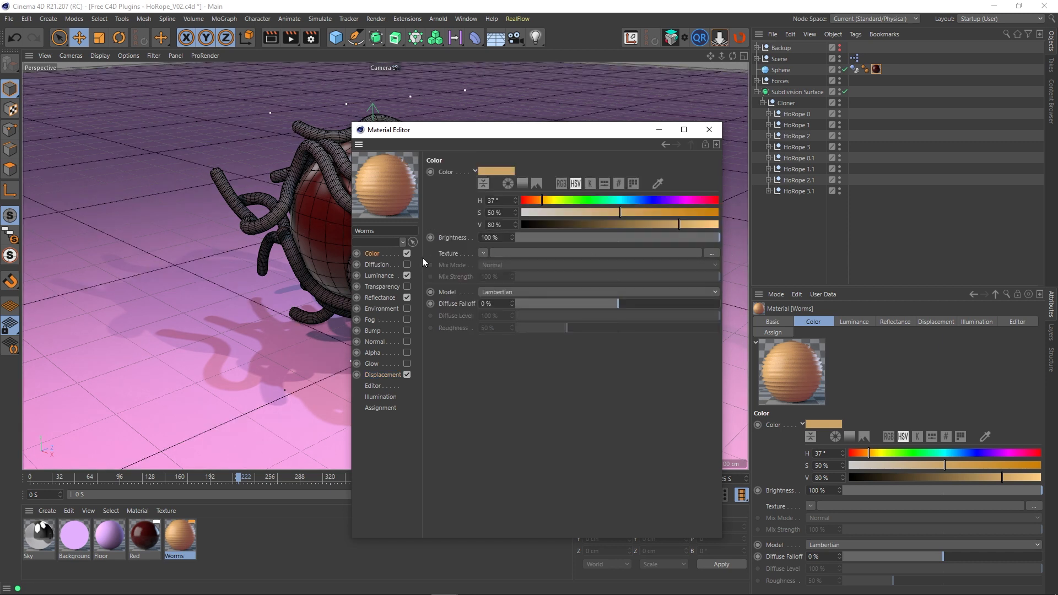
pyautogui.click(482, 253)
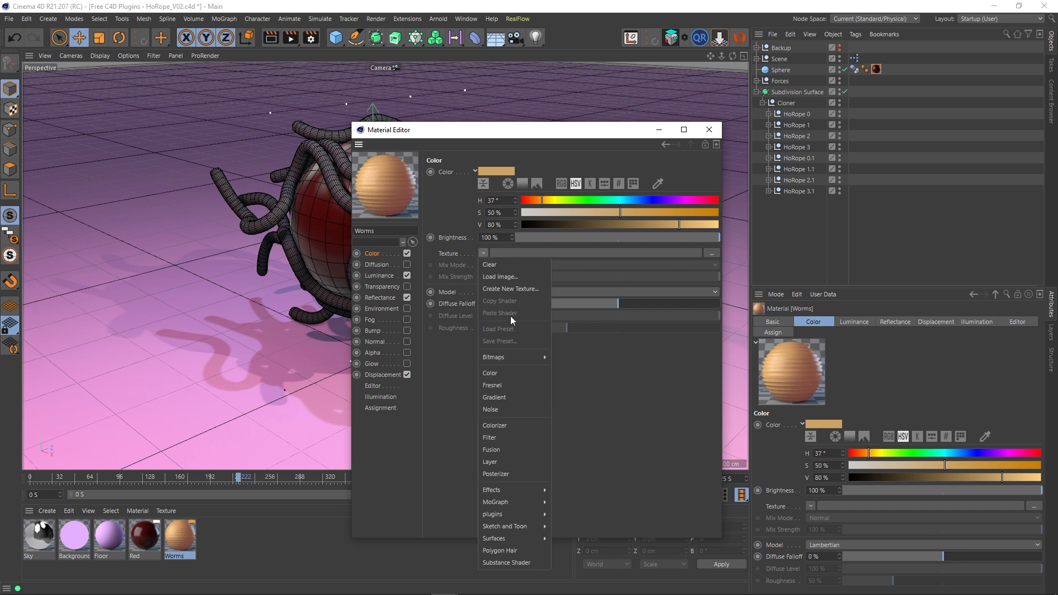
pyautogui.click(511, 396)
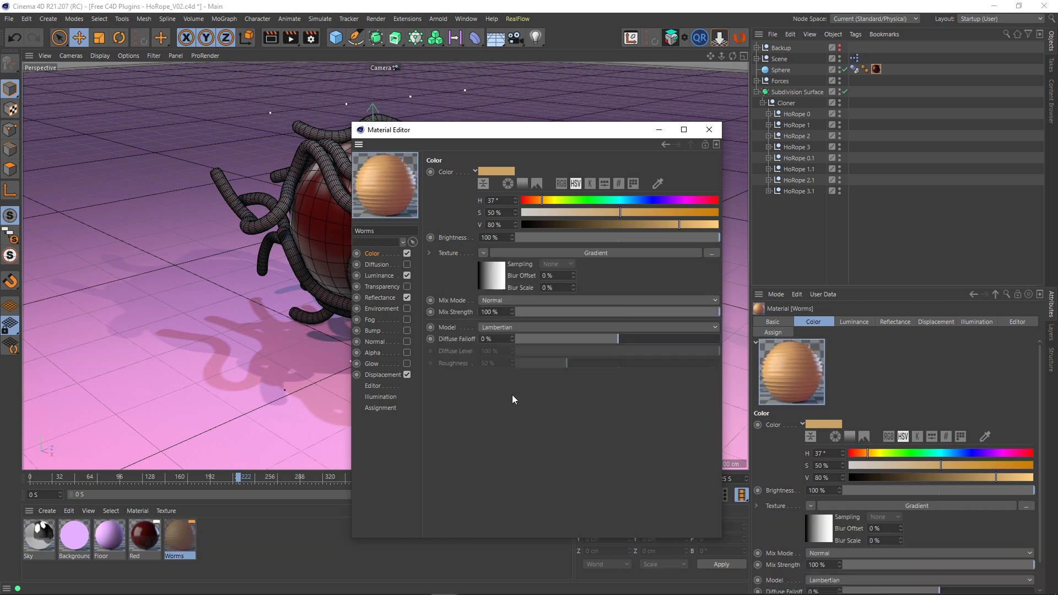
pyautogui.click(565, 254)
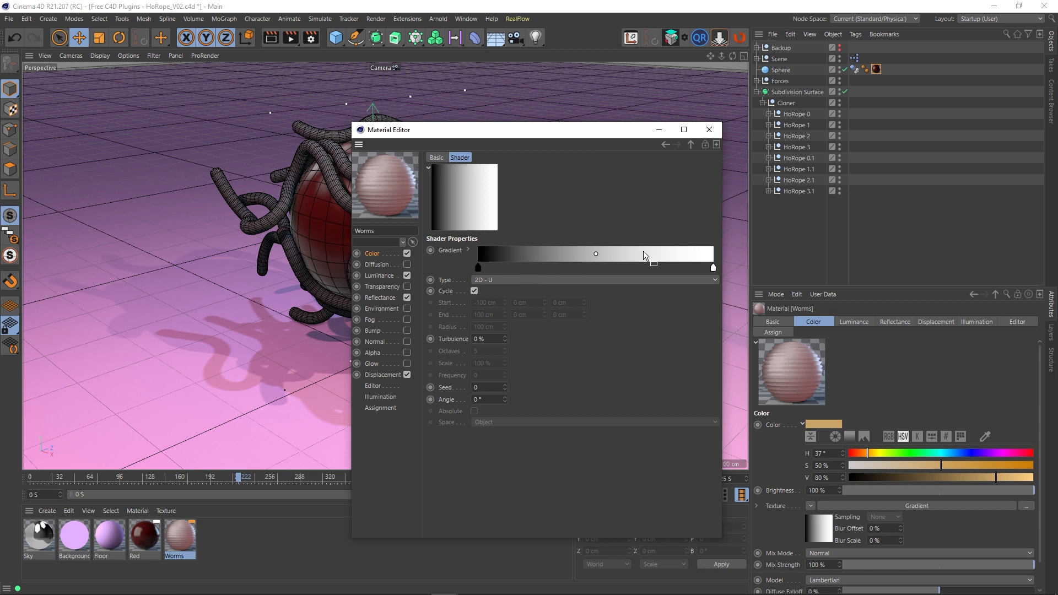
# Repeatedly double the Color gradient's knots and distribute them evenly to build a dense black-and-white stripe pattern
pyautogui.rightClick(535, 256)
pyautogui.click(569, 277)
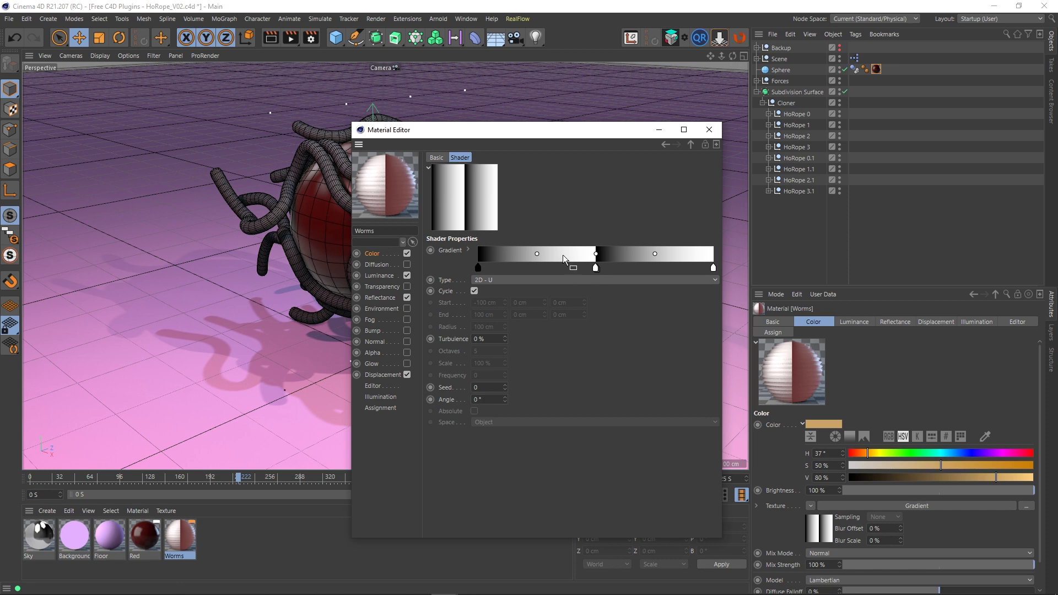
pyautogui.rightClick(564, 255)
pyautogui.click(598, 287)
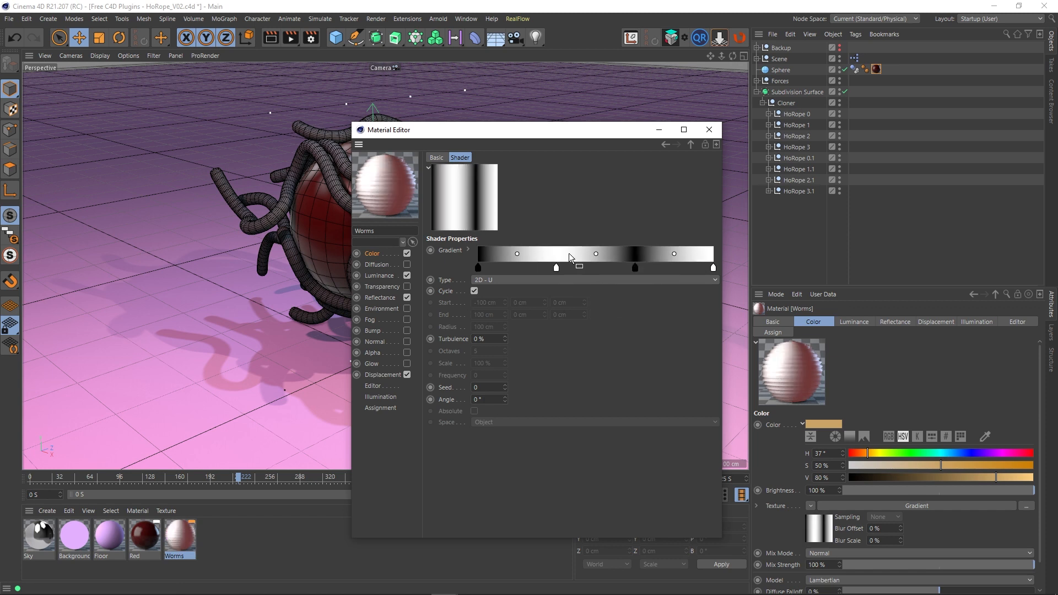
pyautogui.rightClick(555, 257)
pyautogui.click(585, 270)
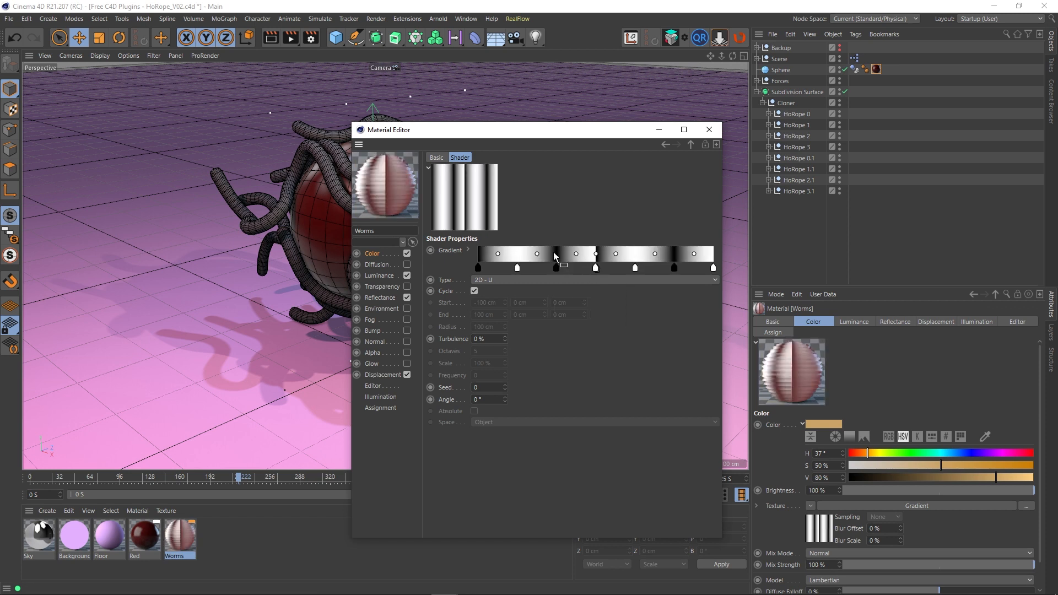
pyautogui.rightClick(548, 257)
pyautogui.click(564, 270)
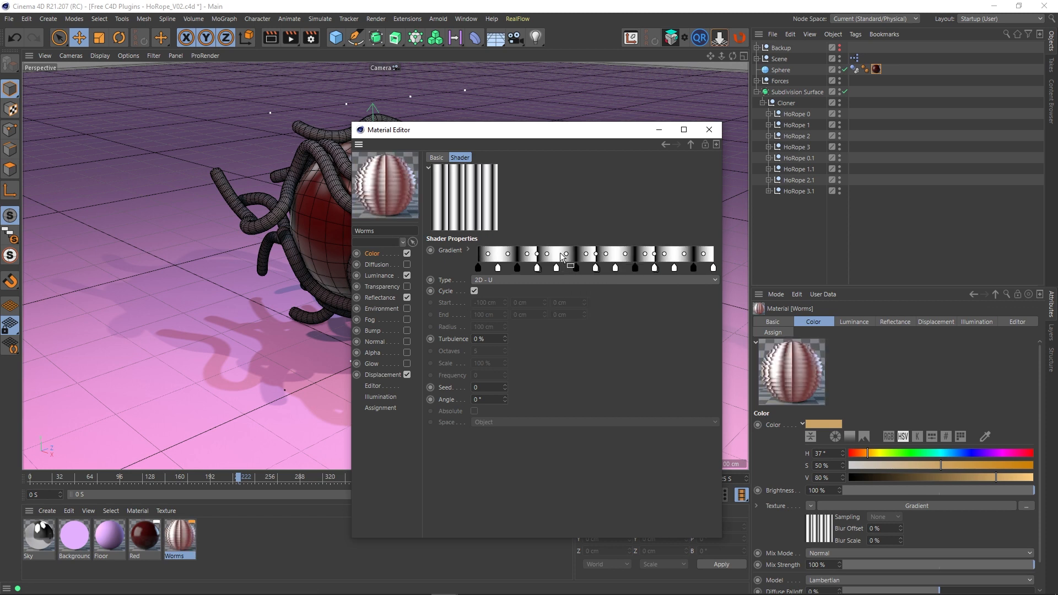
pyautogui.rightClick(549, 256)
pyautogui.click(573, 271)
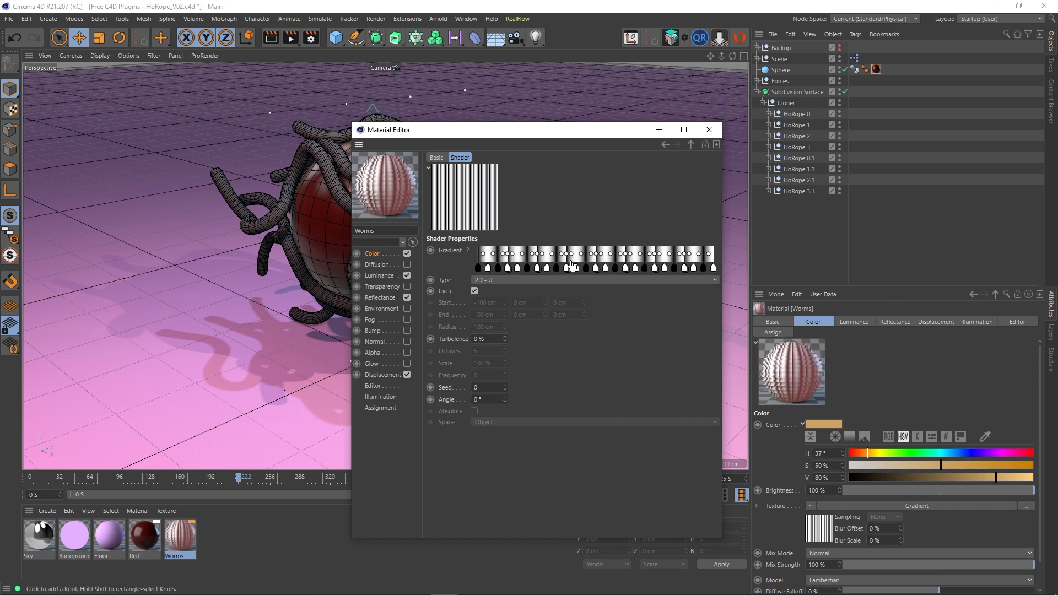
pyautogui.rightClick(579, 257)
pyautogui.click(598, 271)
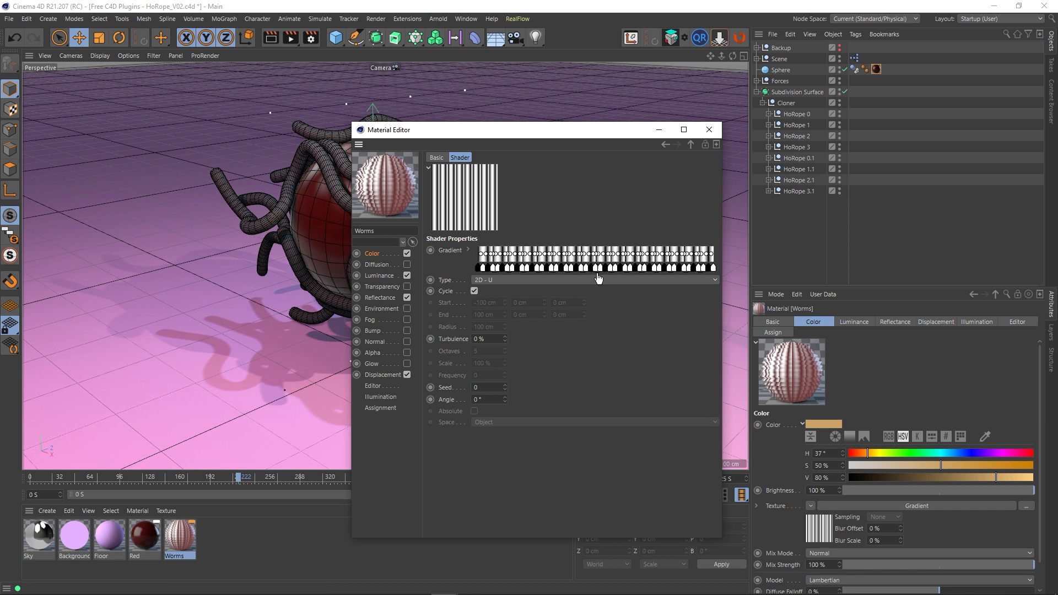
pyautogui.rightClick(597, 253)
pyautogui.click(615, 269)
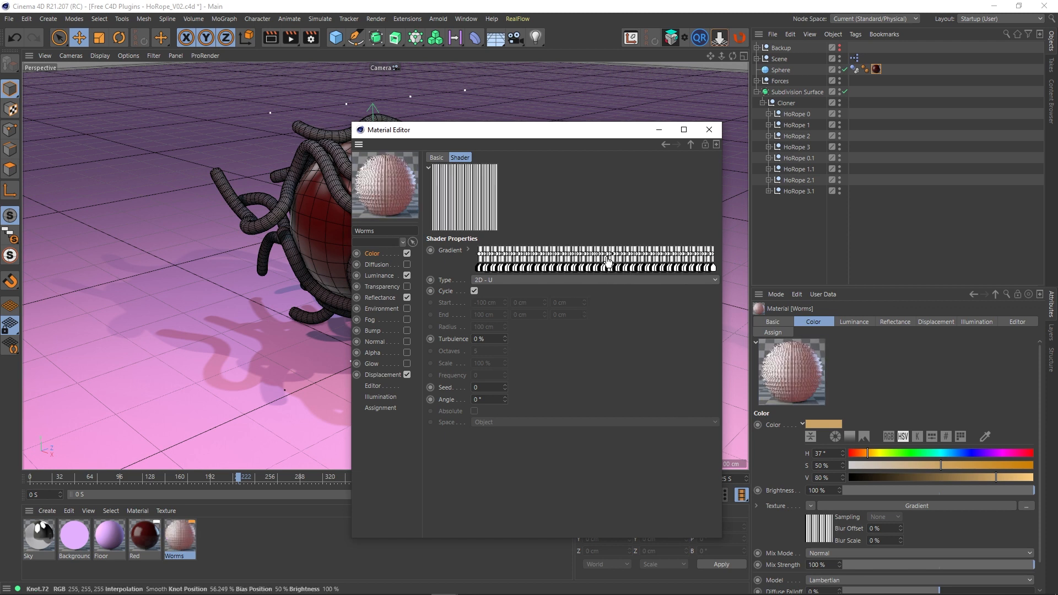
pyautogui.rightClick(604, 255)
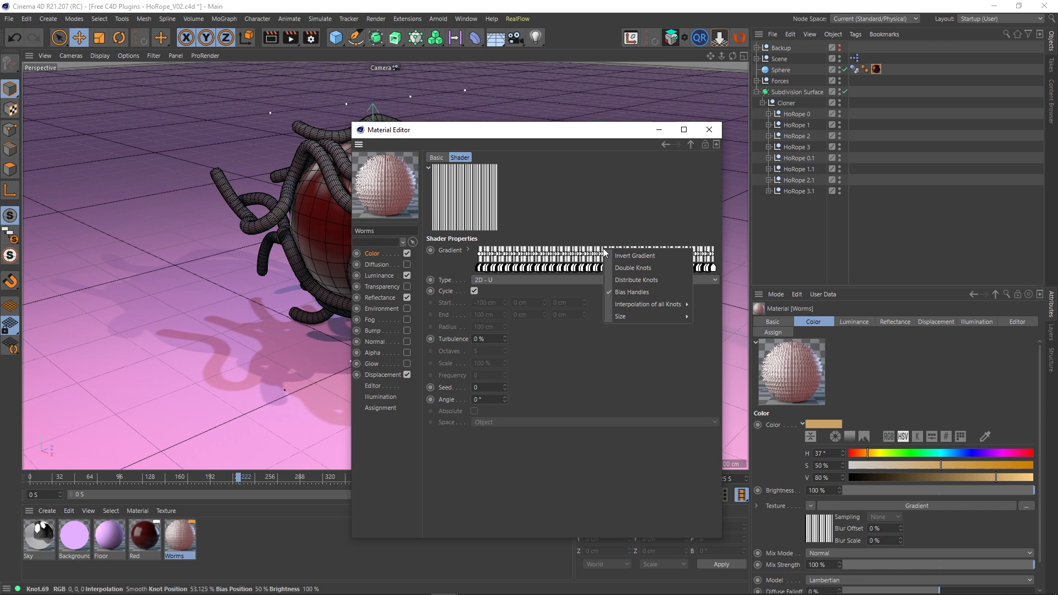
pyautogui.click(616, 279)
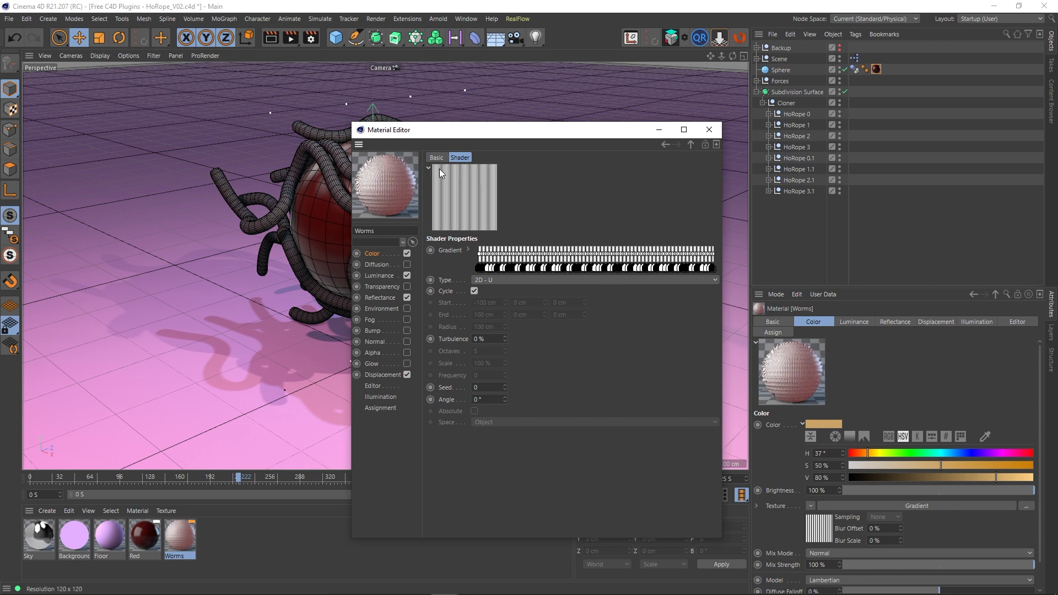
# Change the Color gradient's type to 2D - V so its stripes run horizontally
pyautogui.click(376, 252)
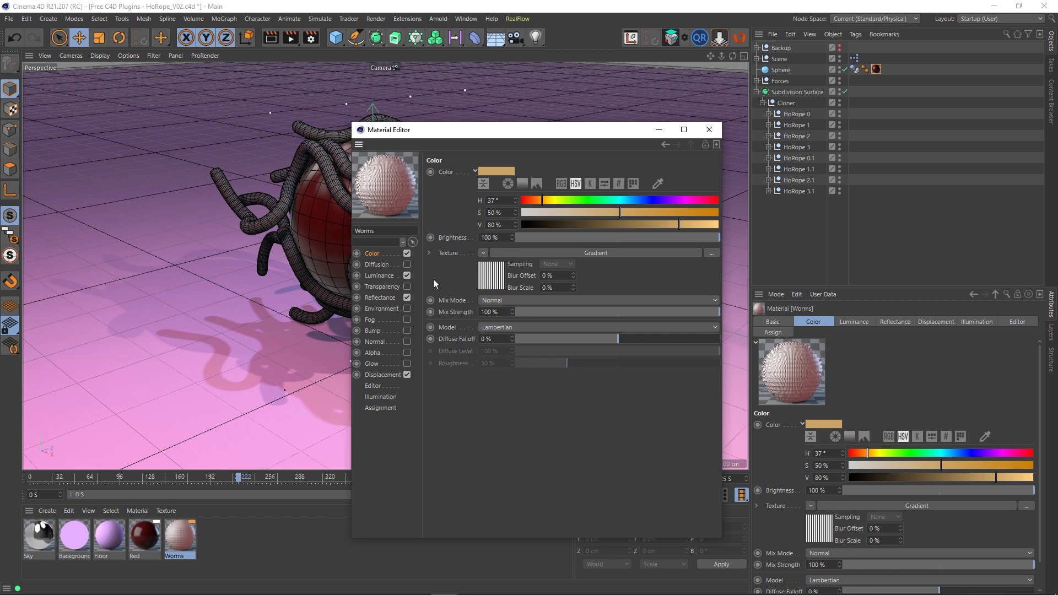
pyautogui.click(518, 254)
pyautogui.moveTo(497, 132); pyautogui.dragTo(615, 129)
pyautogui.click(610, 277)
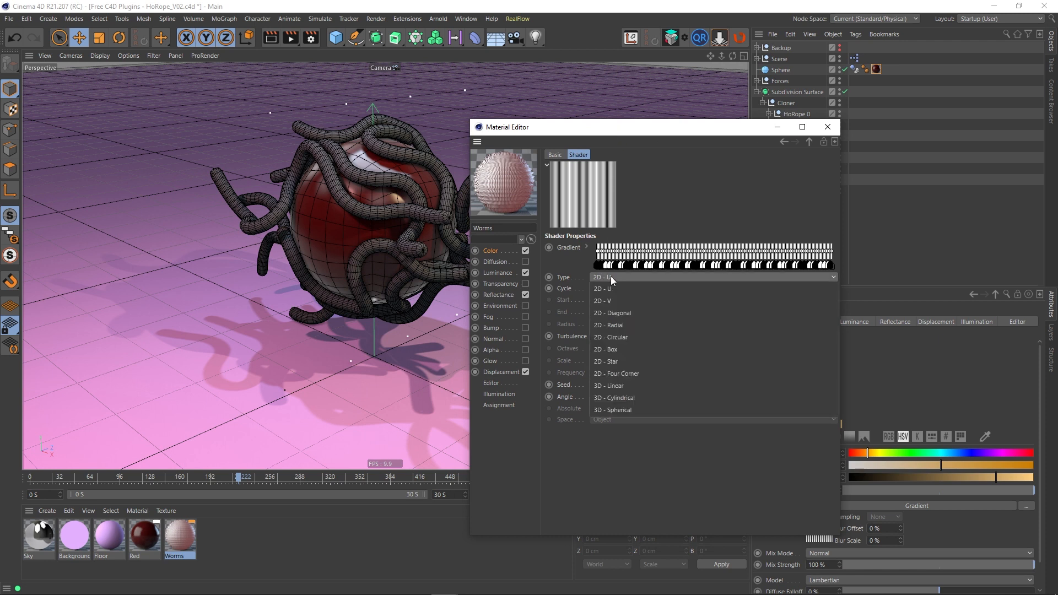
pyautogui.click(609, 301)
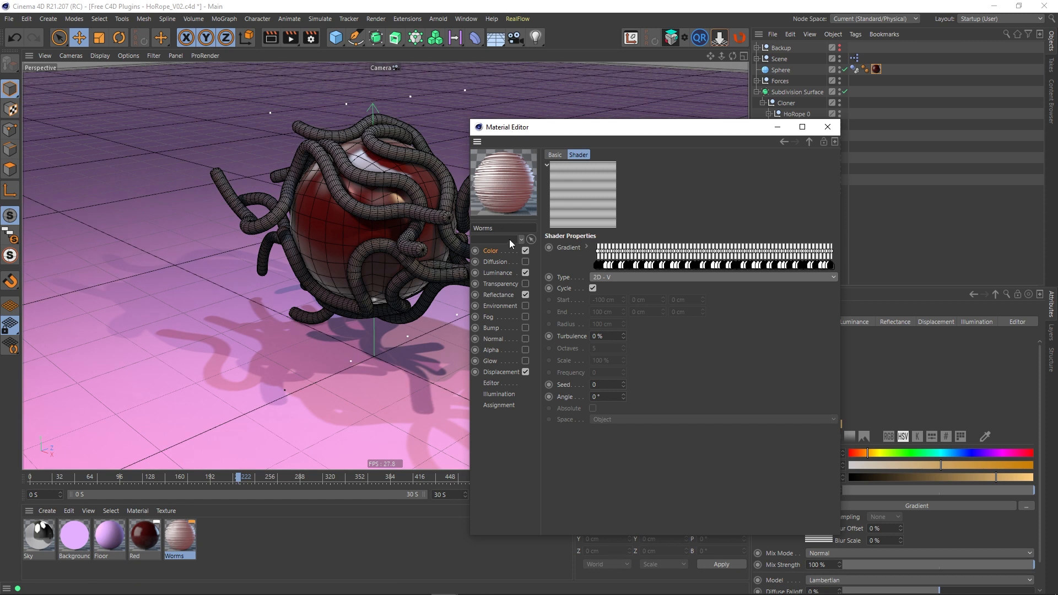
# Clear the Gradient texture from the Worms material's Color channel
pyautogui.click(496, 251)
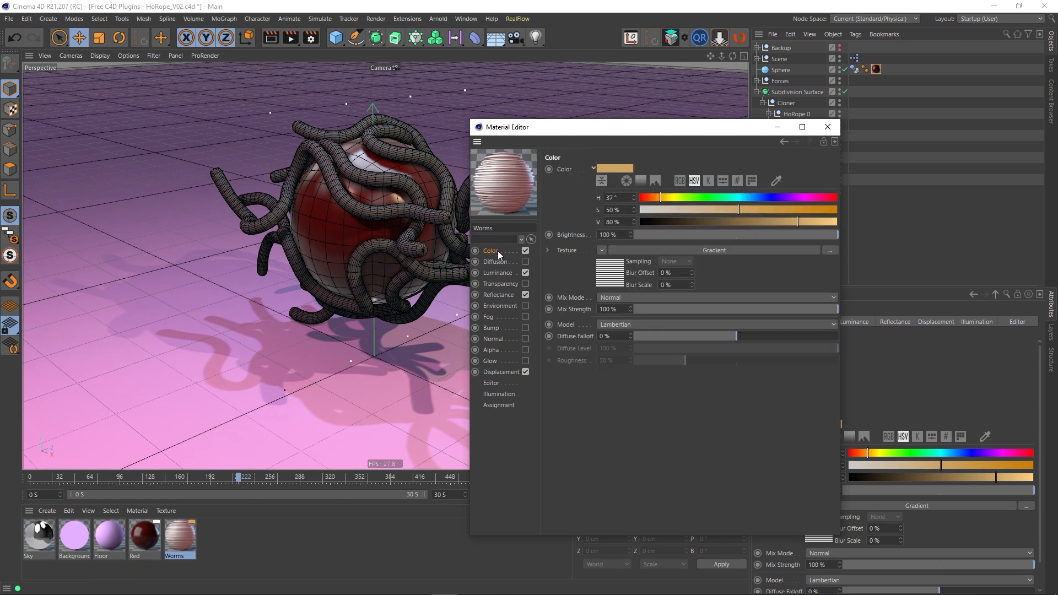
pyautogui.click(601, 251)
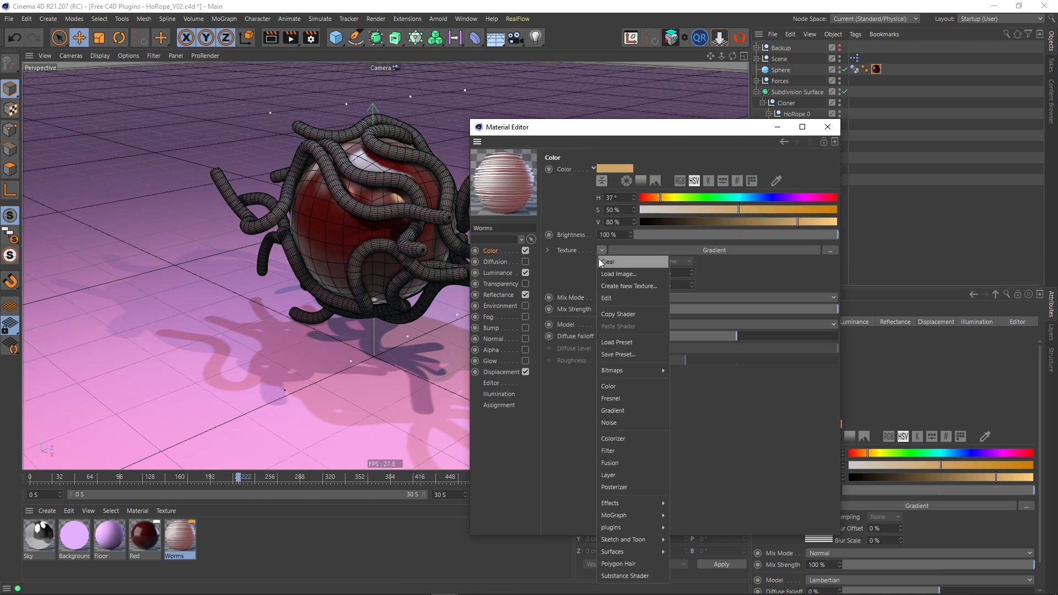
pyautogui.click(601, 263)
# Check the Worms material's Editor options and its sub-polygon displacement settings, and close the material editor
pyautogui.click(496, 382)
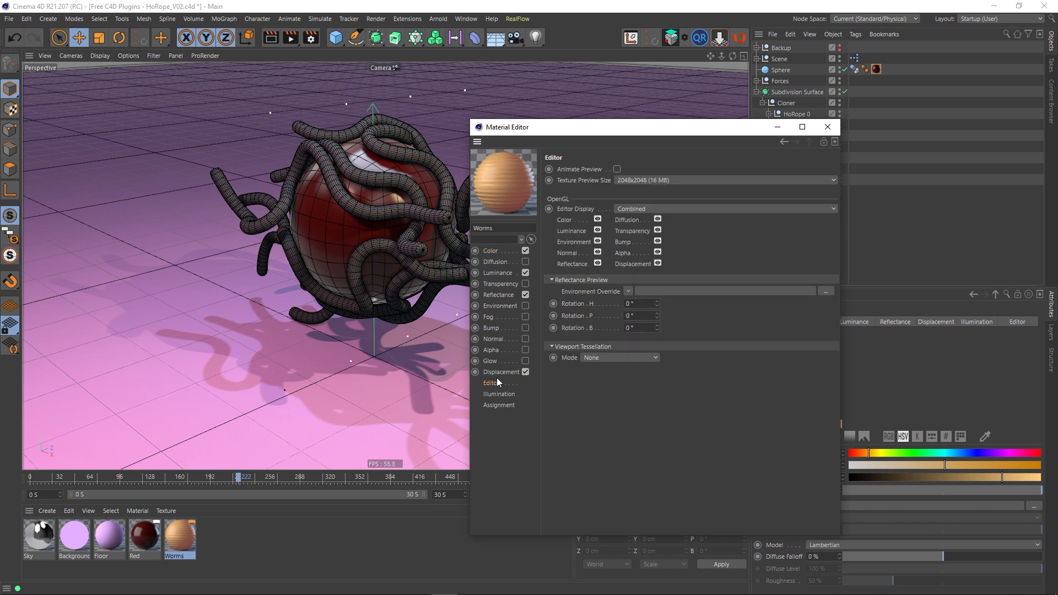
pyautogui.click(504, 373)
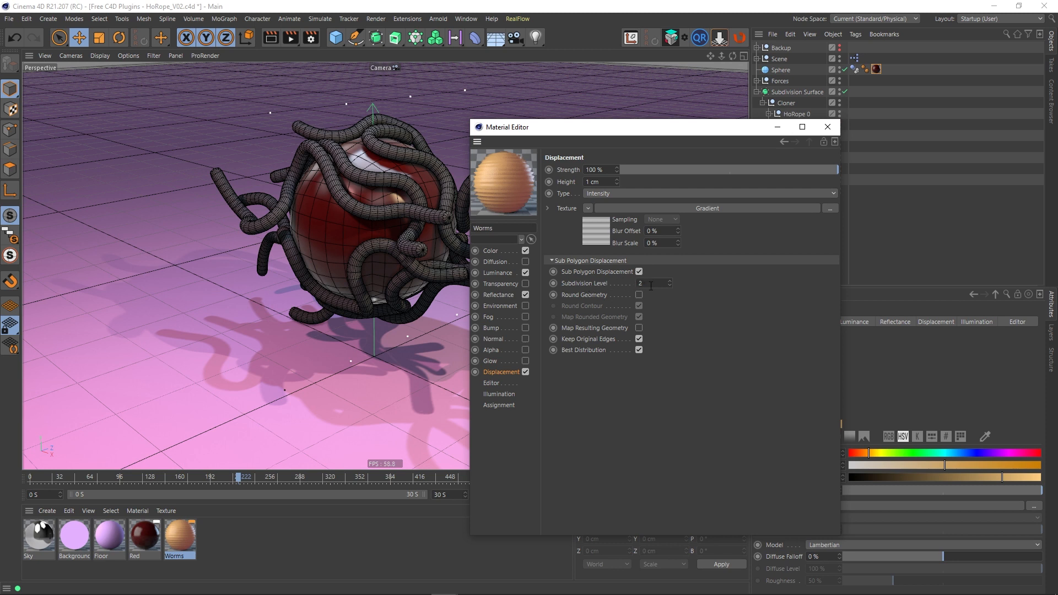
pyautogui.click(828, 127)
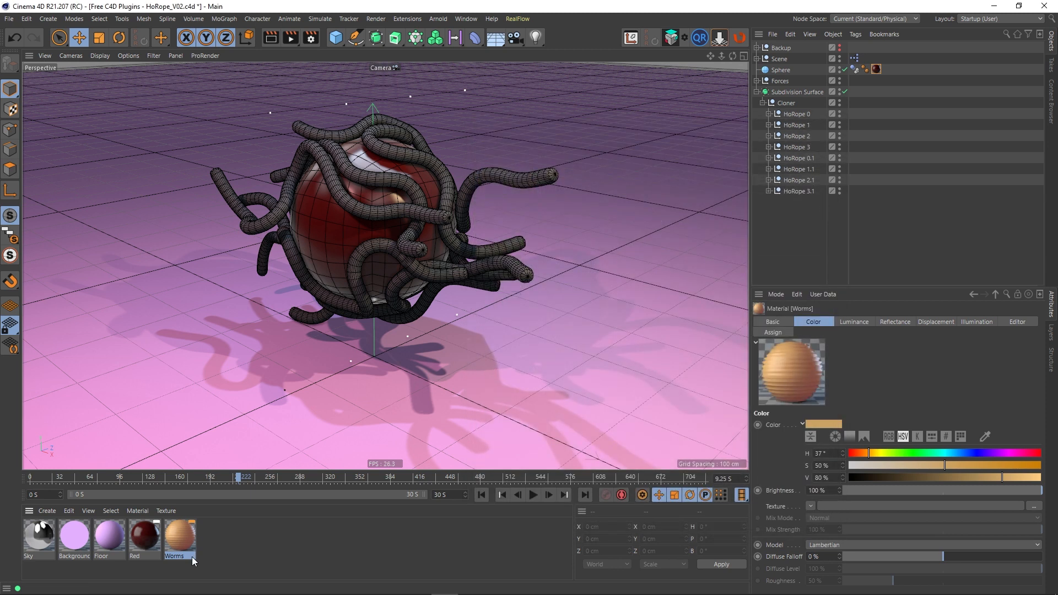
# Apply the Worms material to HoRope 0 and copy its material tag to the other seven HoRope groups
pyautogui.moveTo(181, 541); pyautogui.dragTo(794, 114)
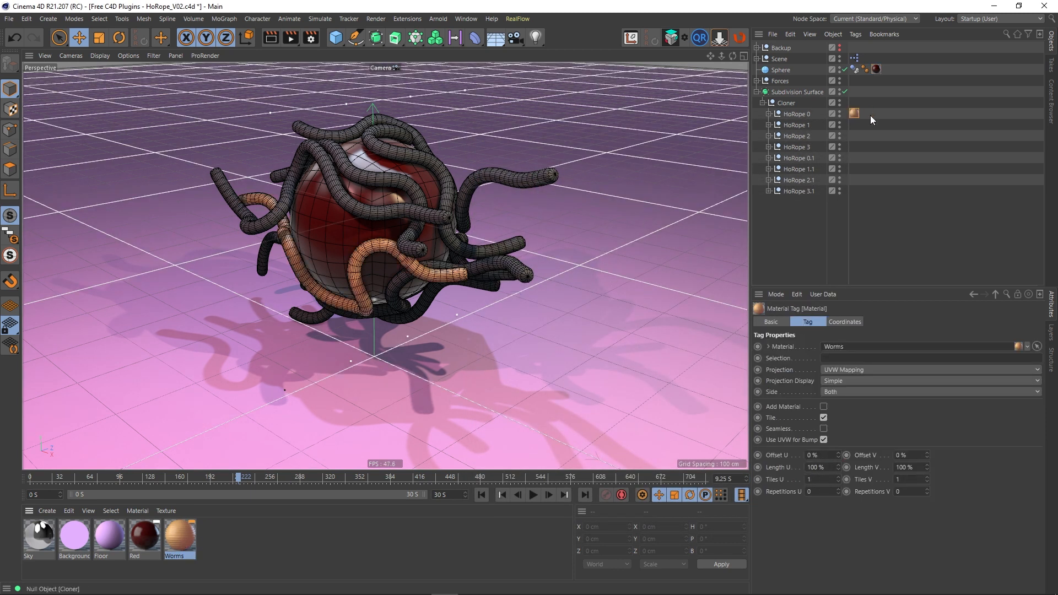
pyautogui.keyDown('ctrl'); pyautogui.moveTo(855, 126); pyautogui.dragTo(853, 136); pyautogui.keyUp('ctrl')
pyautogui.keyDown('ctrl'); pyautogui.moveTo(853, 136); pyautogui.dragTo(855, 178); pyautogui.keyUp('ctrl')
pyautogui.click(861, 237)
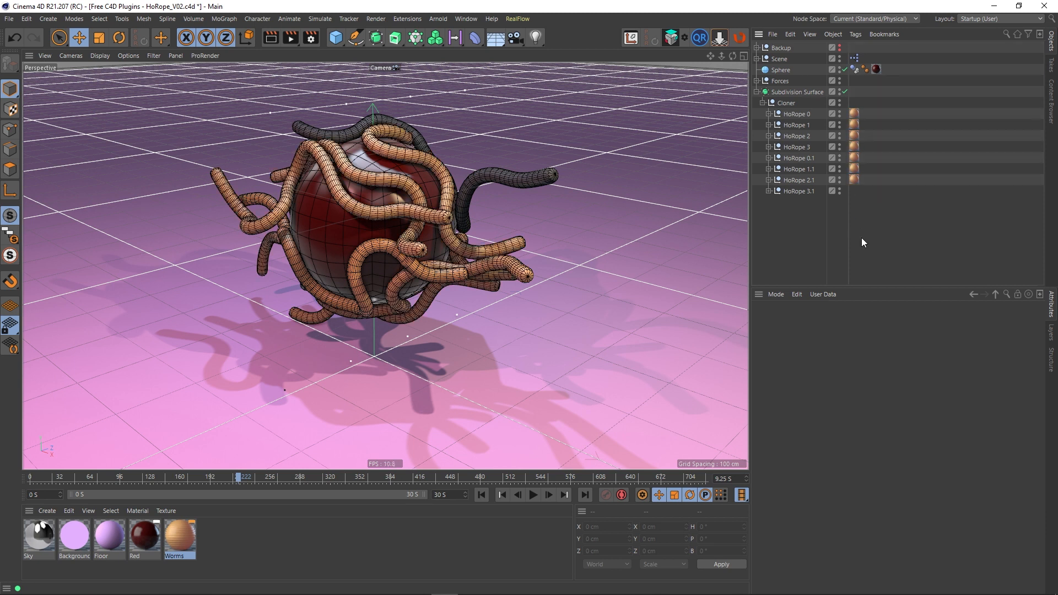
pyautogui.click(854, 180)
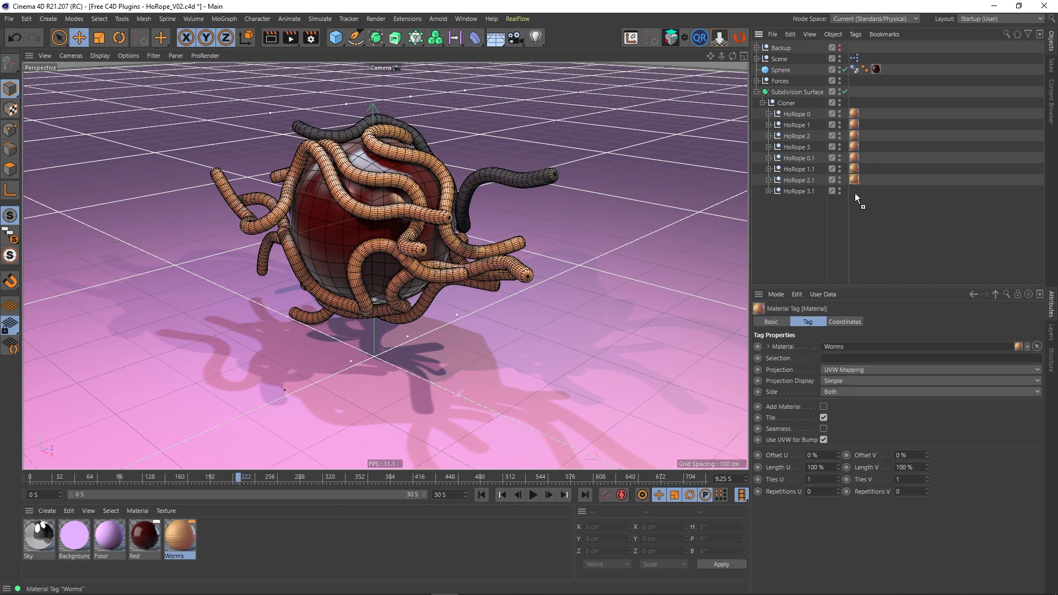
pyautogui.keyDown('ctrl'); pyautogui.moveTo(855, 193); pyautogui.dragTo(854, 193); pyautogui.keyUp('ctrl')
pyautogui.click(862, 245)
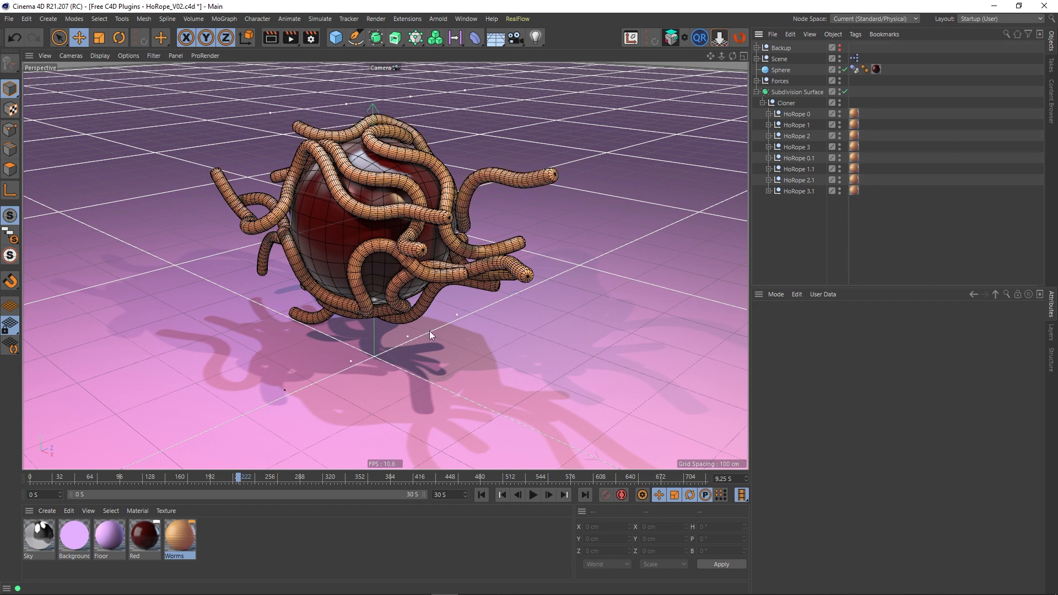
# Set the render output width to 1000 pixels in the render settings
pyautogui.click(306, 41)
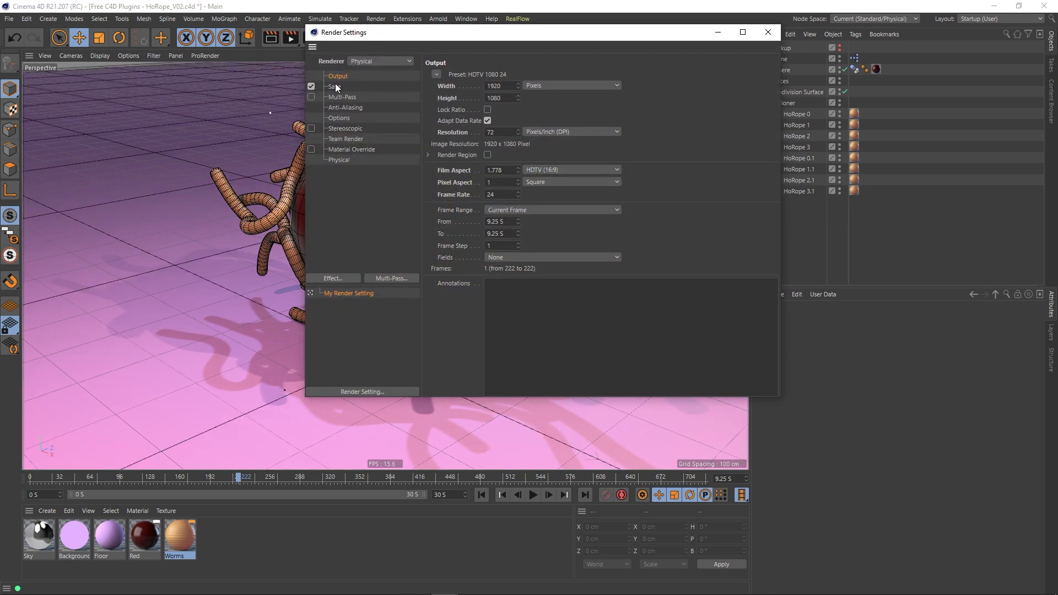
pyautogui.doubleClick(505, 87)
pyautogui.write('1000')
pyautogui.press('Return')
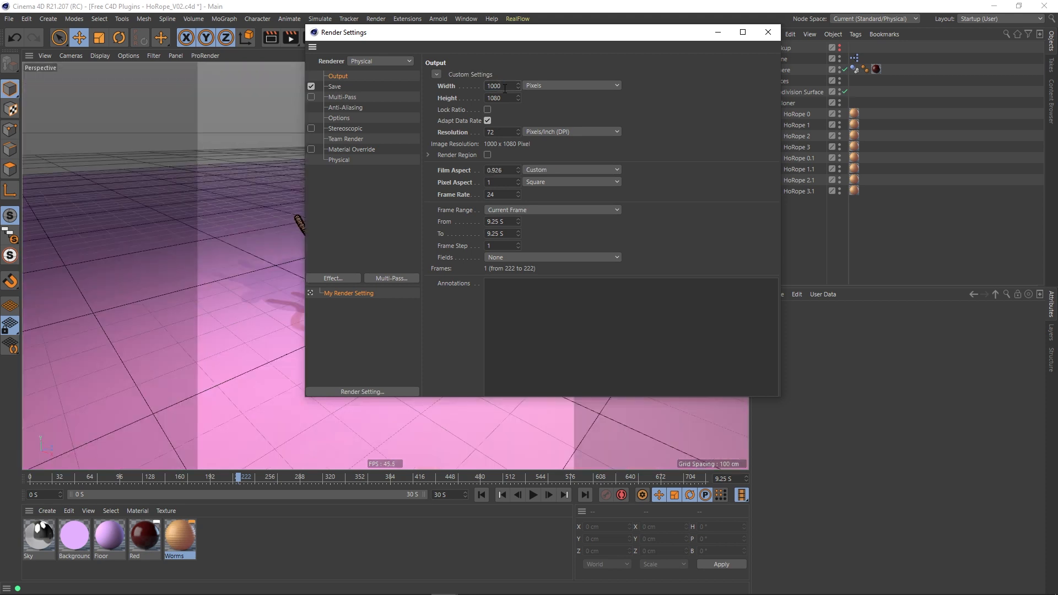
# Undo the render width change, lock the aspect ratio, and set the output width to 1000 pixels
pyautogui.hotkey('ctrl', 'z')
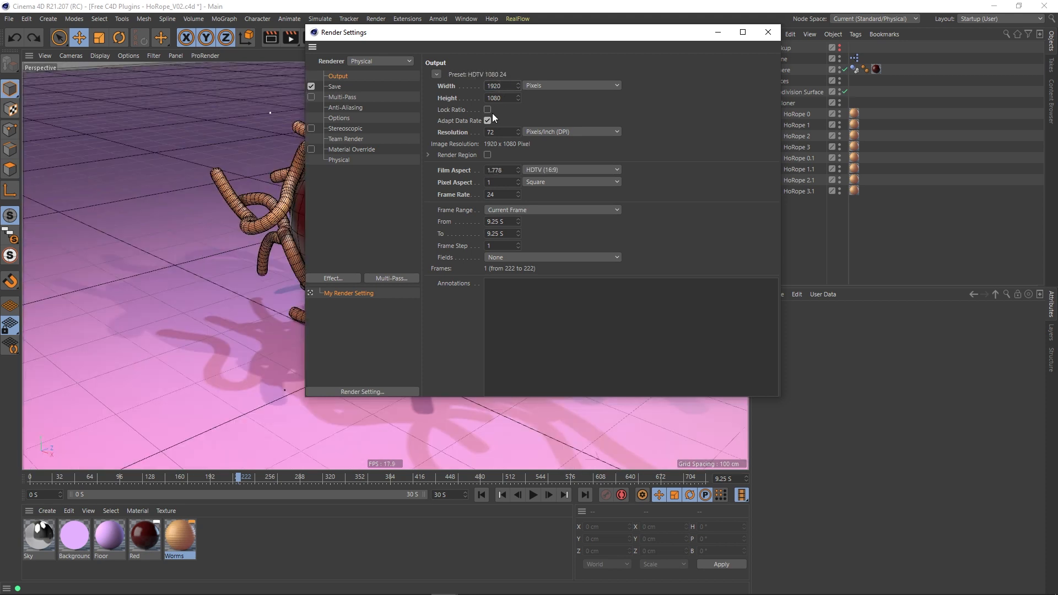
pyautogui.click(487, 110)
pyautogui.doubleClick(503, 86)
pyautogui.write('1000')
pyautogui.press('Return')
# Turn off saving of the rendered image and close the render settings
pyautogui.click(336, 87)
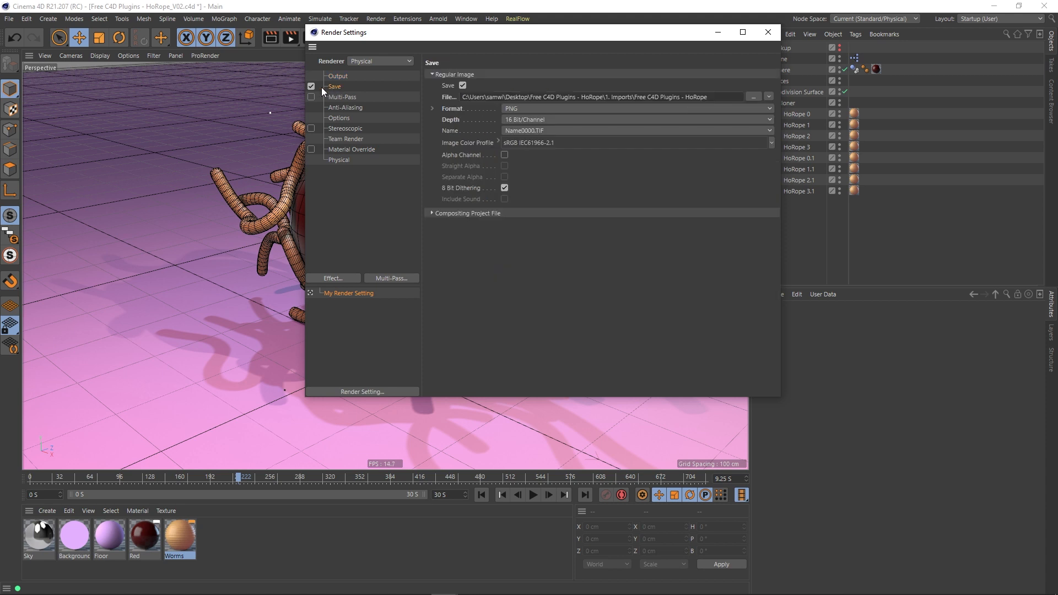
pyautogui.click(311, 86)
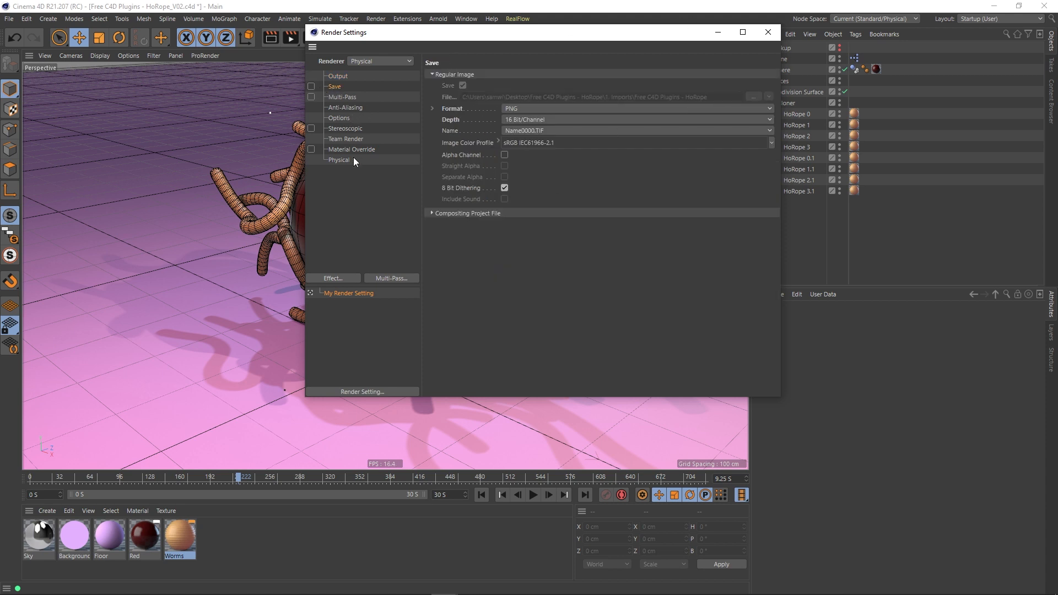
pyautogui.click(768, 32)
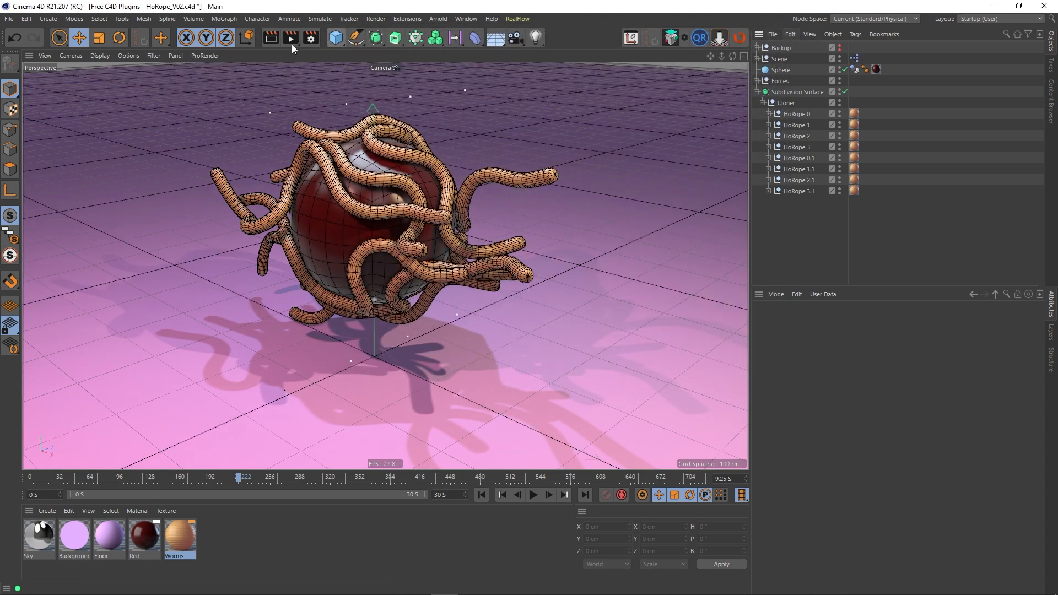
# Render the current frame to a maximized Picture Viewer, inspect the worms, and close the viewer
pyautogui.click(290, 38)
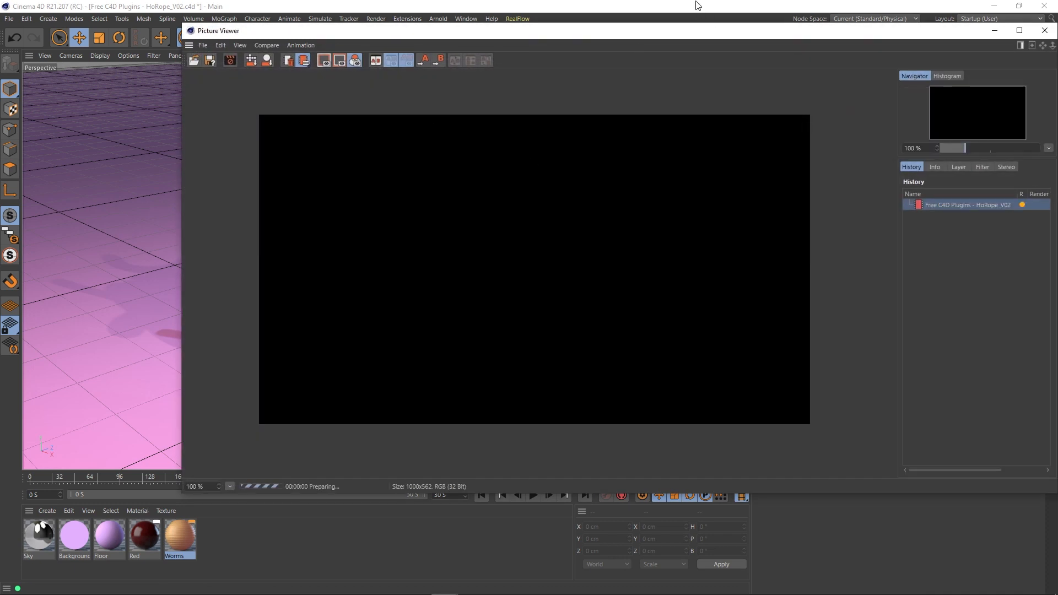
pyautogui.doubleClick(681, 30)
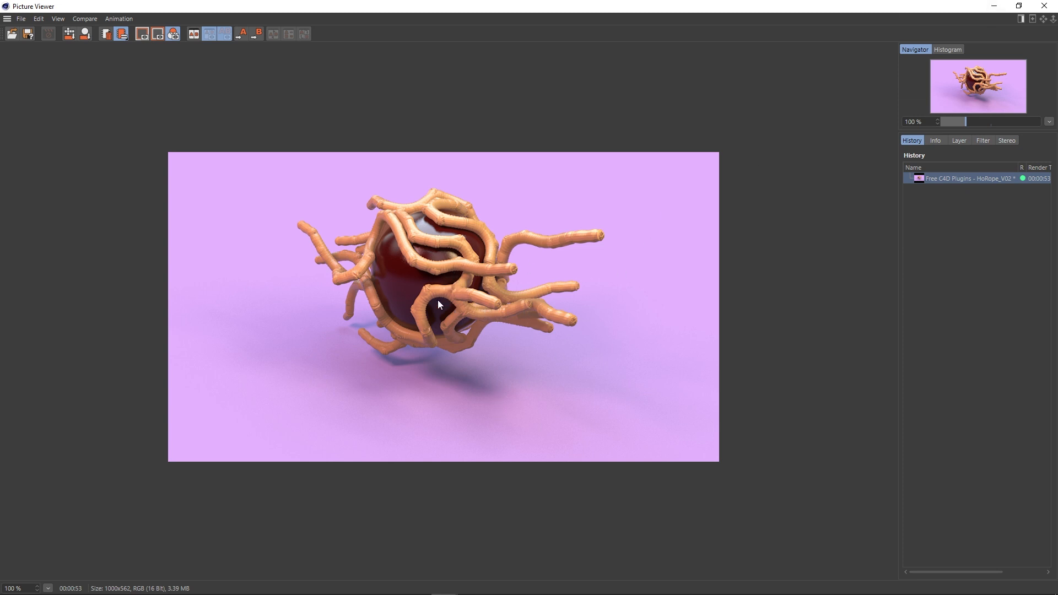
pyautogui.click(1044, 6)
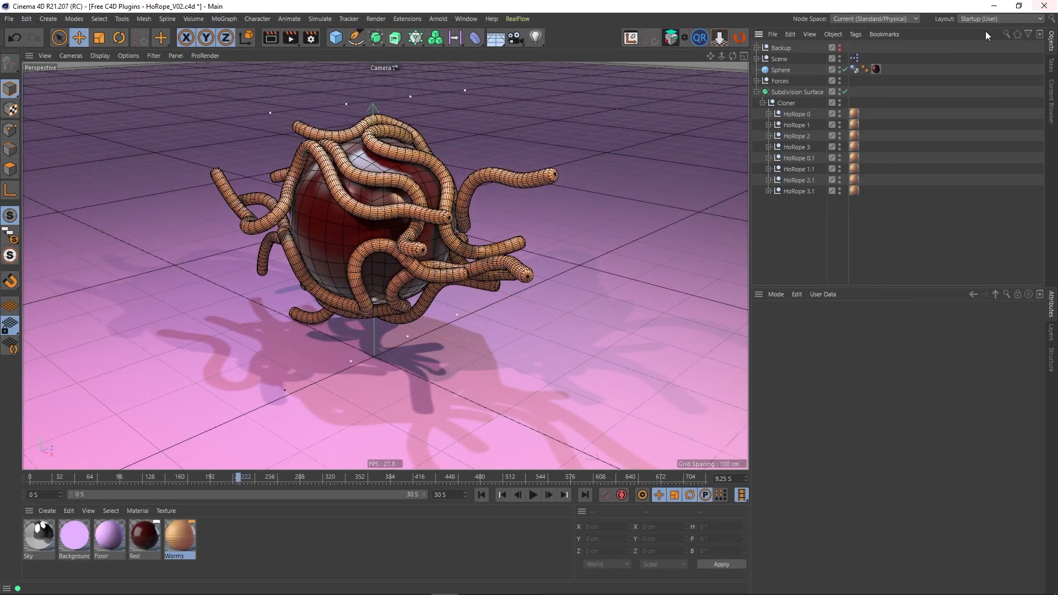
# Hide the Bones group inside HoRope 0 from the render as well as the viewport
pyautogui.click(770, 114)
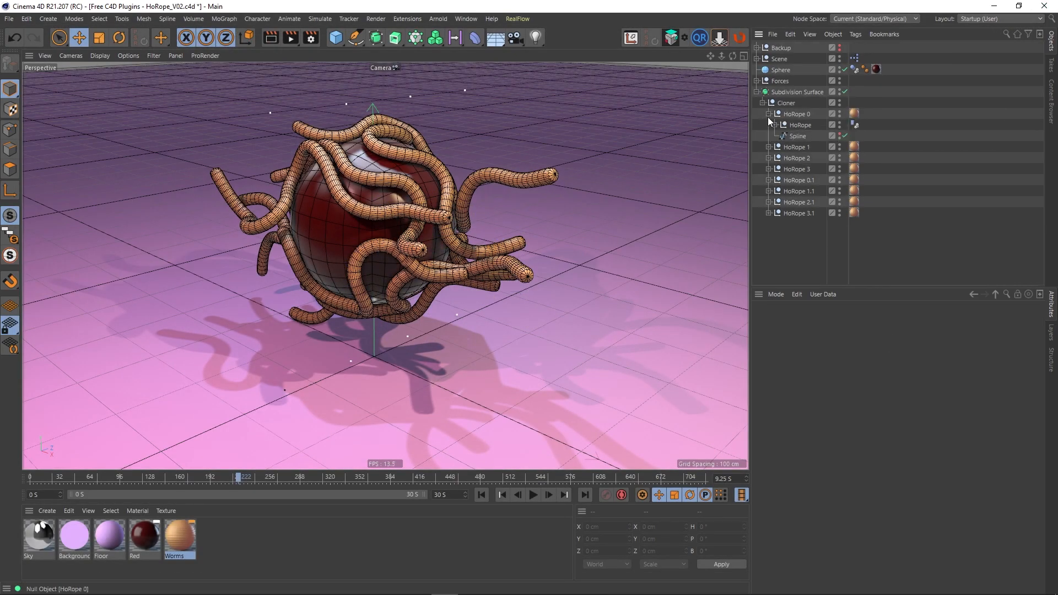
pyautogui.click(775, 125)
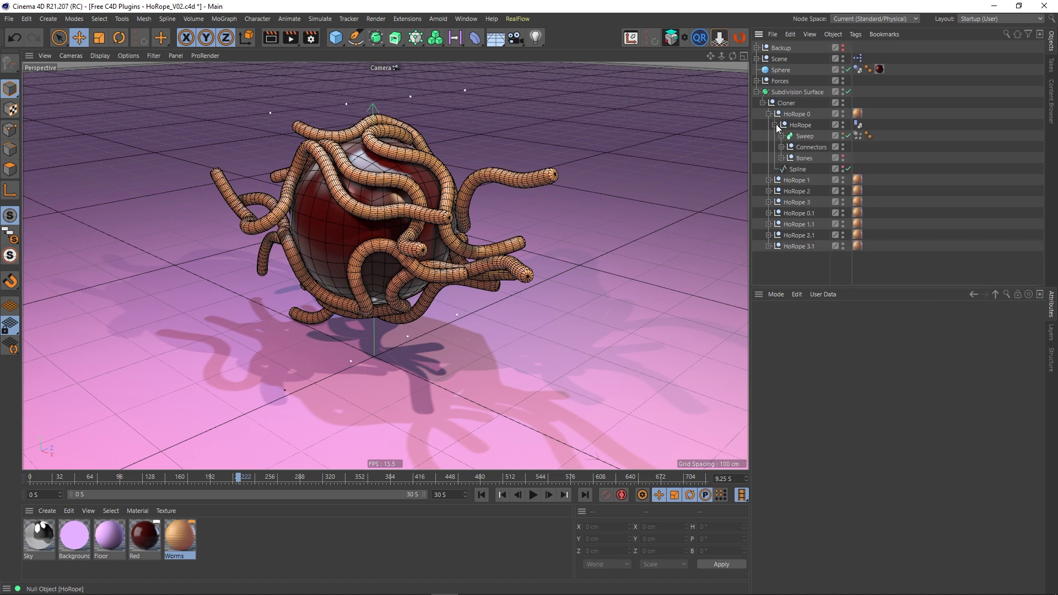
pyautogui.click(843, 156)
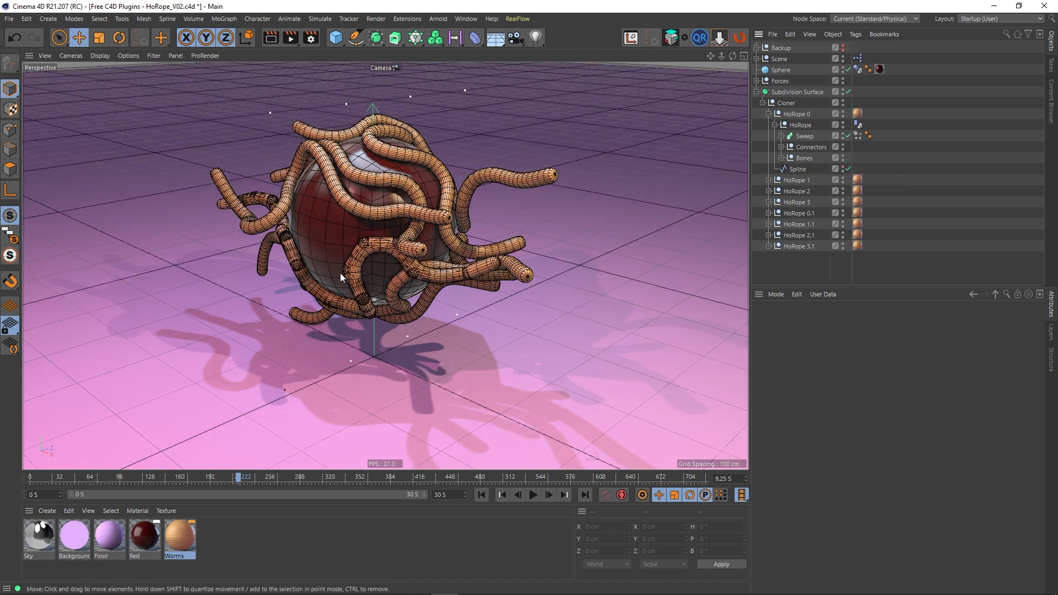
pyautogui.click(843, 156)
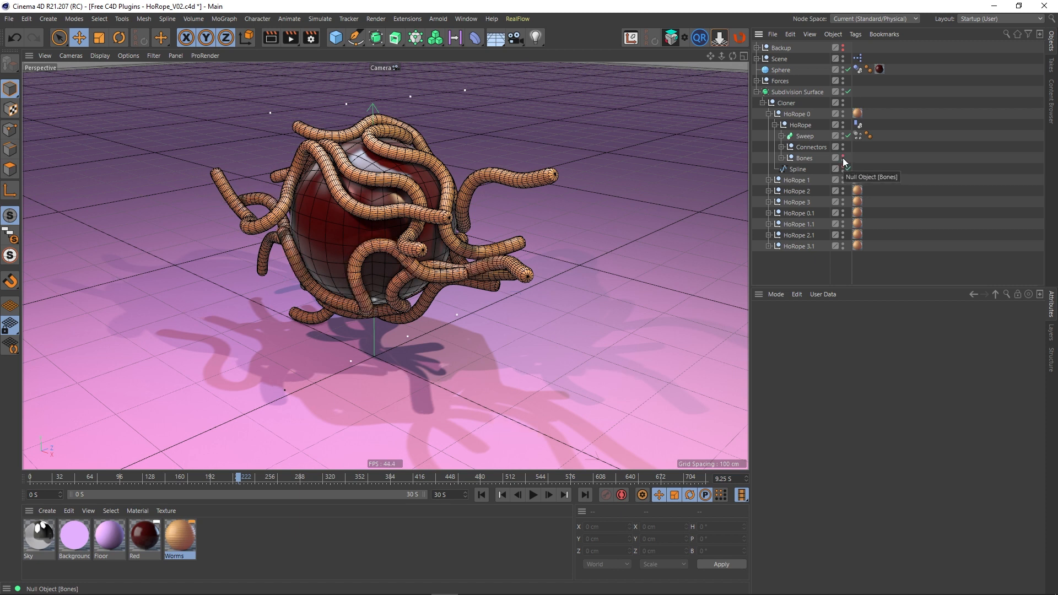
pyautogui.click(841, 156)
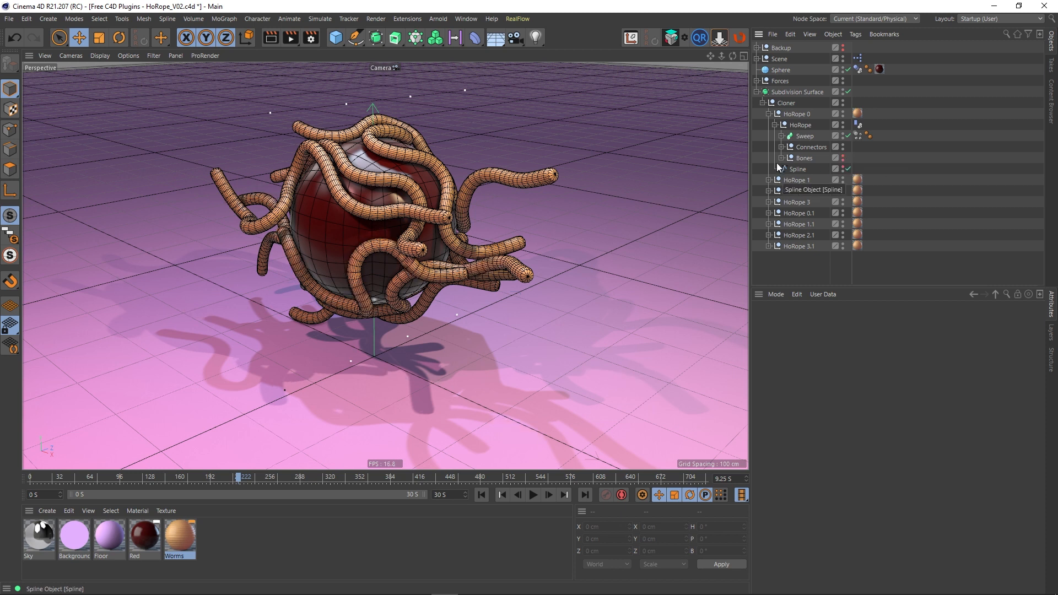
# Hide the Bones groups of the other seven HoRope groups from the render, and render the frame again to check the worms
pyautogui.click(768, 114)
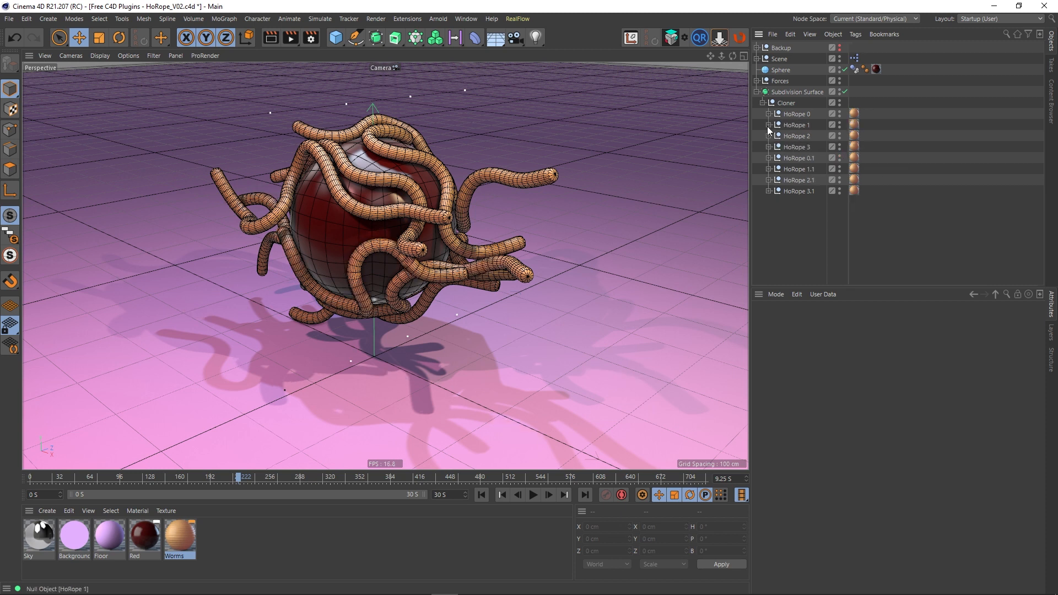
pyautogui.click(768, 125)
pyautogui.click(768, 125)
pyautogui.click(768, 147)
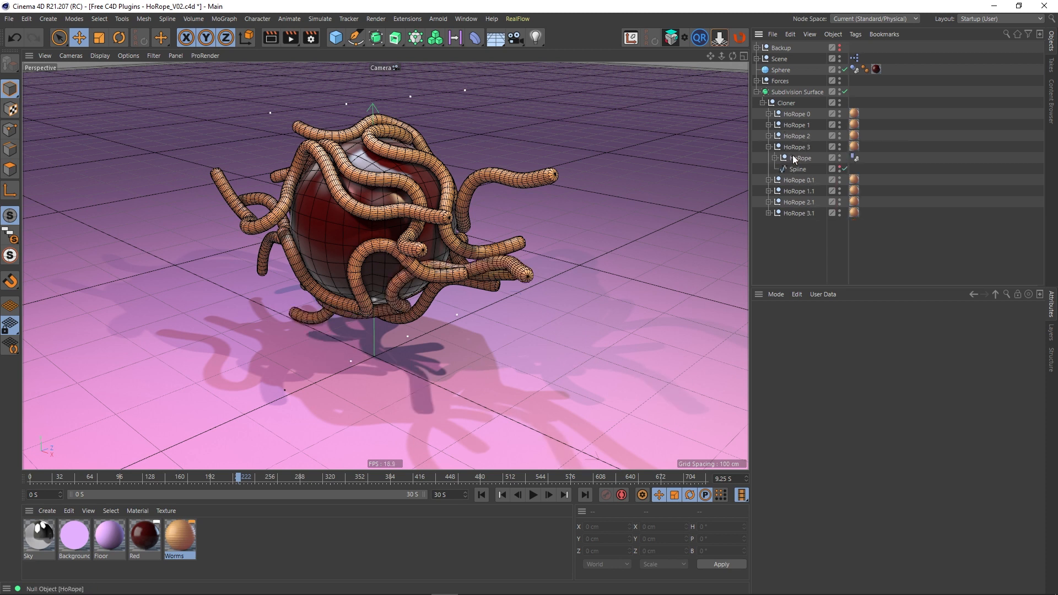
pyautogui.click(774, 158)
pyautogui.click(769, 147)
pyautogui.click(768, 158)
pyautogui.click(769, 158)
pyautogui.click(769, 180)
pyautogui.click(768, 181)
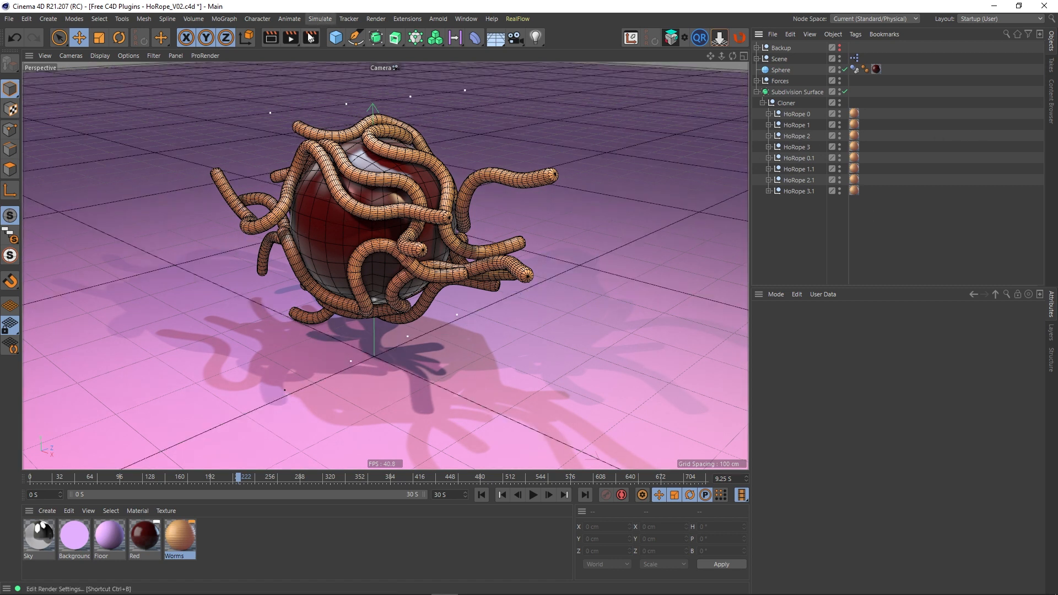
pyautogui.click(289, 38)
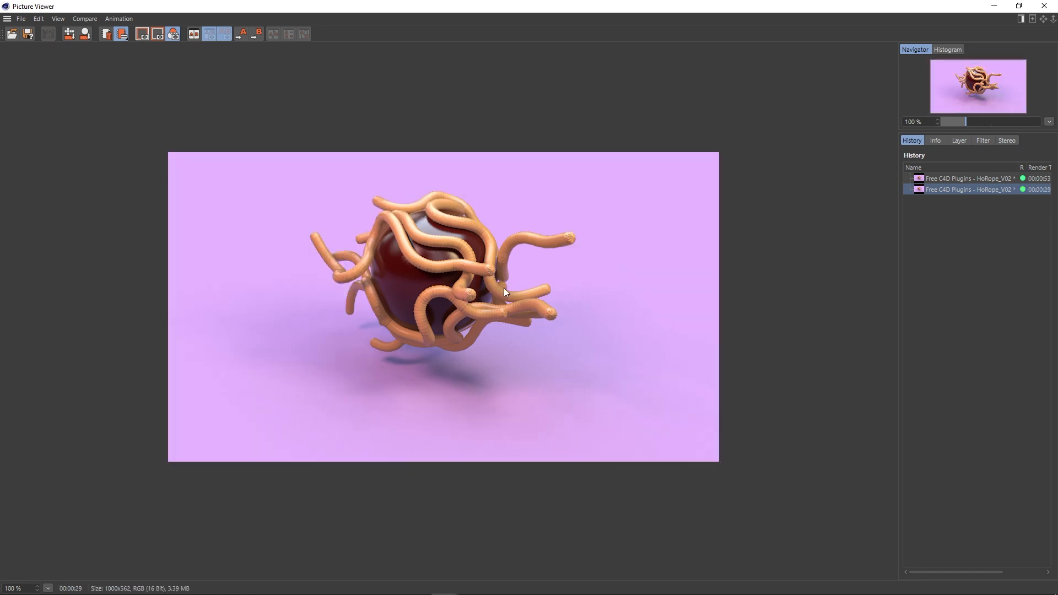
pyautogui.click(1044, 6)
# Examine the Caps Type options of HoRope 0's Sweep object without changing them, and play the animation
pyautogui.click(768, 114)
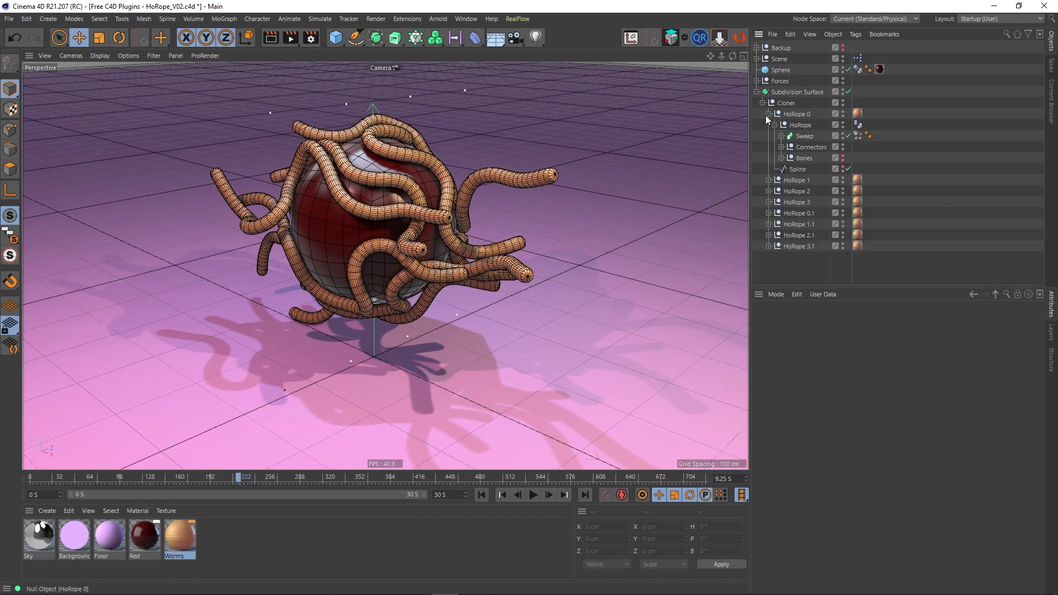
pyautogui.click(804, 138)
pyautogui.click(911, 323)
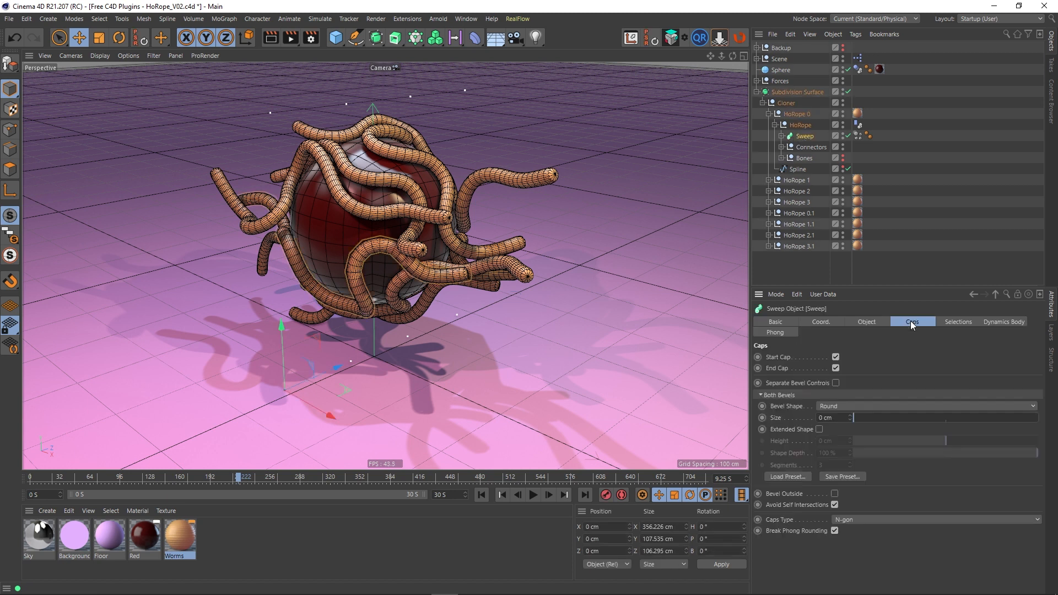
pyautogui.click(864, 520)
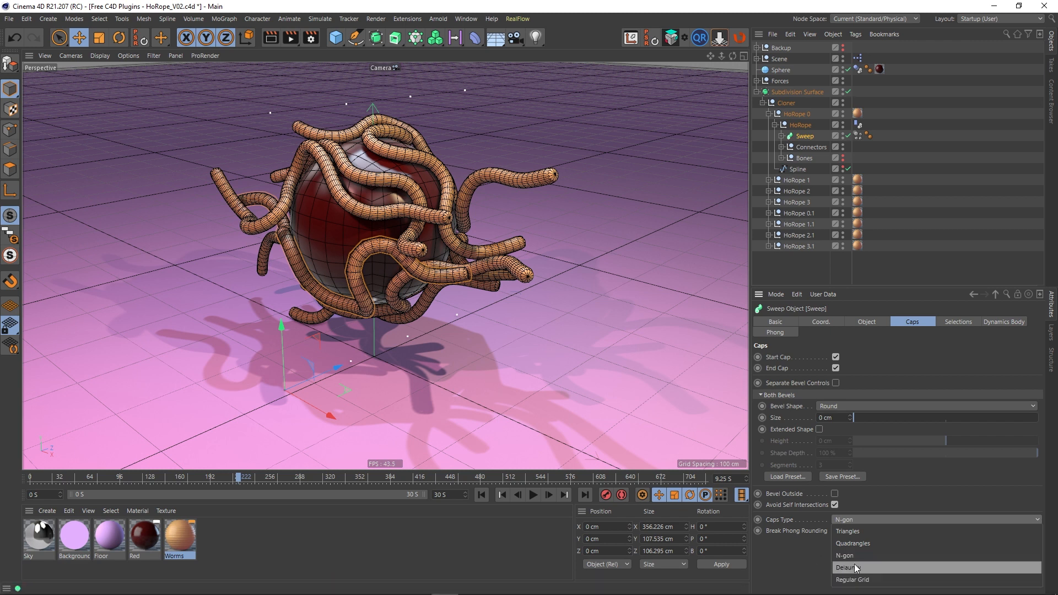
pyautogui.click(913, 228)
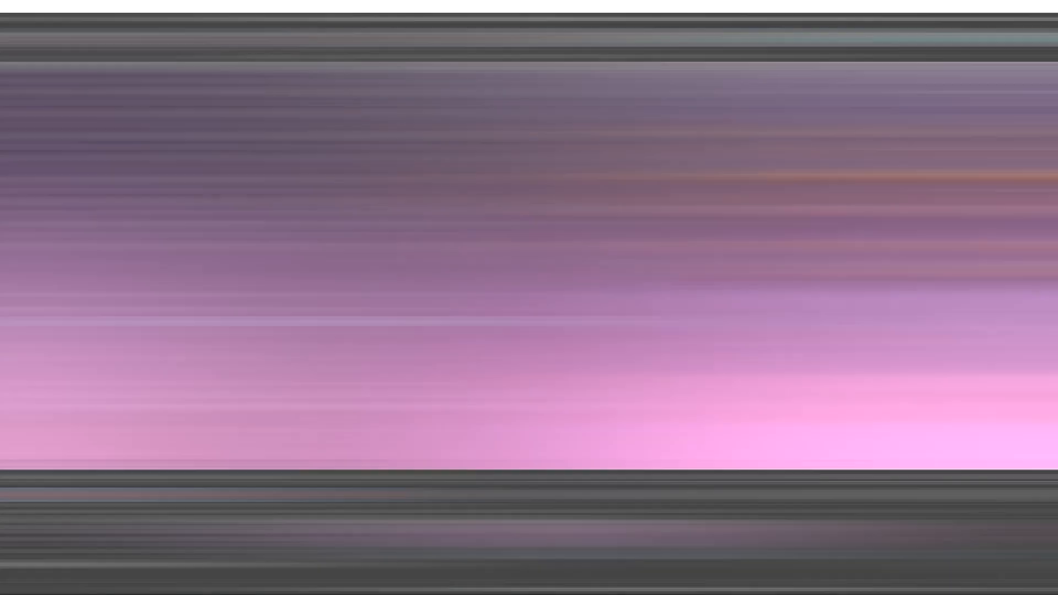
pyautogui.click(532, 495)
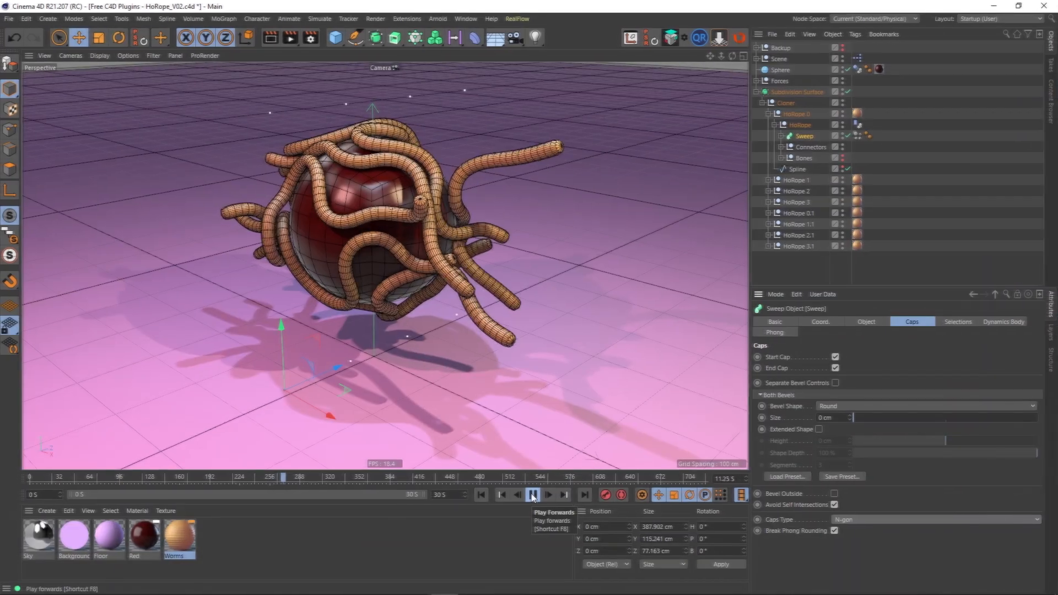